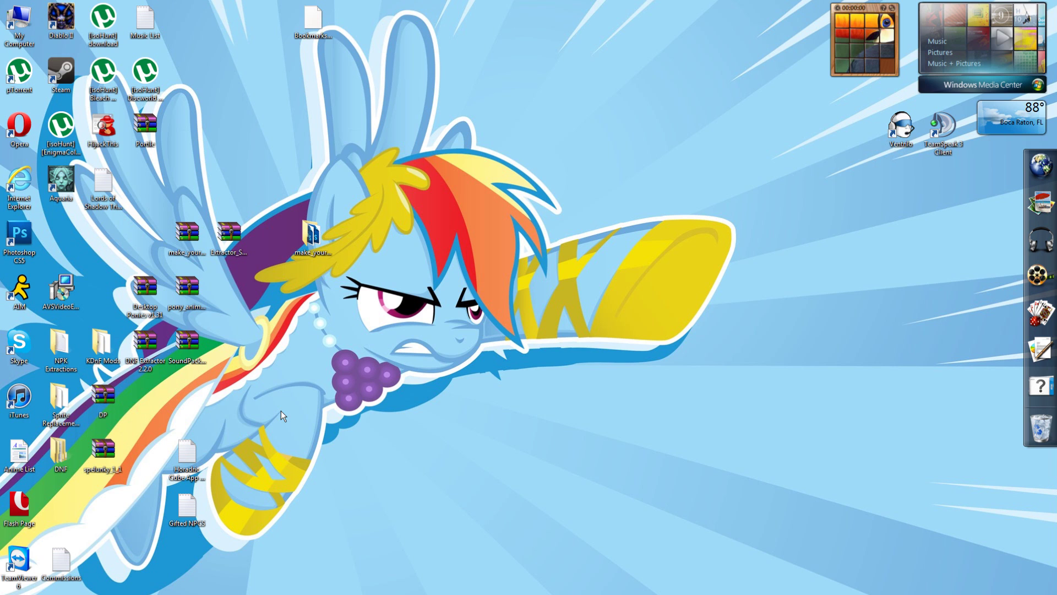
# - Open the game's image folder at C:\Nexon\DFO\ImagePacks2
pyautogui.doubleClick(19, 22)
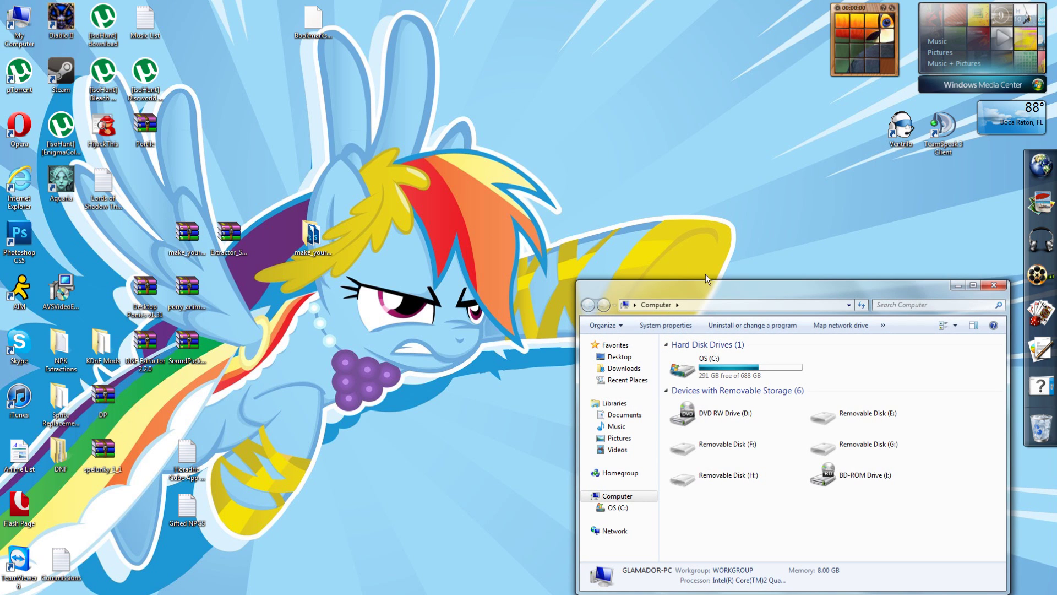
pyautogui.moveTo(711, 289); pyautogui.dragTo(664, 173)
pyautogui.doubleClick(661, 251)
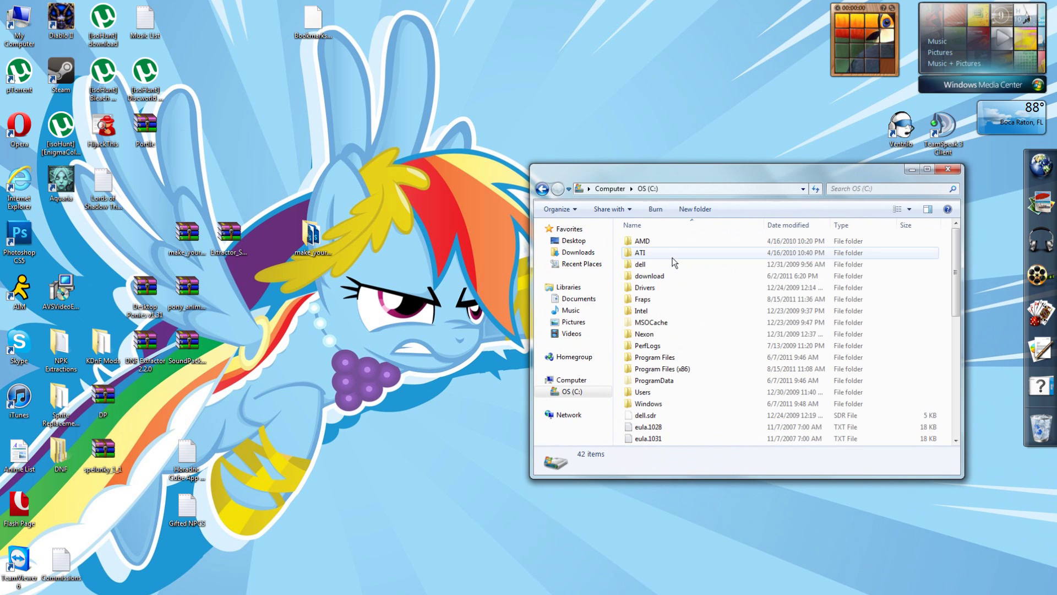
pyautogui.doubleClick(645, 333)
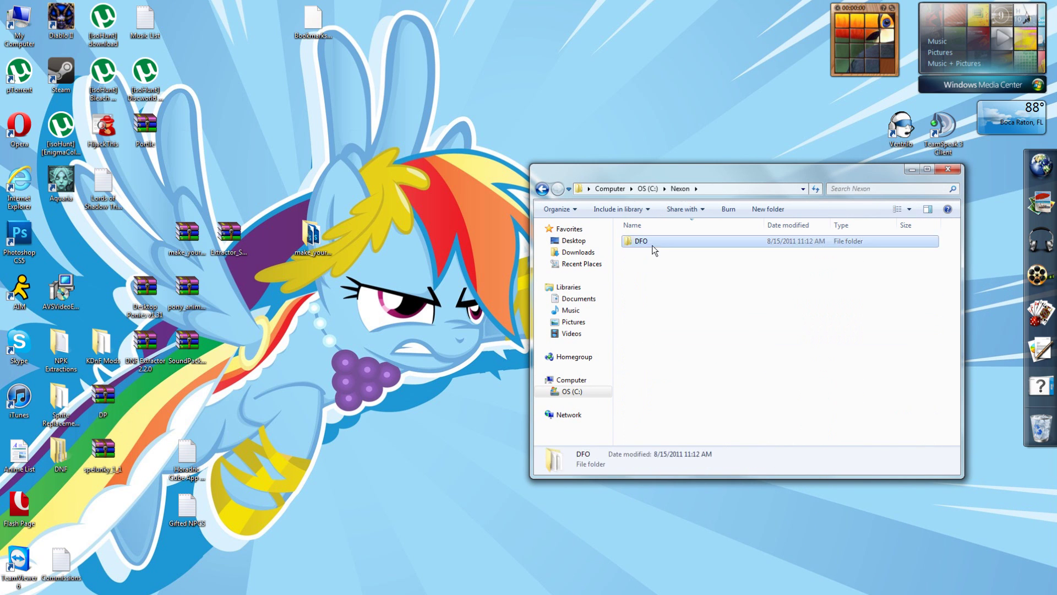
pyautogui.doubleClick(650, 241)
pyautogui.doubleClick(655, 252)
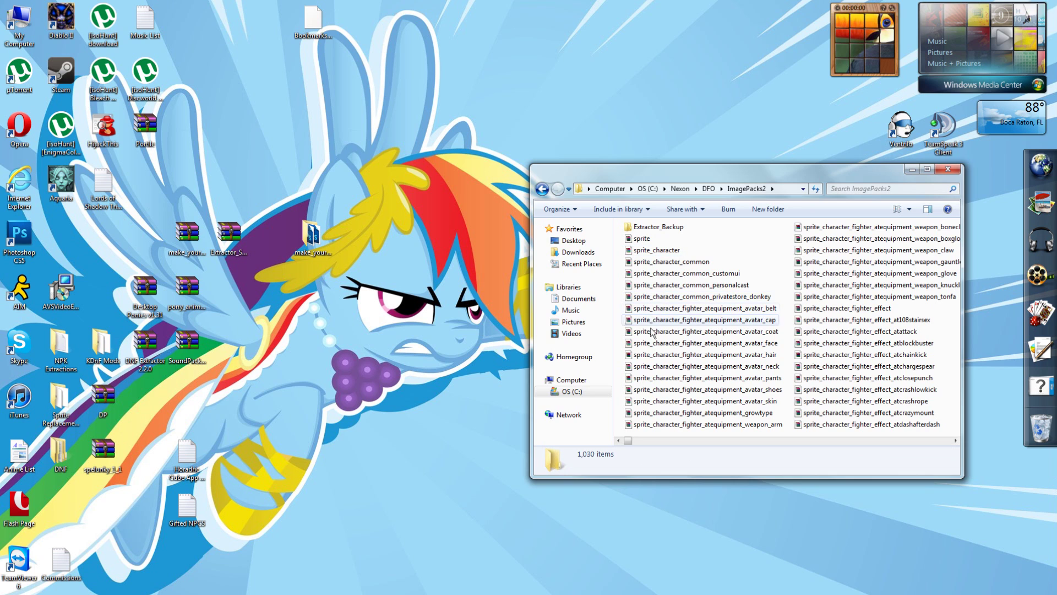
# - Make a copy of sprite_monster_goblin within the ImagePacks2 folder
pyautogui.scroll(-5, 725, 359)
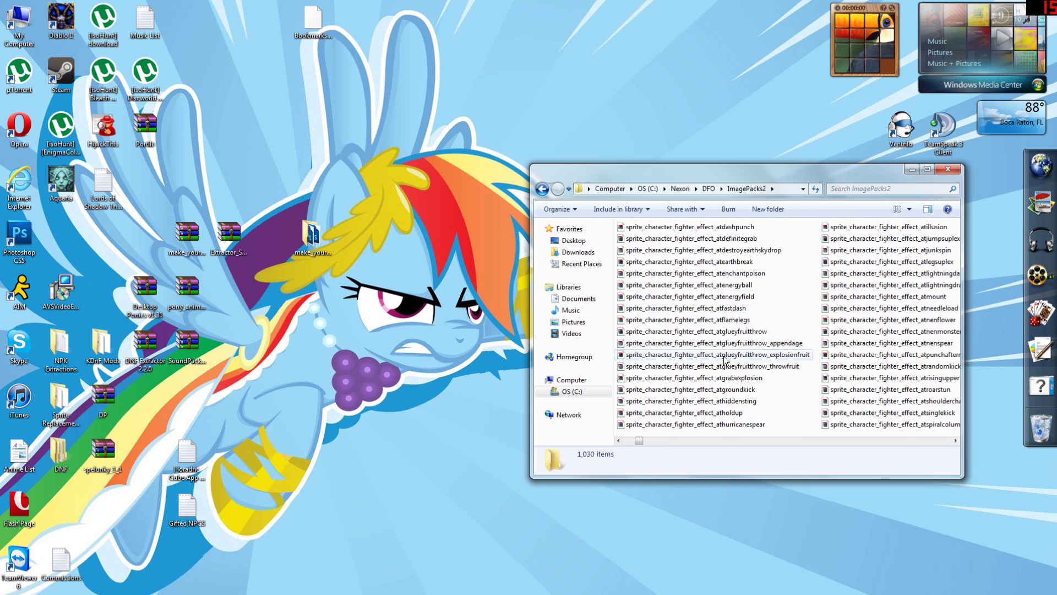
pyautogui.scroll(-1, 725, 359)
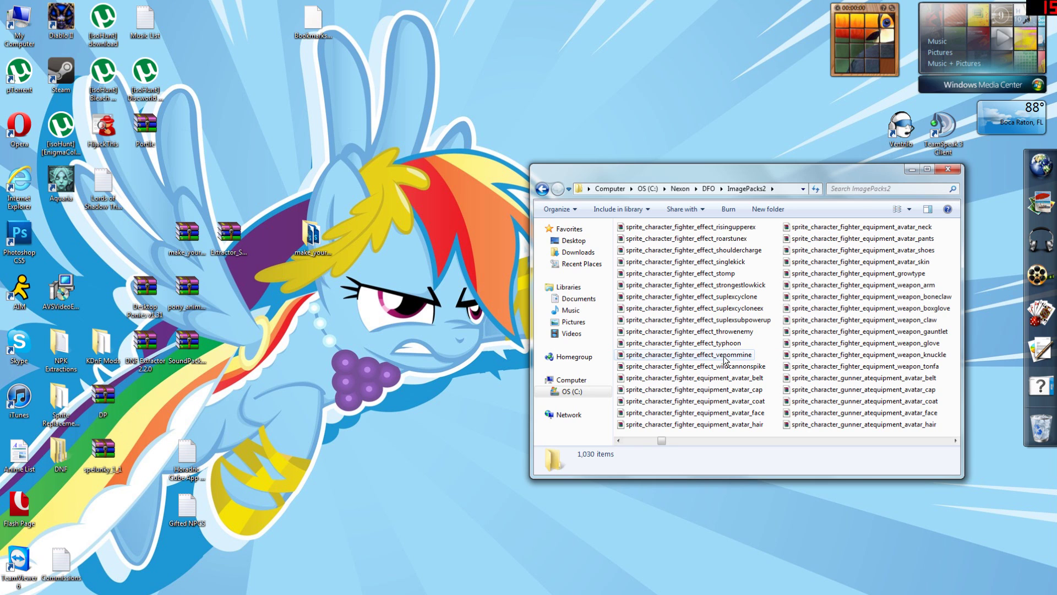
pyautogui.scroll(-1, 725, 359)
pyautogui.scroll(-1, 725, 359)
pyautogui.scroll(-9, 723, 359)
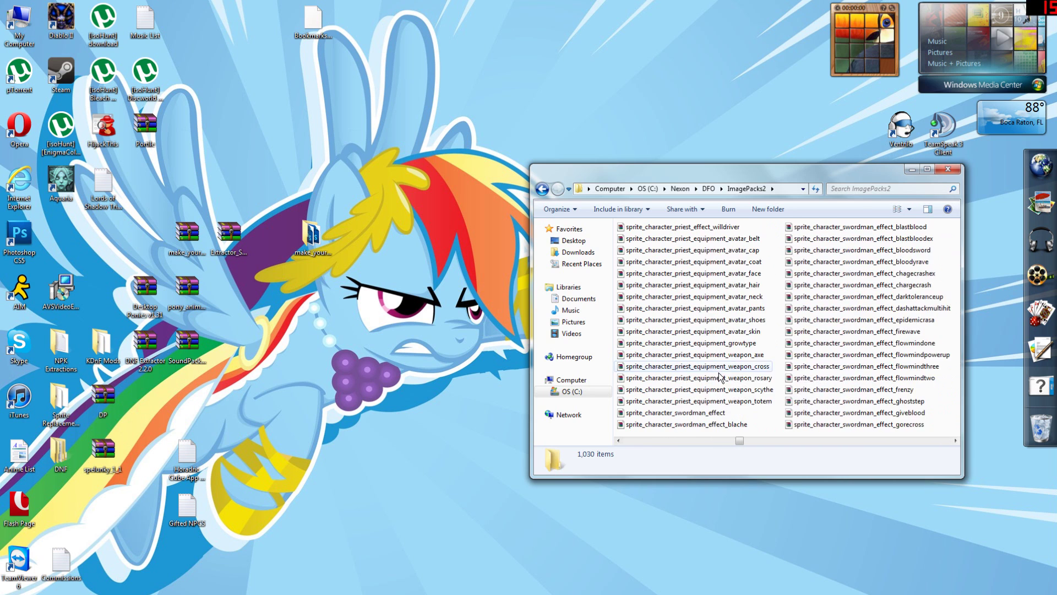
pyautogui.scroll(-2, 719, 374)
pyautogui.moveTo(750, 443); pyautogui.dragTo(898, 441)
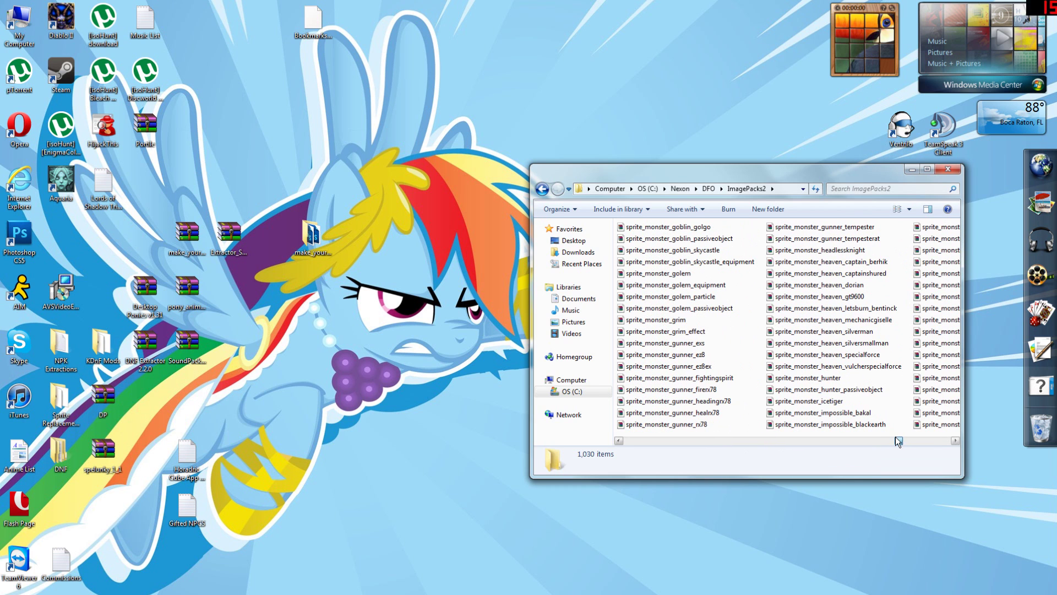
pyautogui.click(681, 356)
pyautogui.scroll(1, 680, 356)
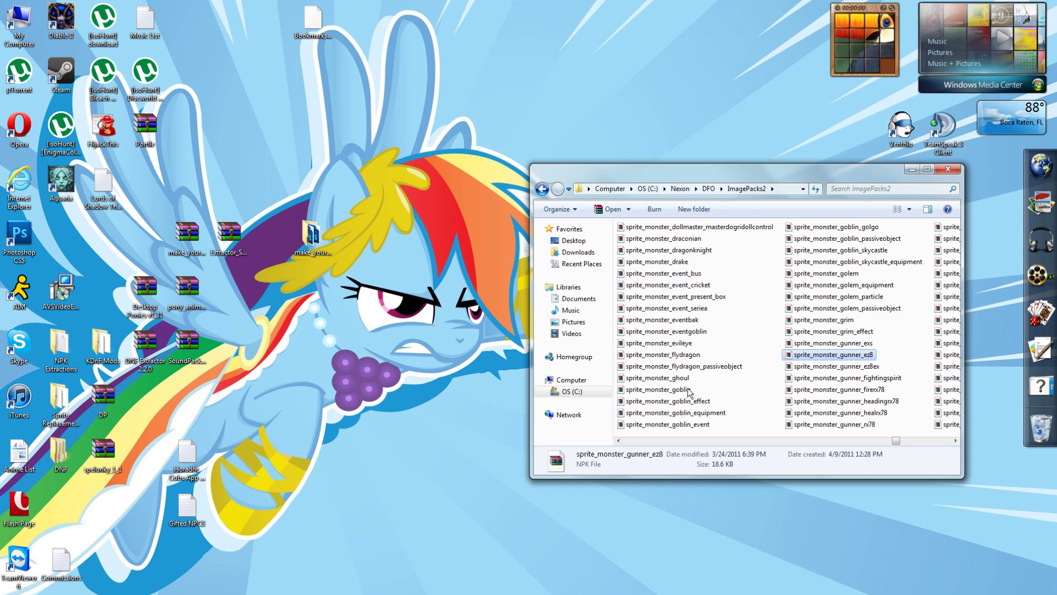
pyautogui.moveTo(670, 390); pyautogui.dragTo(734, 382)
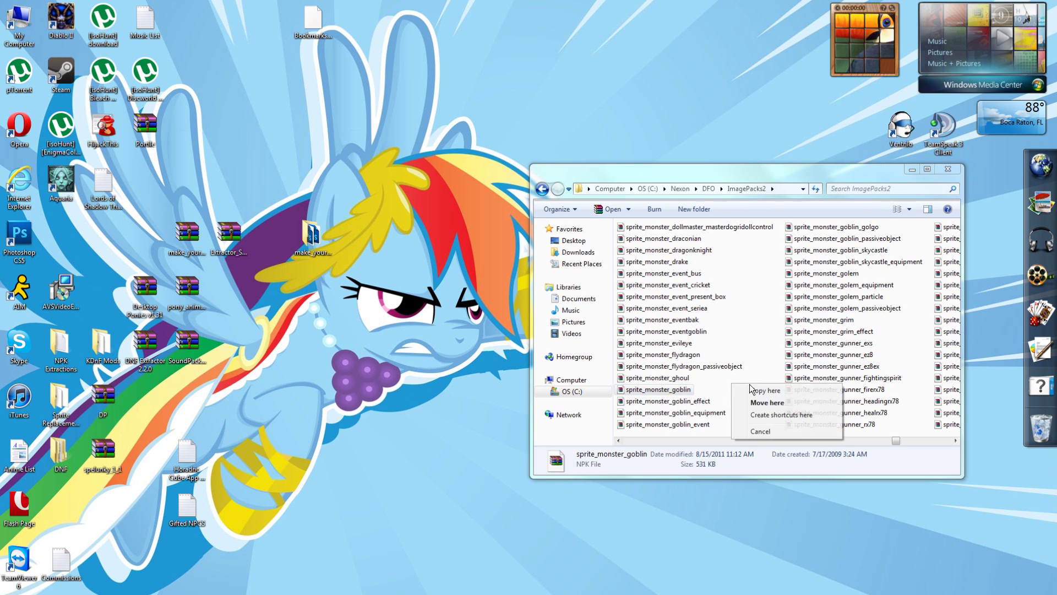
pyautogui.click(750, 386)
# - Rename the copied goblin file to sprite_monster_goblin2
pyautogui.rightClick(694, 392)
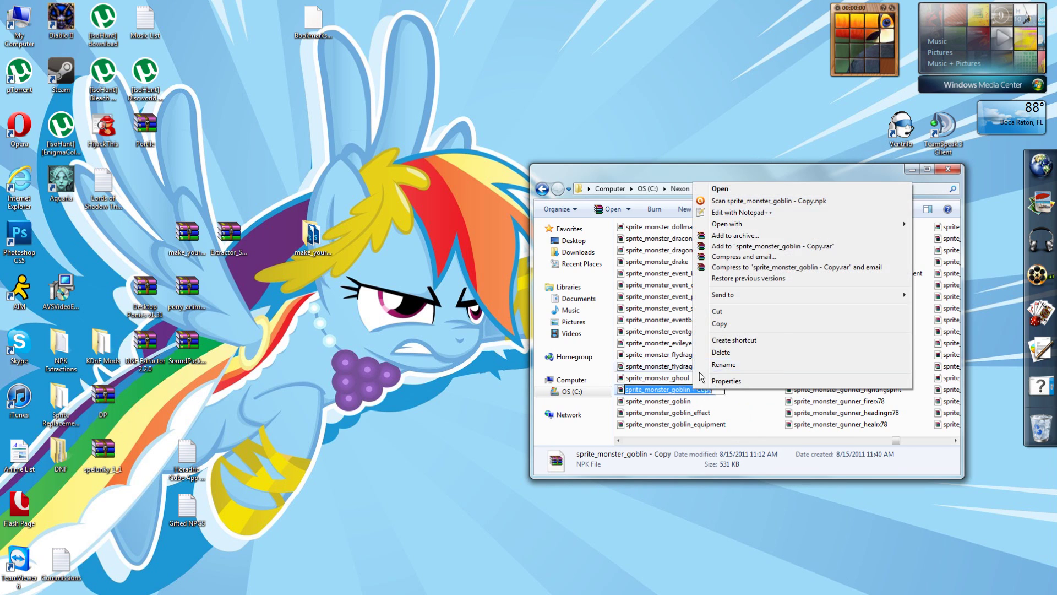
pyautogui.click(716, 367)
pyautogui.press('End')
pyautogui.press('BackSpace')
pyautogui.press('BackSpace')
pyautogui.press('BackSpace')
pyautogui.press('BackSpace')
pyautogui.press('BackSpace')
pyautogui.press('BackSpace')
pyautogui.press('BackSpace')
pyautogui.write('2')
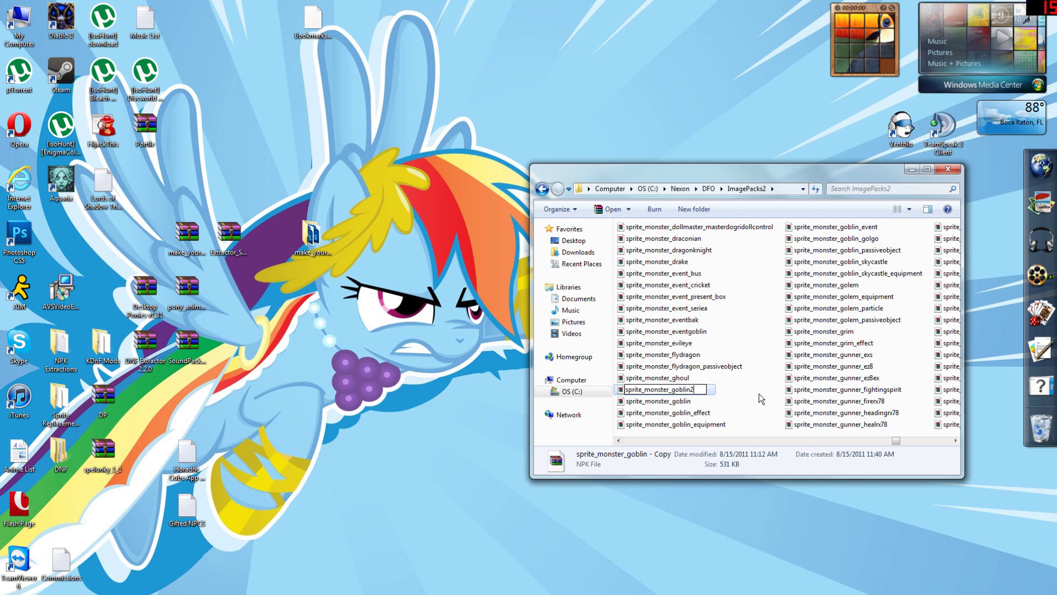
pyautogui.click(691, 427)
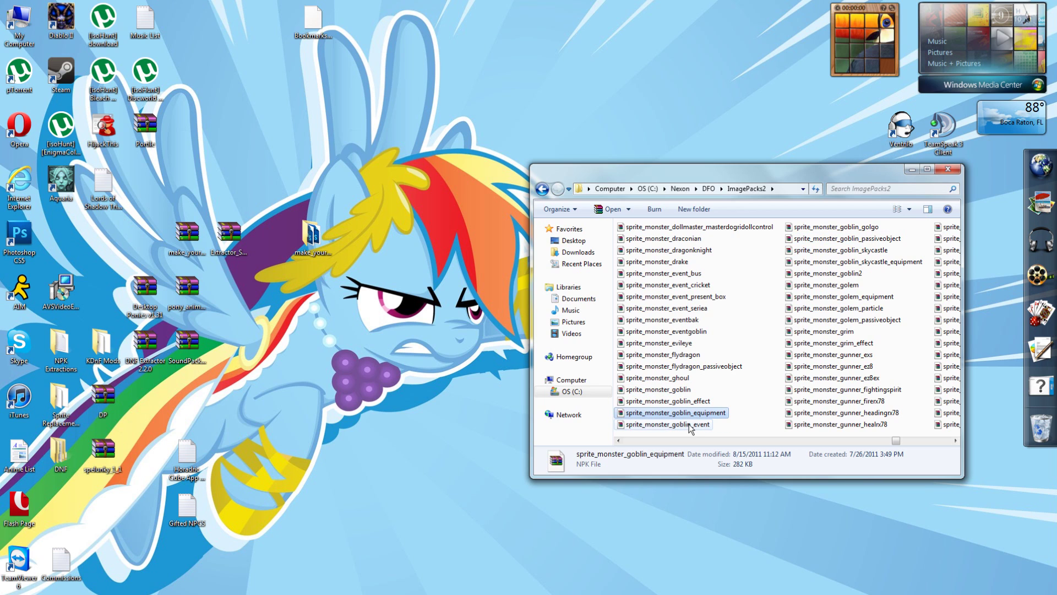
# - Copy sprite_monster_goblin_equipment within the same folder and rename the copy to sprite_monster_goblin_equipment2
pyautogui.moveTo(675, 413); pyautogui.dragTo(708, 400)
pyautogui.click(725, 407)
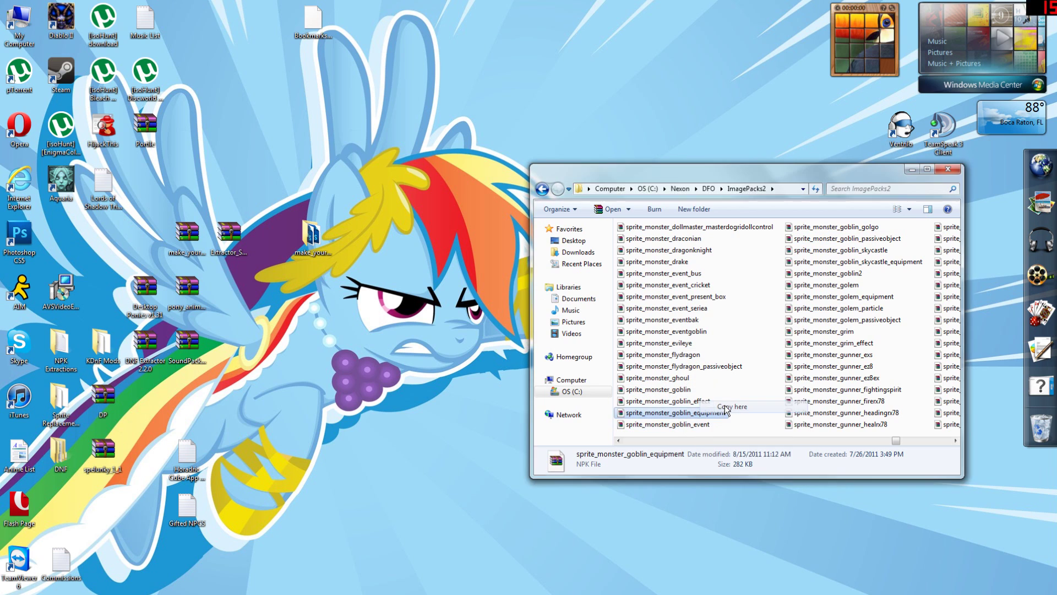
pyautogui.rightClick(693, 418)
pyautogui.click(715, 406)
pyautogui.press('End')
pyautogui.hotkey('shift', 'Left')
pyautogui.hotkey('shift', 'Left')
pyautogui.hotkey('shift', 'Left')
pyautogui.hotkey('shift', 'Left')
pyautogui.hotkey('shift', 'Left')
pyautogui.hotkey('shift', 'Left')
pyautogui.hotkey('shift', 'Left')
pyautogui.press('BackSpace')
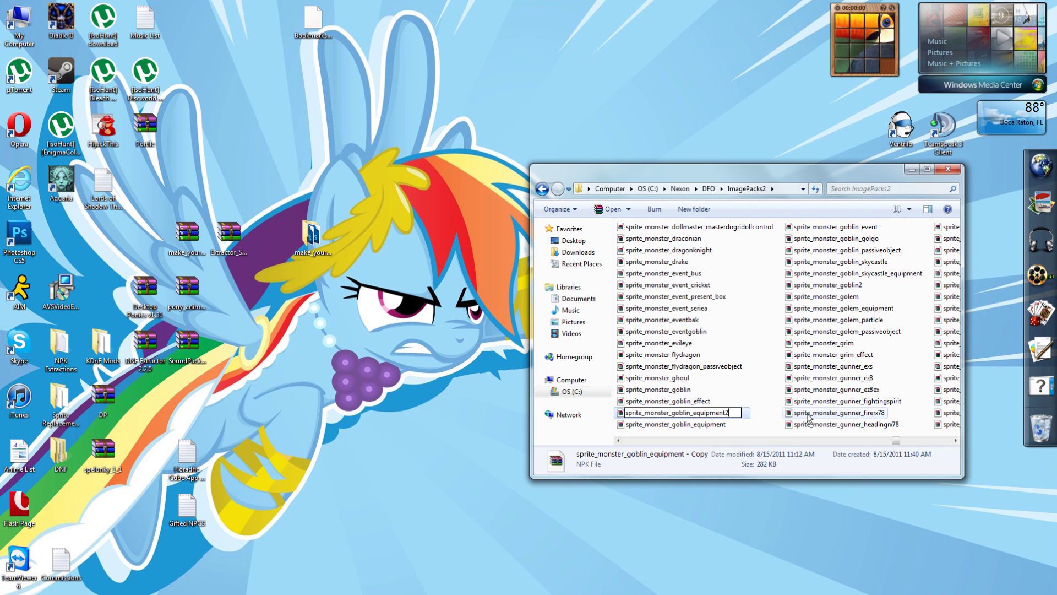
pyautogui.click(807, 417)
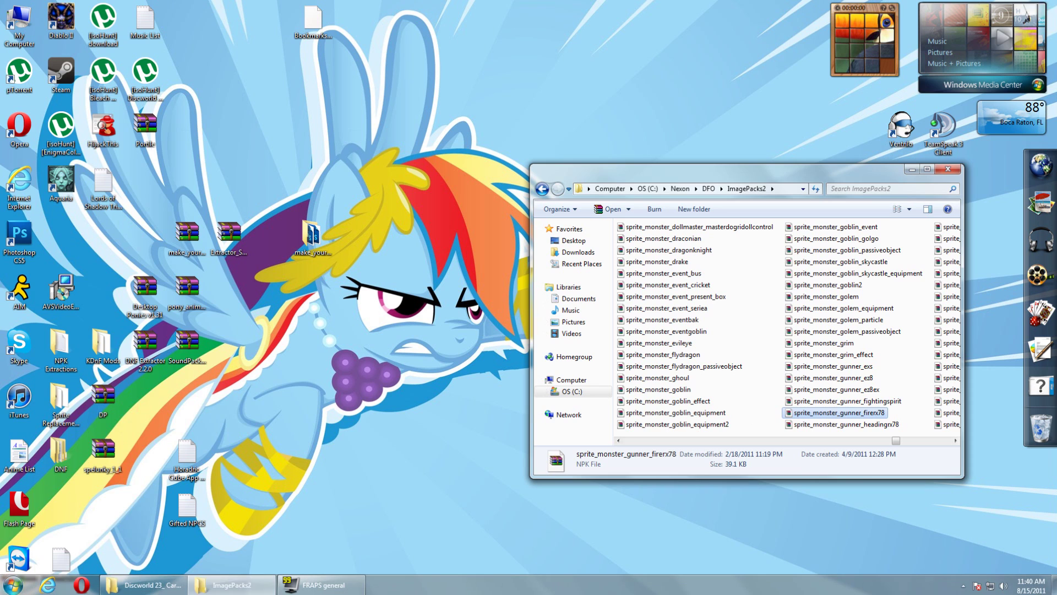
# - Launch DNF Extractor and analyze the data file sprite_monster_goblin2.NPK from ImagePacks2
pyautogui.click(7, 577)
pyautogui.click(34, 287)
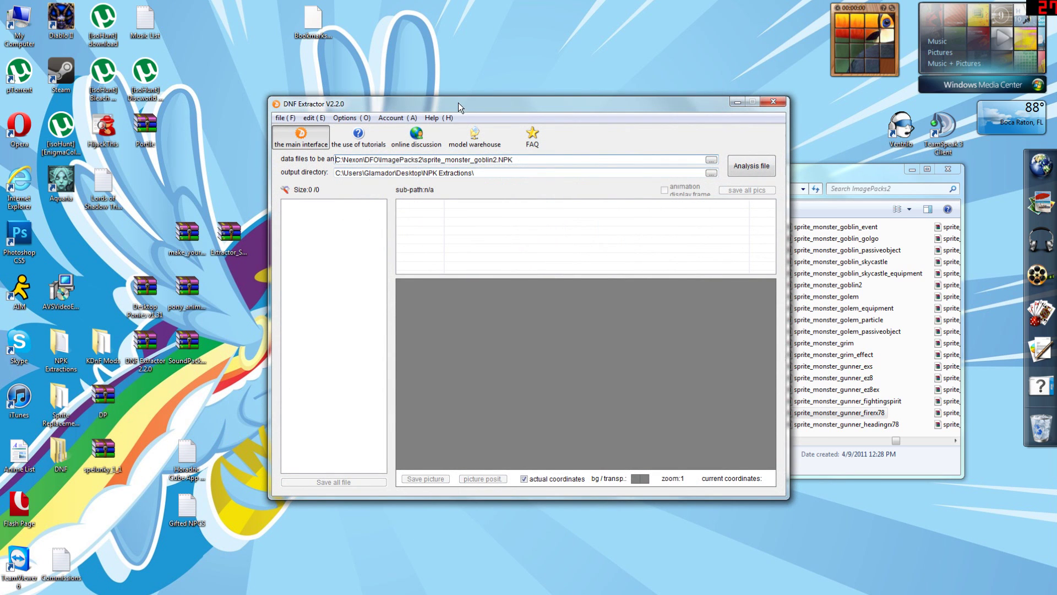
pyautogui.moveTo(458, 106); pyautogui.dragTo(351, 86)
pyautogui.moveTo(263, 139); pyautogui.dragTo(430, 139)
pyautogui.click(513, 136)
pyautogui.click(635, 144)
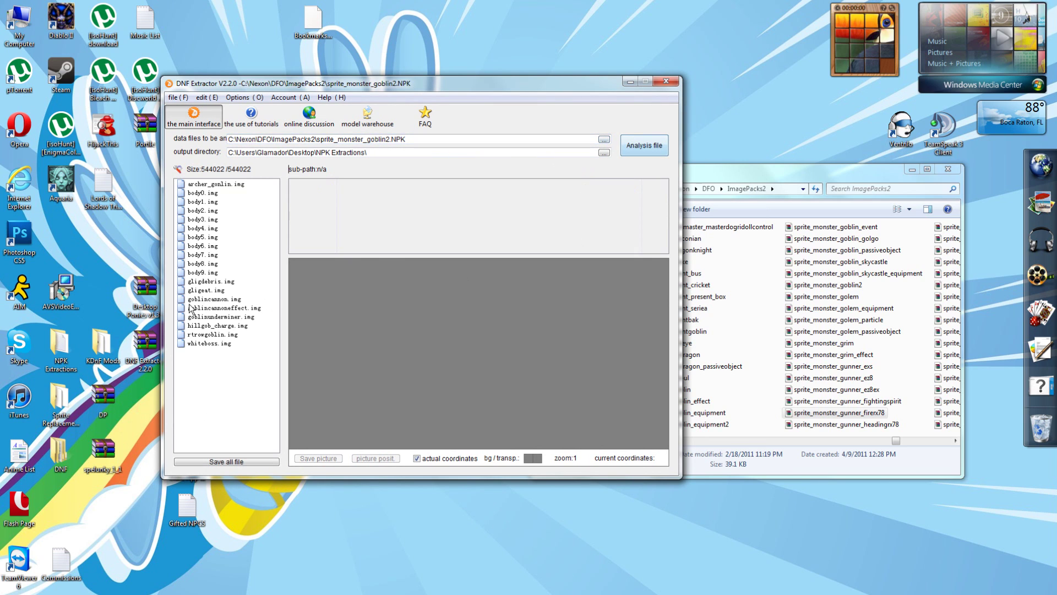
# - Preview the archer_gonlin.img and body .img sprite sets in the goblin file to compare the colour variants
pyautogui.click(202, 193)
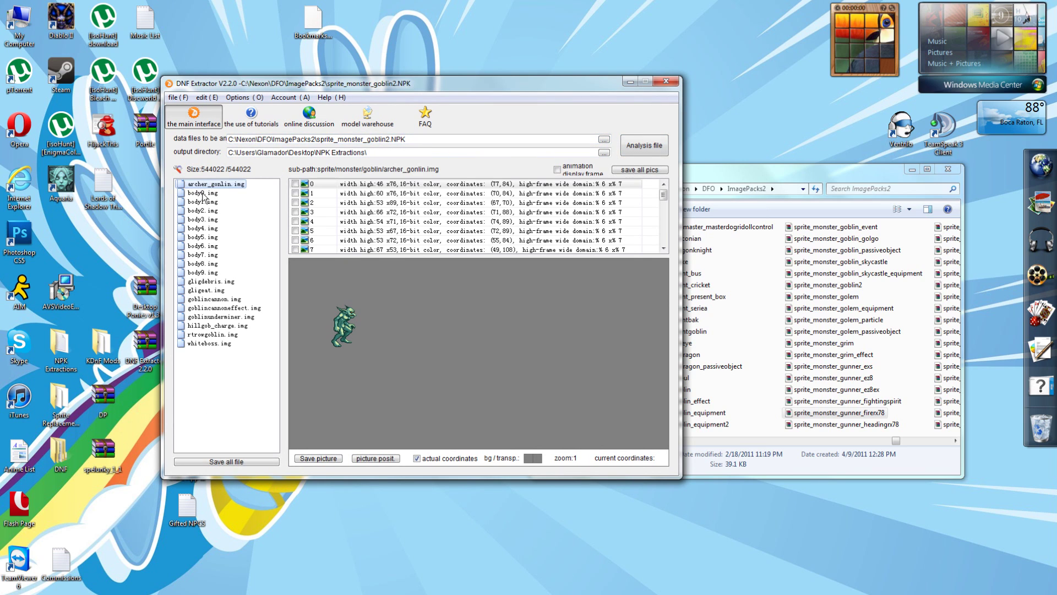
pyautogui.click(203, 202)
pyautogui.click(202, 211)
pyautogui.click(201, 219)
pyautogui.click(200, 228)
pyautogui.click(200, 238)
pyautogui.click(199, 246)
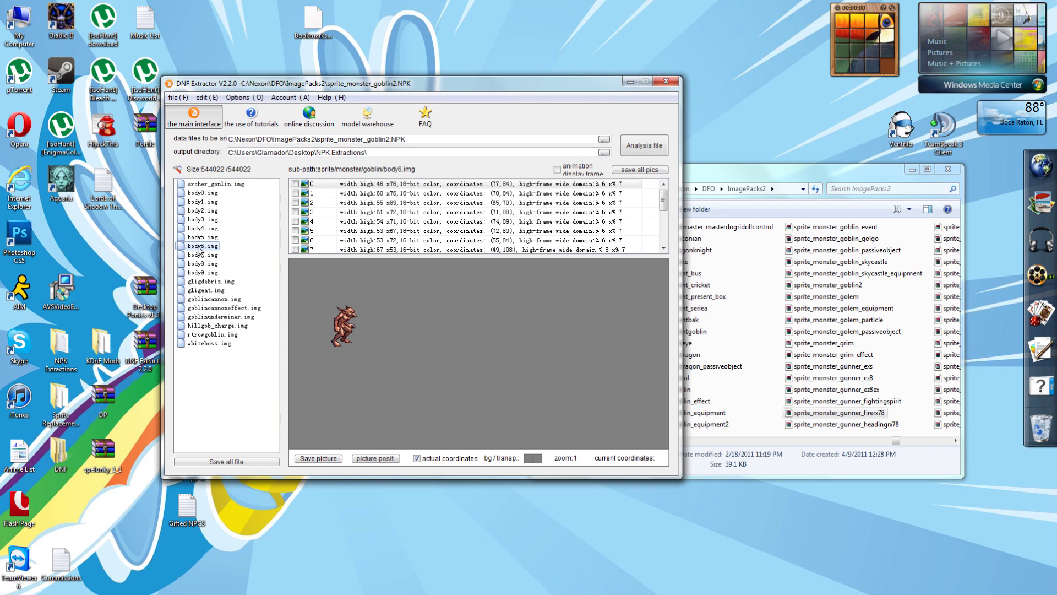
pyautogui.click(200, 256)
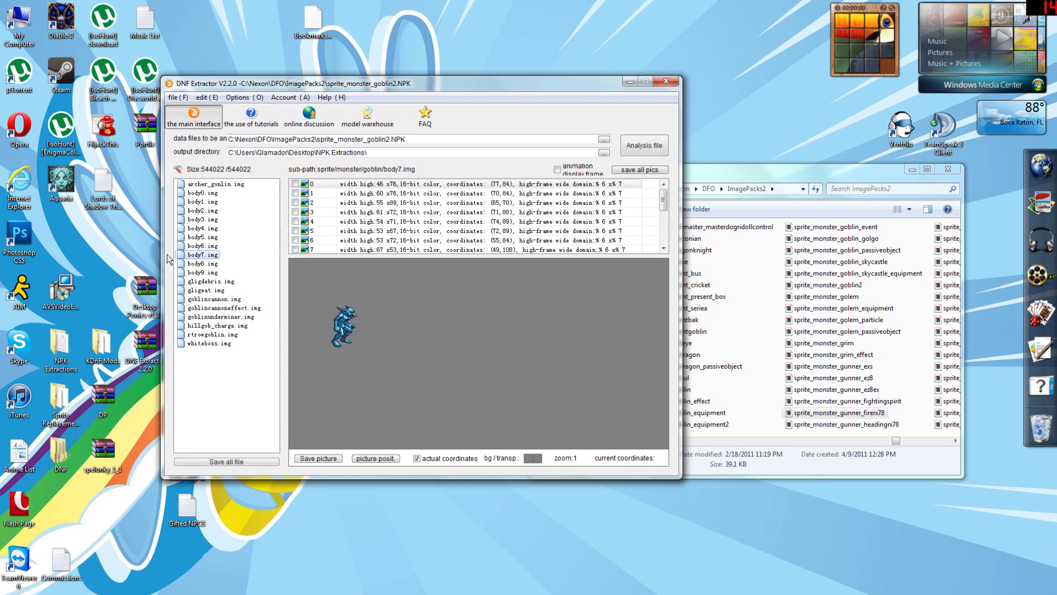
pyautogui.click(202, 264)
pyautogui.click(200, 273)
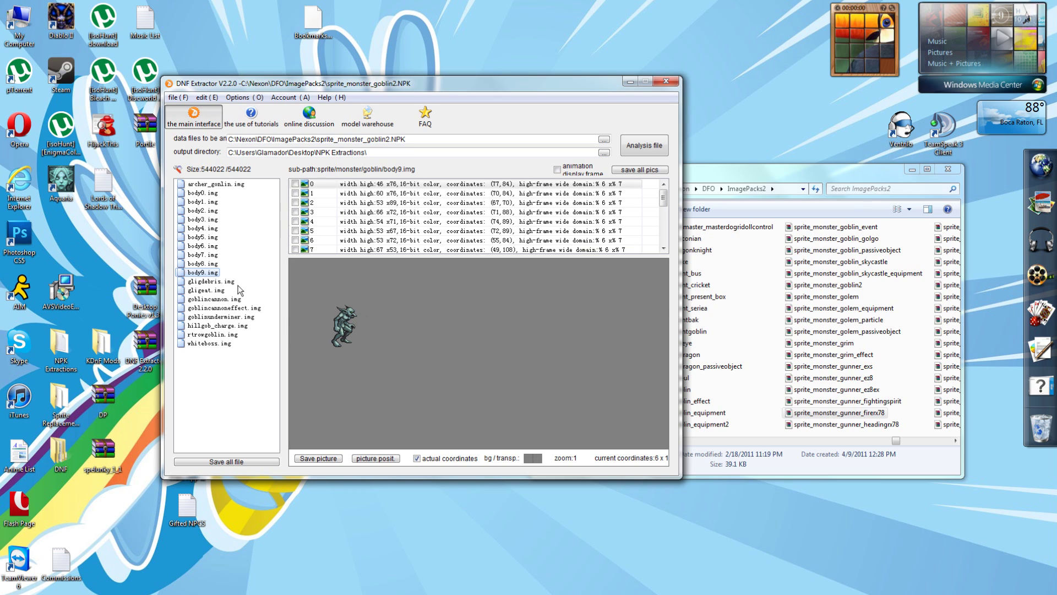
pyautogui.click(198, 264)
pyautogui.click(196, 255)
pyautogui.click(197, 248)
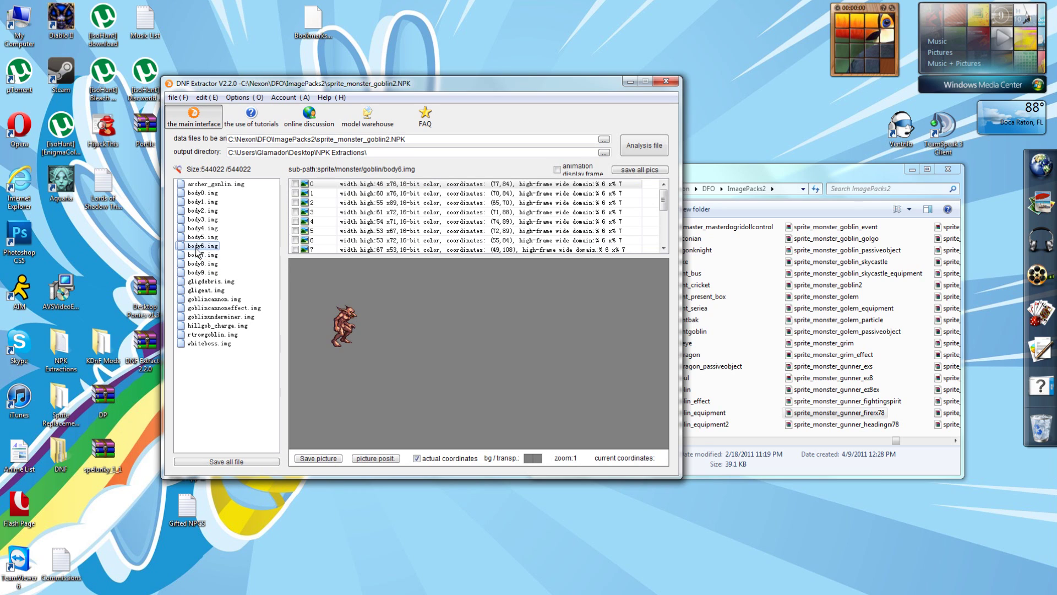
# - Save all pictures of body9.img to the NPK Extractions output directory and check its frame list
pyautogui.click(200, 273)
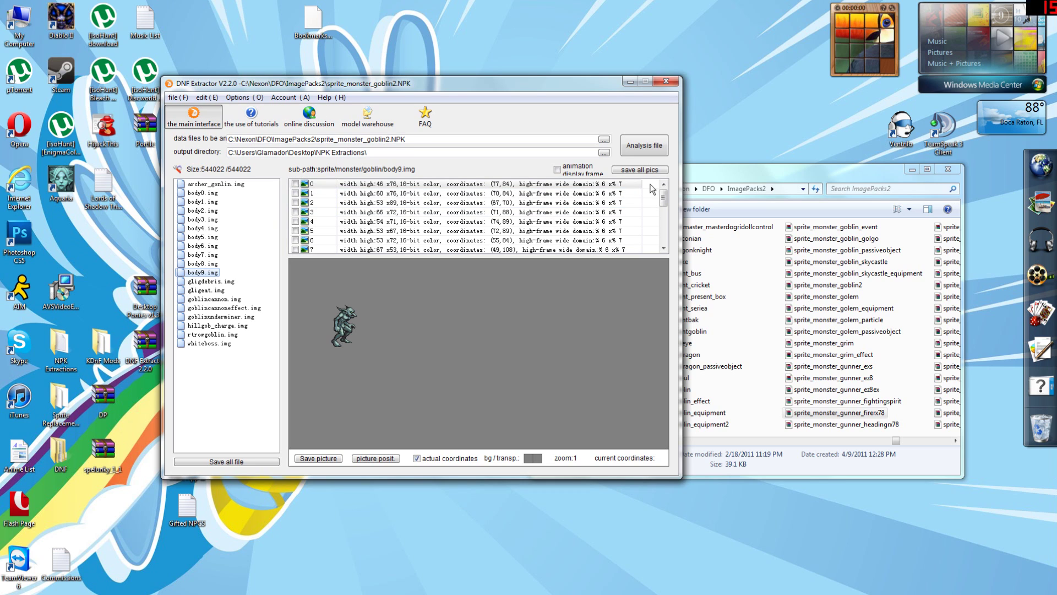
pyautogui.click(639, 172)
pyautogui.moveTo(659, 200); pyautogui.dragTo(667, 242)
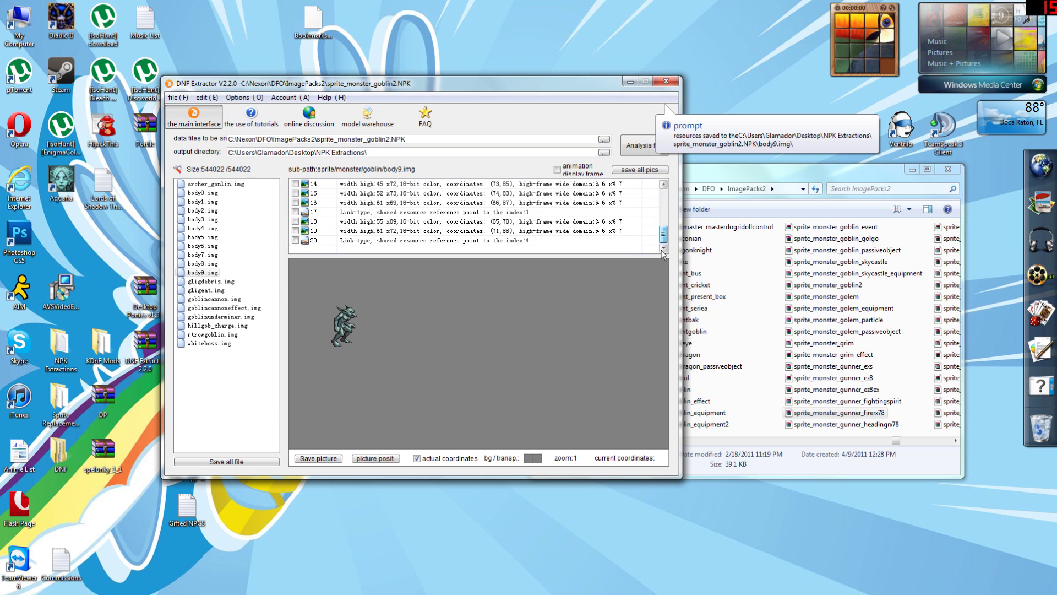
# - Open a second DNF Extractor window beside the first and analyze sprite_monster_succubus.NPK in it
pyautogui.click(14, 585)
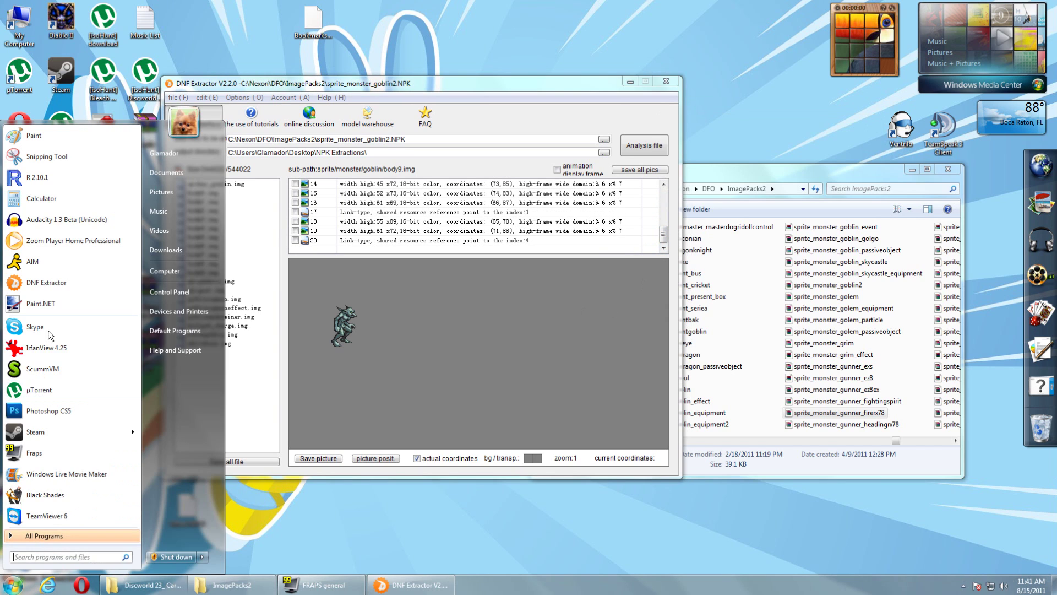
pyautogui.click(35, 282)
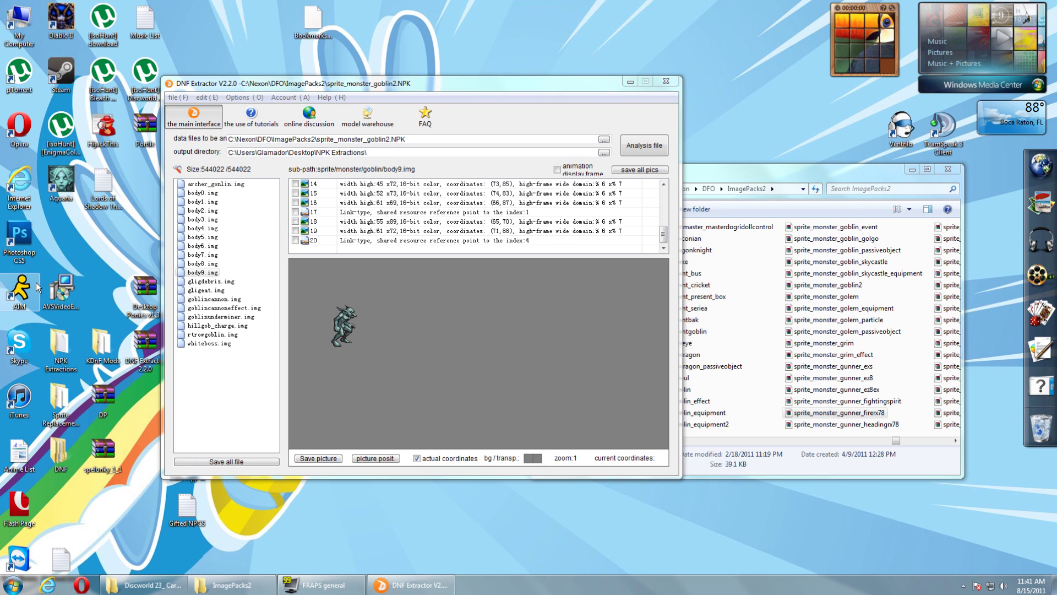
pyautogui.moveTo(411, 105); pyautogui.dragTo(623, 122)
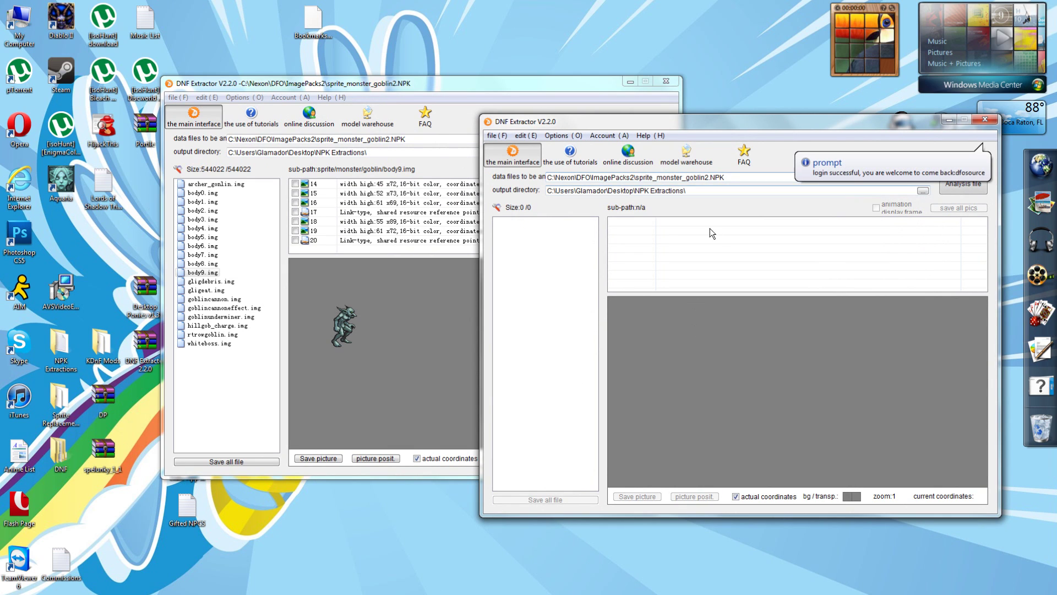
pyautogui.moveTo(694, 177); pyautogui.dragTo(709, 177)
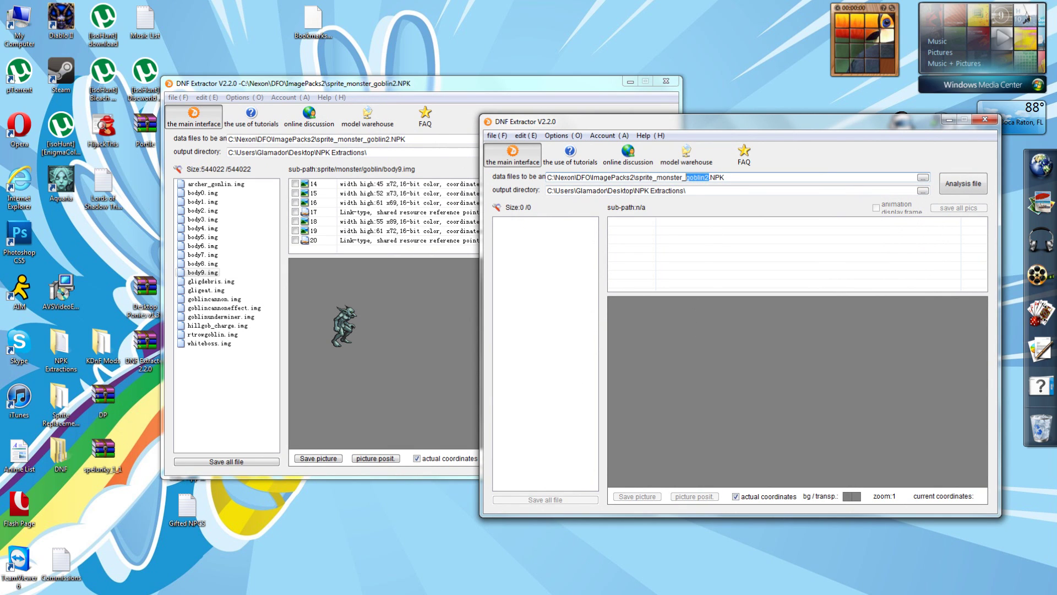
pyautogui.write('succubus')
pyautogui.click(948, 190)
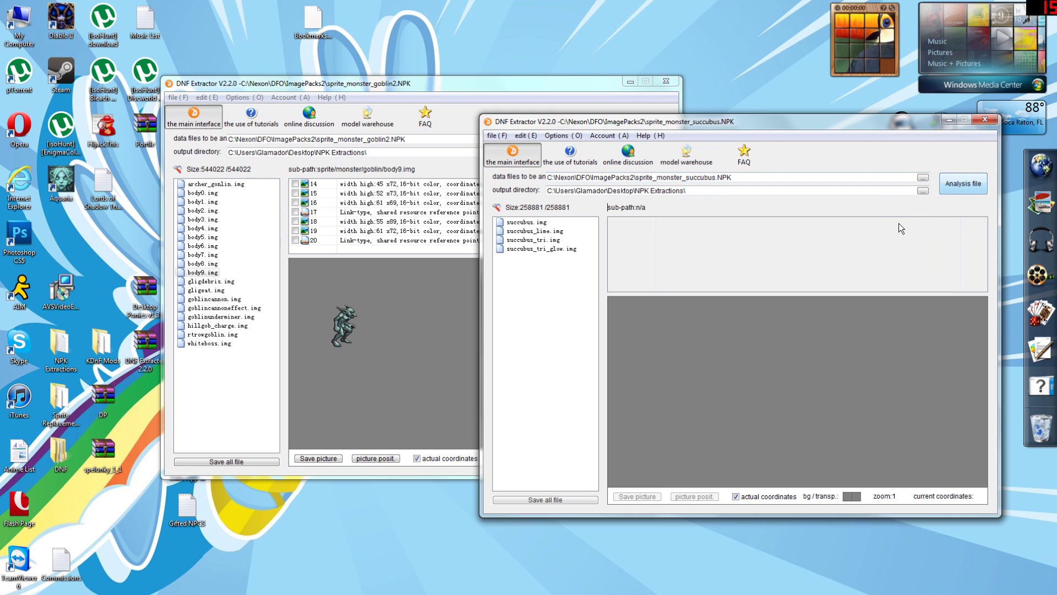
# - Preview the succubus.img and succubus_lime.img sprites, and save all pictures of succubus.img to the output directory
pyautogui.click(537, 222)
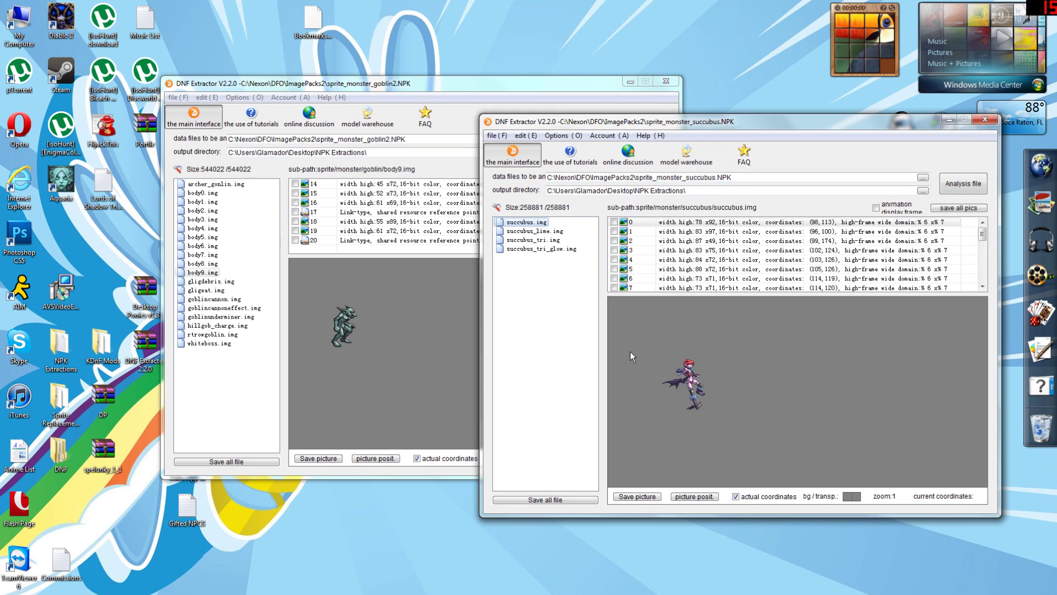
pyautogui.click(539, 231)
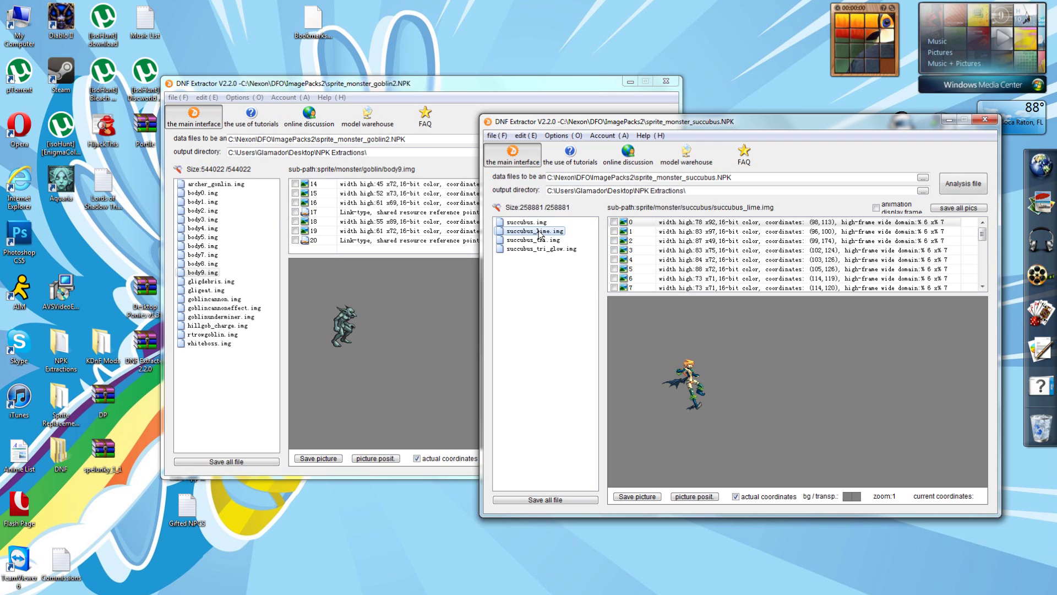
pyautogui.click(531, 223)
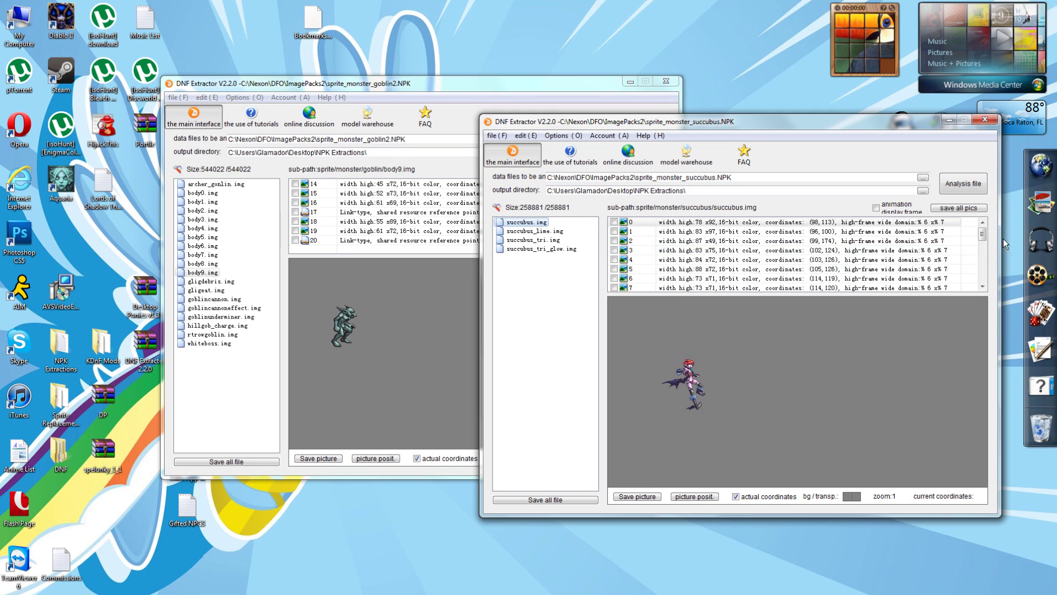
pyautogui.click(957, 210)
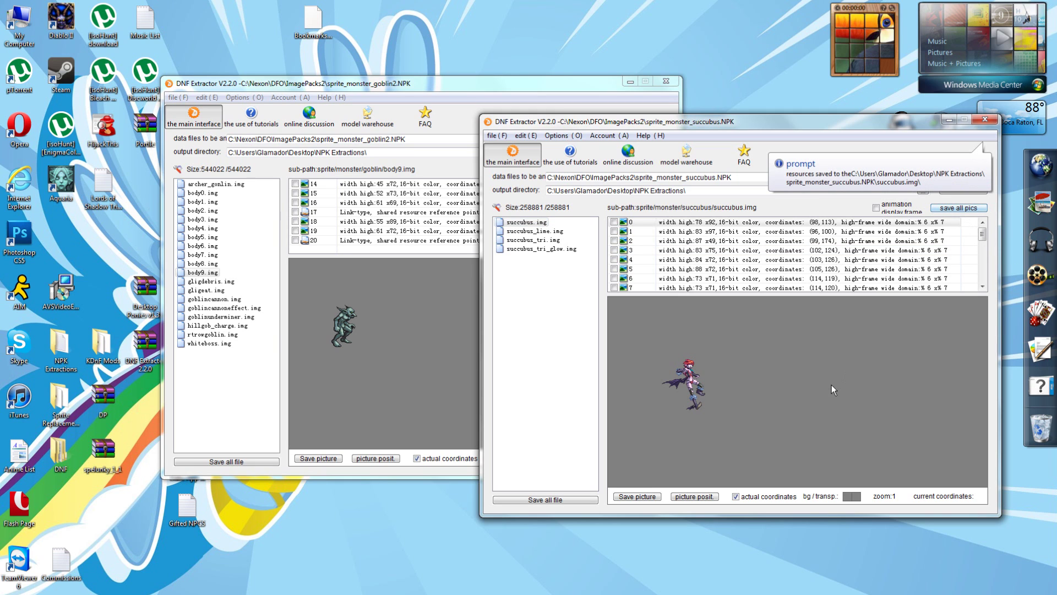
# - Open the NPK Extractions folder, show the sprite_monster_goblin2.NPK subfolder in a separate window, and open succubus.img inside the sprite_monster_succubus.NPK subfolder
pyautogui.doubleClick(61, 348)
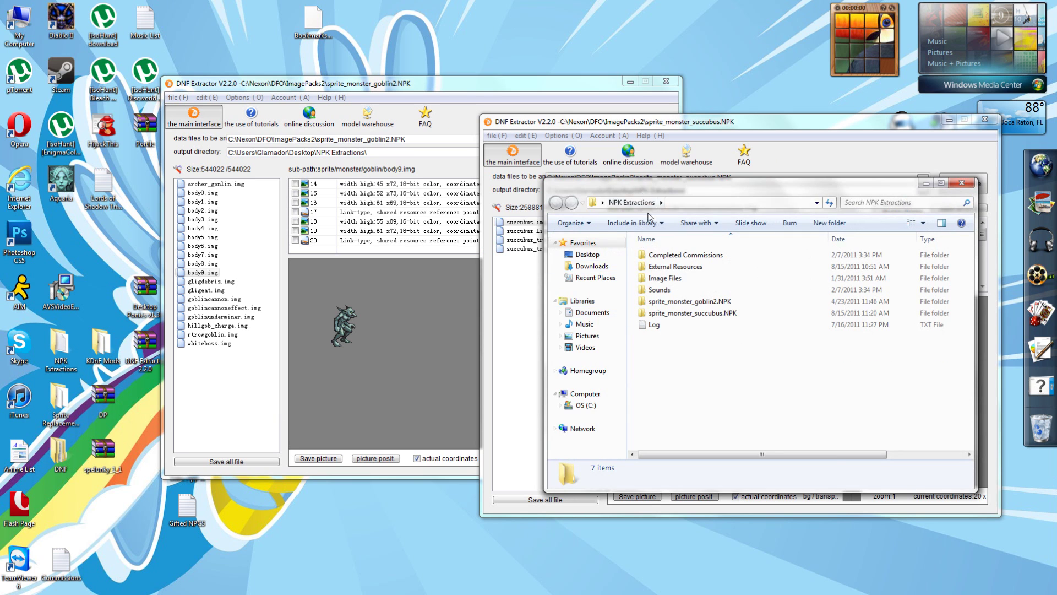
pyautogui.doubleClick(685, 366)
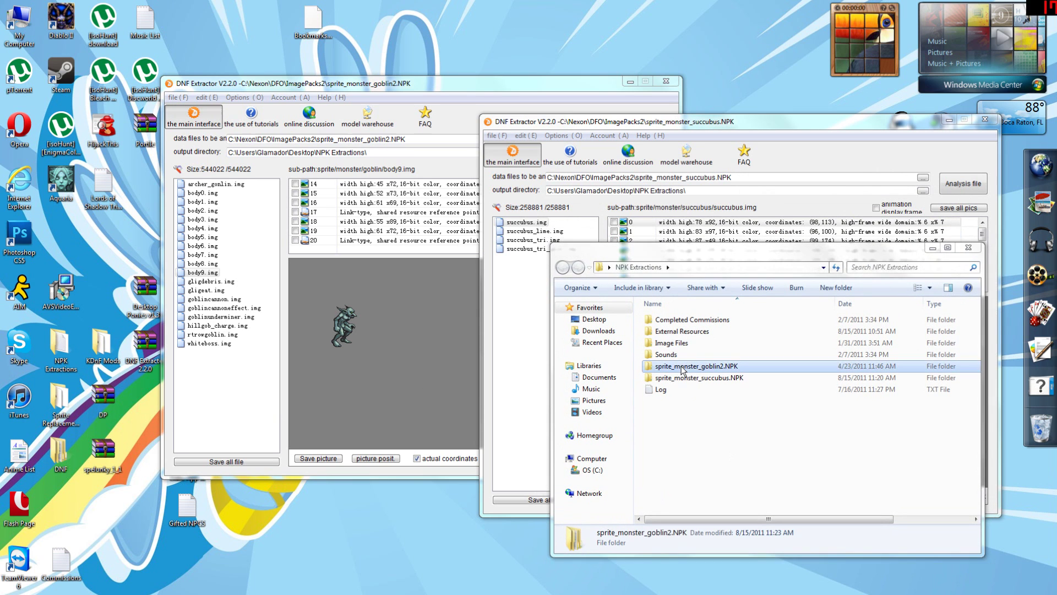
pyautogui.moveTo(714, 271); pyautogui.dragTo(187, 218)
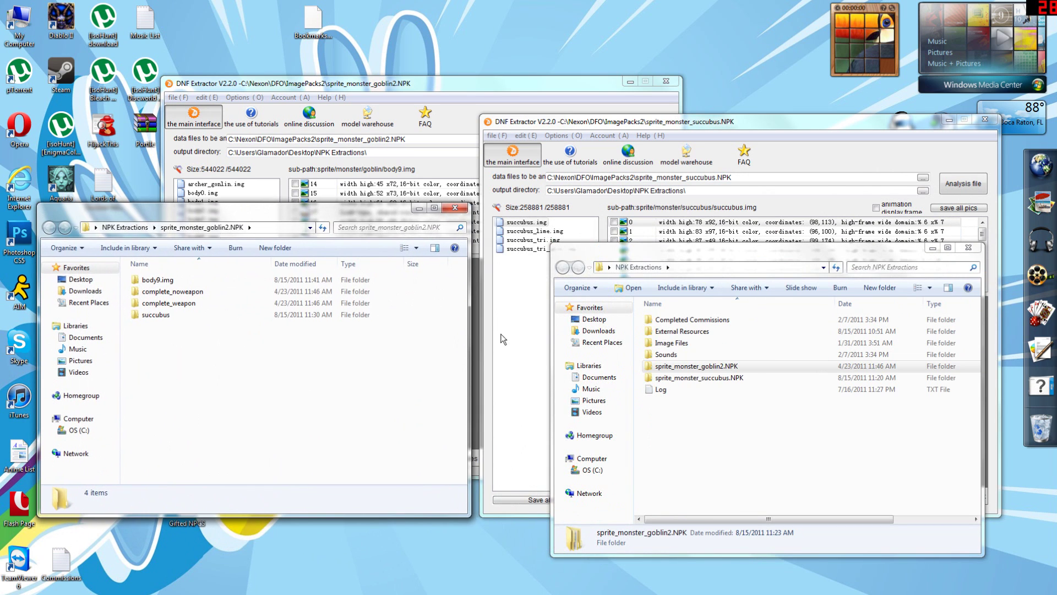
pyautogui.doubleClick(718, 379)
pyautogui.doubleClick(676, 320)
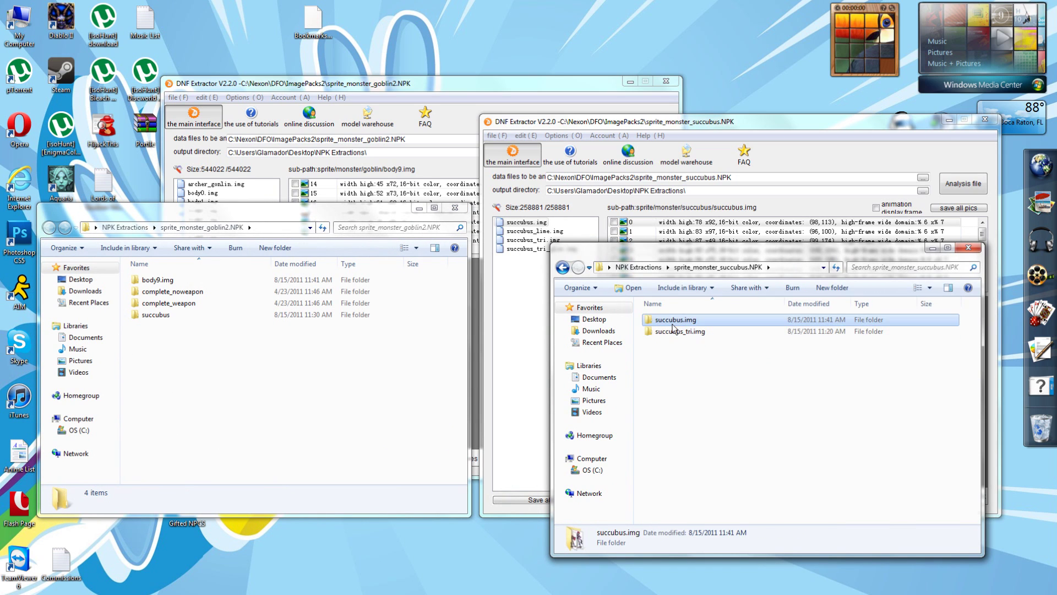
# - Save all pictures of succubus_tri.img to the output directory and return to the extracted succubus.img folder
pyautogui.click(671, 132)
pyautogui.click(533, 239)
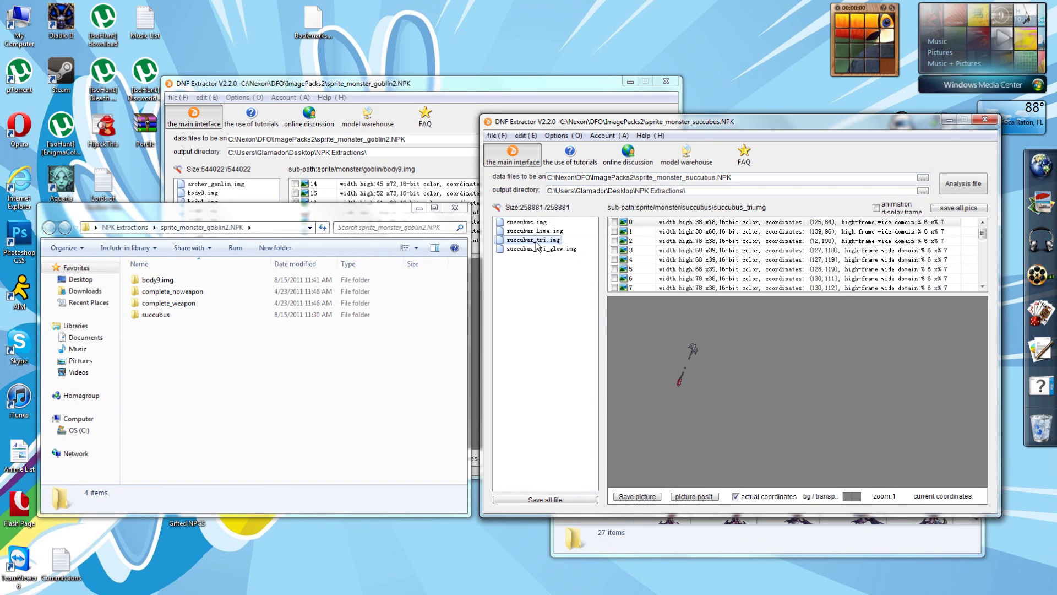
pyautogui.click(951, 208)
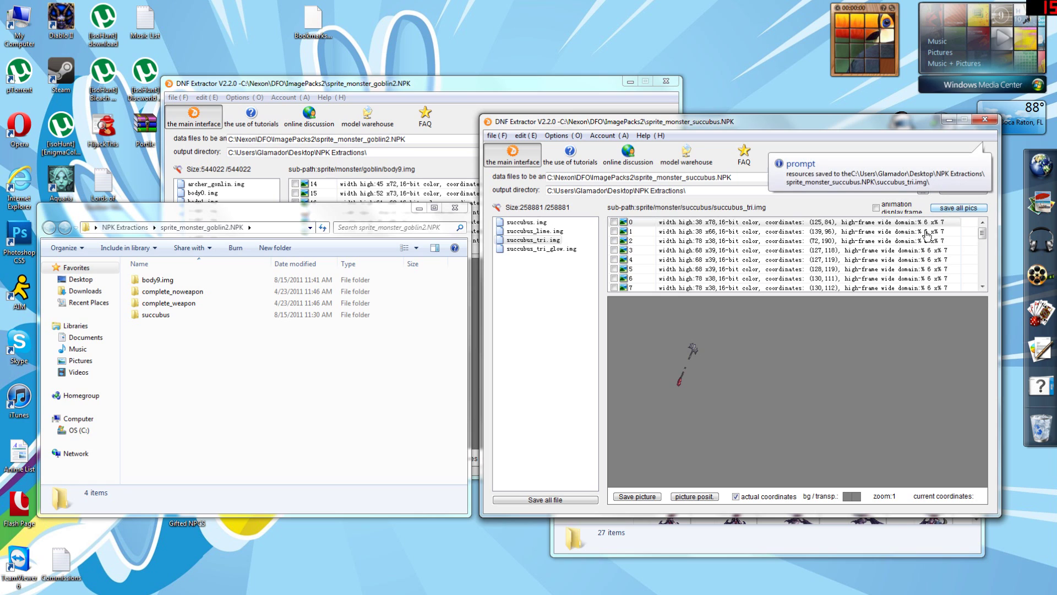
pyautogui.click(742, 520)
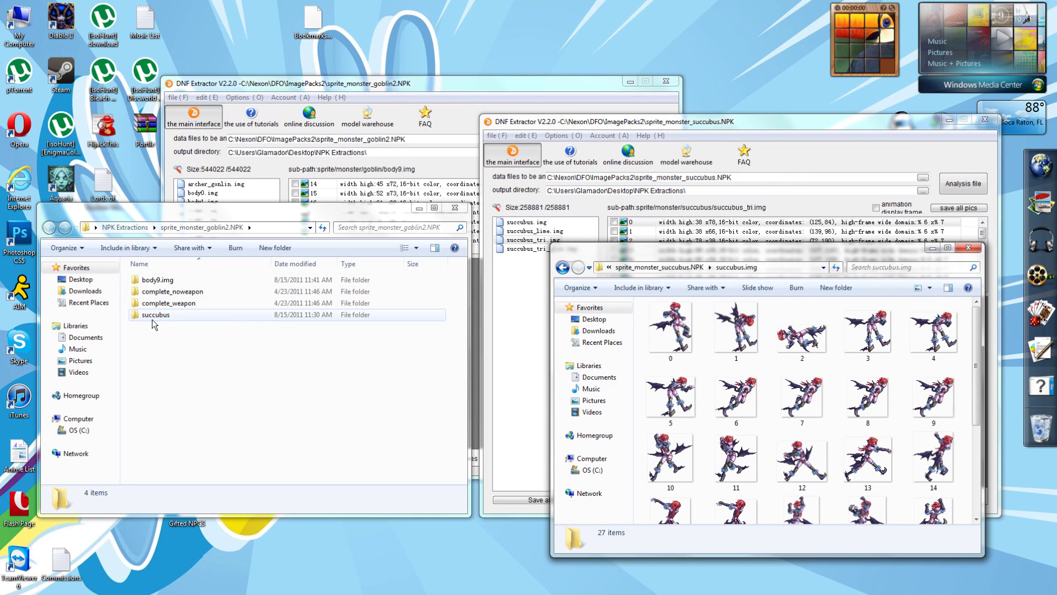
# - Open the extracted body9.img folder and look through the goblin frames, checking the numbering near the end
pyautogui.click(158, 282)
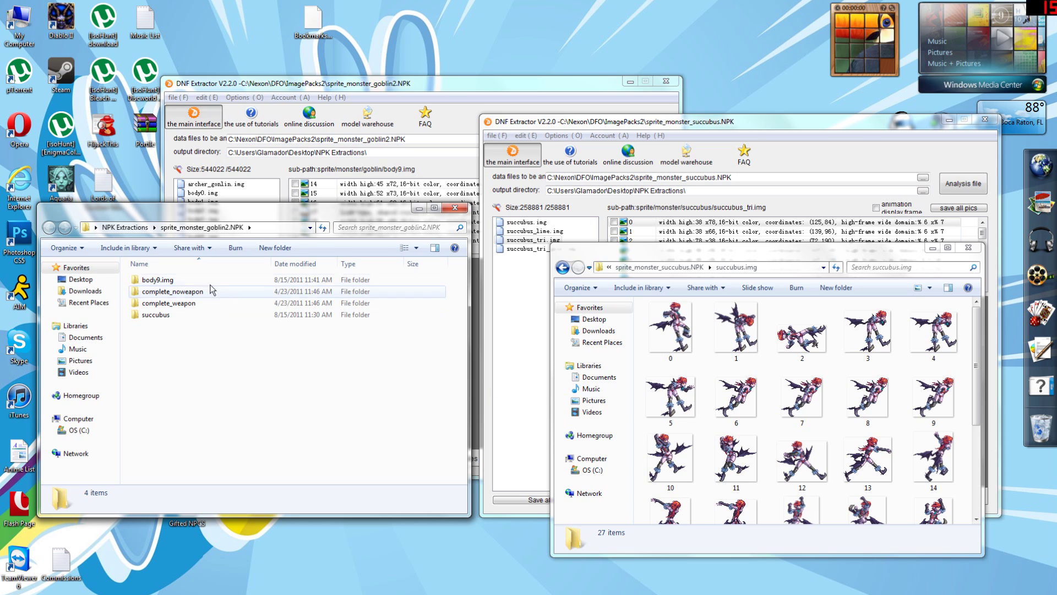
pyautogui.doubleClick(162, 282)
pyautogui.scroll(-1, 219, 330)
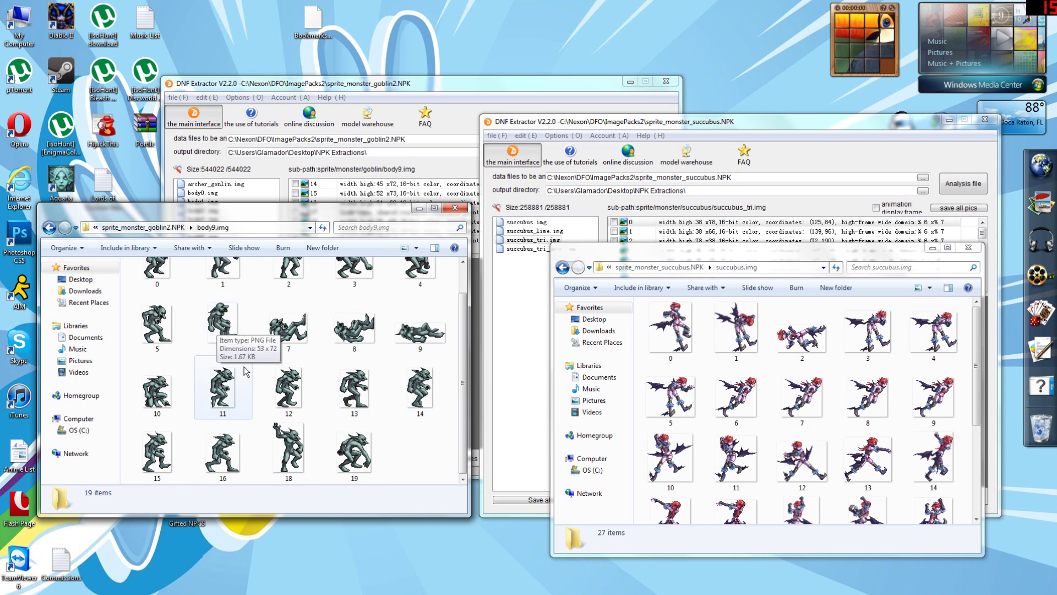
pyautogui.scroll(1, 248, 373)
pyautogui.scroll(-1, 248, 374)
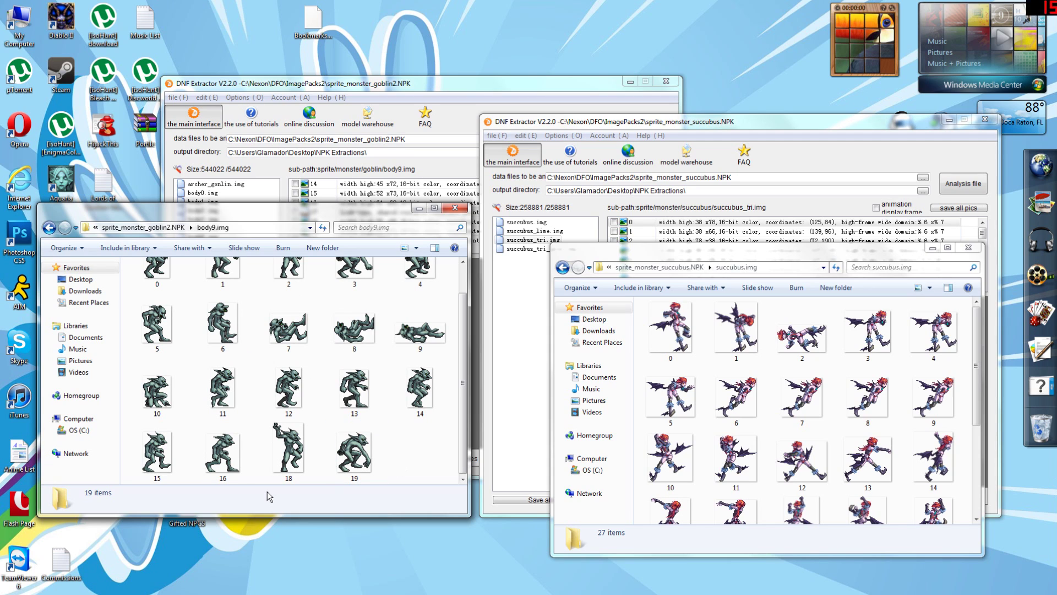
pyautogui.scroll(1, 409, 461)
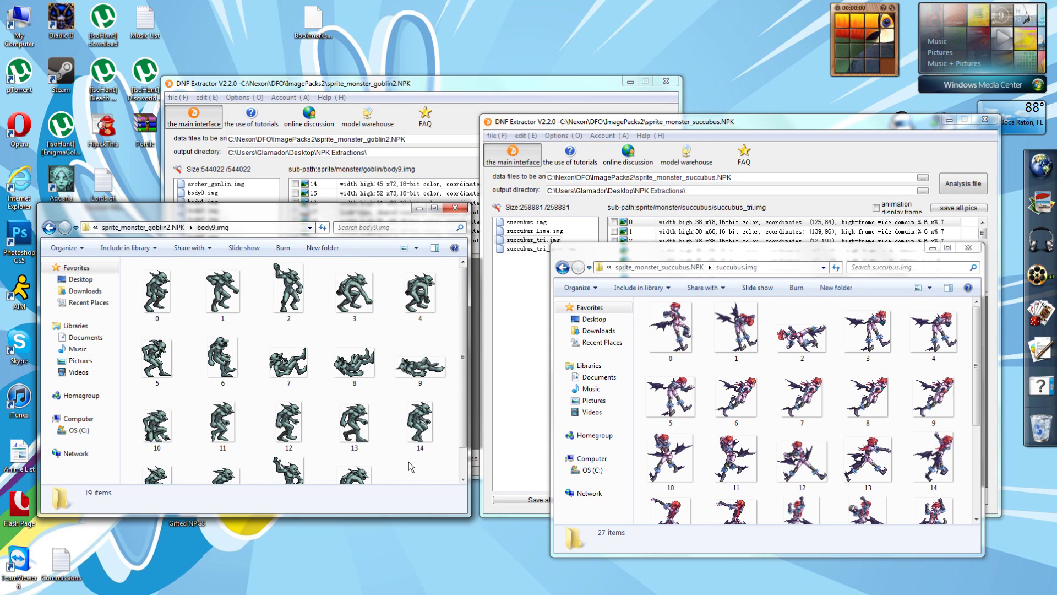
pyautogui.scroll(-1, 409, 462)
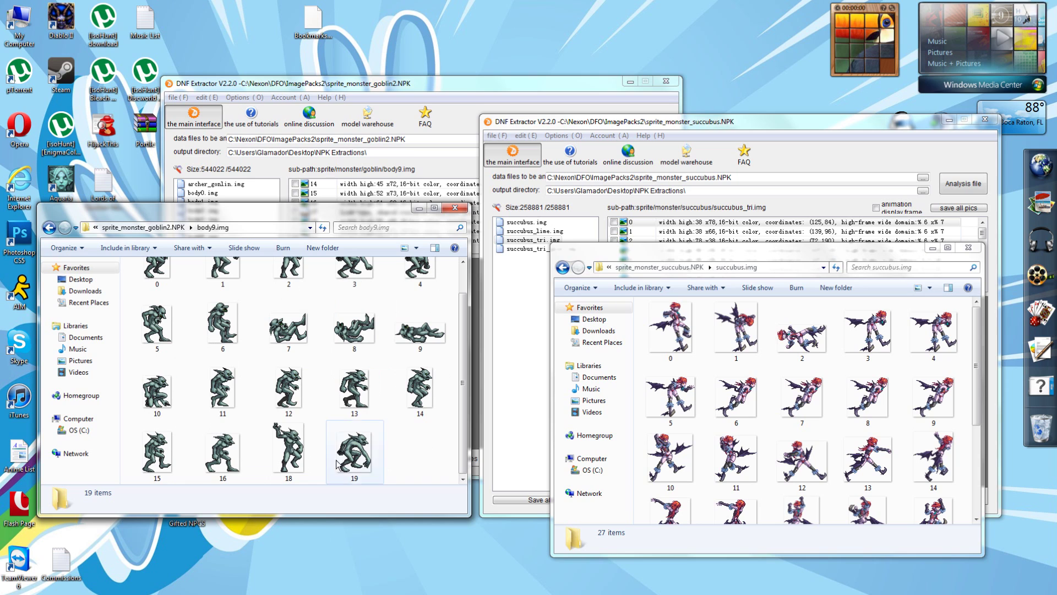
pyautogui.click(354, 448)
pyautogui.click(411, 451)
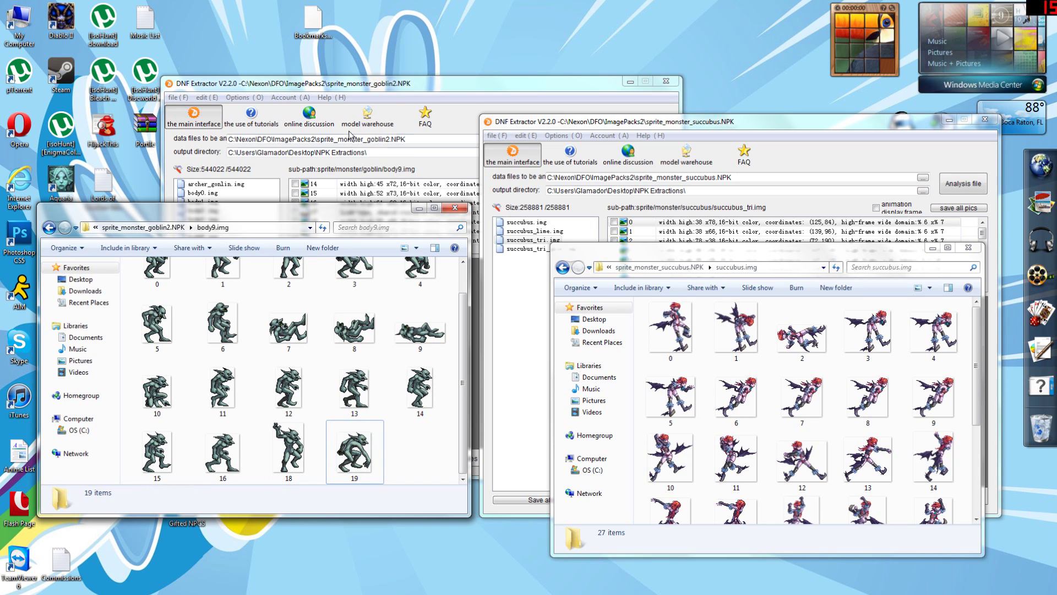
# - Preview the link-type frames 17 and 20 of body9.img in the goblin extractor window
pyautogui.click(406, 83)
pyautogui.click(410, 212)
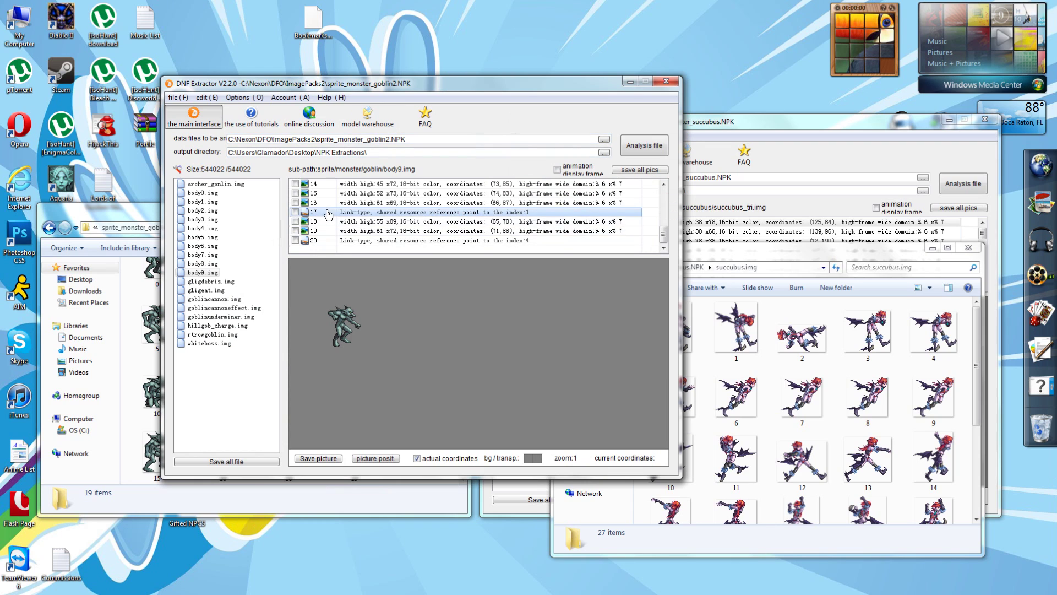
pyautogui.click(362, 241)
pyautogui.click(352, 212)
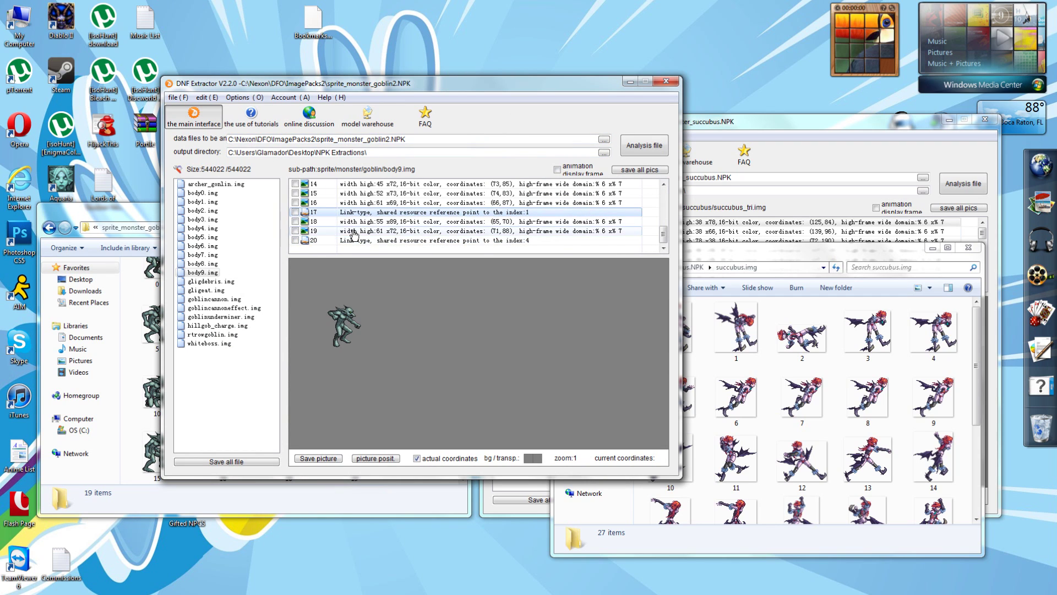
pyautogui.click(355, 241)
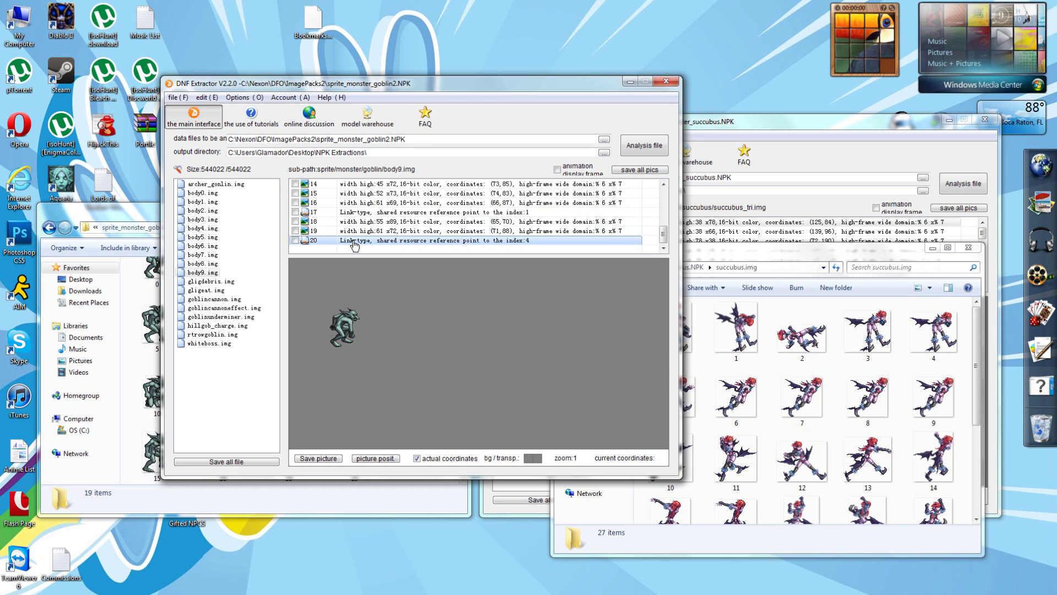
pyautogui.click(348, 214)
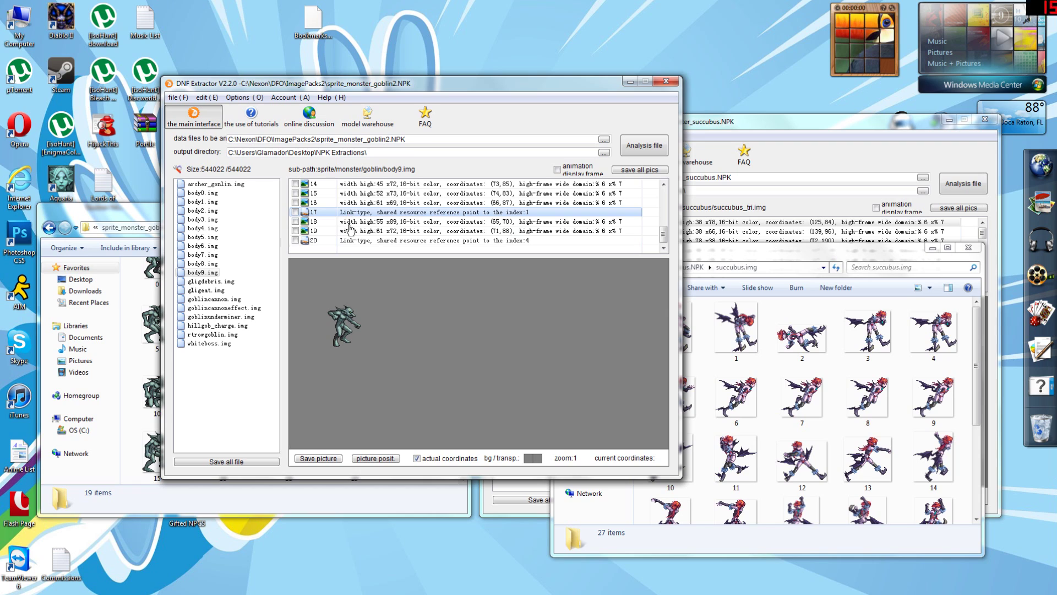
pyautogui.click(355, 241)
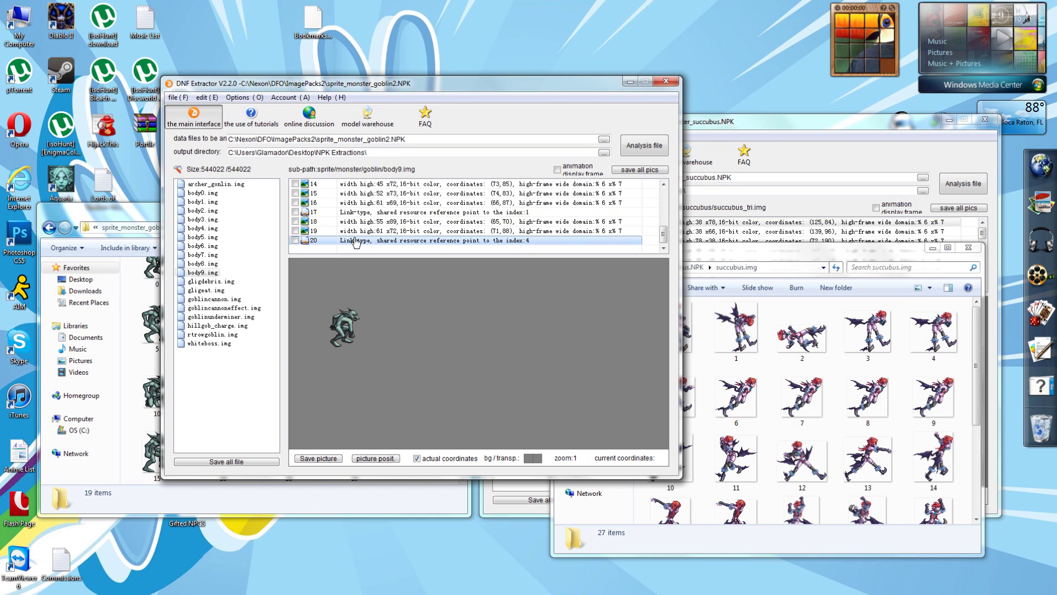
# - Step back and forth through frames 17 to 20 of body9.img to examine the attack animation
pyautogui.click(335, 213)
pyautogui.press('Down')
pyautogui.press('Down')
pyautogui.press('Down')
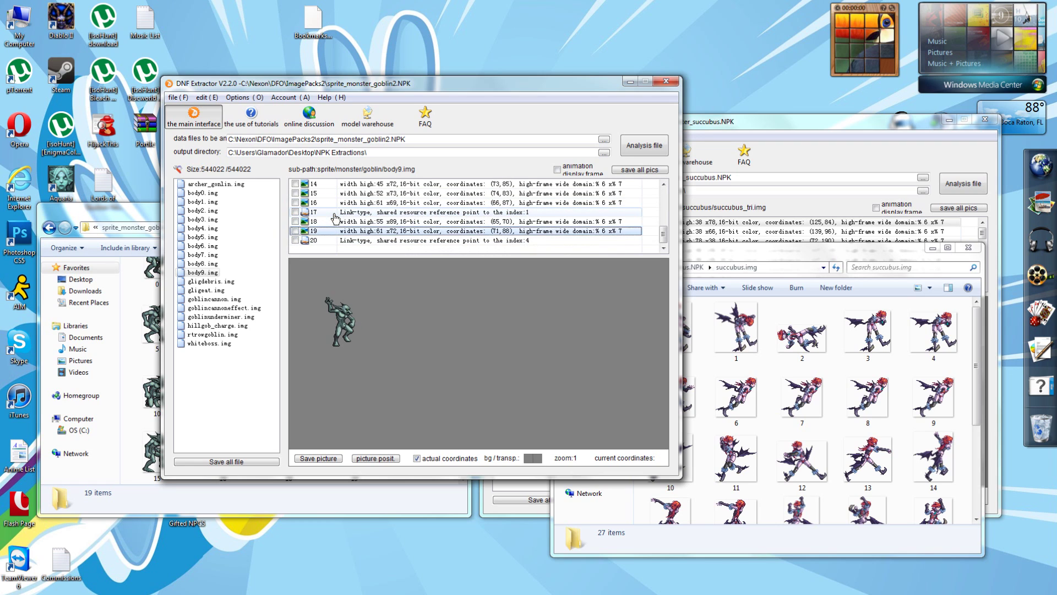
pyautogui.press('Up')
pyautogui.press('Up')
pyautogui.press('Up')
pyautogui.press('Down')
pyautogui.press('Down')
pyautogui.press('Down')
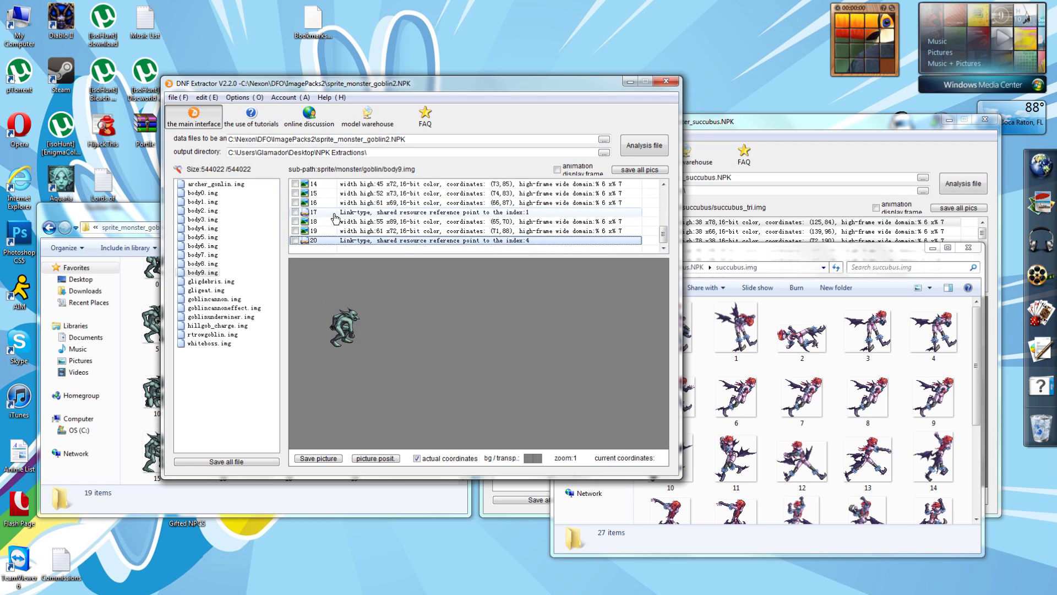
pyautogui.press('Up')
pyautogui.press('Up')
pyautogui.press('Up')
pyautogui.press('Down')
pyautogui.press('Down')
pyautogui.press('Down')
pyautogui.press('Up')
pyautogui.press('Up')
pyautogui.press('Up')
pyautogui.press('Down')
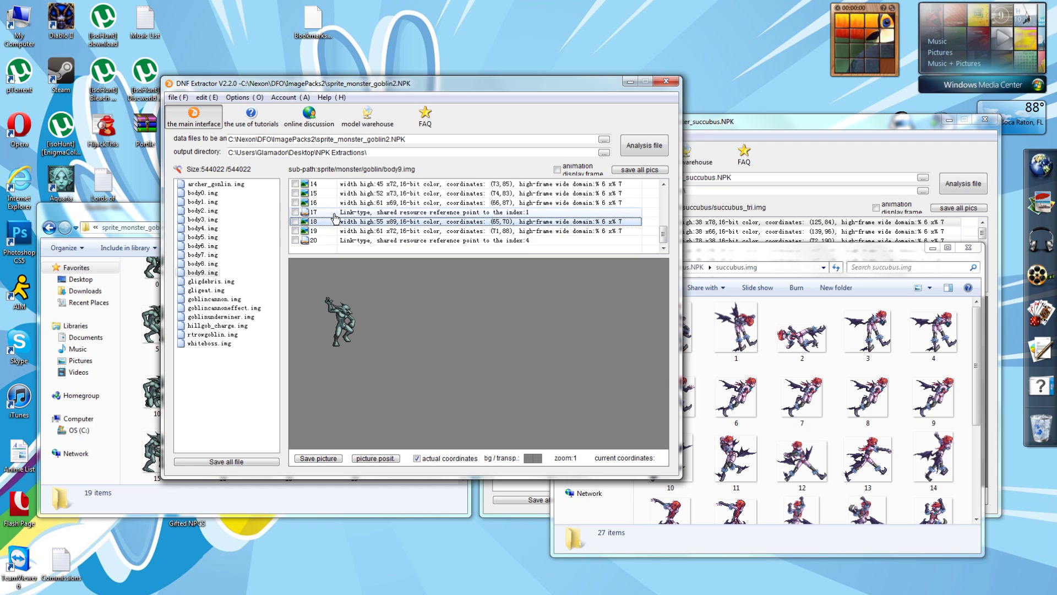
pyautogui.press('Down')
pyautogui.press('Up')
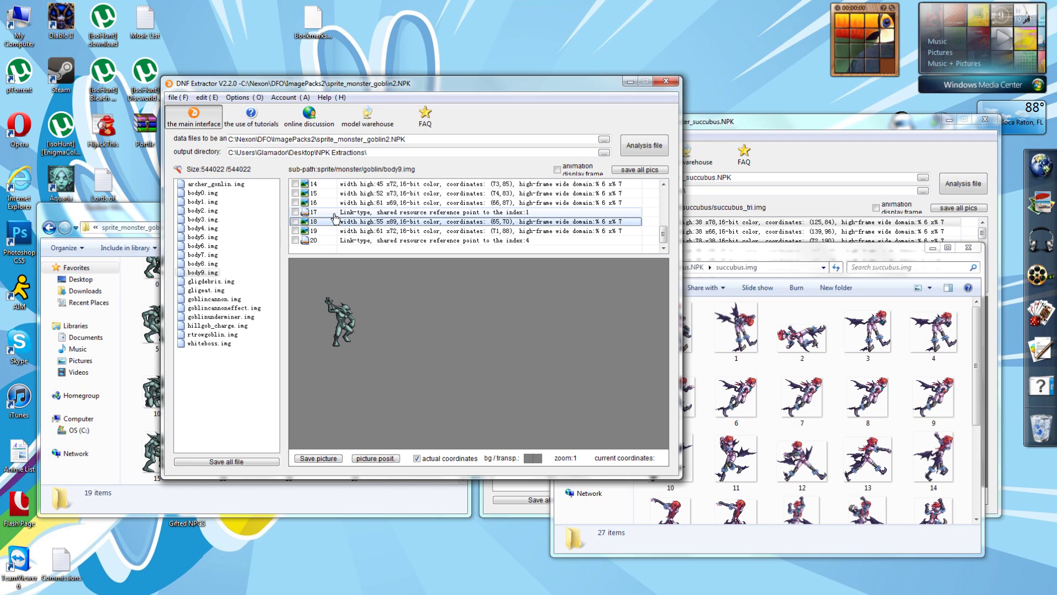
pyautogui.press('Down')
pyautogui.scroll(5, 334, 215)
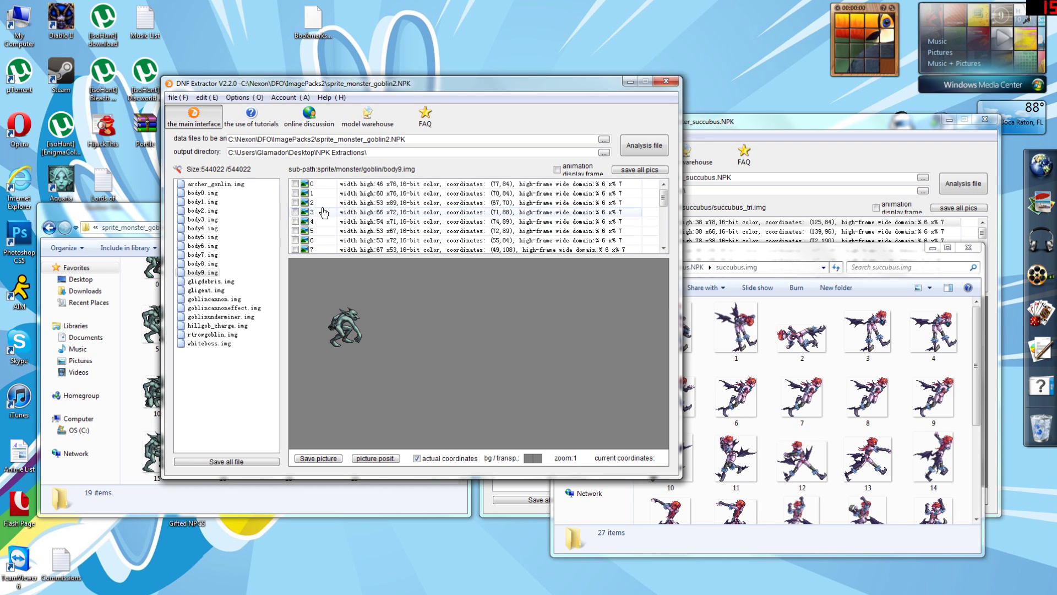
# - Preview body9.img frames 0 to 3 in sequence for comparison with the final frames
pyautogui.click(344, 185)
pyautogui.press('Down')
pyautogui.press('Down')
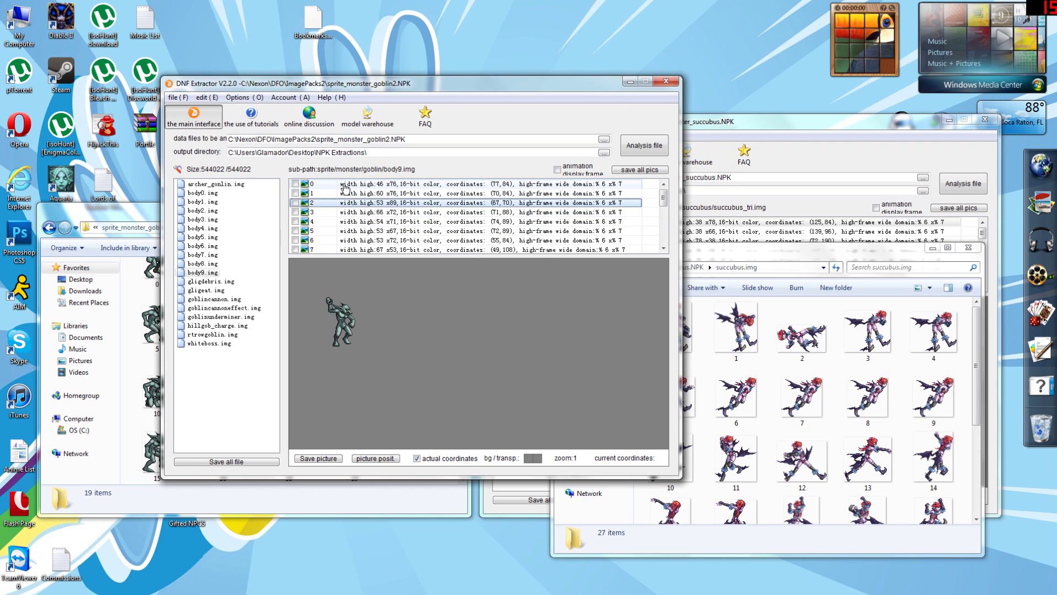
pyautogui.press('Down')
pyautogui.press('Up')
pyautogui.press('Down')
# - Recheck body9.img frames 17 to 20, alternating between the two link-type frames
pyautogui.scroll(-5, 346, 189)
pyautogui.click(344, 213)
pyautogui.click(347, 242)
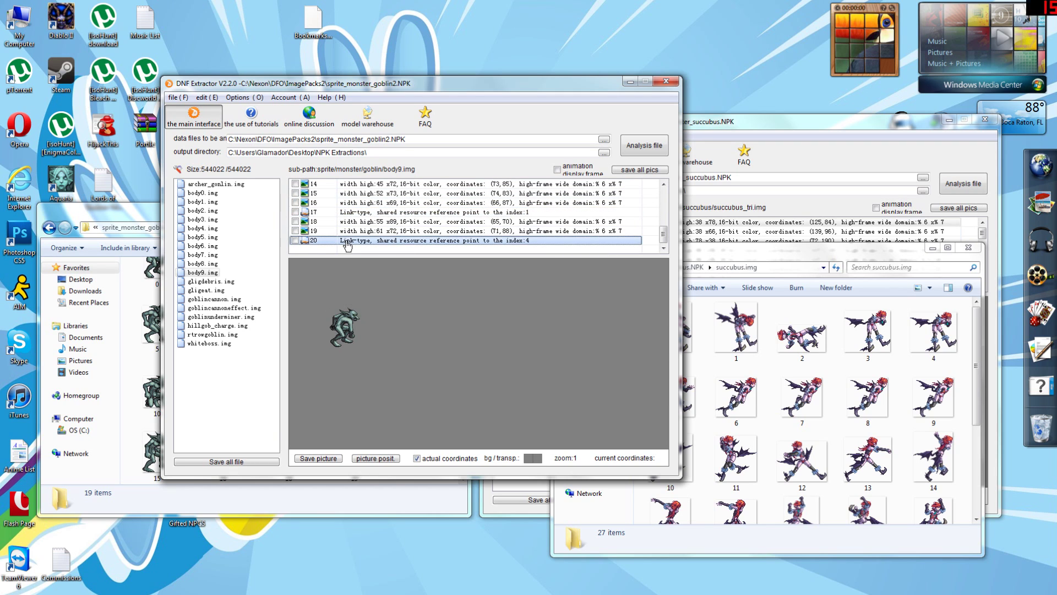
pyautogui.click(347, 214)
pyautogui.click(348, 243)
pyautogui.click(348, 223)
pyautogui.click(348, 232)
pyautogui.click(350, 242)
# - Step through body9.img frames 1 to 4 and compare them with link-type frame 17
pyautogui.scroll(5, 364, 226)
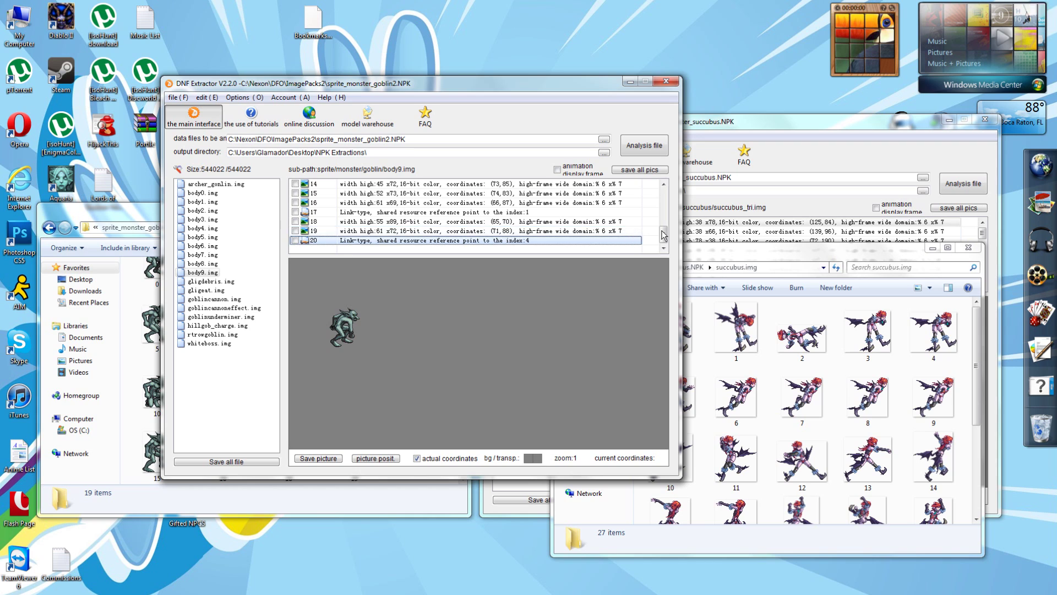
pyautogui.click(387, 196)
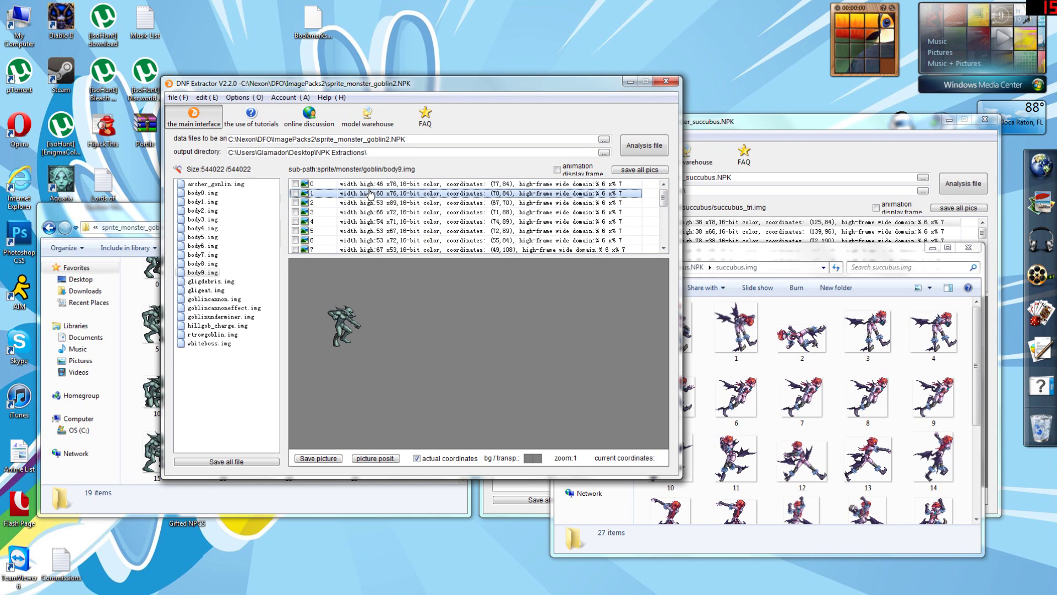
pyautogui.press('Down')
pyautogui.press('Down')
pyautogui.press('Down')
pyautogui.moveTo(663, 199); pyautogui.dragTo(665, 254)
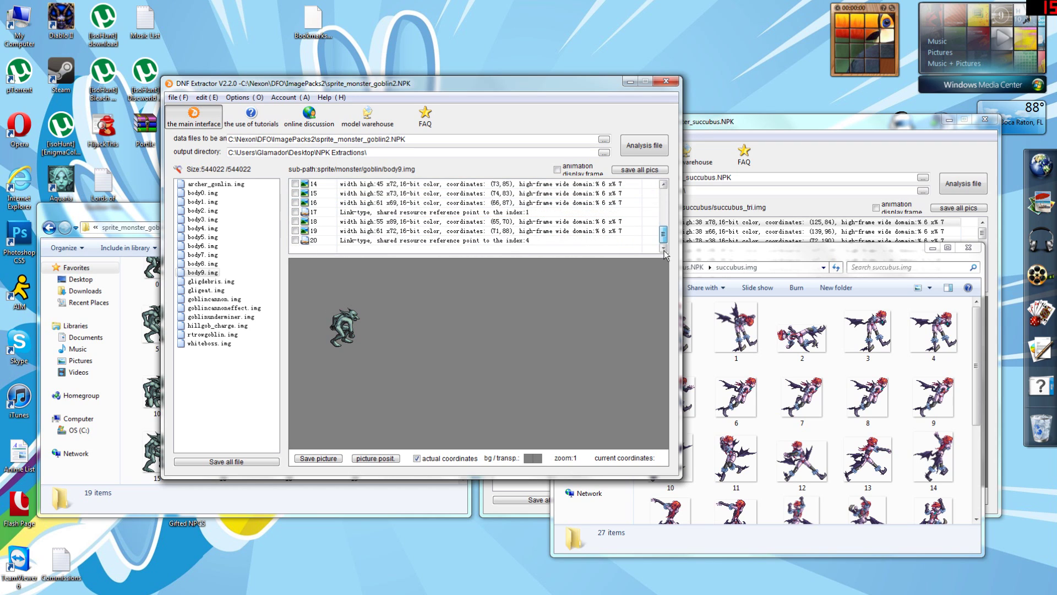
pyautogui.click(370, 214)
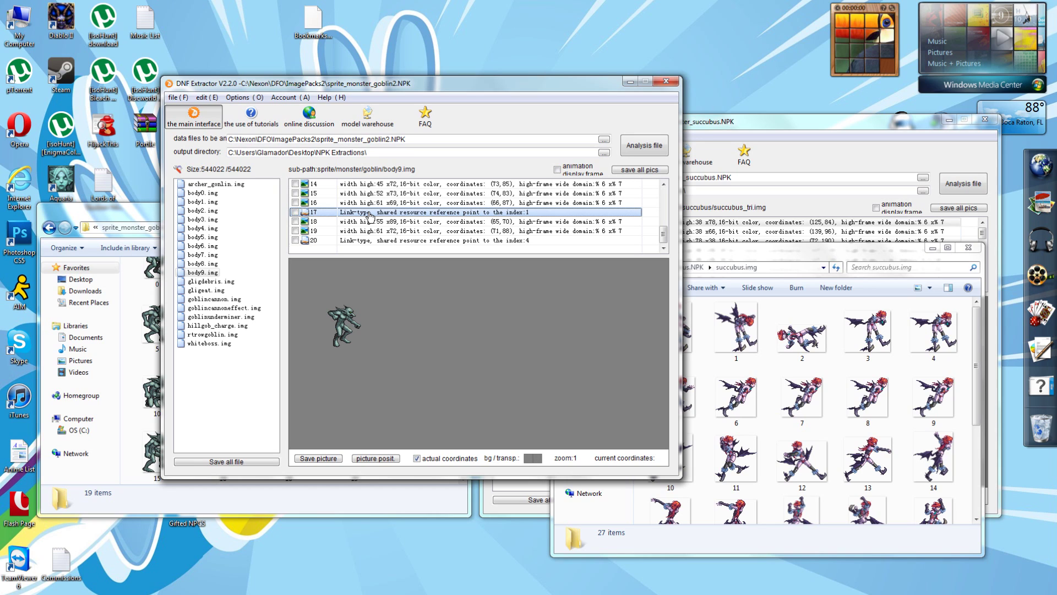
# - Line up the succubus.img folder window beside the body9.img folder and look through both frame sets
pyautogui.click(388, 509)
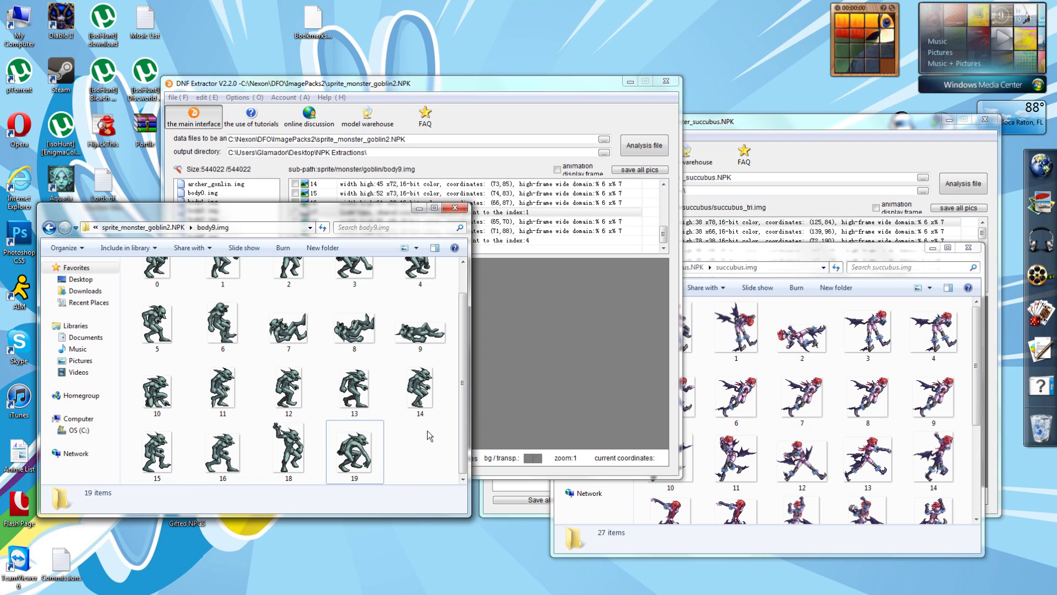
pyautogui.scroll(2, 287, 352)
pyautogui.moveTo(802, 248); pyautogui.dragTo(805, 211)
pyautogui.scroll(-3, 805, 211)
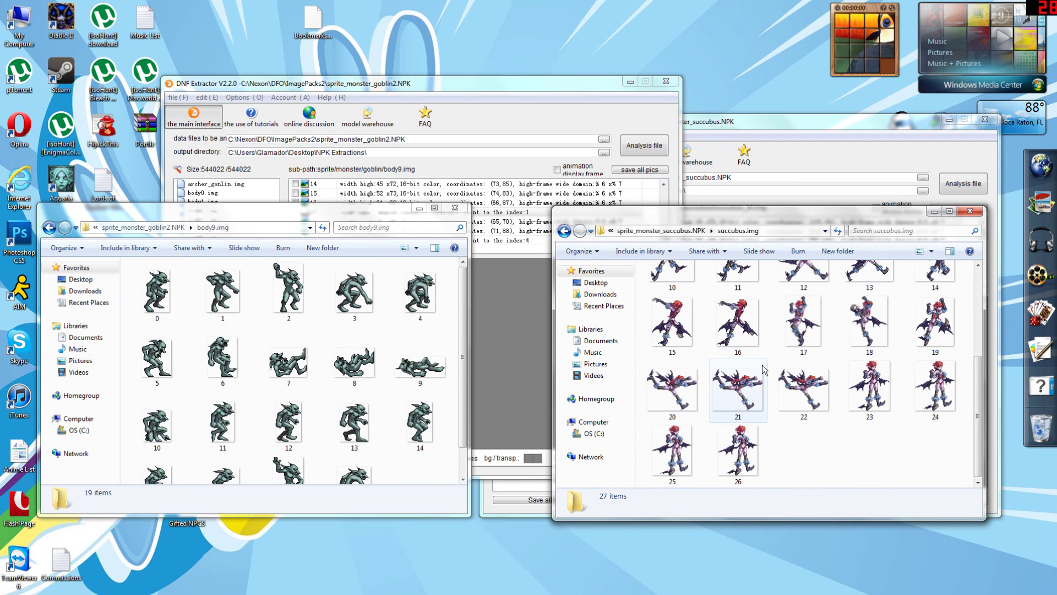
pyautogui.click(256, 348)
pyautogui.scroll(-1, 260, 362)
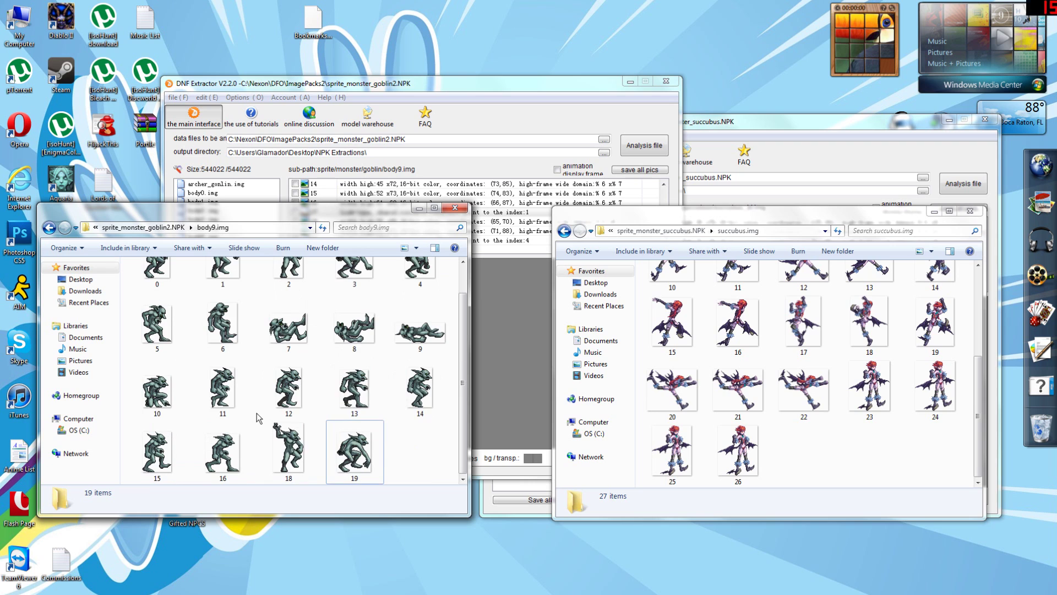
# - Compare the succubus frames with the goblin frames again, including the body9.img frame list in the extractor
pyautogui.click(856, 468)
pyautogui.scroll(3, 265, 437)
pyautogui.scroll(-3, 265, 437)
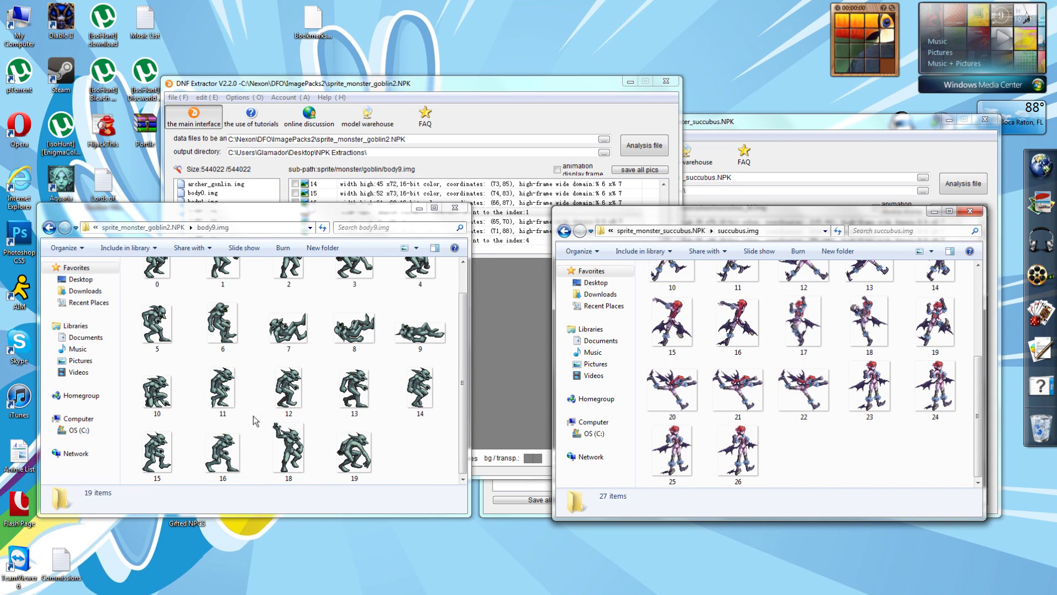
pyautogui.click(254, 415)
pyautogui.scroll(1, 256, 415)
pyautogui.scroll(-1, 256, 415)
pyautogui.click(483, 309)
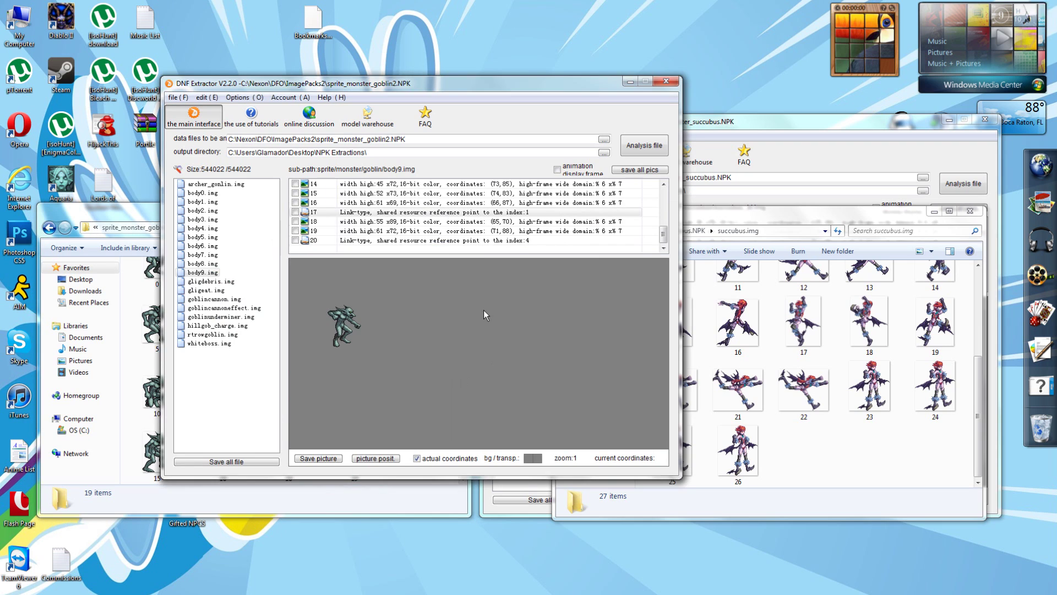
pyautogui.click(845, 448)
pyautogui.scroll(3, 844, 450)
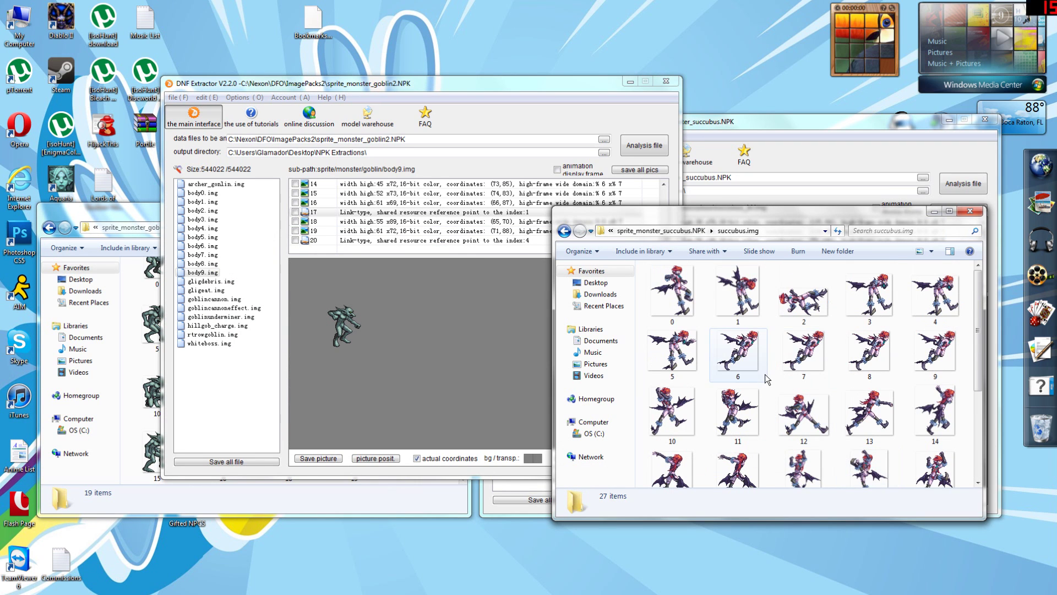
# - Convert body9.img frame 18 into a link-type frame that references index 2
pyautogui.scroll(-1, 768, 379)
pyautogui.scroll(-1, 767, 375)
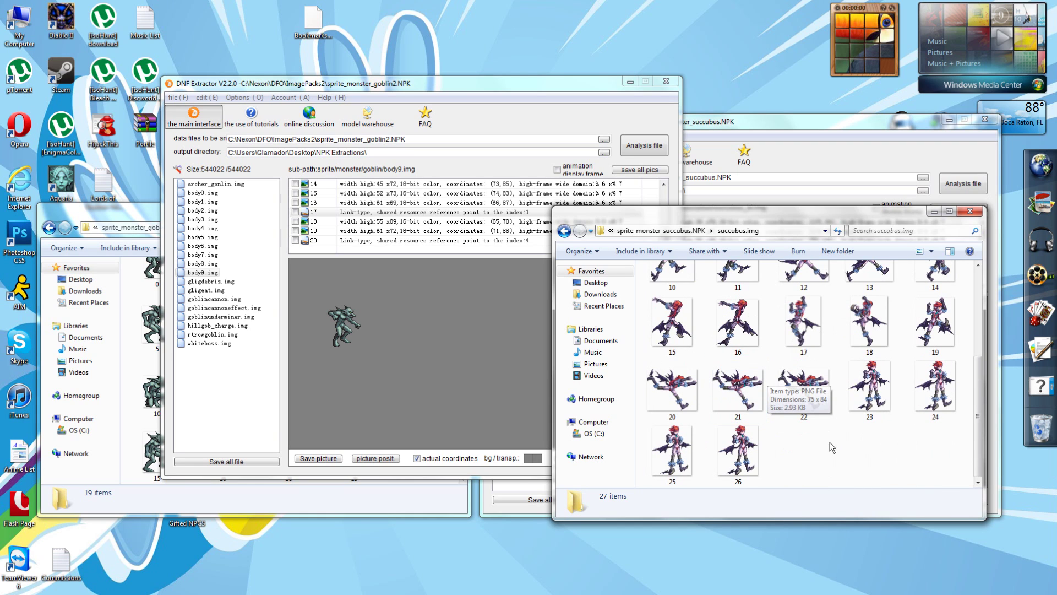
pyautogui.click(478, 341)
pyautogui.click(355, 222)
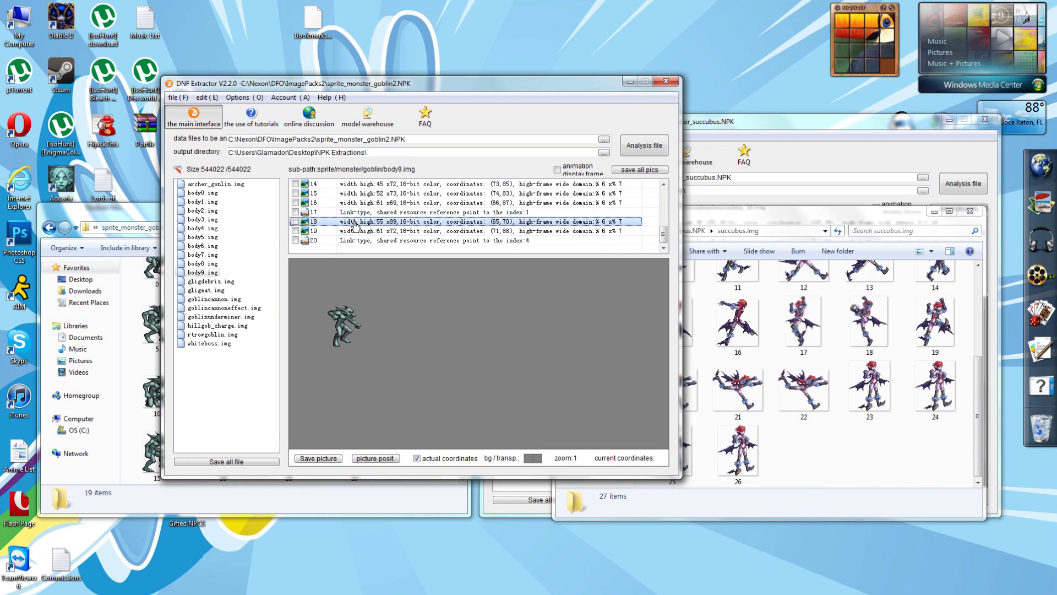
pyautogui.rightClick(356, 221)
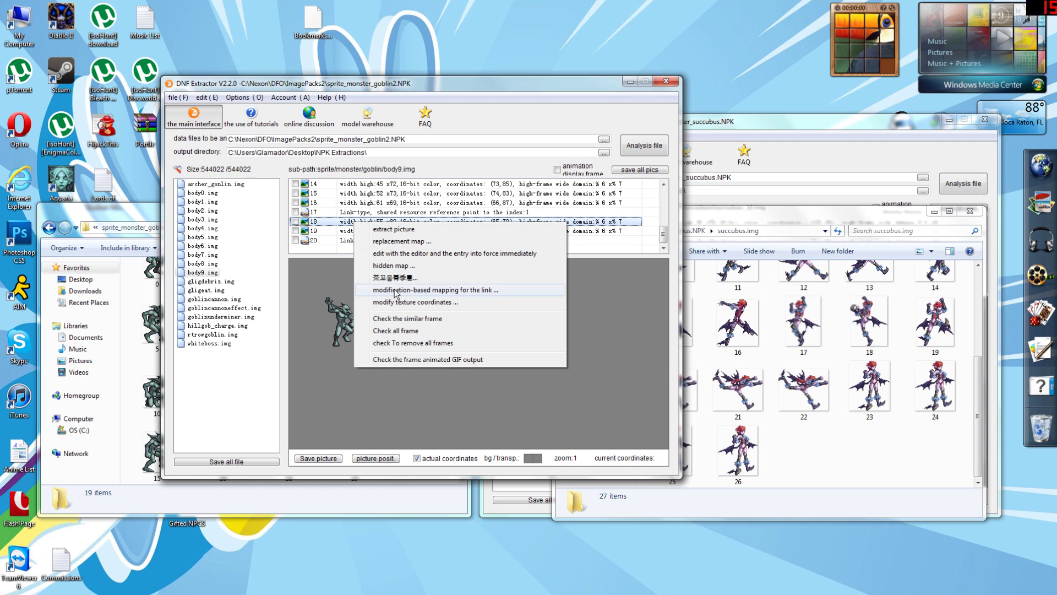
pyautogui.click(392, 289)
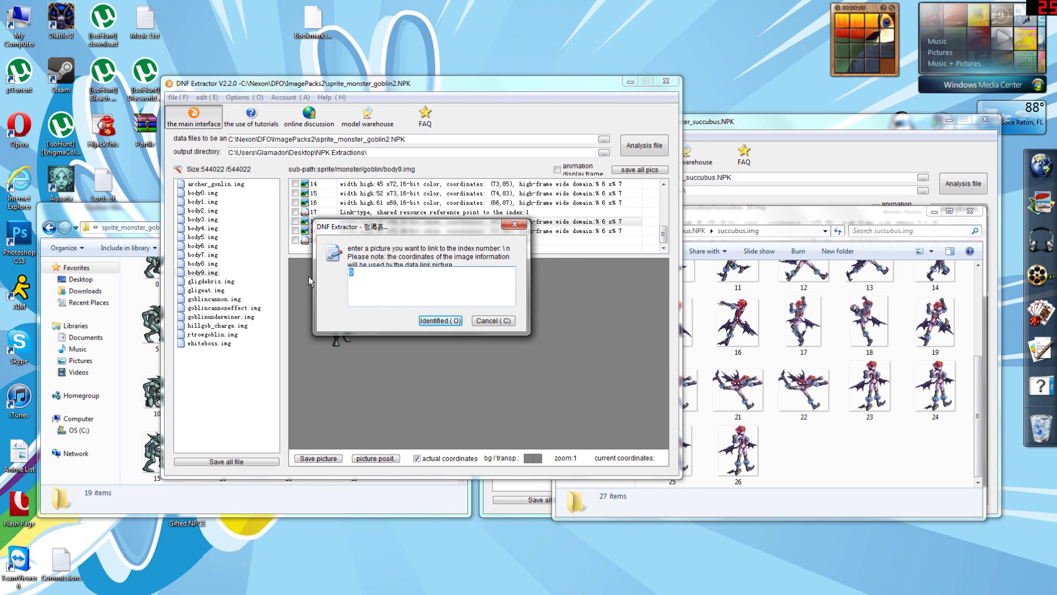
pyautogui.write('2')
pyautogui.press('Return')
# - Convert body9.img frame 19 into a link-type frame that references index 3
pyautogui.rightClick(315, 249)
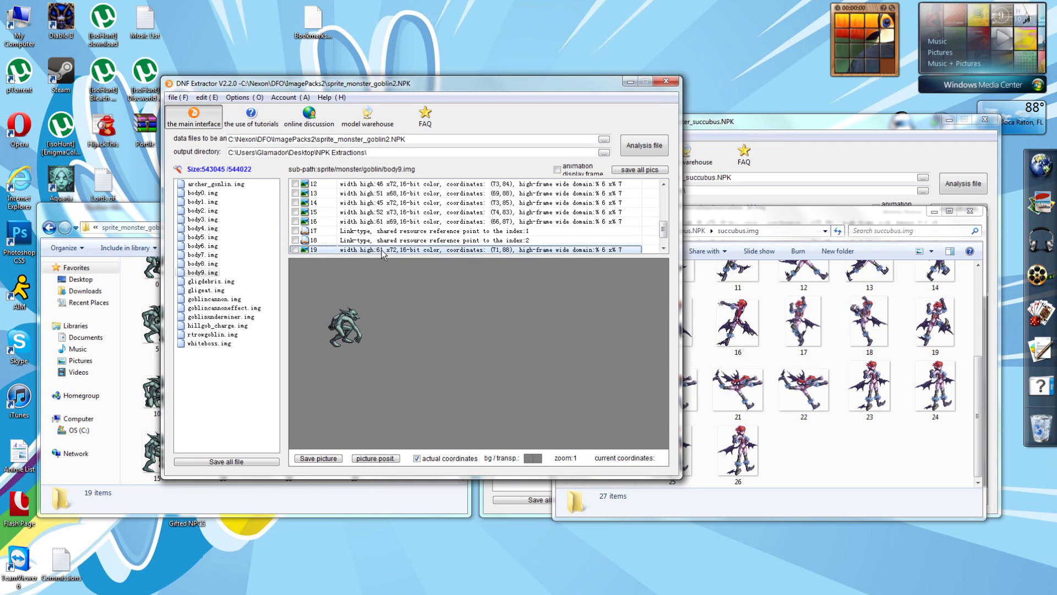
pyautogui.click(427, 321)
pyautogui.write('3')
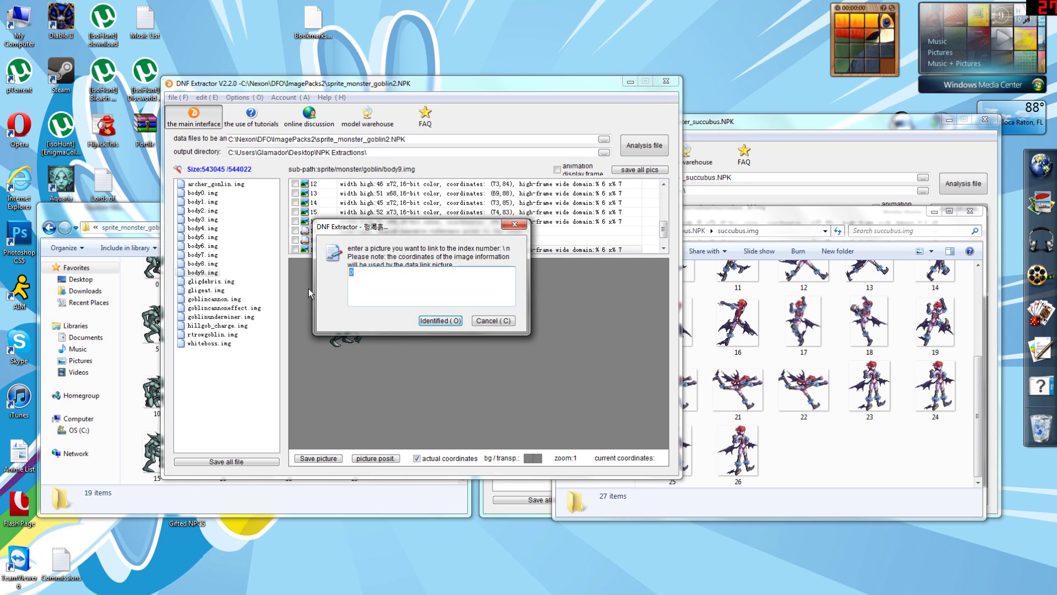
pyautogui.press('Return')
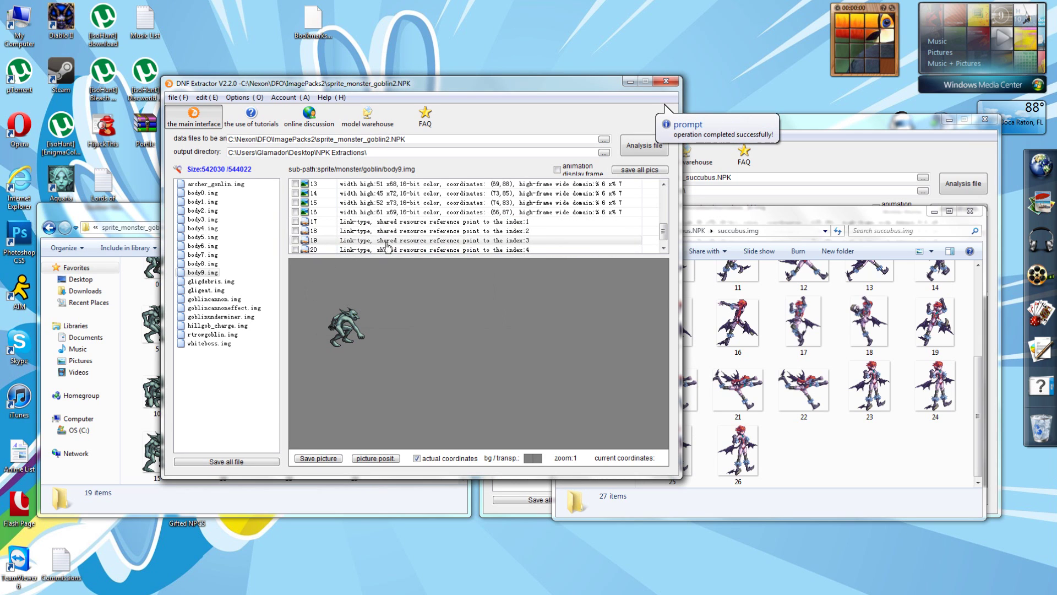
# - Step twice through the link-type frames 17 to 20 of body9.img to check their previews
pyautogui.click(425, 221)
pyautogui.scroll(-1, 425, 230)
pyautogui.click(424, 223)
pyautogui.click(423, 232)
pyautogui.click(424, 241)
pyautogui.click(408, 212)
pyautogui.click(407, 222)
pyautogui.click(407, 232)
pyautogui.click(406, 241)
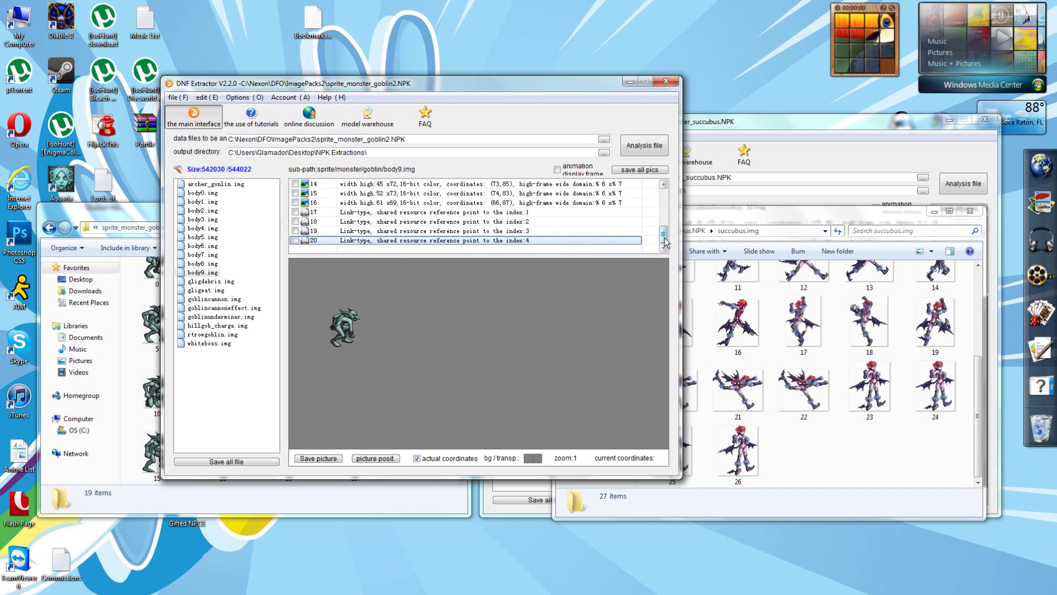
# - Look back over the body9.img frame list and examine frame 16 and the operations available for it
pyautogui.scroll(5, 664, 242)
pyautogui.click(342, 250)
pyautogui.scroll(-3, 331, 236)
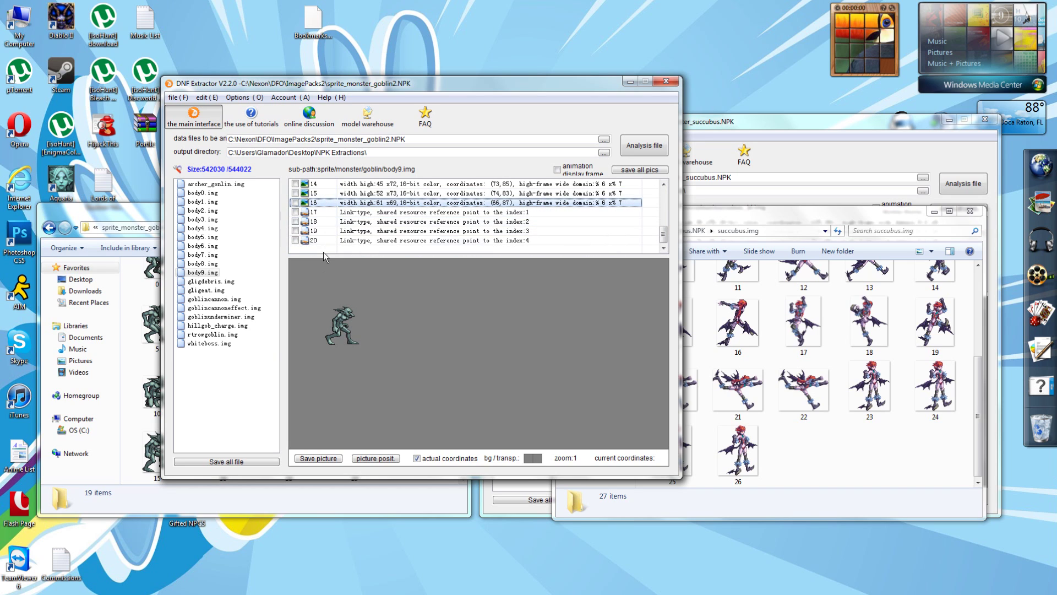
pyautogui.click(442, 317)
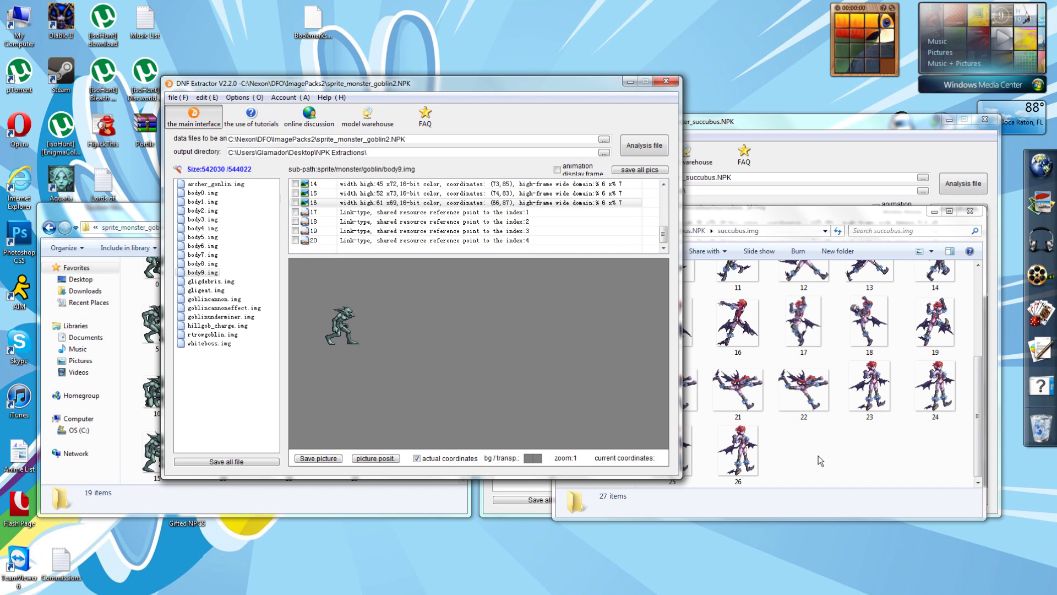
pyautogui.click(344, 202)
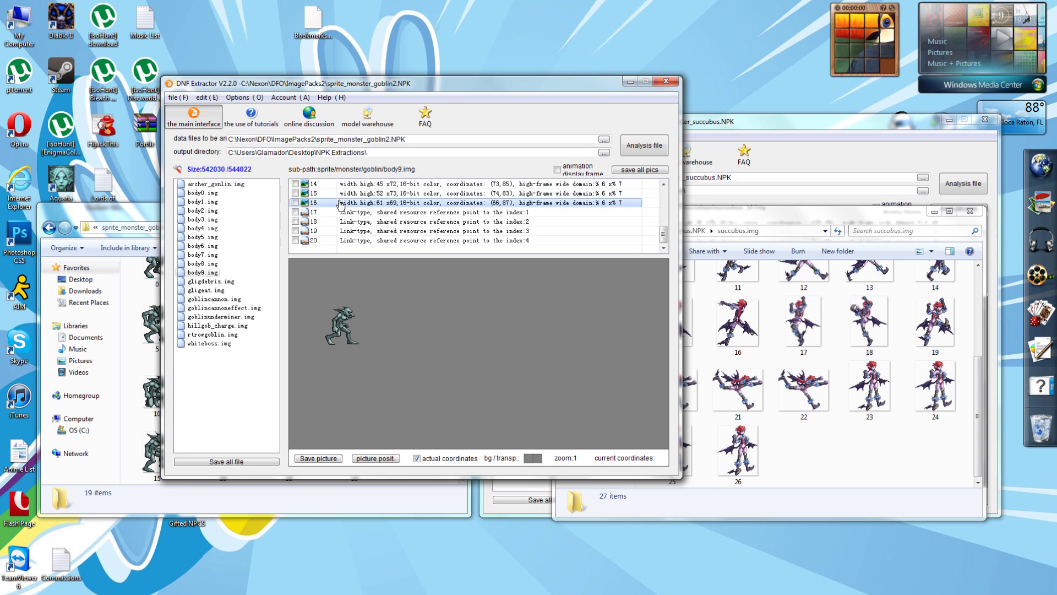
pyautogui.rightClick(341, 204)
pyautogui.click(333, 217)
pyautogui.click(326, 242)
pyautogui.click(541, 340)
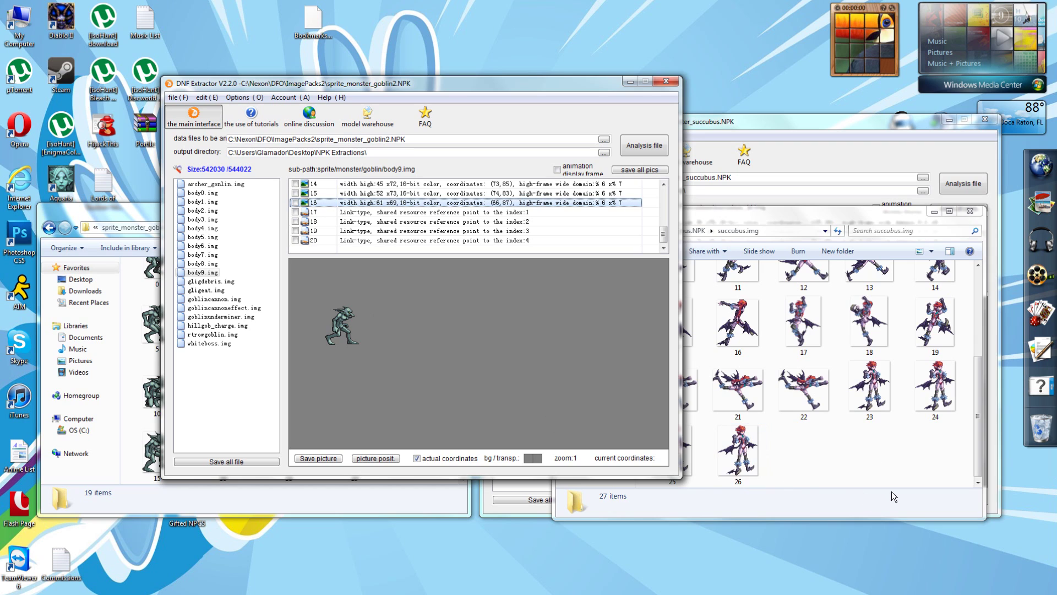
# - Create a new folder named Goblin inside the succubus.img folder
pyautogui.click(825, 453)
pyautogui.click(838, 251)
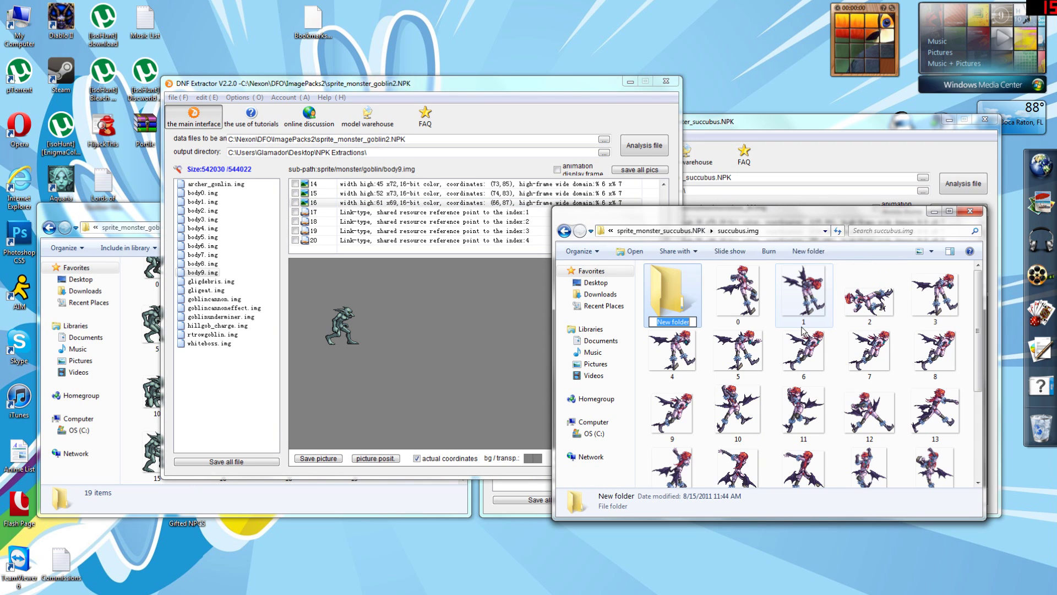
pyautogui.write('Goblin')
pyautogui.press('Return')
# - Compare goblin frame 0 with the succubus frames and copy succubus frame 23 into the Goblin folder
pyautogui.click(149, 369)
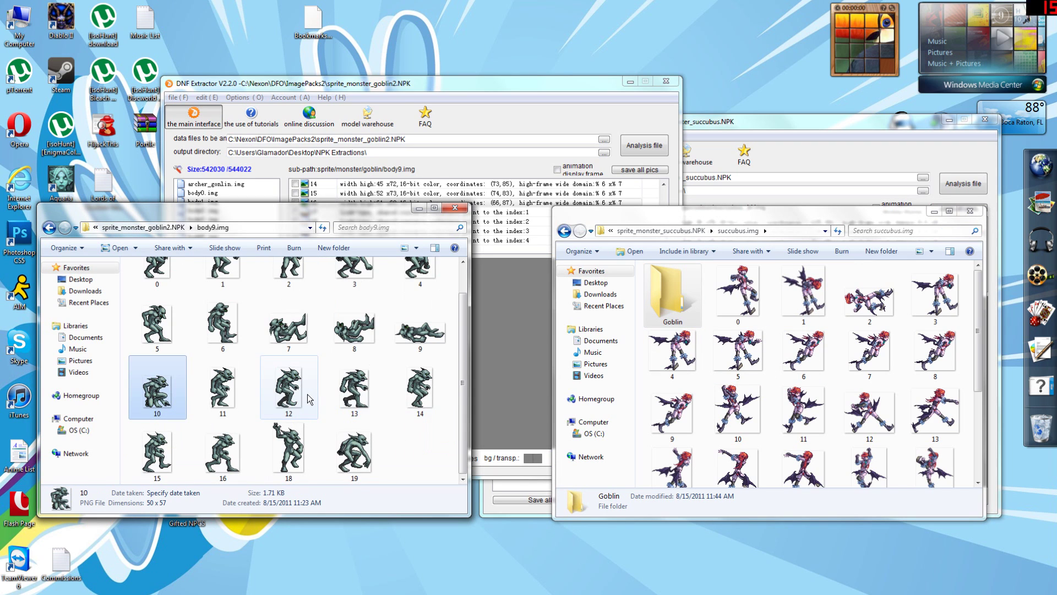
pyautogui.scroll(1, 308, 394)
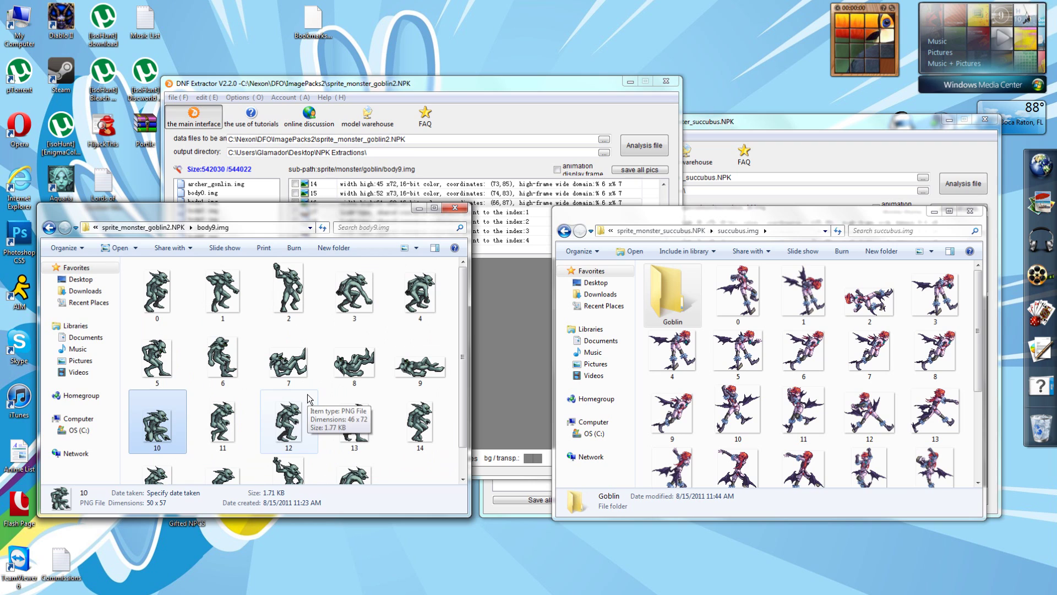
pyautogui.click(163, 300)
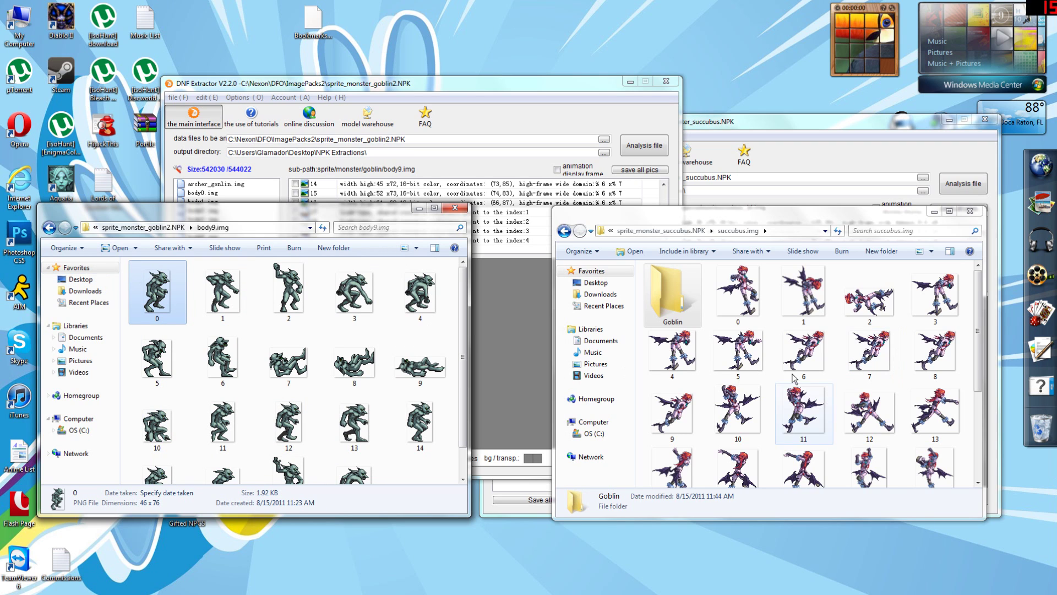
pyautogui.click(771, 381)
pyautogui.scroll(-3, 771, 382)
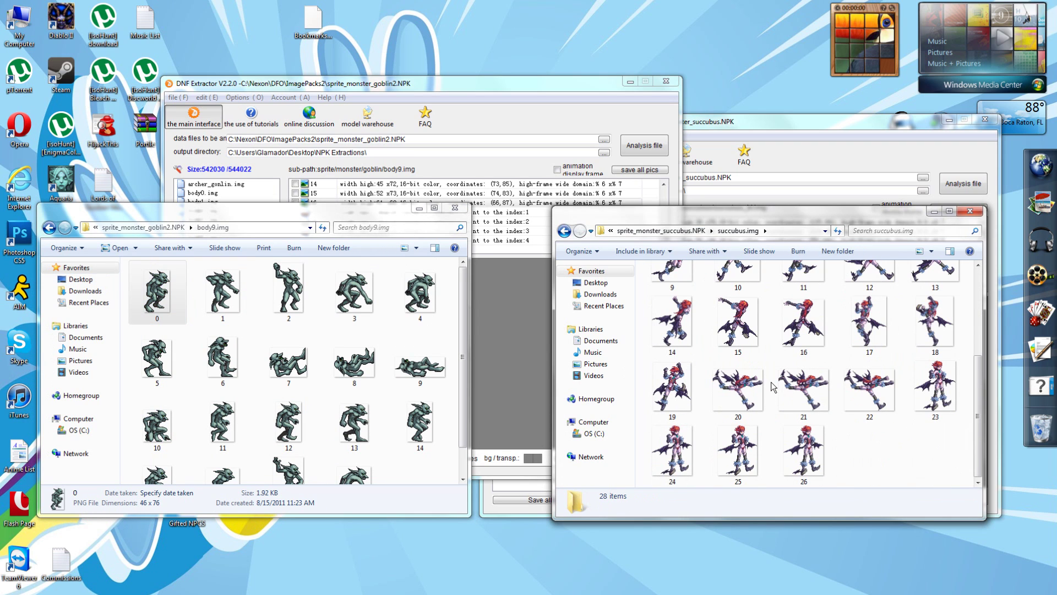
pyautogui.click(920, 394)
pyautogui.scroll(3, 826, 375)
pyautogui.doubleClick(679, 279)
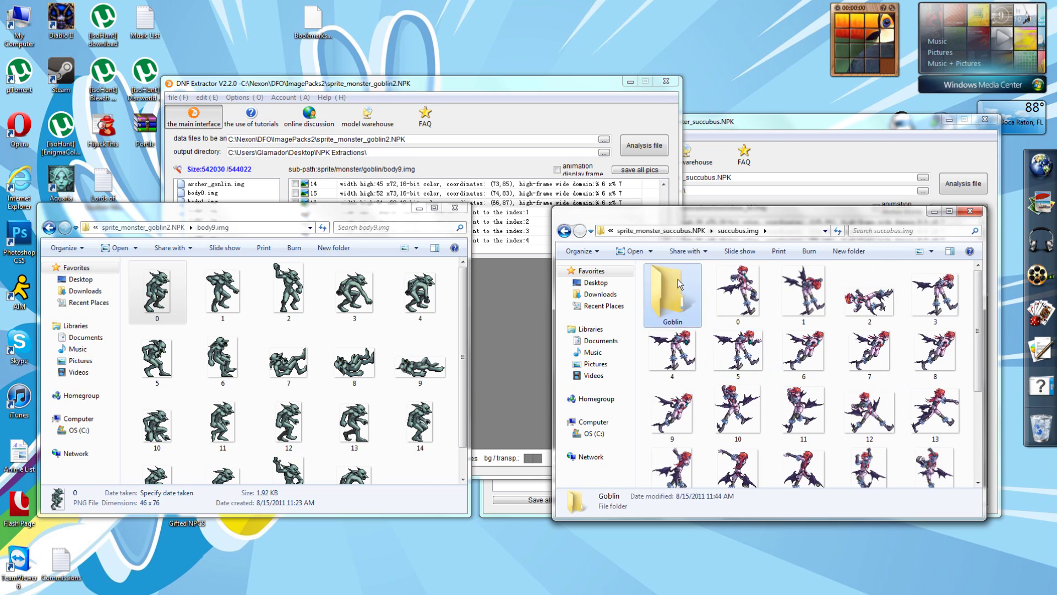
pyautogui.click(564, 230)
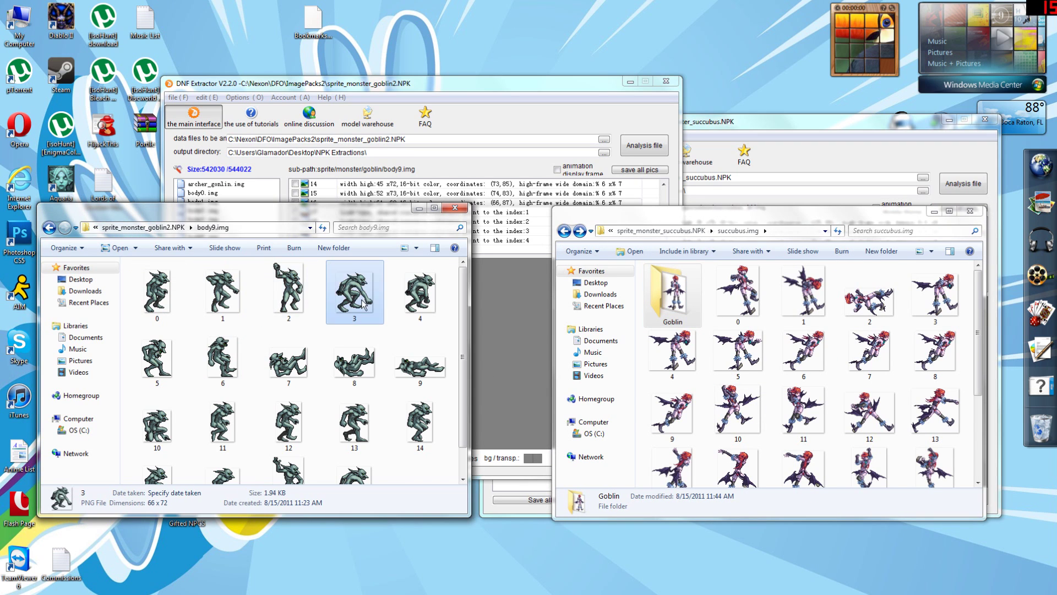
# - Copy succubus frames 10, 11, 13 and 14 into the Goblin folder
pyautogui.click(424, 298)
pyautogui.click(753, 389)
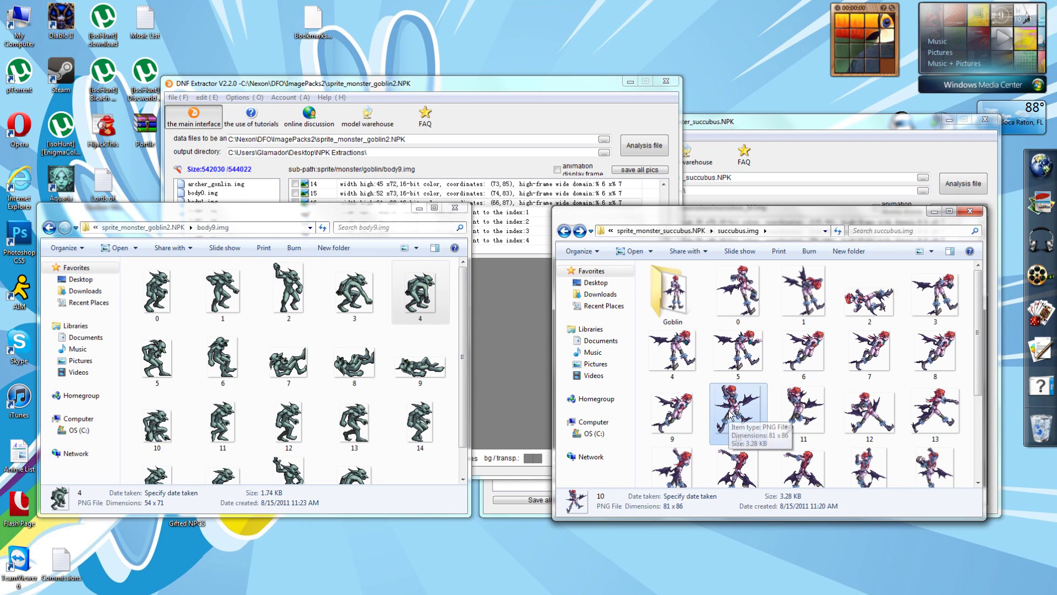
pyautogui.keyDown('ctrl'); pyautogui.click(803, 414); pyautogui.keyUp('ctrl')
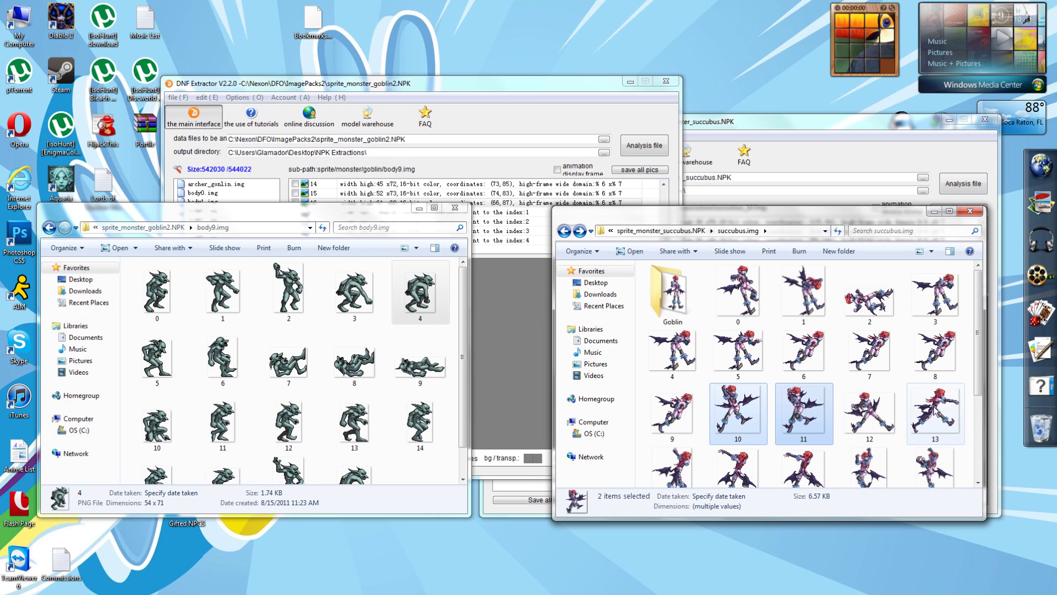
pyautogui.keyDown('ctrl'); pyautogui.click(935, 410); pyautogui.keyUp('ctrl')
pyautogui.scroll(-2, 738, 435)
pyautogui.keyDown('ctrl'); pyautogui.click(670, 411); pyautogui.keyUp('ctrl')
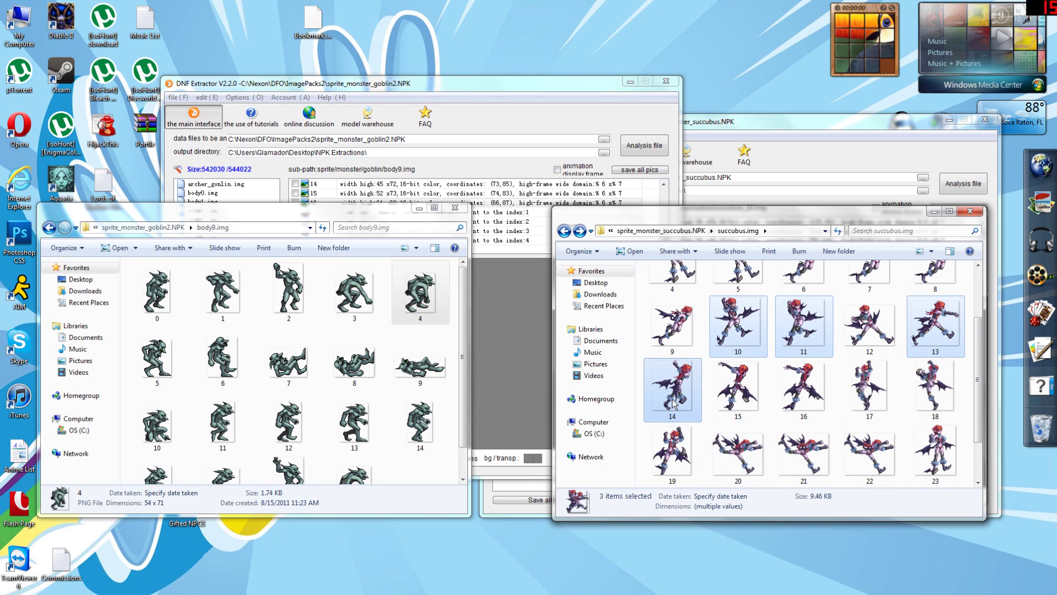
pyautogui.scroll(2, 781, 439)
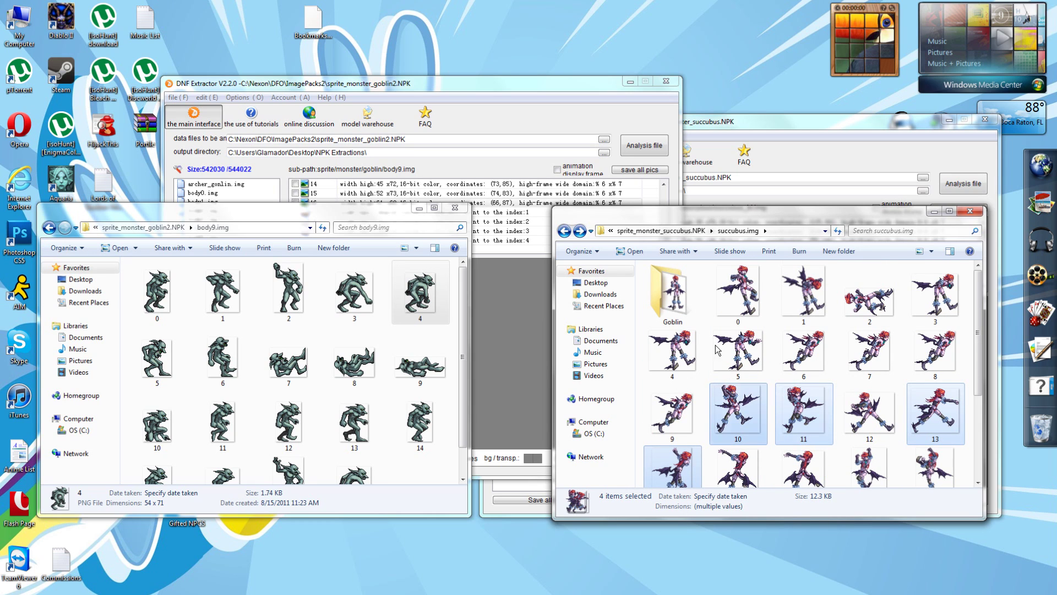
pyautogui.doubleClick(672, 295)
pyautogui.hotkey('ctrl', 'v')
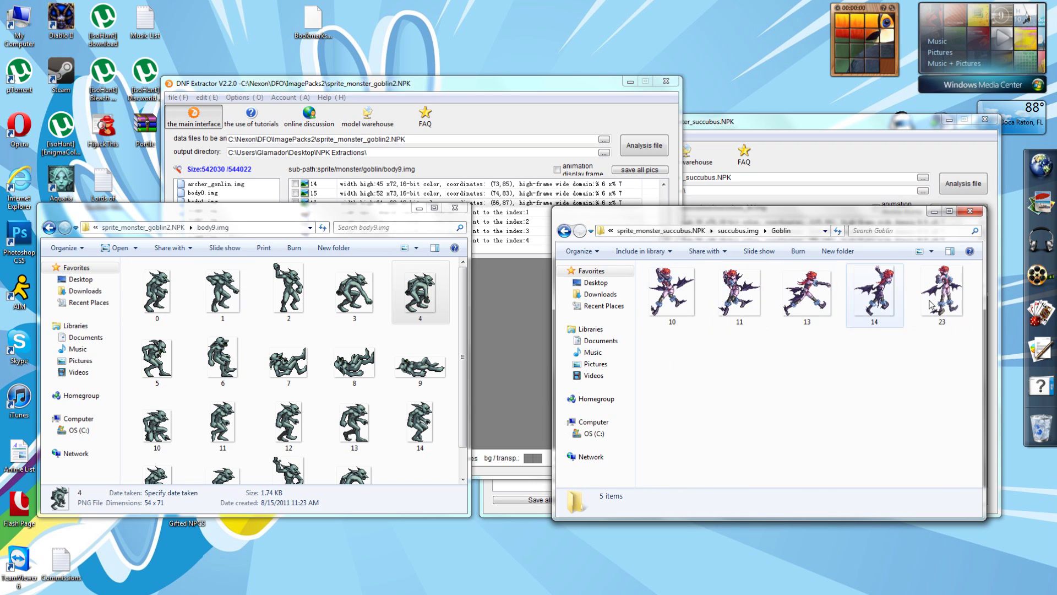
# - In the Goblin folder, rename frame 23 to 0 and frame 10 to 1
pyautogui.rightClick(949, 311)
pyautogui.click(943, 571)
pyautogui.write('0')
pyautogui.rightClick(692, 305)
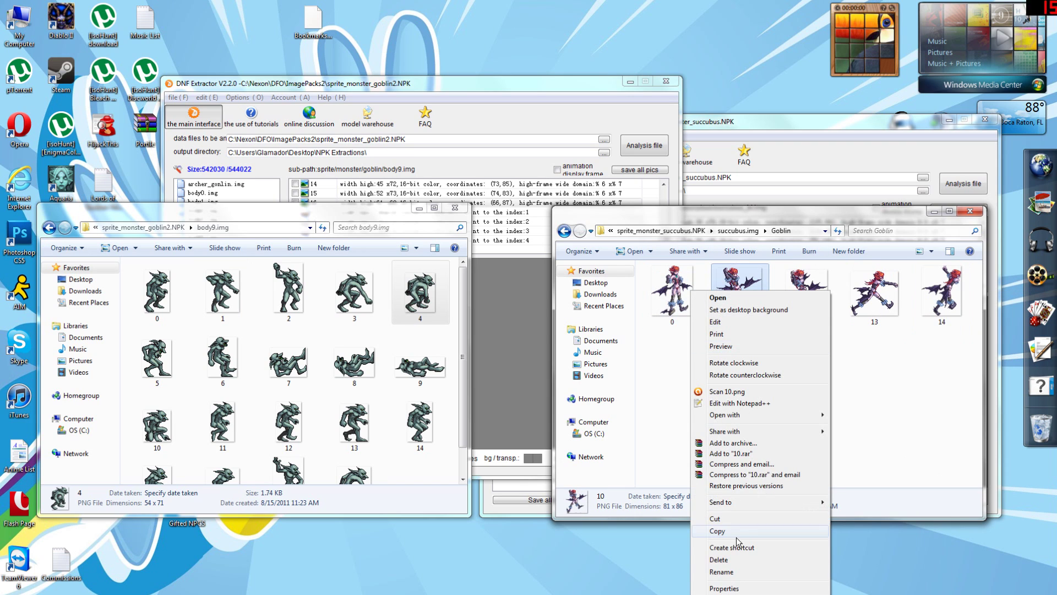
pyautogui.click(726, 571)
pyautogui.write('1')
# - Rename frame 11 to 2, frame 13 to 3 and frame 14 to 4 in the Goblin folder
pyautogui.rightClick(809, 297)
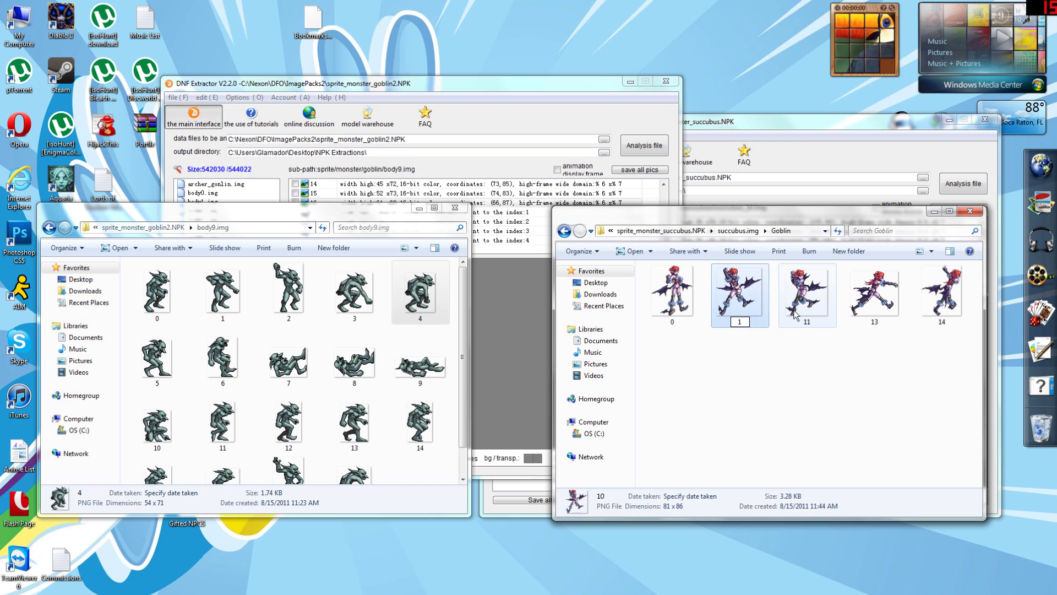
pyautogui.click(859, 286)
pyautogui.write('2')
pyautogui.rightClick(868, 290)
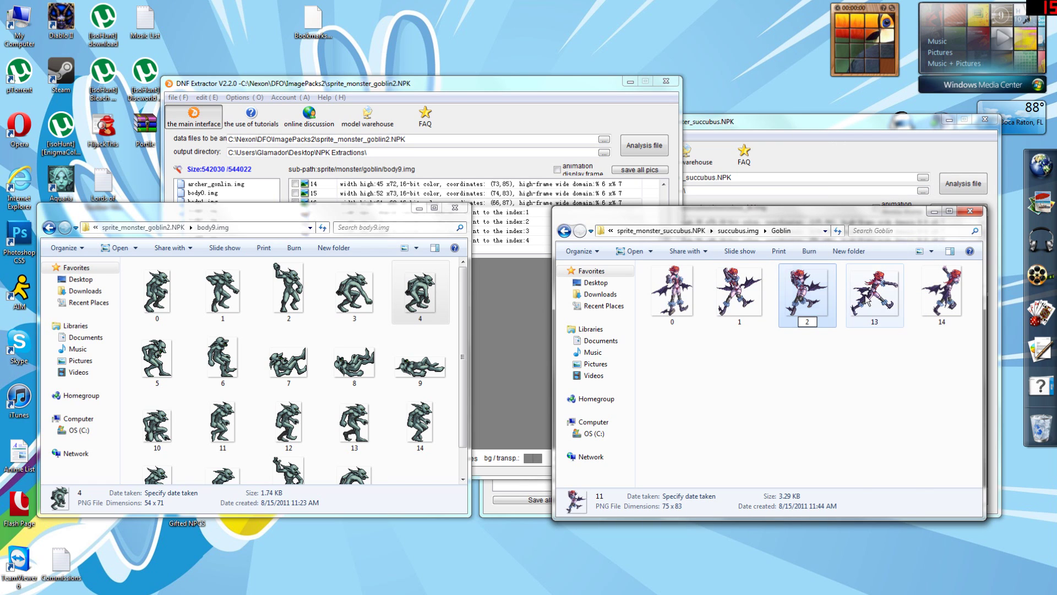
pyautogui.click(911, 570)
pyautogui.write('3')
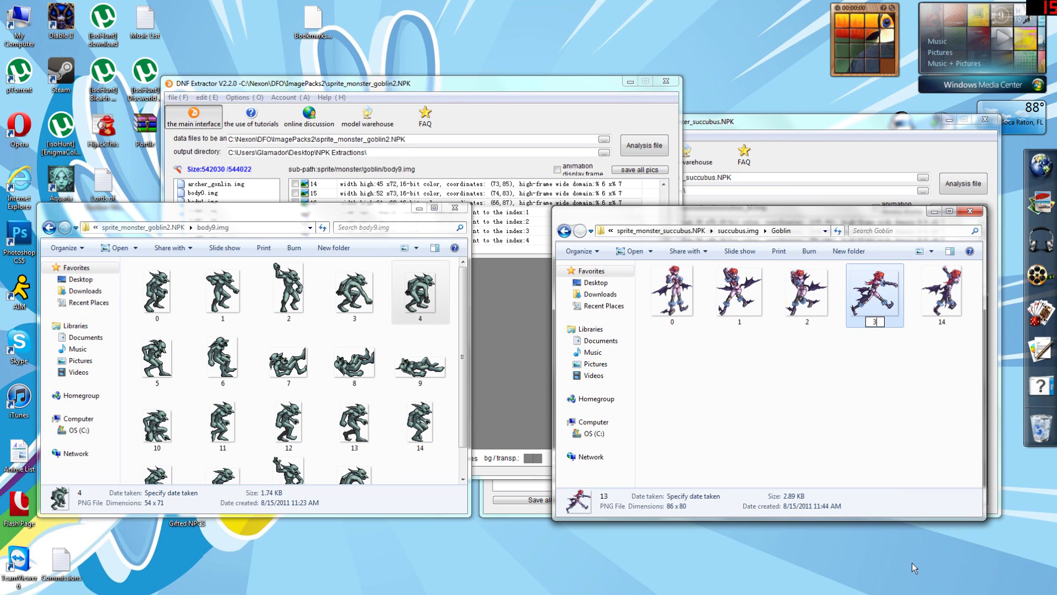
pyautogui.rightClick(950, 308)
pyautogui.click(939, 285)
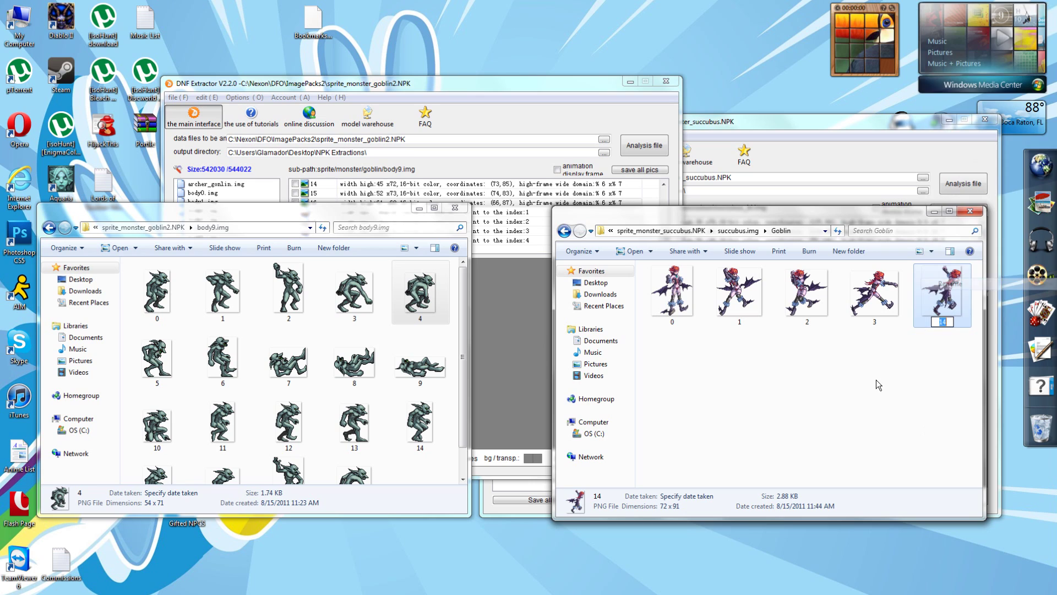
pyautogui.press('Home')
pyautogui.press('Delete')
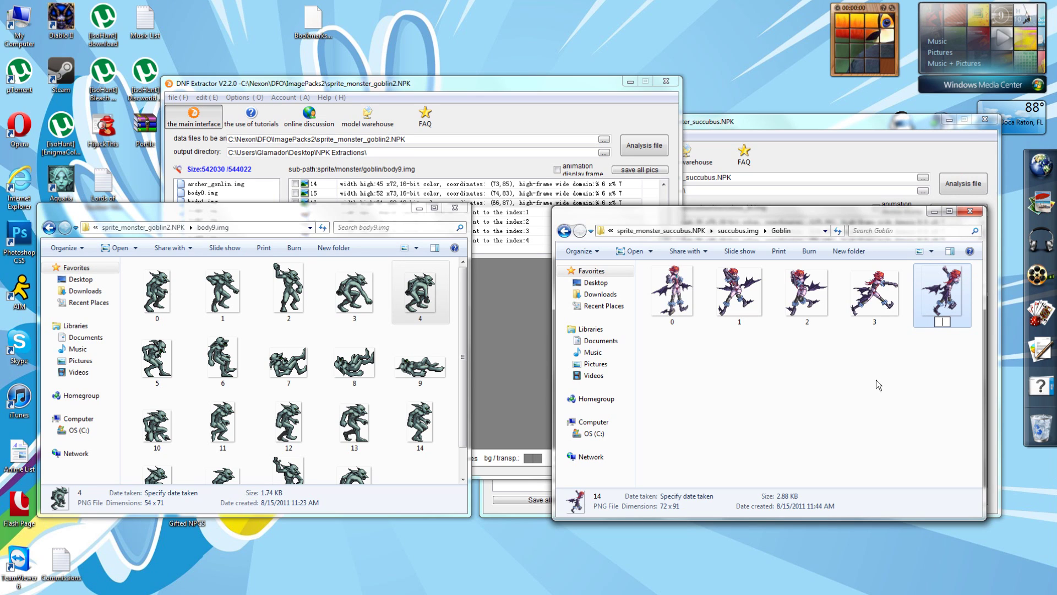
pyautogui.click(876, 379)
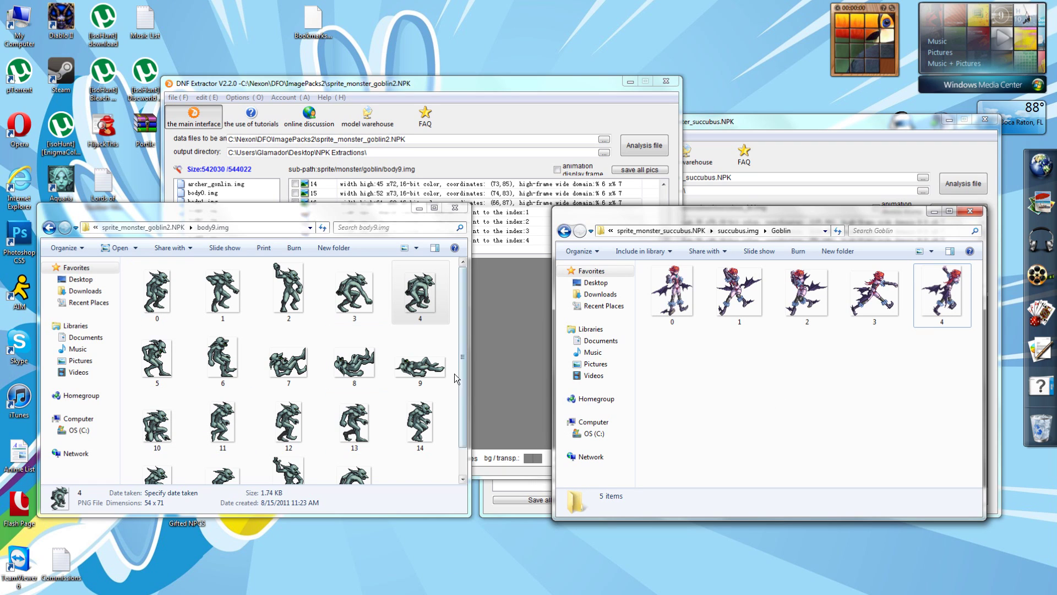
# - Look through the remaining body9.img goblin frames and compare them with the renamed succubus frames
pyautogui.click(403, 460)
pyautogui.scroll(-1, 398, 460)
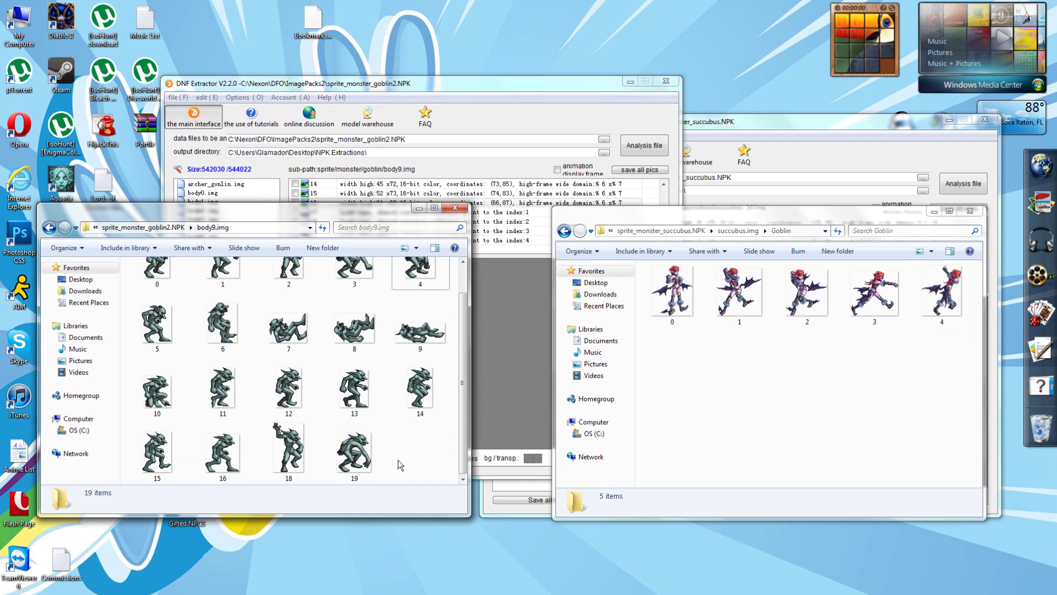
pyautogui.click(377, 440)
pyautogui.scroll(1, 380, 438)
pyautogui.click(716, 358)
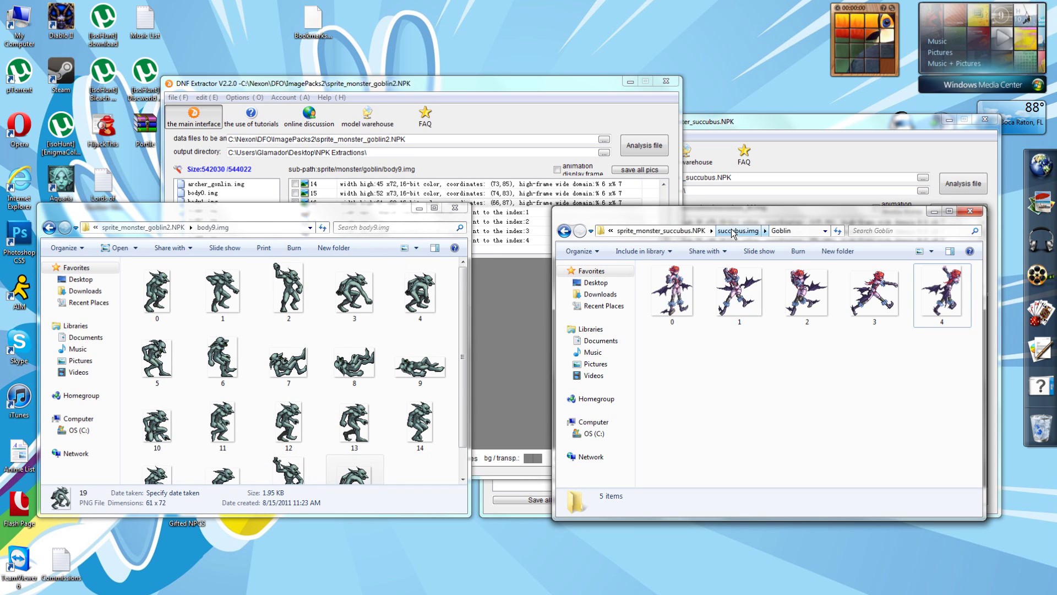
# - Go up to the sprite_monster_goblin2.NPK folder and open its succubus subfolder
pyautogui.click(143, 227)
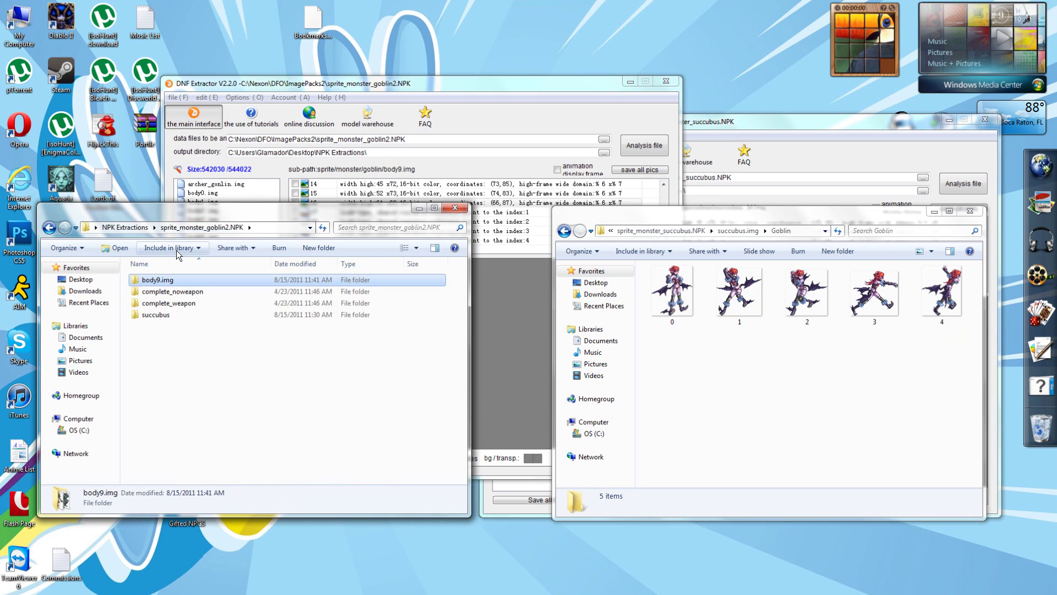
pyautogui.click(183, 345)
pyautogui.doubleClick(158, 316)
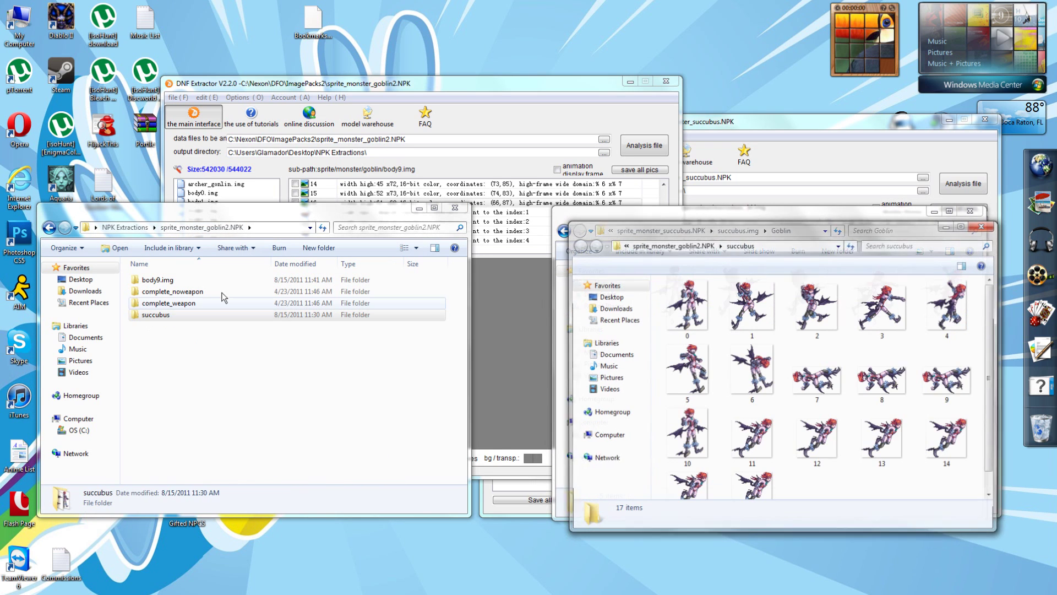
# - Close the Goblin folder window and look over the numbered frames in the succubus folder
pyautogui.click(703, 214)
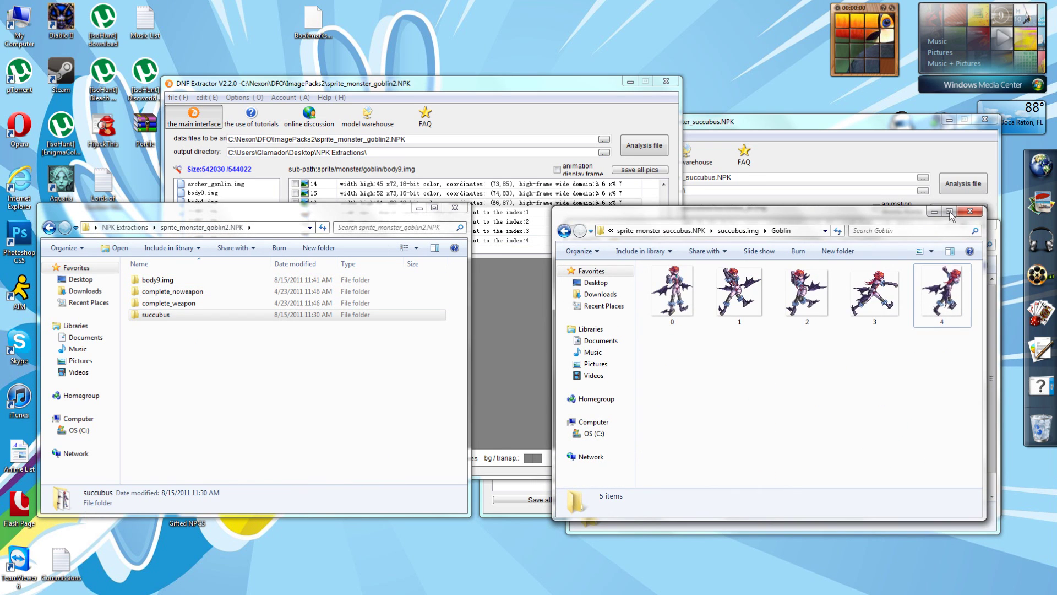
pyautogui.click(970, 211)
pyautogui.click(778, 336)
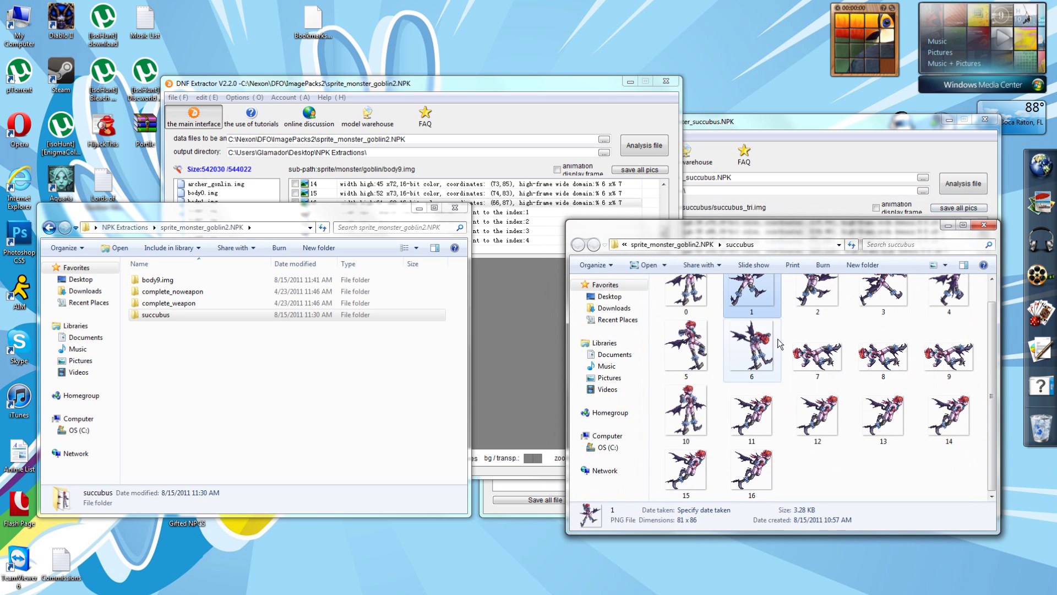
pyautogui.scroll(1, 772, 462)
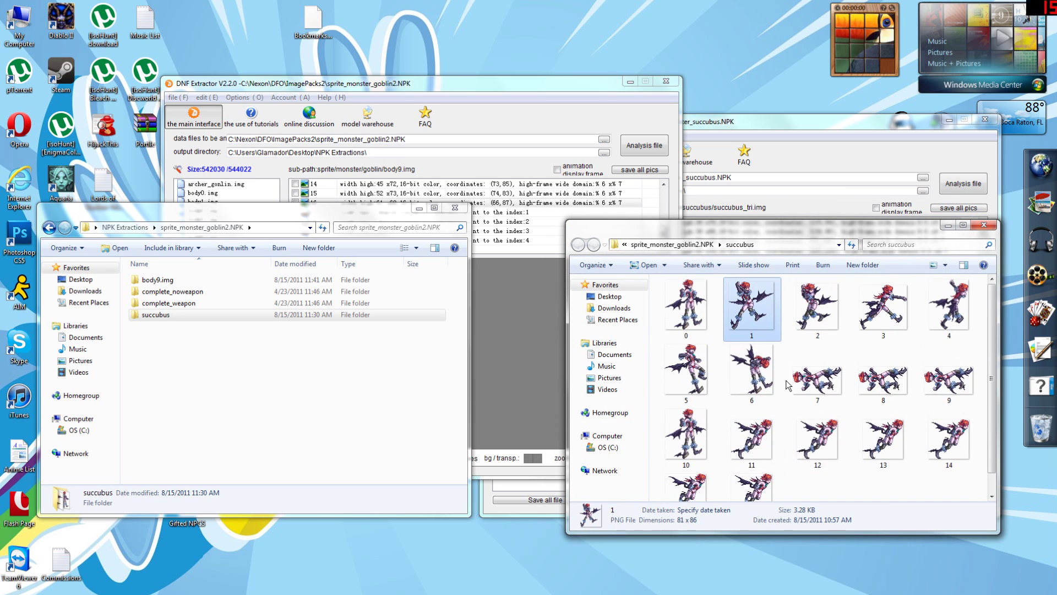
pyautogui.scroll(-1, 539, 336)
# - Replace all body9.img images in the goblin2 extractor with the pictures from the sprite_monster_goblin2.NPK succubus folder
pyautogui.click(522, 336)
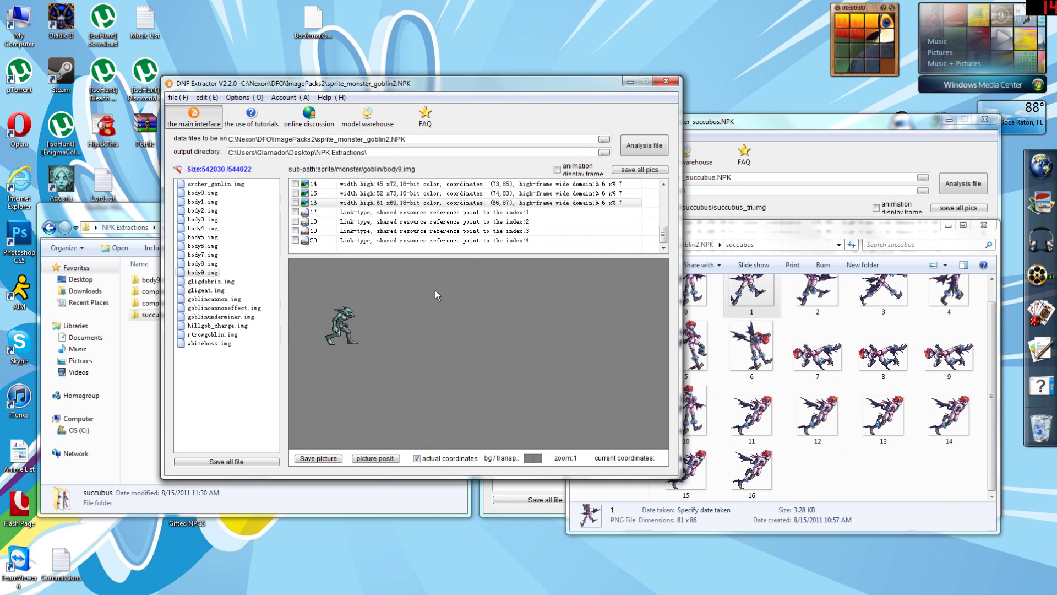
pyautogui.click(349, 204)
pyautogui.rightClick(350, 204)
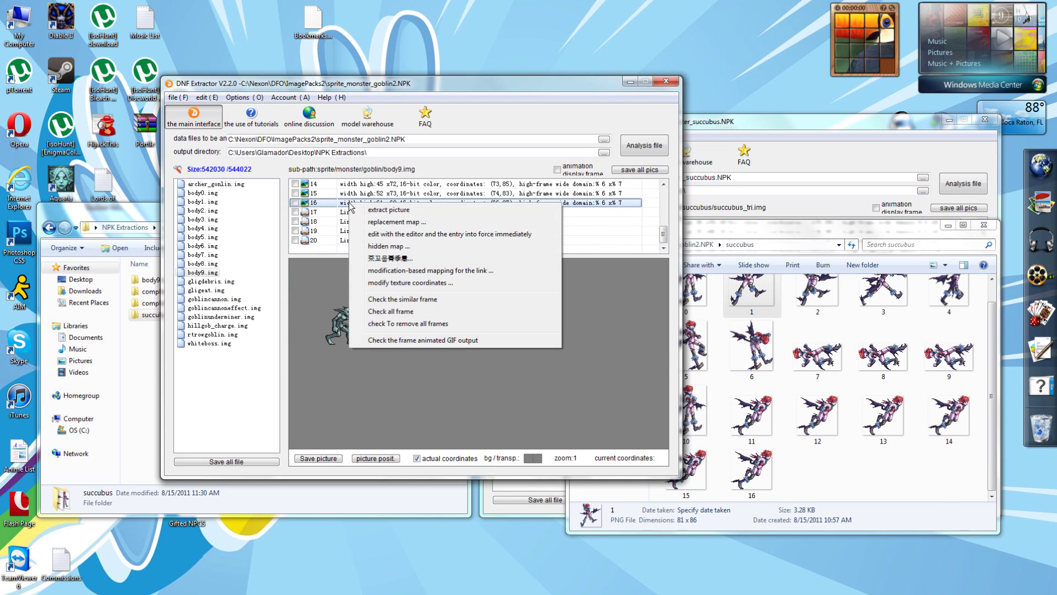
pyautogui.click(396, 222)
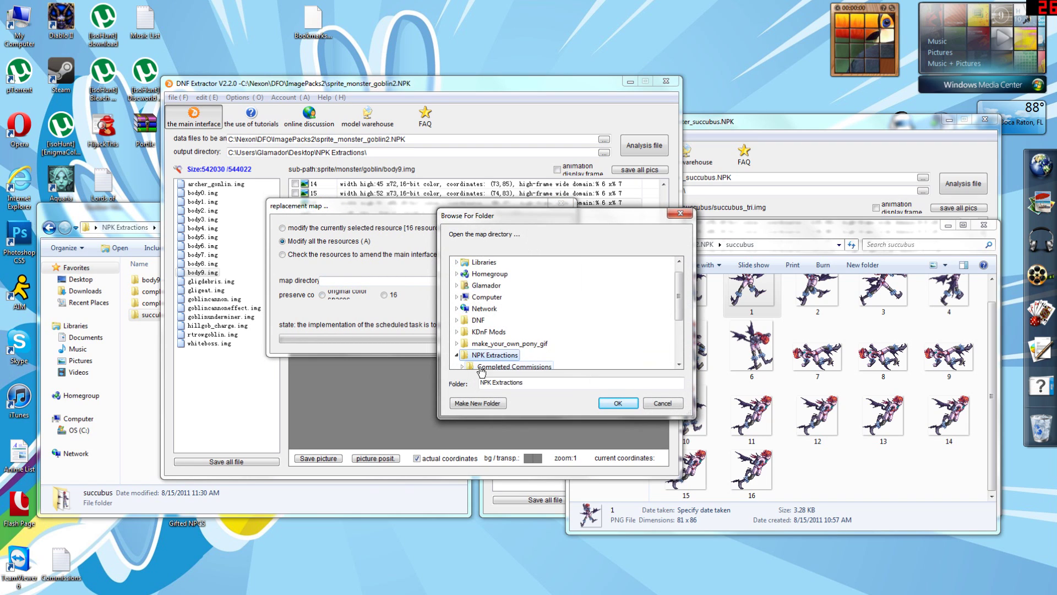
pyautogui.doubleClick(517, 332)
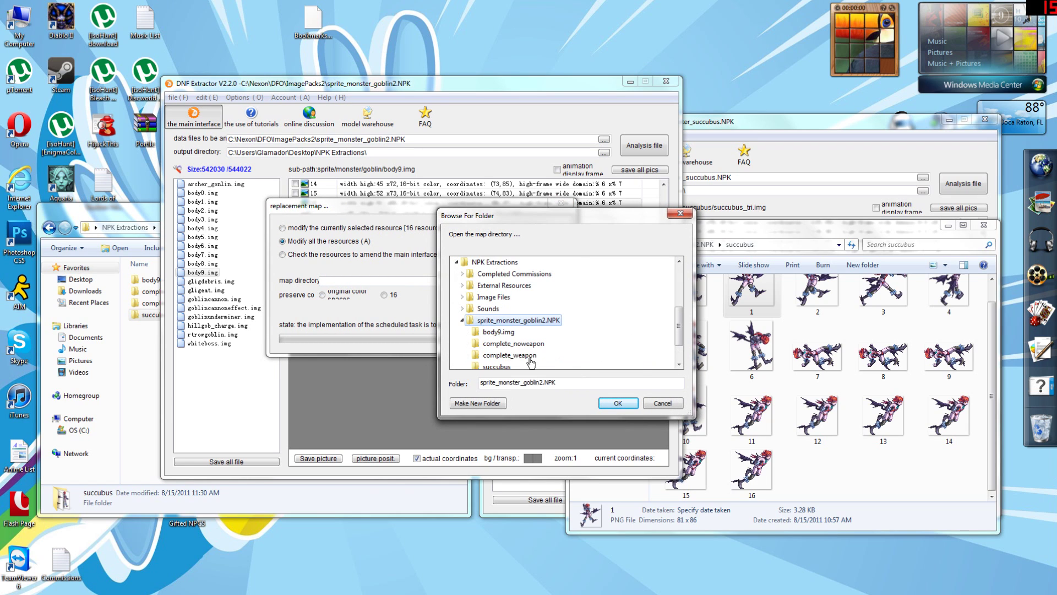
pyautogui.click(503, 355)
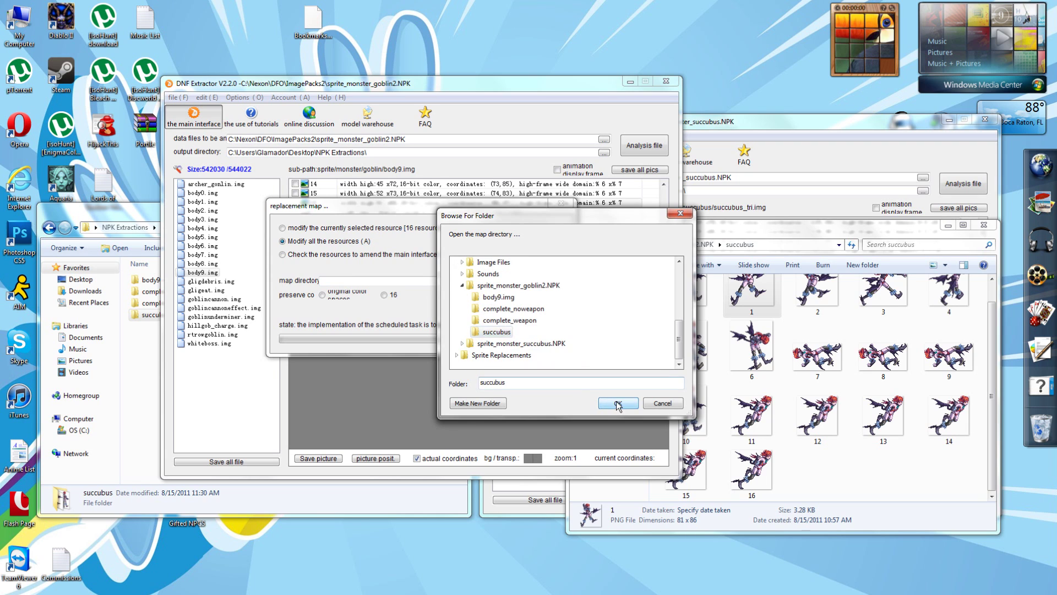
pyautogui.click(617, 403)
pyautogui.click(511, 338)
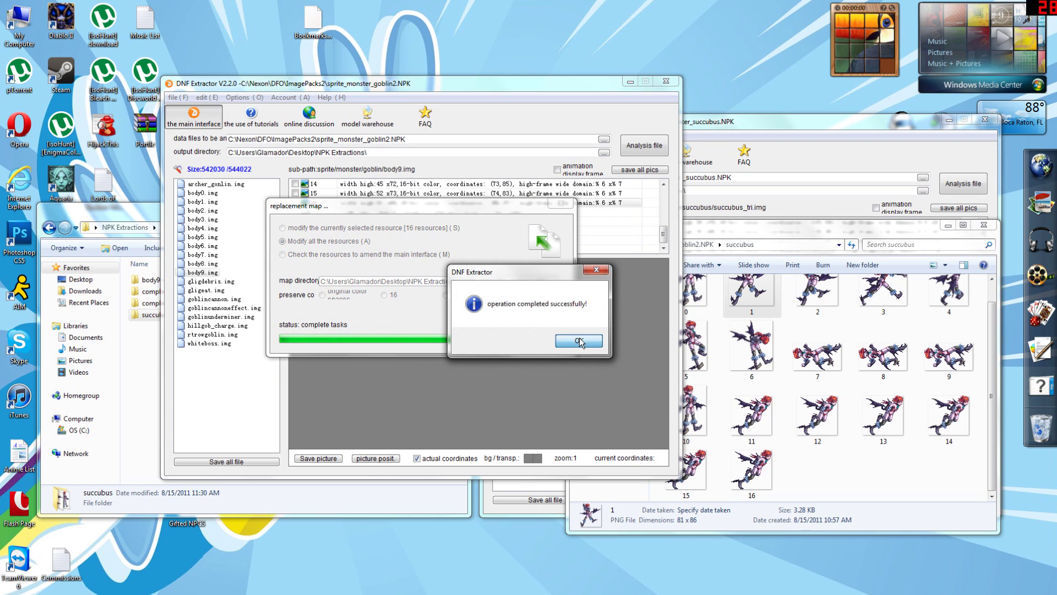
pyautogui.click(577, 339)
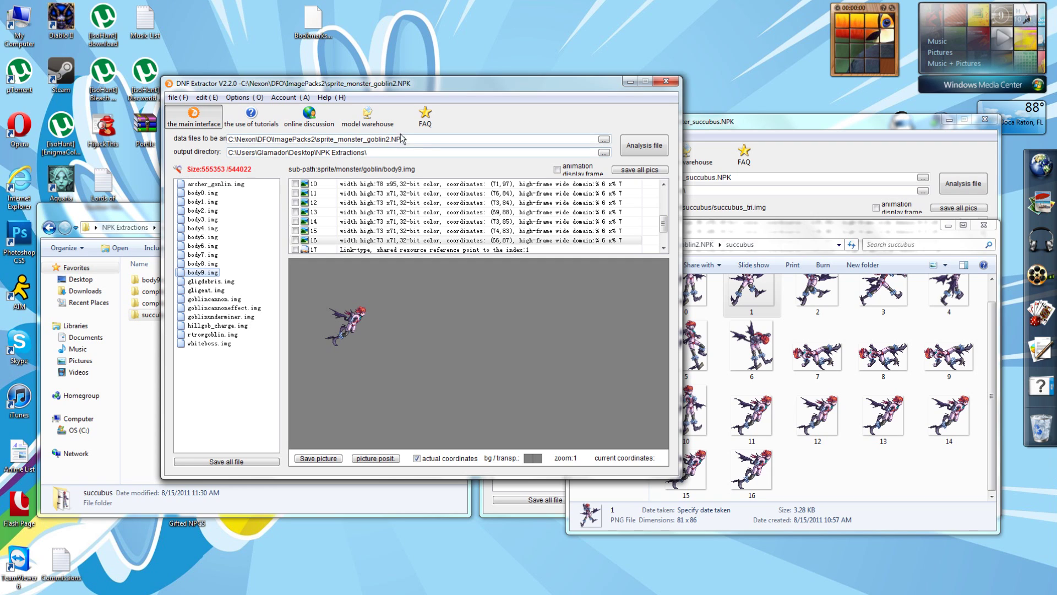
# - Preview the replaced body9.img frames as an animation with every frame checked and look through the frame list
pyautogui.moveTo(661, 226); pyautogui.dragTo(662, 195)
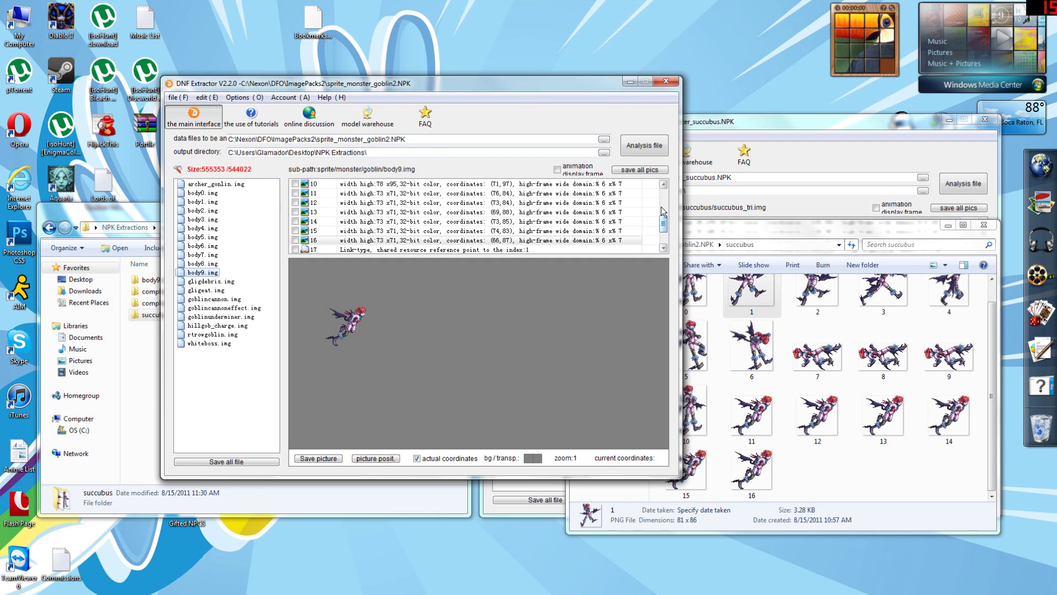
pyautogui.click(563, 169)
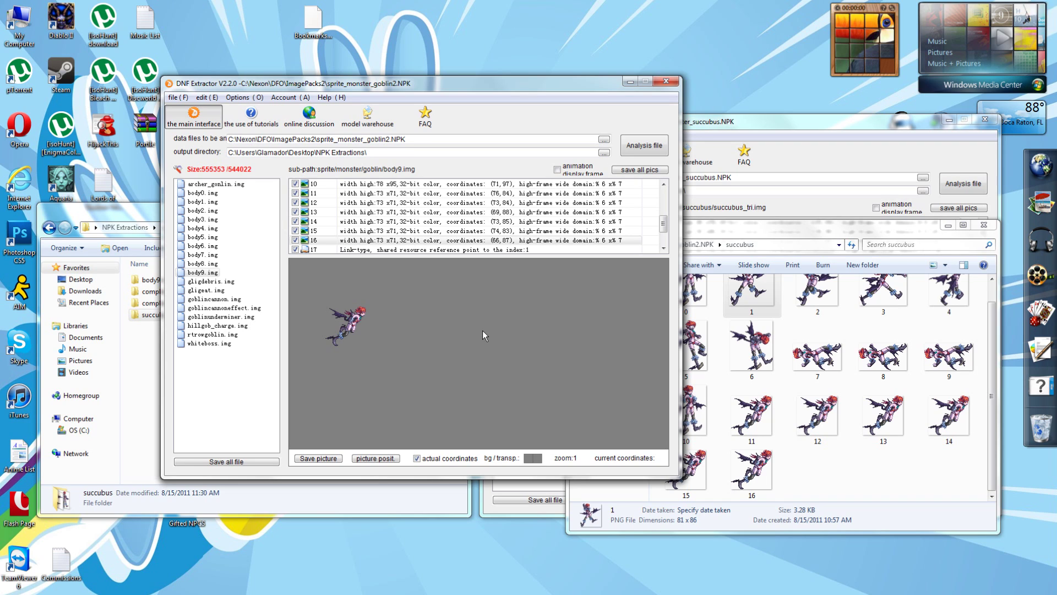
pyautogui.scroll(-2, 663, 243)
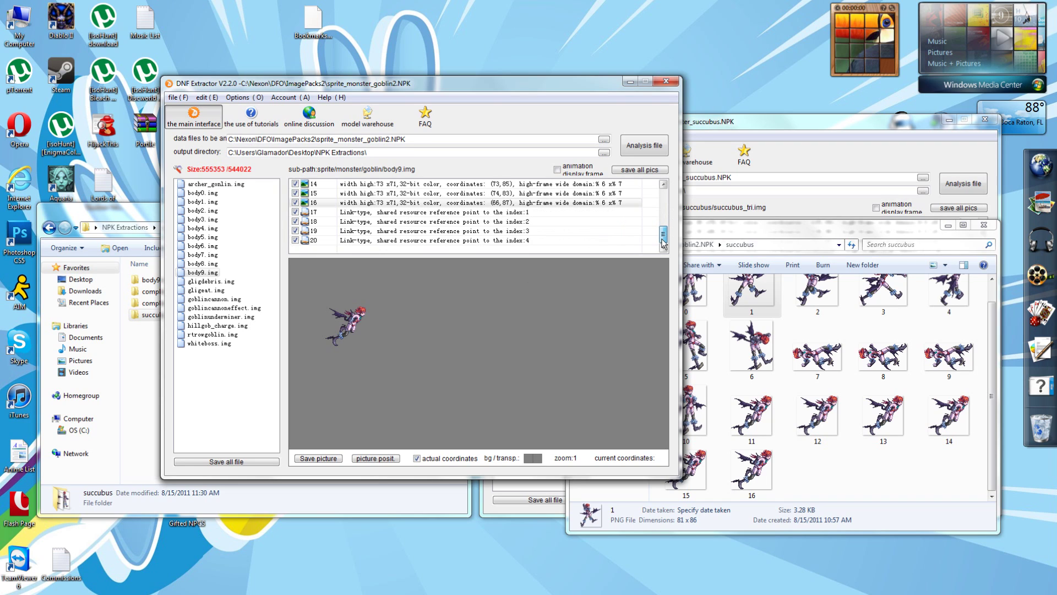
pyautogui.scroll(7, 664, 244)
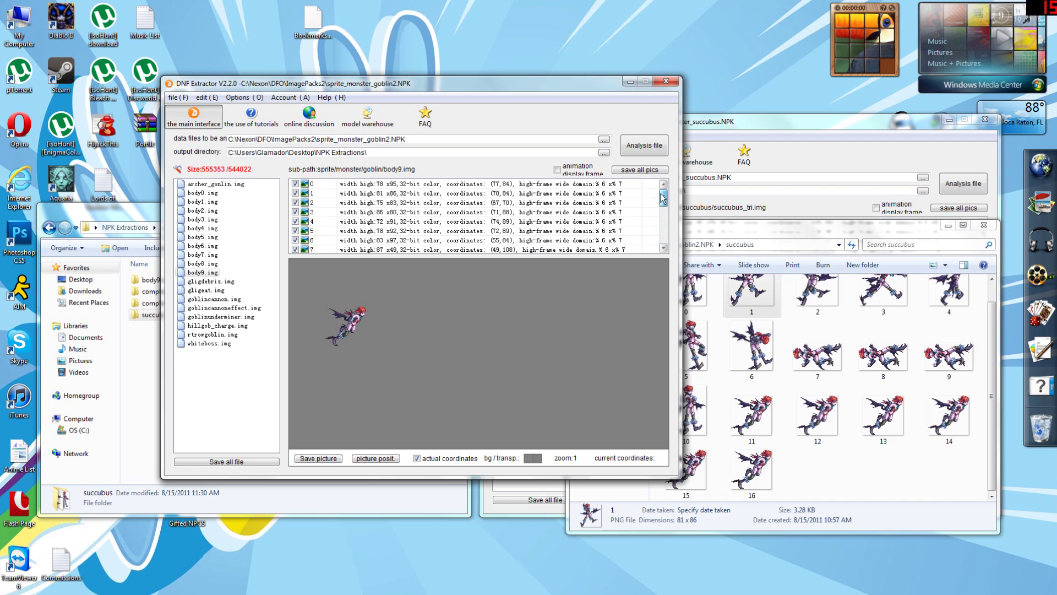
# - Switch to the sprite_monster_succubus.NPK extractor, open succubus.img and apply frame 0's existing texture coordinates as an edit
pyautogui.click(728, 135)
pyautogui.click(536, 222)
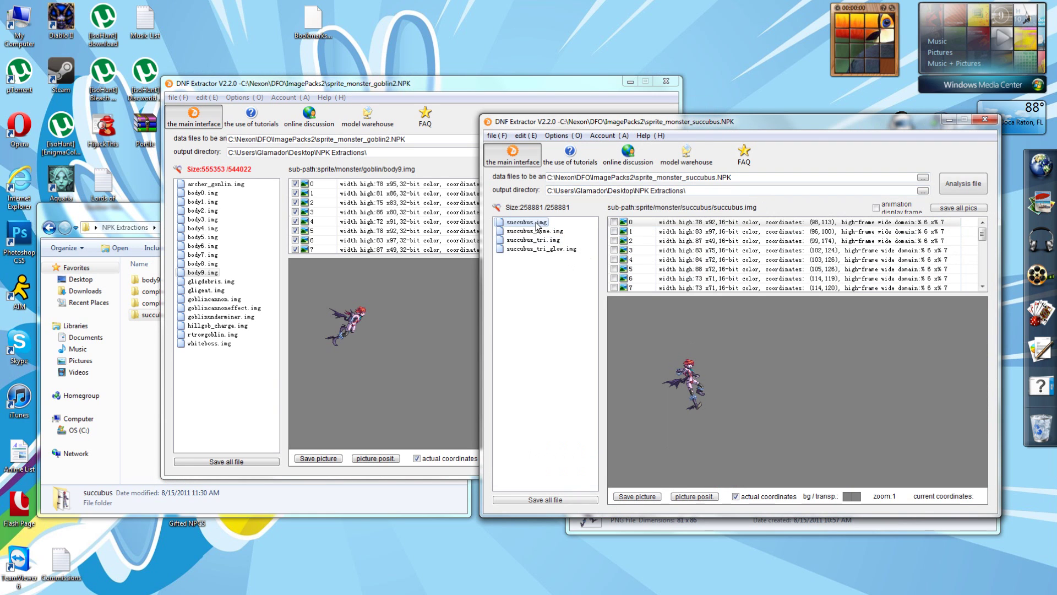
pyautogui.moveTo(984, 235)
pyautogui.mouseDown()
pyautogui.moveTo(979, 293)
pyautogui.moveTo(978, 236)
pyautogui.mouseUp()
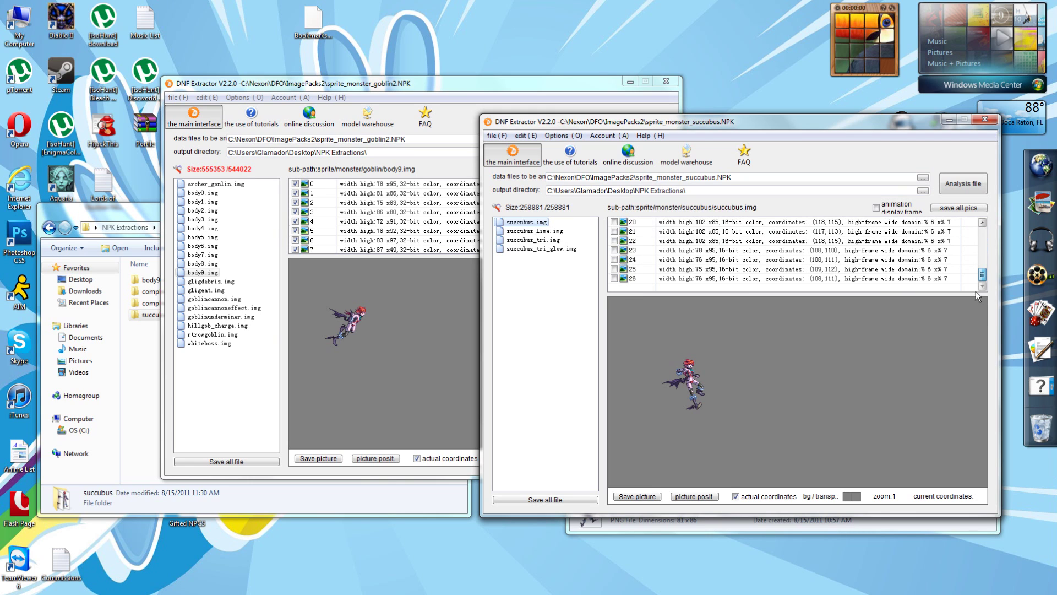
pyautogui.click(982, 222)
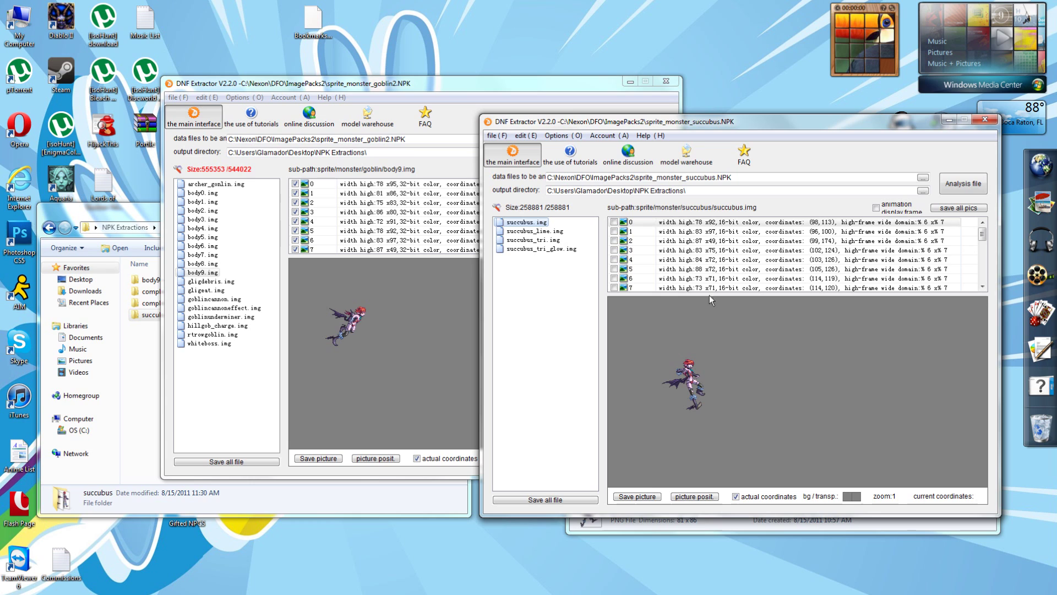
pyautogui.rightClick(682, 222)
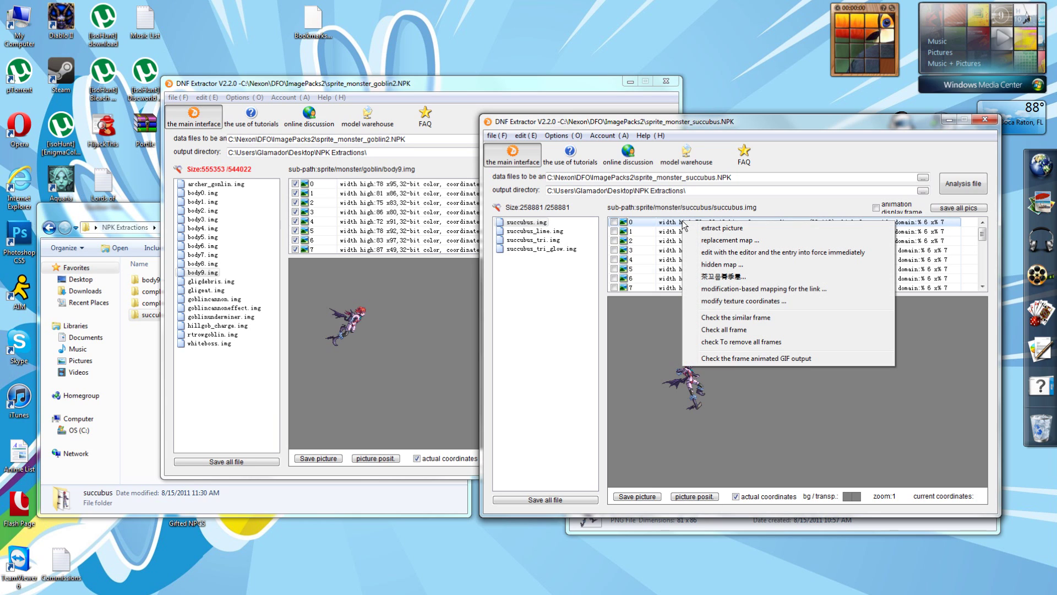
pyautogui.click(709, 302)
pyautogui.press('Return')
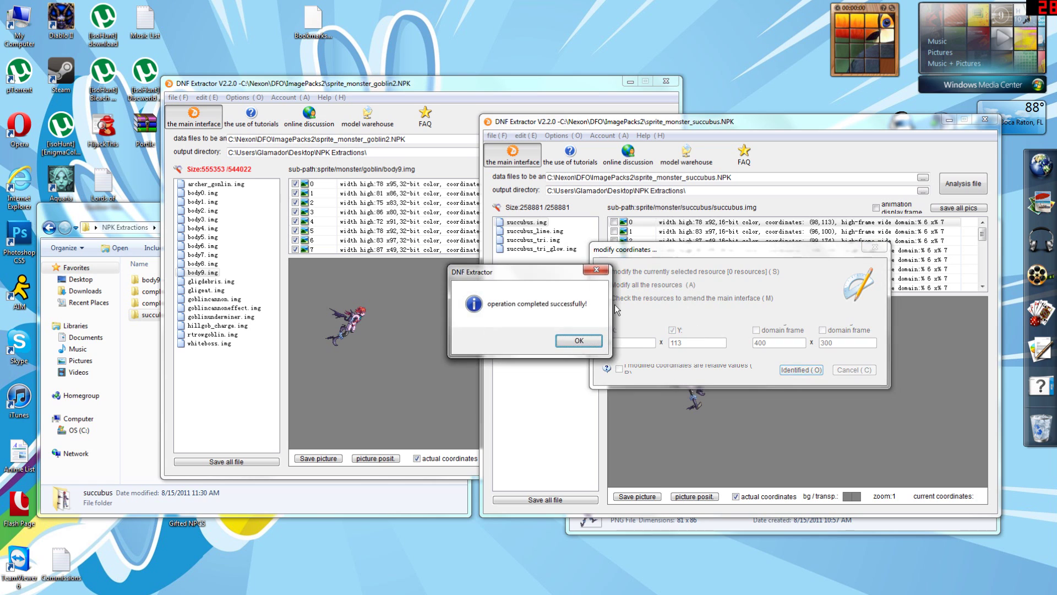
pyautogui.press('Return')
# - Apply the existing texture coordinates of succubus.img frames 1 and 2 as edits
pyautogui.rightClick(668, 234)
pyautogui.click(710, 311)
pyautogui.press('Return')
pyautogui.press('Return')
pyautogui.rightClick(673, 242)
pyautogui.click(689, 324)
pyautogui.press('Return')
pyautogui.press('Return')
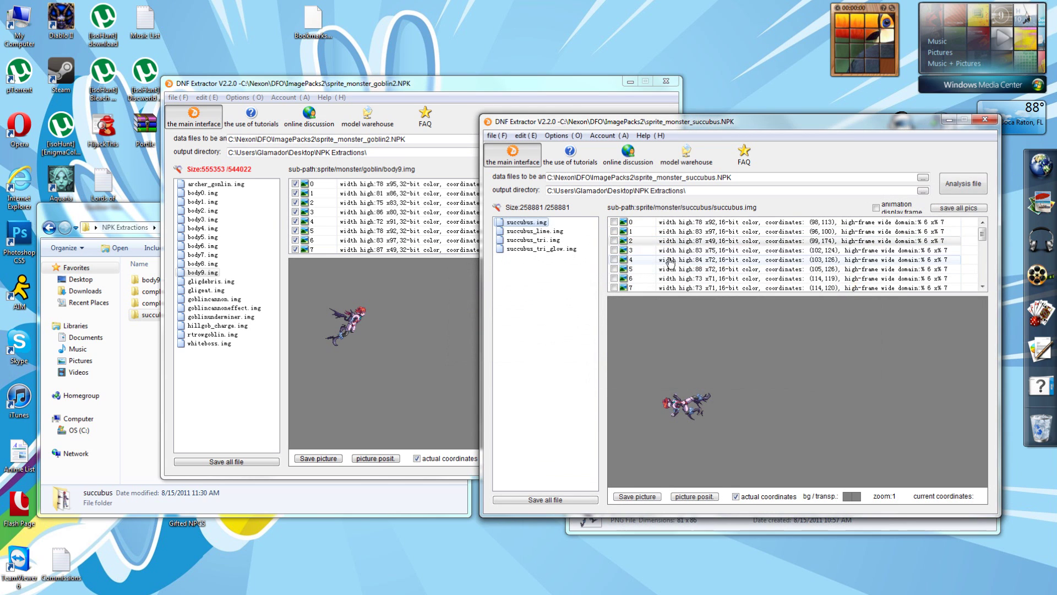
# - Apply the existing texture coordinates of succubus.img frames 3 and 4 as edits
pyautogui.rightClick(669, 252)
pyautogui.click(695, 334)
pyautogui.press('Return')
pyautogui.press('Return')
pyautogui.rightClick(668, 260)
pyautogui.click(695, 337)
pyautogui.press('Return')
pyautogui.press('Return')
# - Apply the texture coordinate modification to succubus.img frames 5, 6 and 7 with the values offered
pyautogui.rightClick(669, 269)
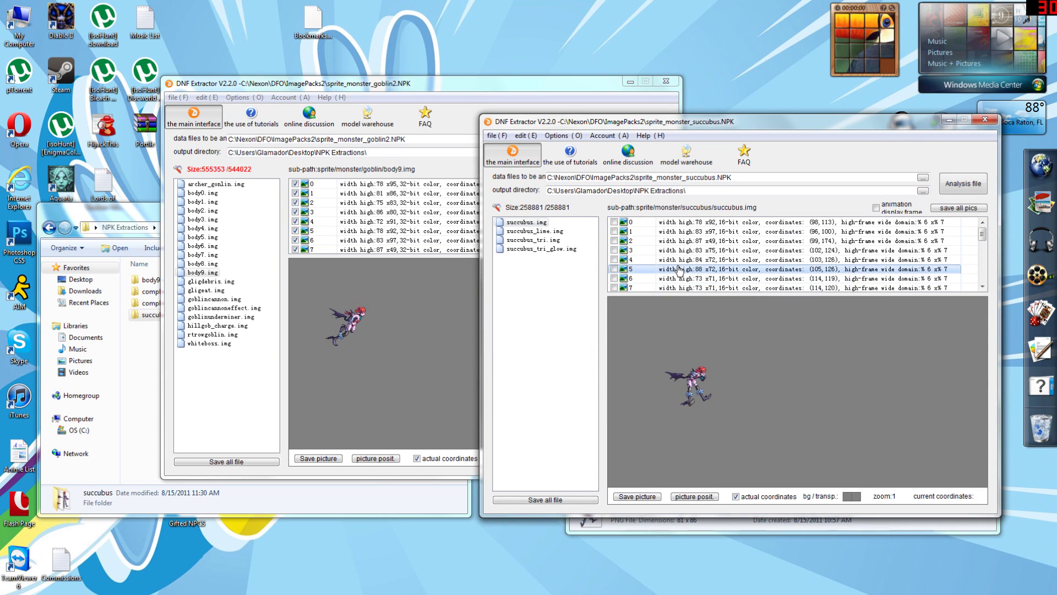
pyautogui.click(705, 342)
pyautogui.press('Return')
pyautogui.press('Return')
pyautogui.rightClick(678, 278)
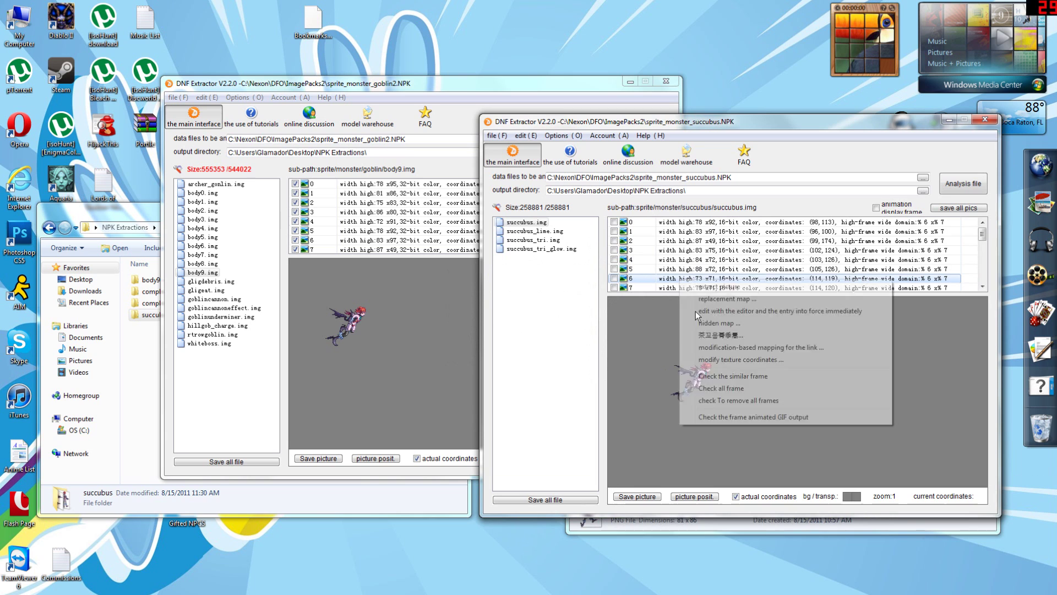
pyautogui.click(695, 346)
pyautogui.press('Return')
pyautogui.press('Return')
pyautogui.rightClick(680, 287)
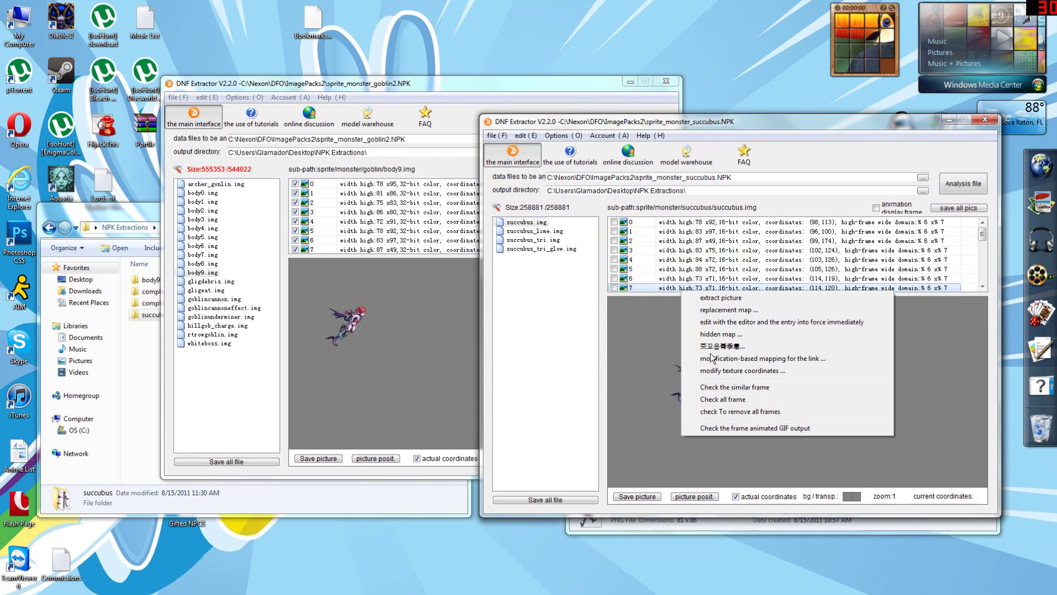
pyautogui.click(711, 365)
pyautogui.press('Return')
pyautogui.press('Return')
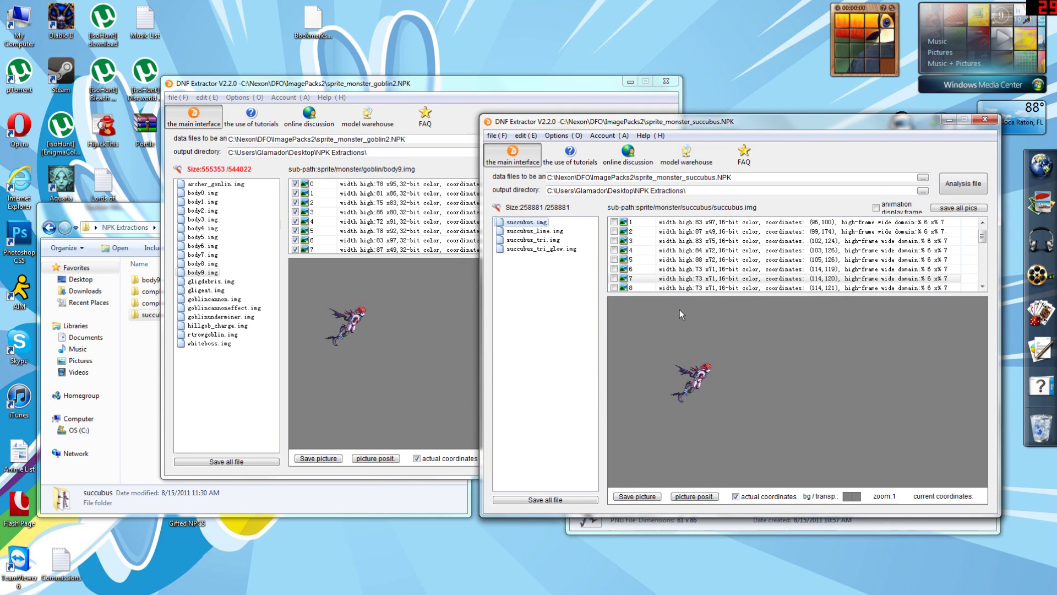
# - View the script of the edit history and highlight its text from the COORD 7 line up to the header comments
pyautogui.click(526, 136)
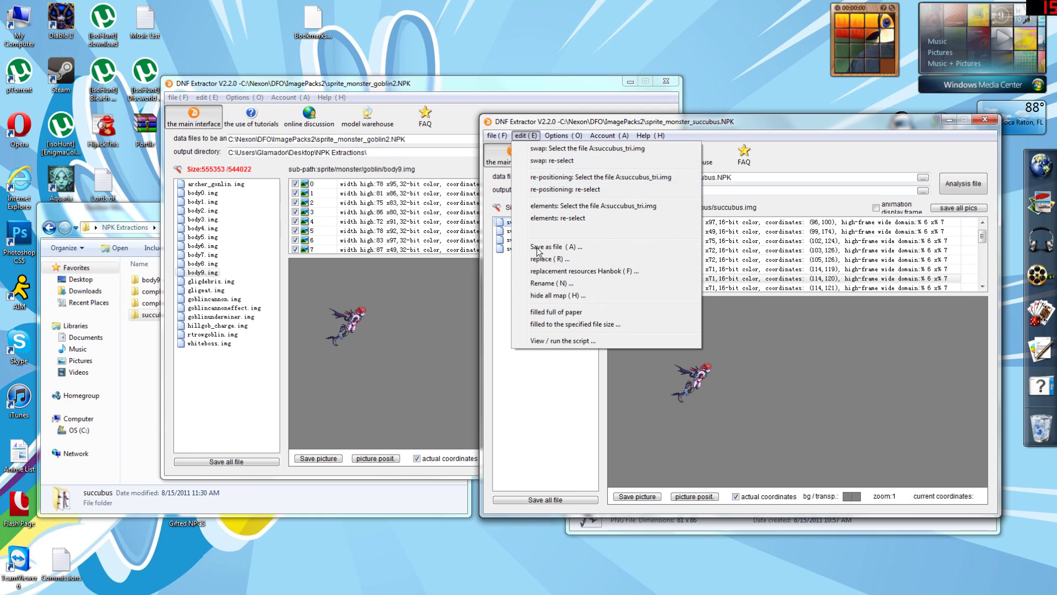
pyautogui.click(601, 341)
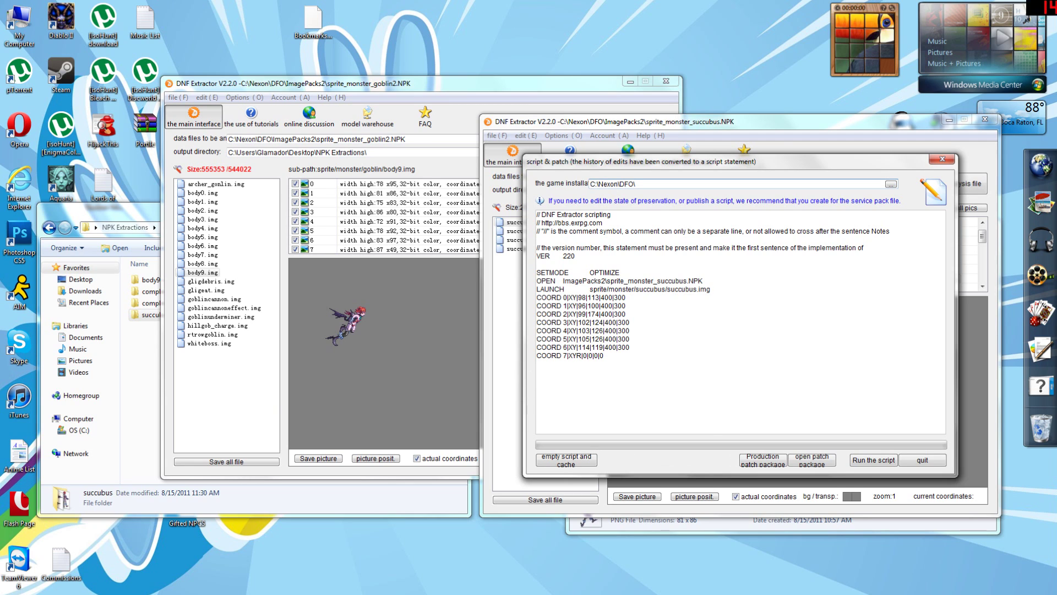
pyautogui.click(538, 364)
pyautogui.hotkey('shift', 'Up')
pyautogui.hotkey('shift', 'Up')
pyautogui.hotkey('shift', 'Up')
pyautogui.hotkey('shift', 'Up')
pyautogui.hotkey('shift', 'Up')
pyautogui.hotkey('shift', 'Up')
pyautogui.hotkey('shift', 'Up')
pyautogui.hotkey('shift', 'Up')
pyautogui.hotkey('shift', 'Up')
pyautogui.hotkey('shift', 'Up')
pyautogui.hotkey('shift', 'Up')
pyautogui.hotkey('shift', 'Up')
pyautogui.hotkey('shift', 'Up')
pyautogui.hotkey('shift', 'Up')
pyautogui.hotkey('shift', 'Up')
pyautogui.hotkey('shift', 'Up')
pyautogui.hotkey('shift', 'Up')
pyautogui.hotkey('shift', 'Up')
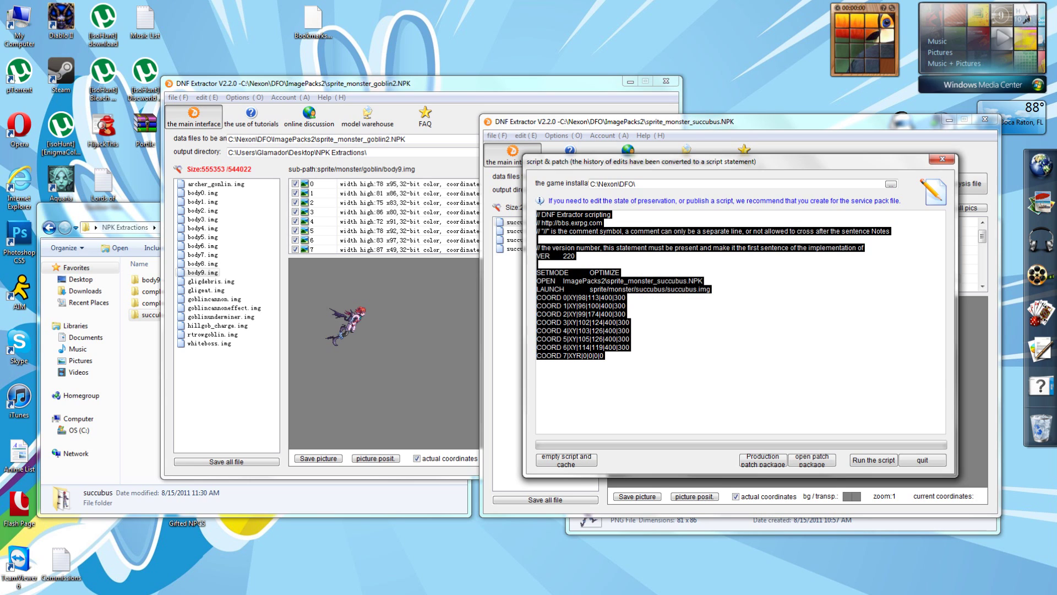
pyautogui.click(538, 364)
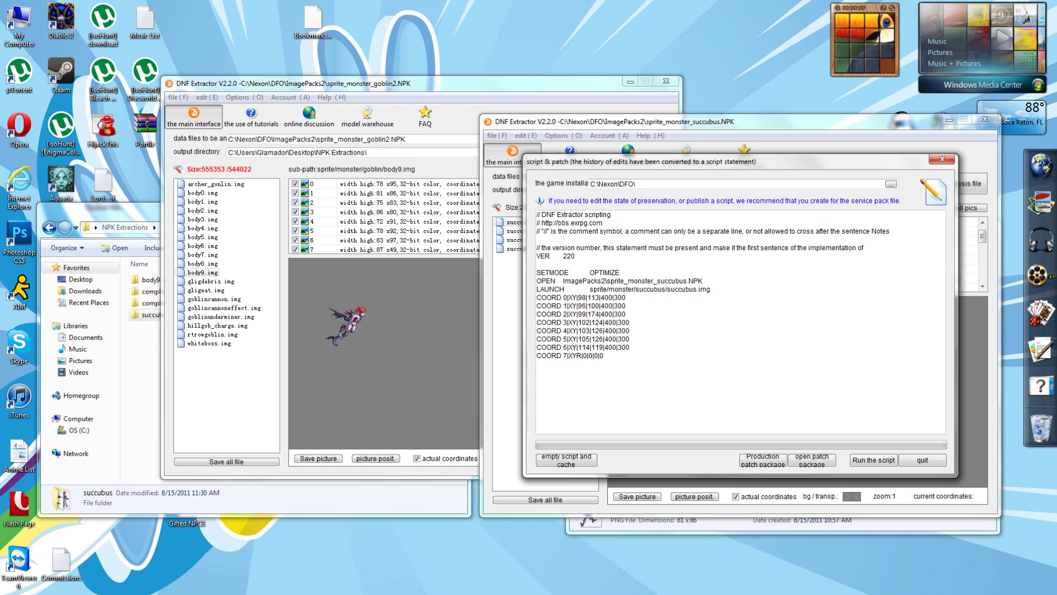
# - Open the goblin2 succubus folder in the other Explorer window and move the script window clear of both folder windows
pyautogui.click(136, 344)
pyautogui.doubleClick(143, 315)
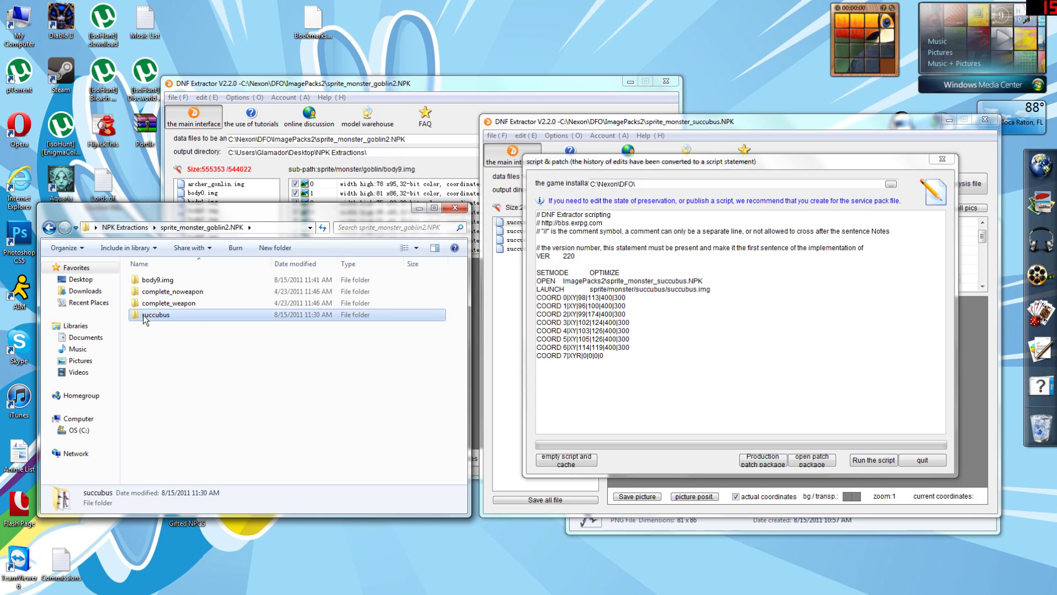
pyautogui.click(637, 526)
pyautogui.moveTo(629, 174); pyautogui.dragTo(437, 26)
pyautogui.click(696, 530)
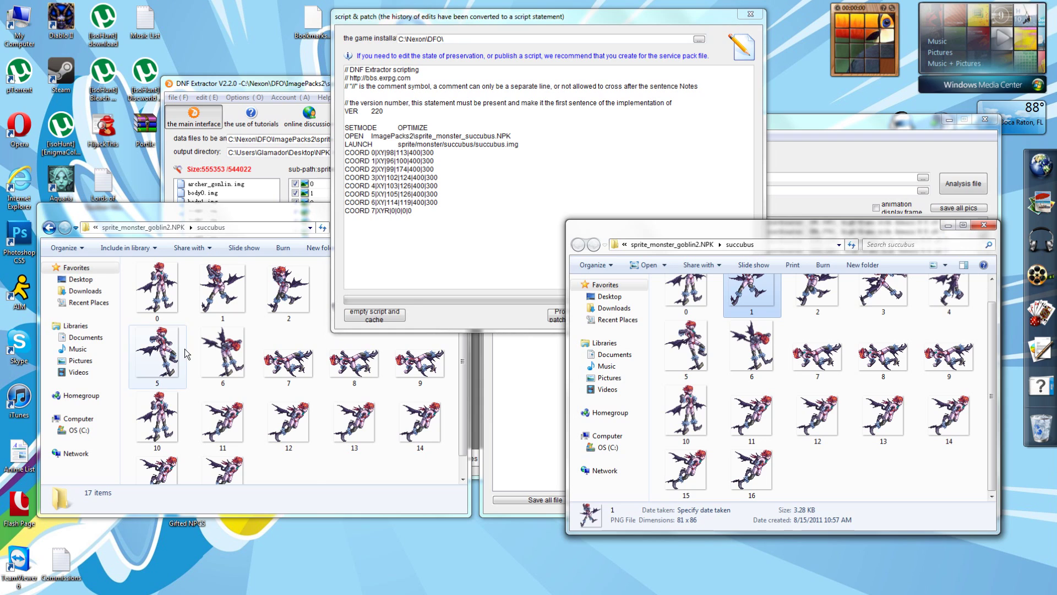
pyautogui.click(313, 465)
pyautogui.scroll(-1, 312, 465)
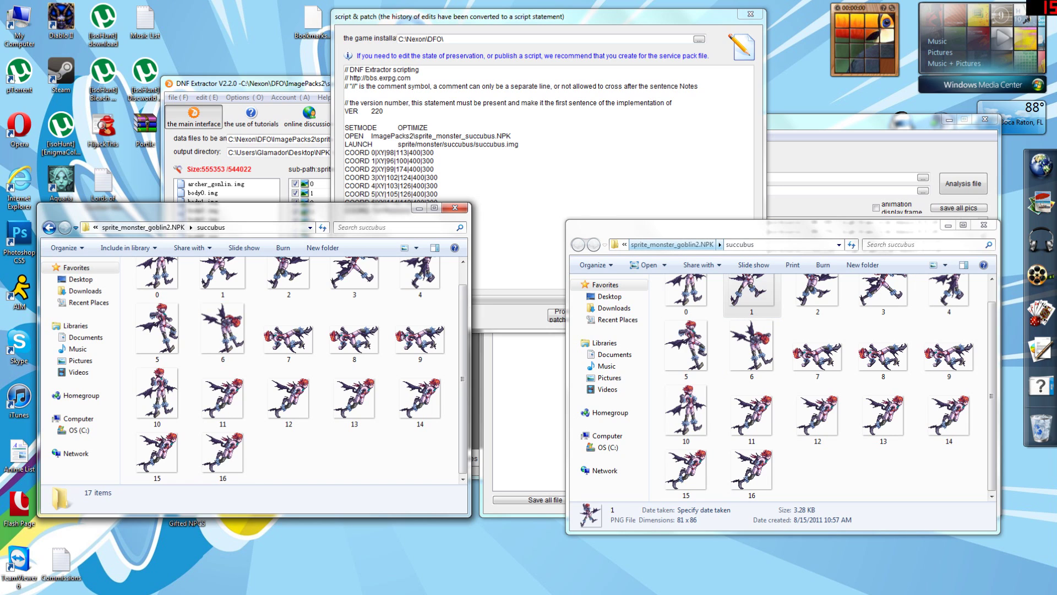
# - Compare the script's COORD lines, starting with frame 0, with the numbered images in the succubus folder
pyautogui.click(372, 152)
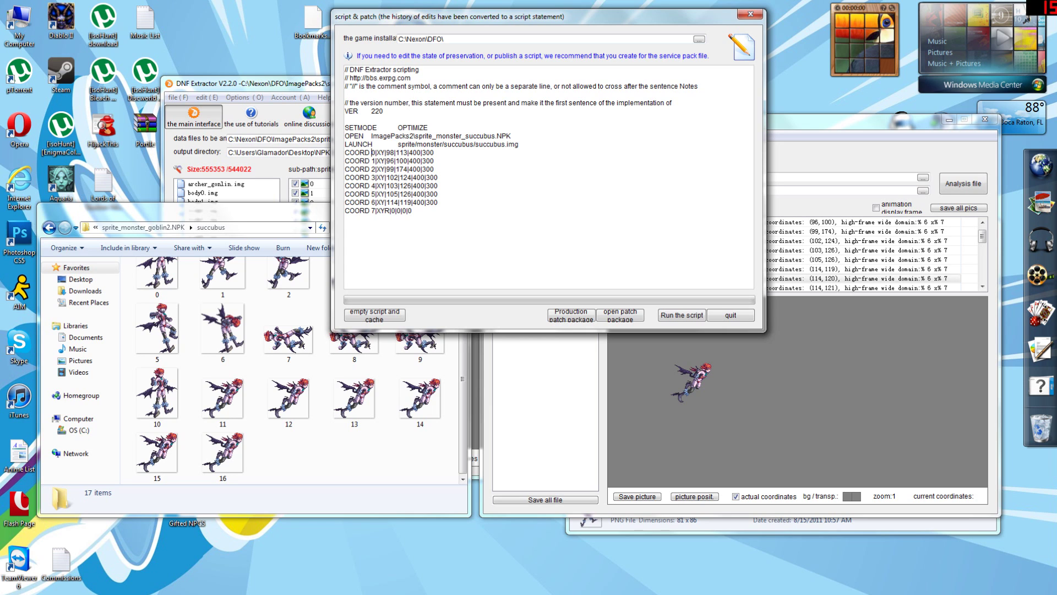
pyautogui.click(754, 528)
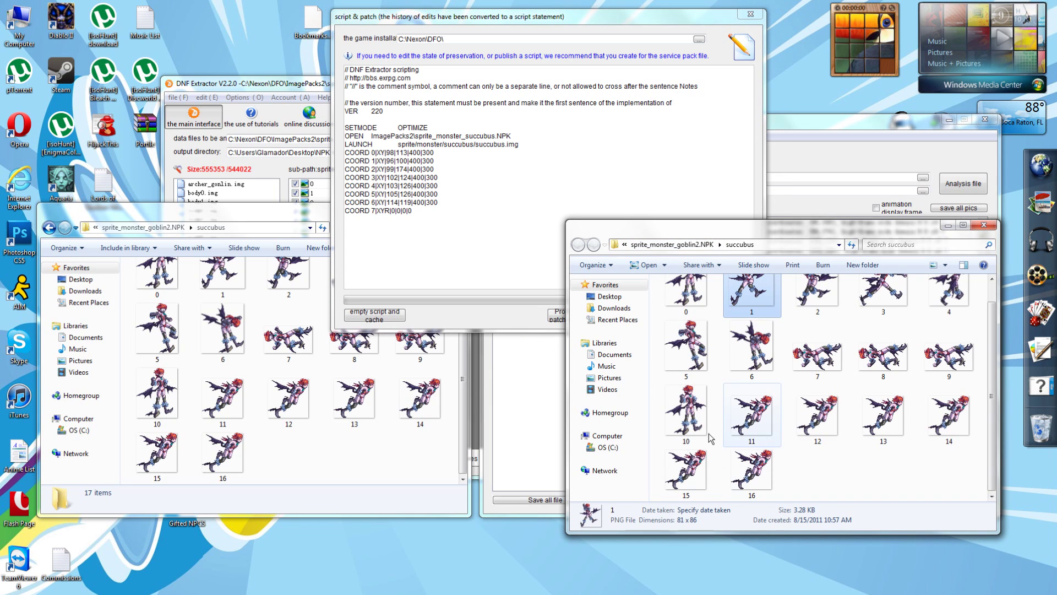
pyautogui.click(372, 152)
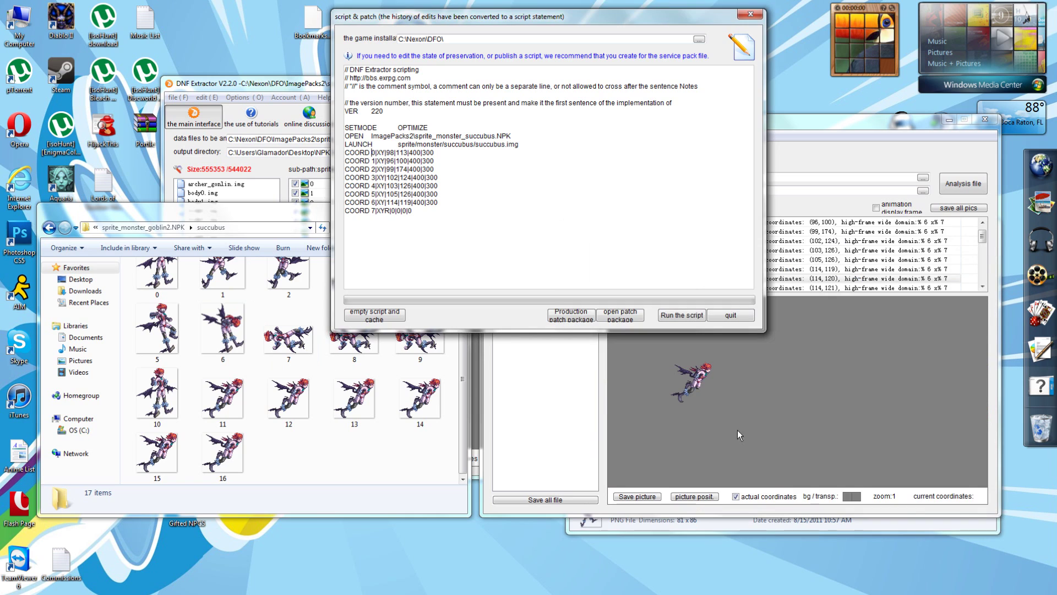
pyautogui.click(785, 521)
pyautogui.scroll(1, 757, 449)
pyautogui.click(753, 439)
pyautogui.click(686, 298)
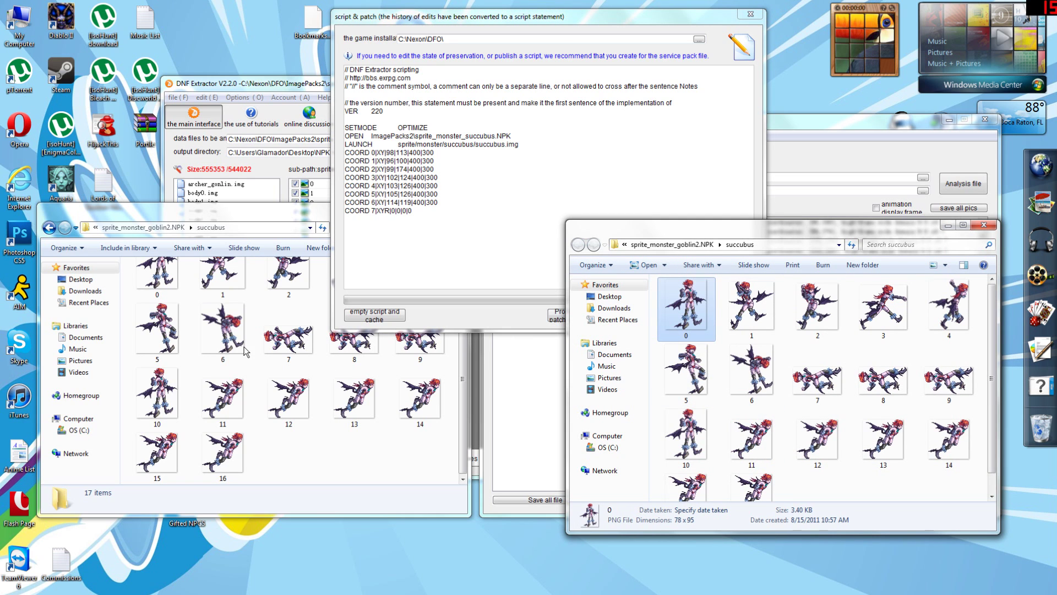
# - Show the extracted succubus.img images from sprite_monster_succubus.NPK under NPK Extractions in the second Explorer window and select image 0
pyautogui.click(669, 245)
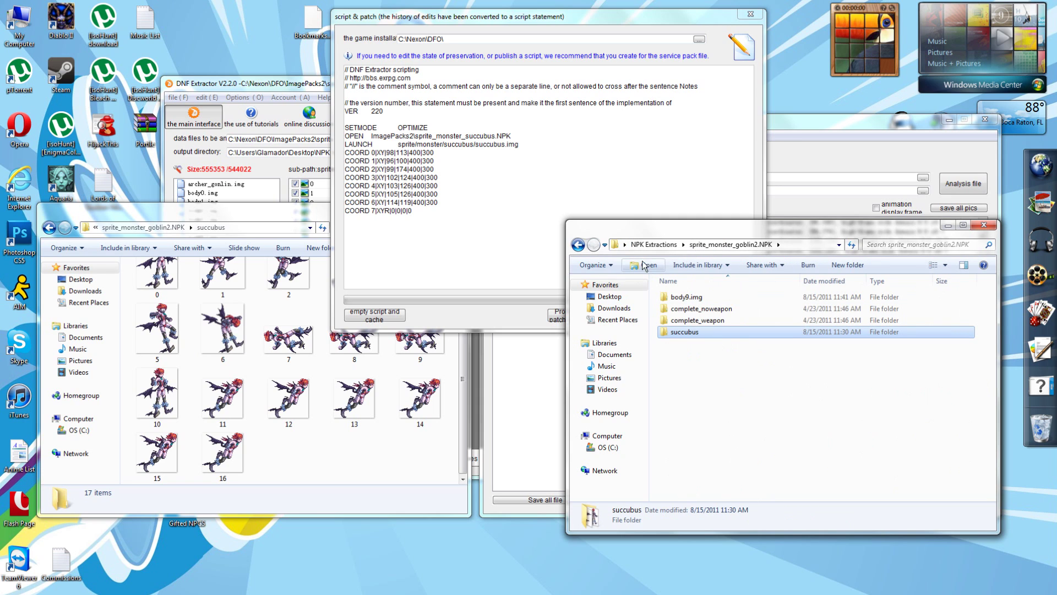
pyautogui.click(653, 245)
pyautogui.doubleClick(714, 355)
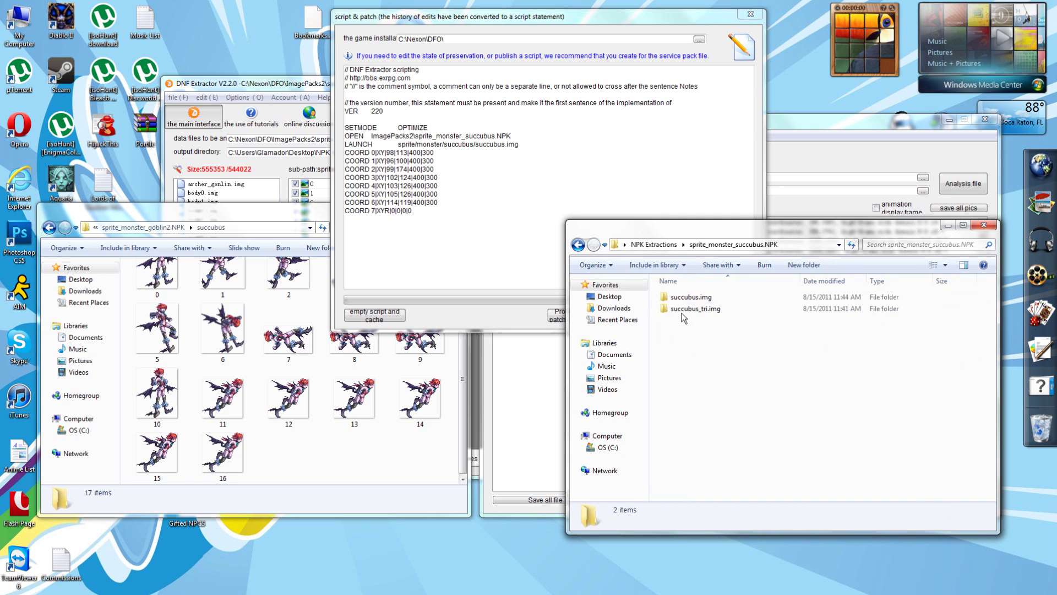
pyautogui.doubleClick(683, 297)
pyautogui.click(755, 318)
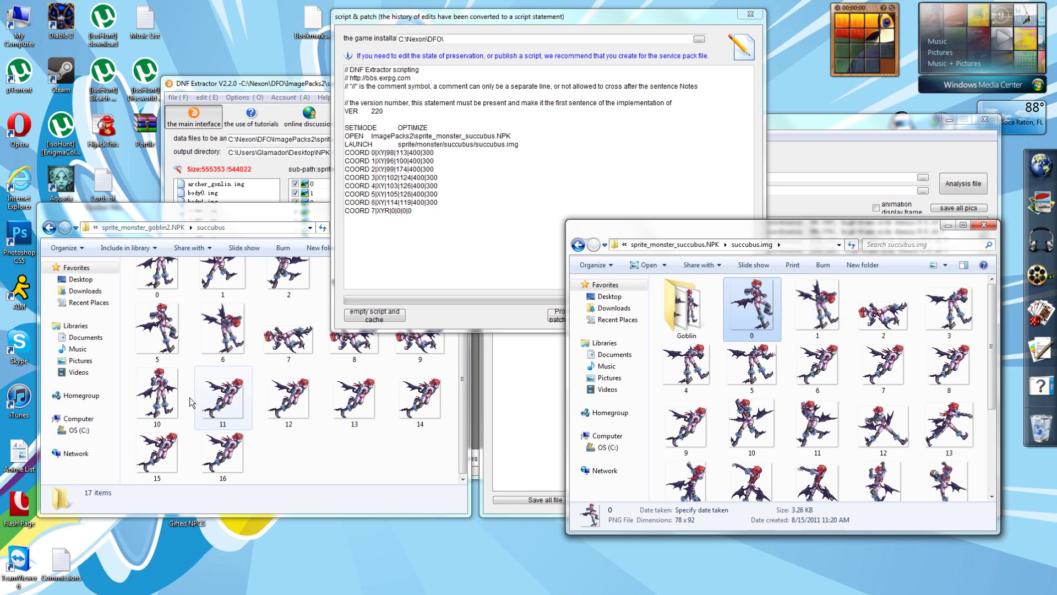
# - Match succubus.img image 0 to image 5 in the goblin2 succubus folder and renumber the COORD 0 line to 5
pyautogui.click(334, 456)
pyautogui.click(152, 333)
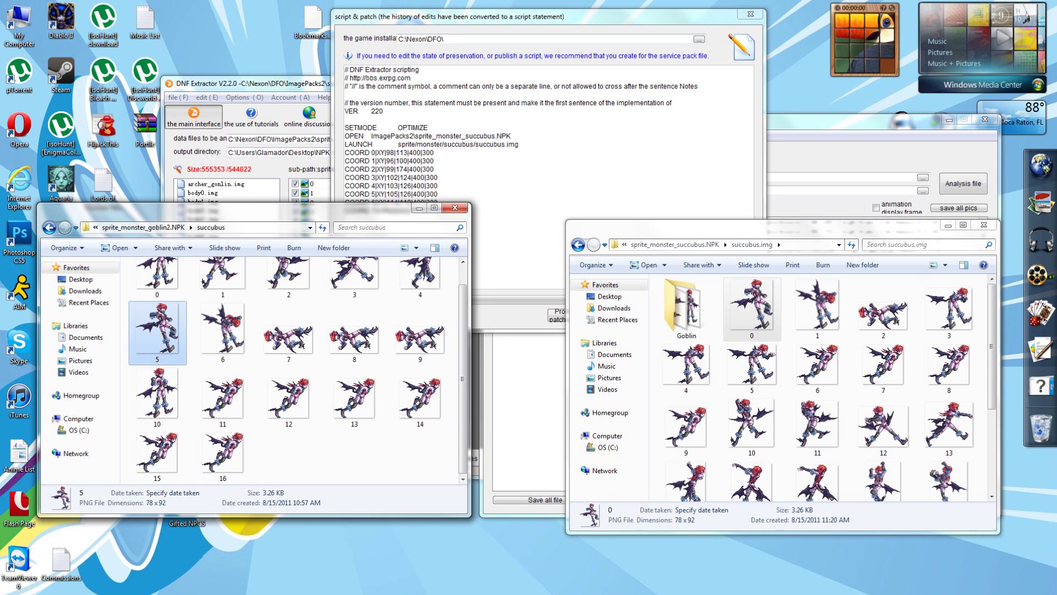
pyautogui.moveTo(157, 330); pyautogui.dragTo(691, 380)
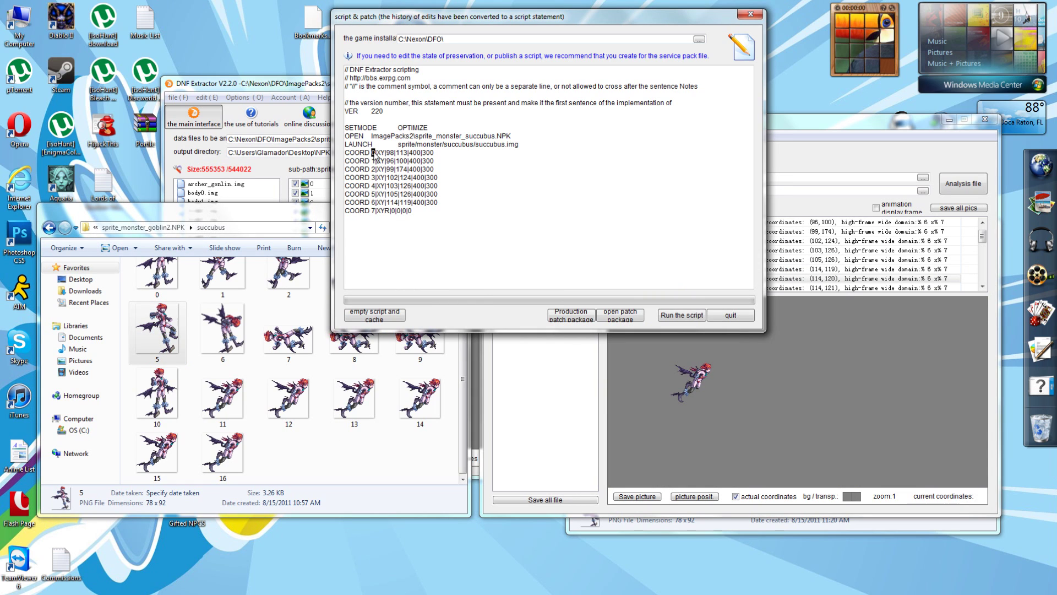
pyautogui.write('5')
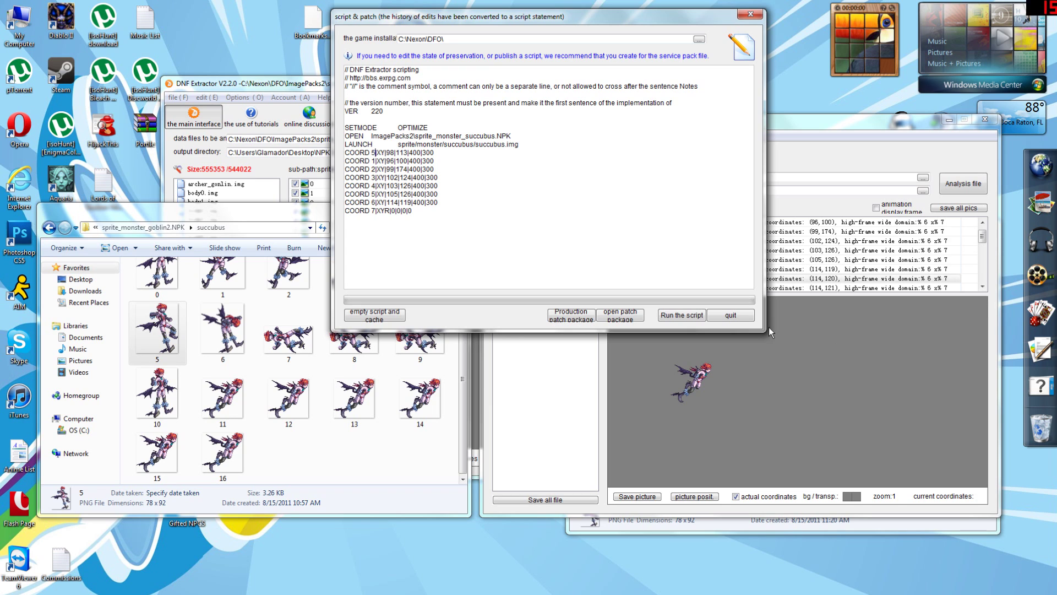
# - Match succubus.img images 1 and 2 to the goblin2 succubus images and renumber the COORD 1 and 2 lines to 6 and 7
pyautogui.click(757, 519)
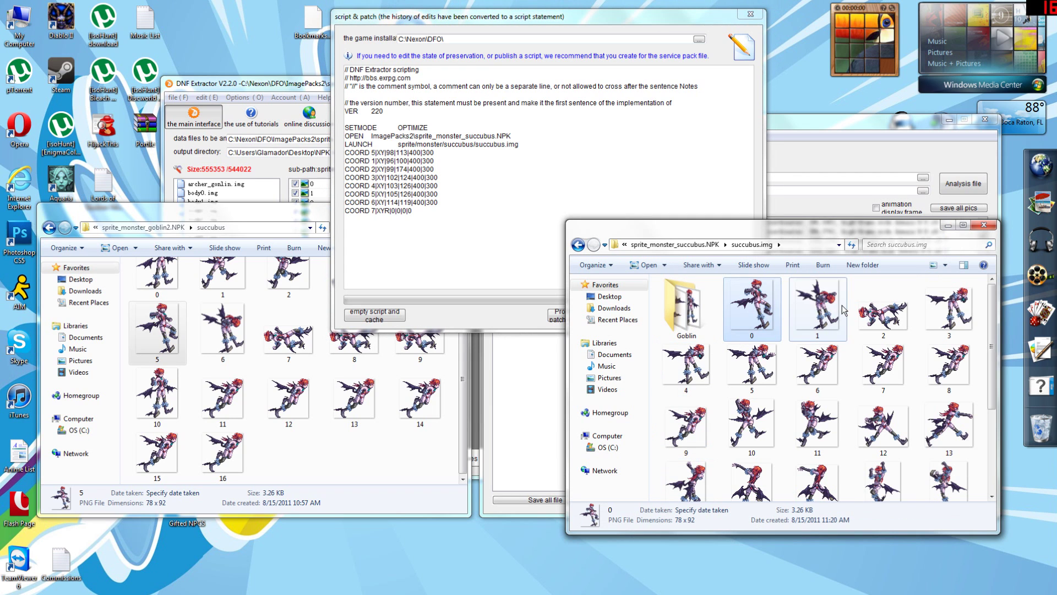
pyautogui.click(824, 330)
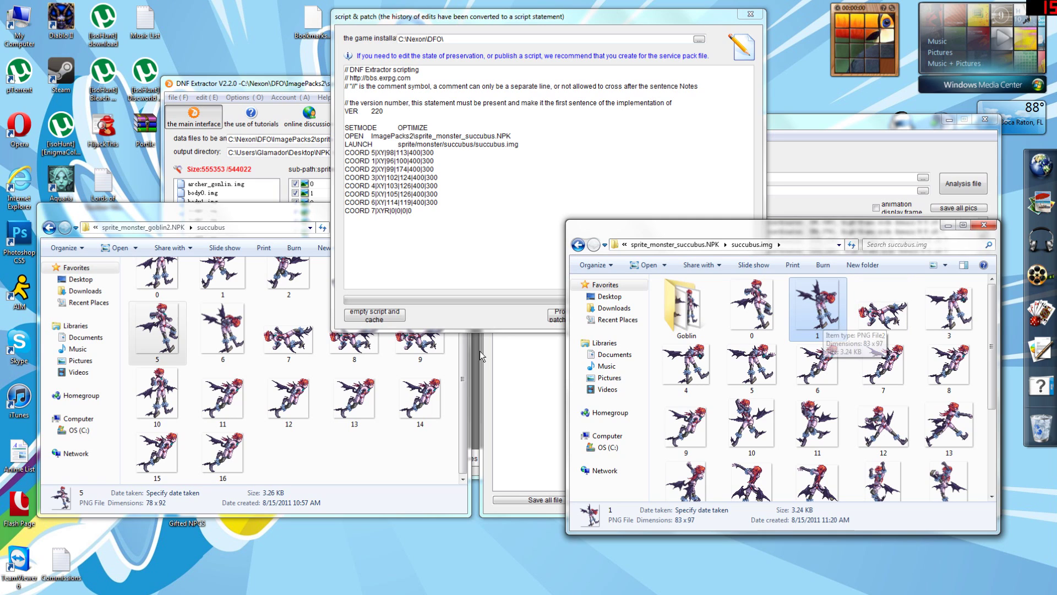
pyautogui.click(881, 311)
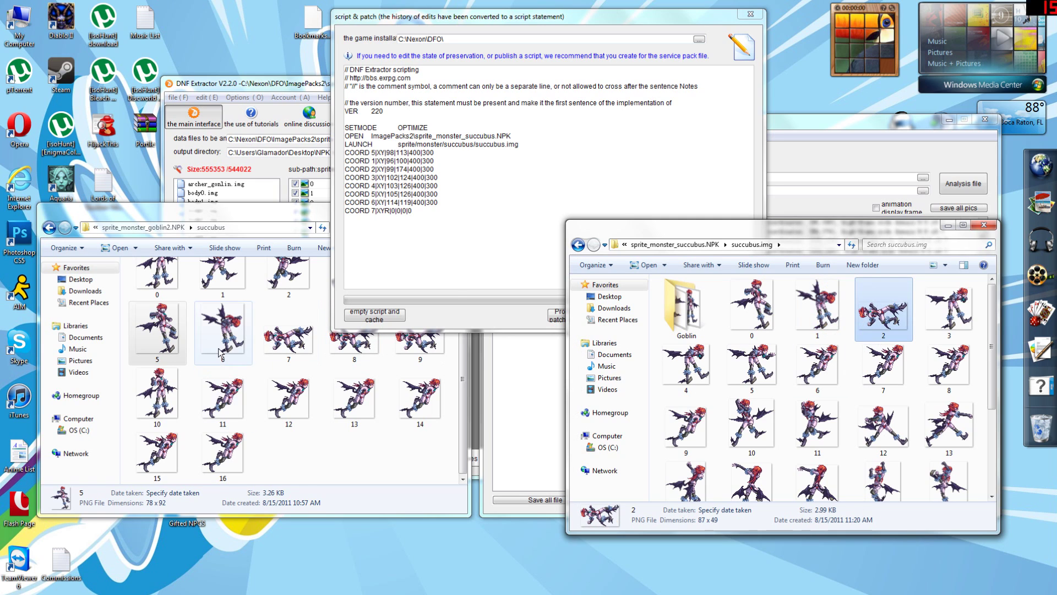
pyautogui.click(268, 352)
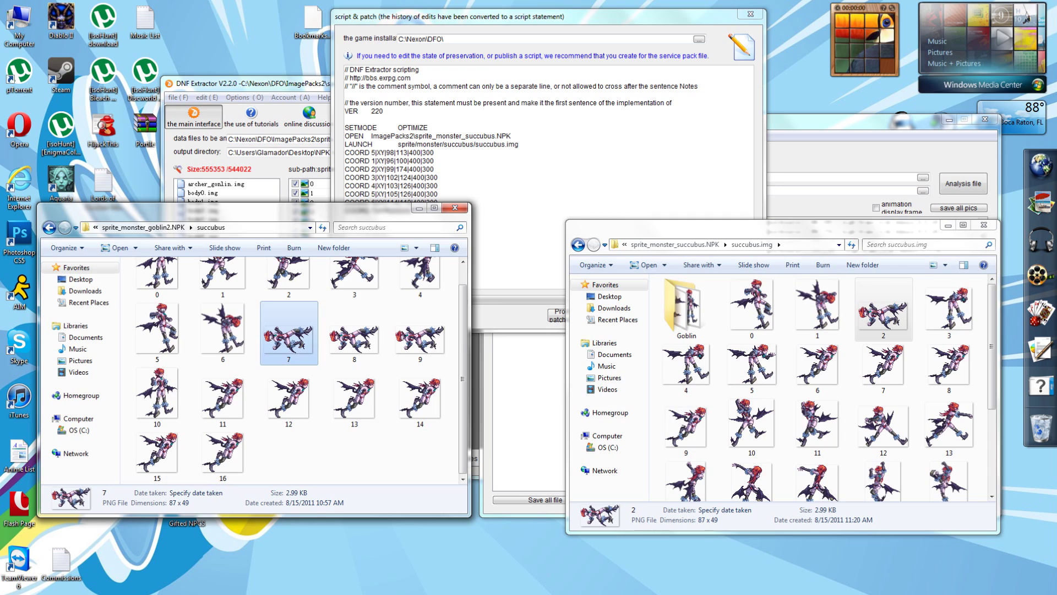
pyautogui.click(496, 16)
pyautogui.write('6')
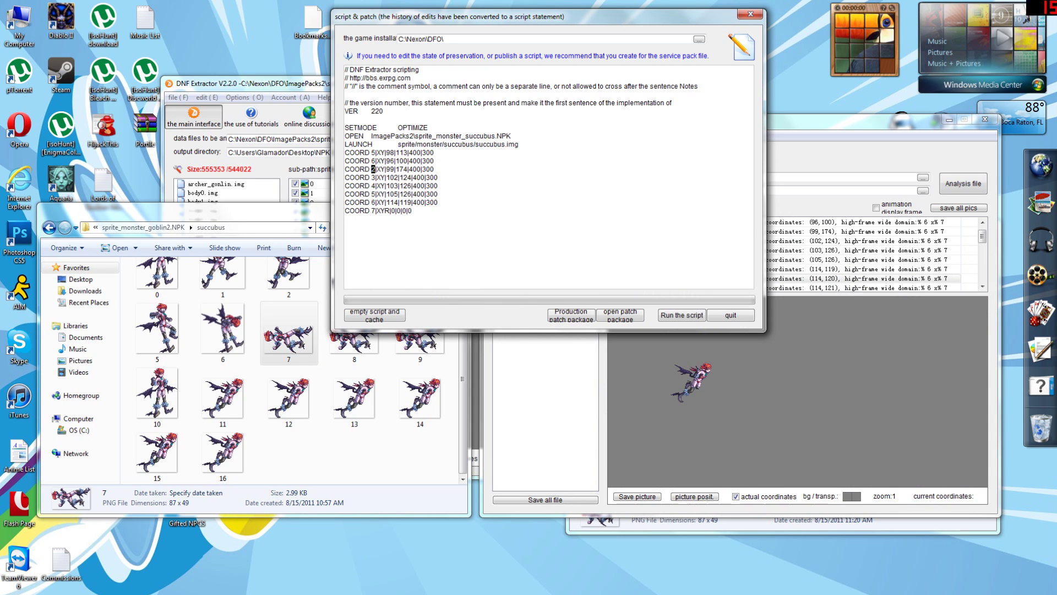
# - Check goblin2 succubus images 7, 8 and 9 and add two copies of the COORD 7 line directly below it
pyautogui.click(292, 339)
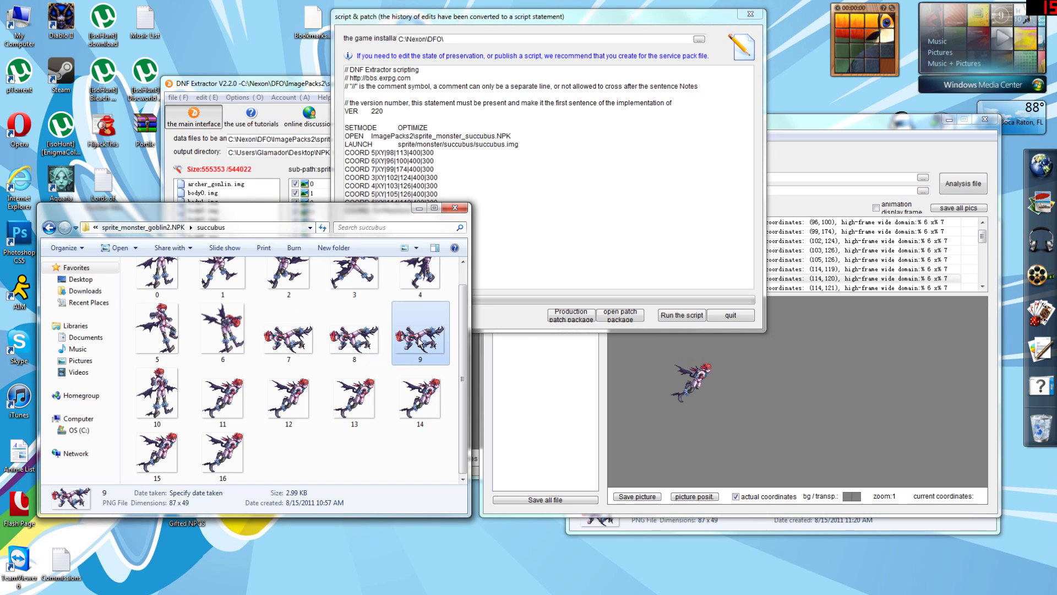
pyautogui.click(353, 342)
pyautogui.click(405, 346)
pyautogui.moveTo(435, 170); pyautogui.dragTo(345, 171)
pyautogui.hotkey('ctrl', 'c')
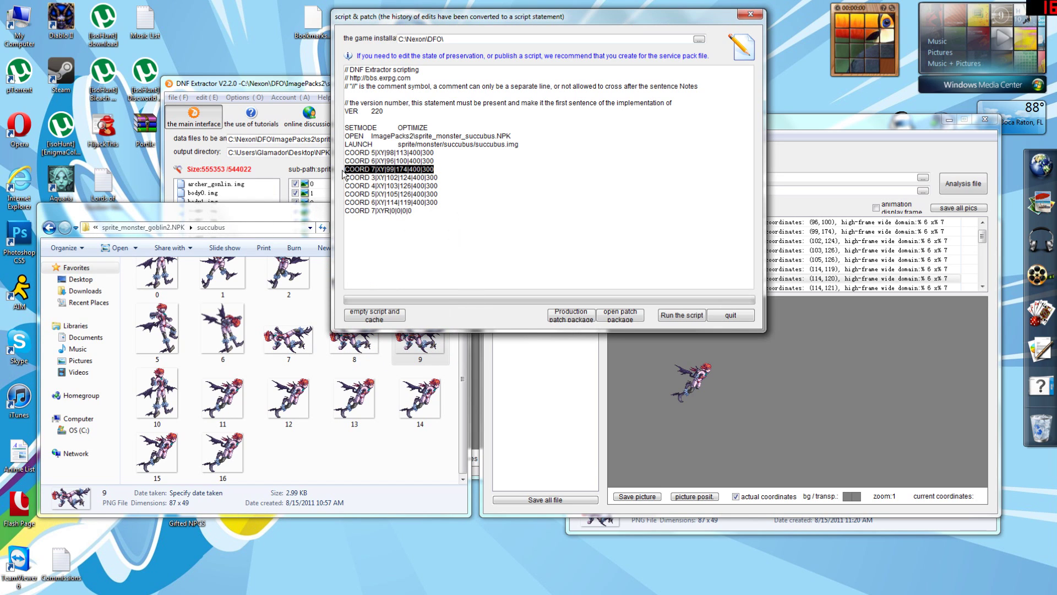
pyautogui.click(435, 170)
pyautogui.press('Return')
pyautogui.hotkey('ctrl', 'v')
pyautogui.press('Return')
pyautogui.hotkey('ctrl', 'v')
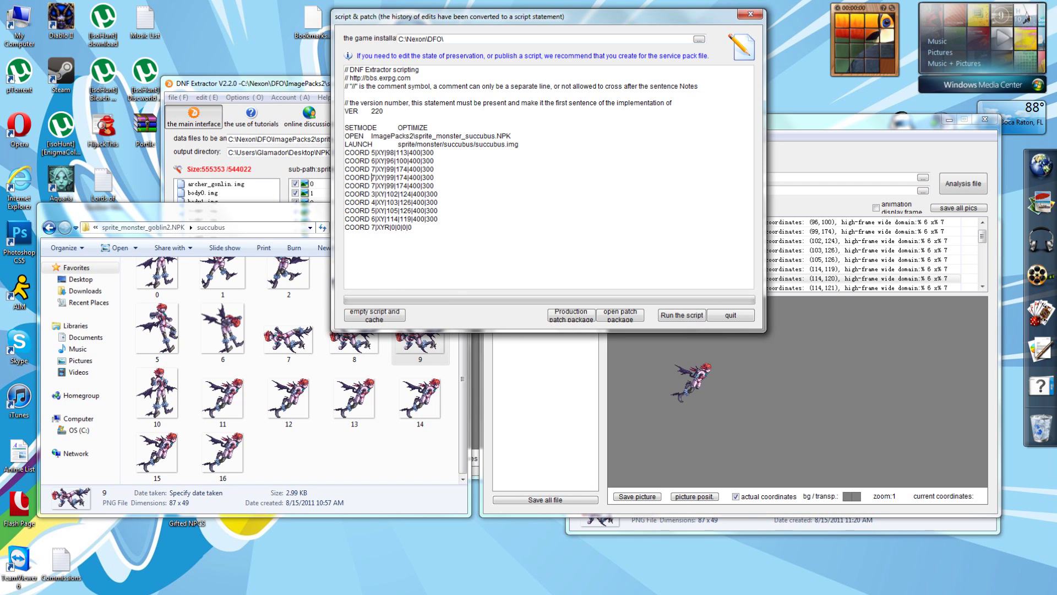
# - Renumber the two copied COORD 7 lines to 8 and 9
pyautogui.press('BackSpace')
pyautogui.write('8')
pyautogui.press('BackSpace')
pyautogui.write('98')
pyautogui.press('BackSpace')
# - Check succubus.img images 3, 4 and 5 and delete their COORD 3, 4 and 5 lines from the script
pyautogui.click(822, 529)
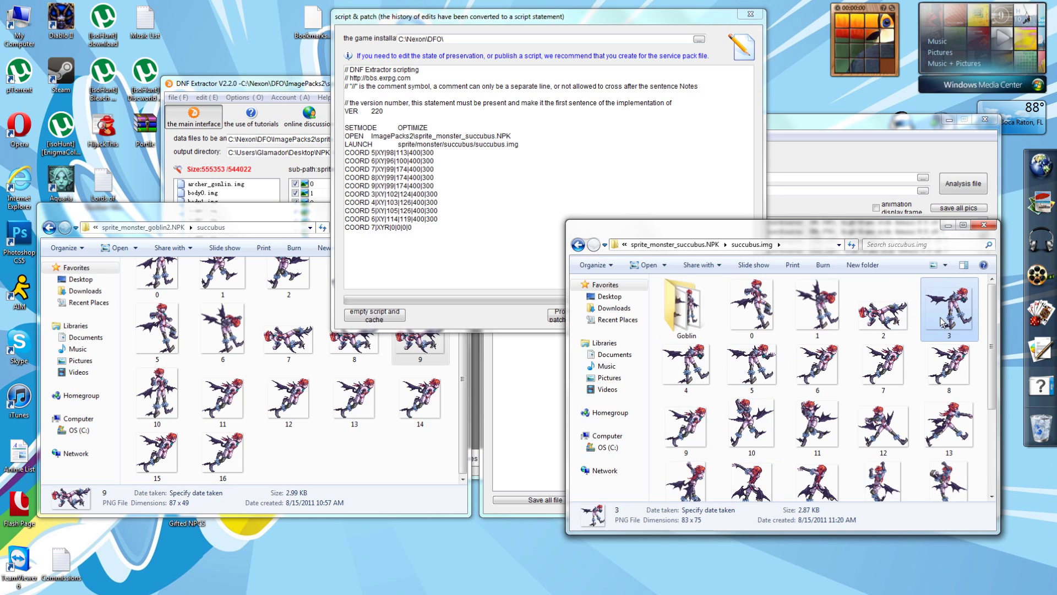
pyautogui.click(692, 364)
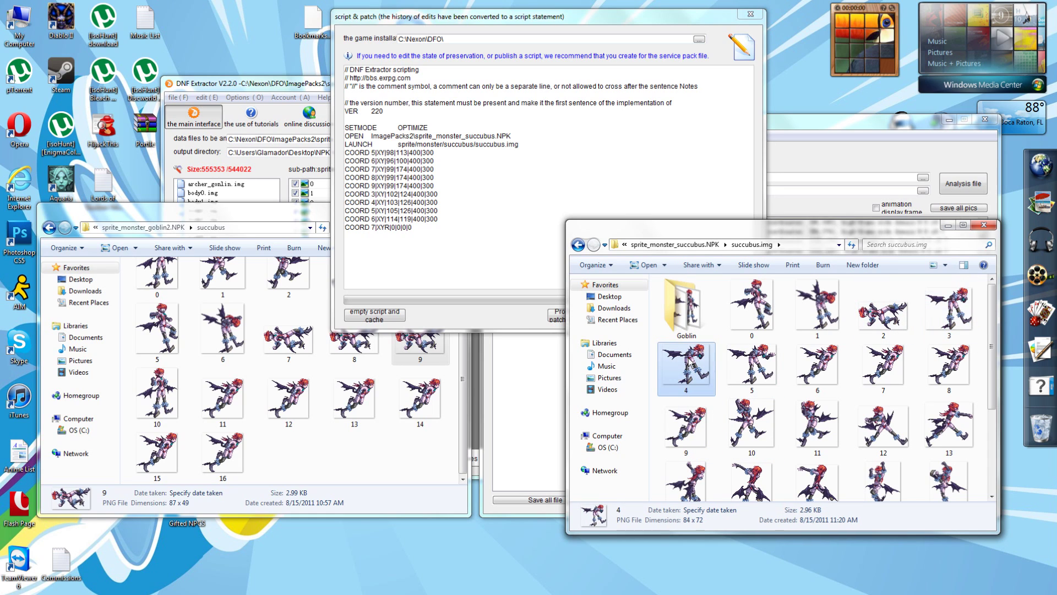
pyautogui.click(768, 372)
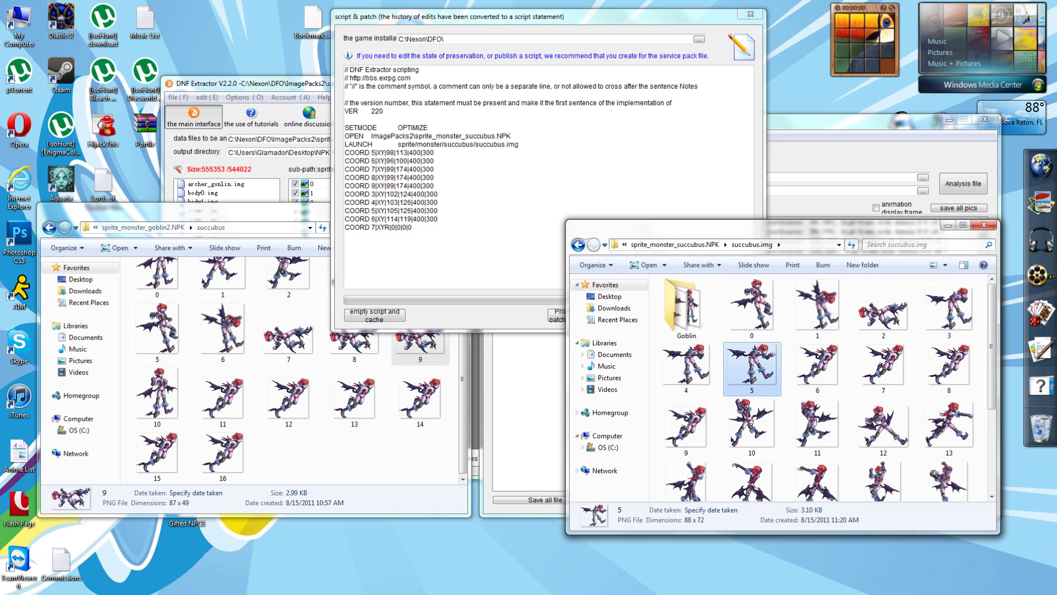
pyautogui.moveTo(438, 211); pyautogui.dragTo(336, 197)
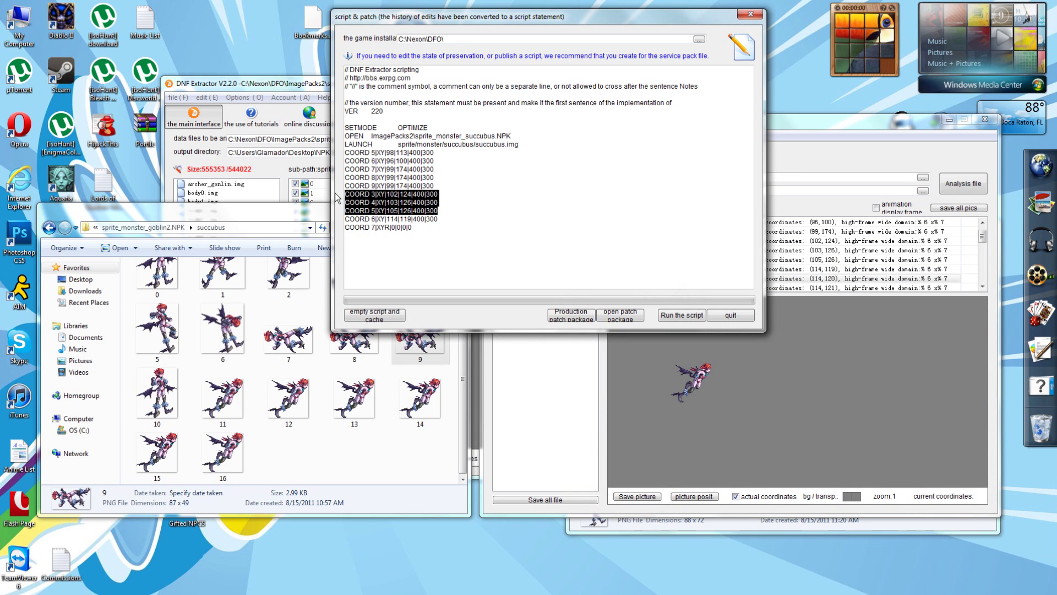
pyautogui.press('BackSpace')
pyautogui.press('BackSpace')
# - Match succubus.img images 6 and 7 to goblin2 images 11 and 12 and renumber the last two COORD lines to 11 and 12
pyautogui.click(737, 524)
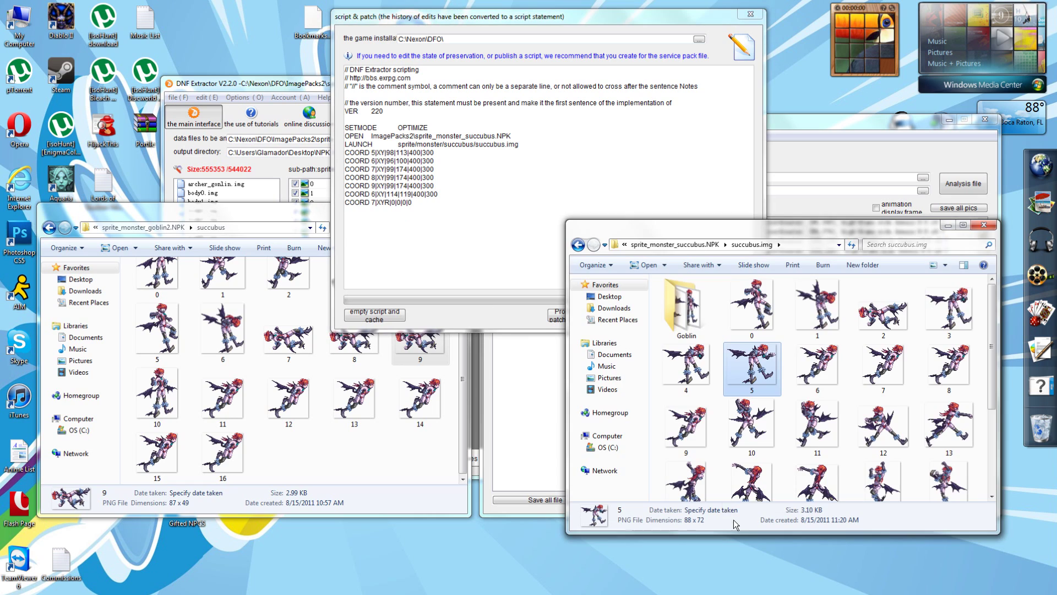
pyautogui.click(814, 374)
pyautogui.click(884, 371)
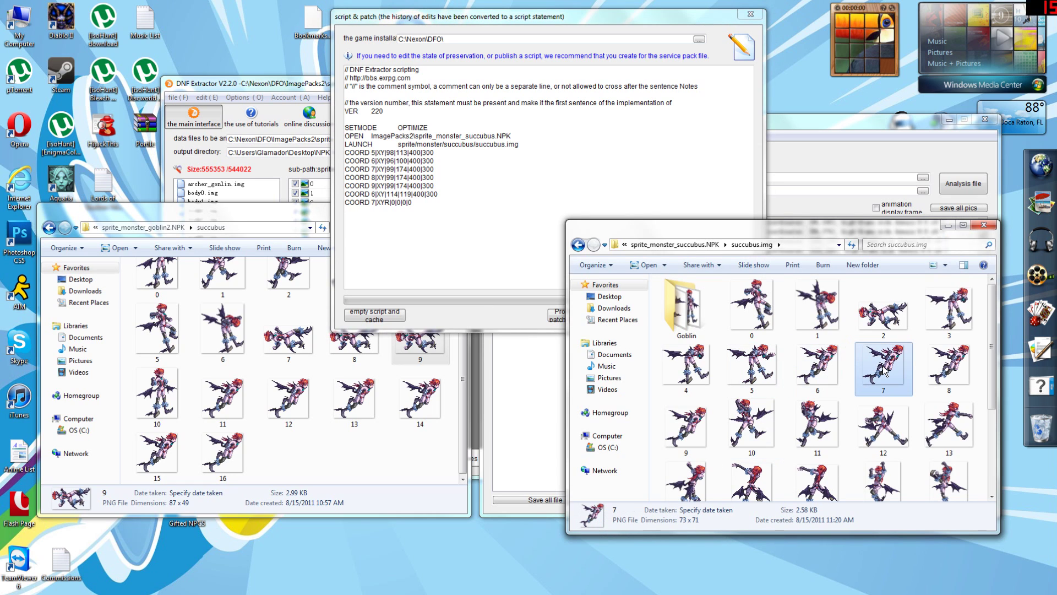
pyautogui.click(222, 408)
pyautogui.click(288, 403)
pyautogui.click(435, 231)
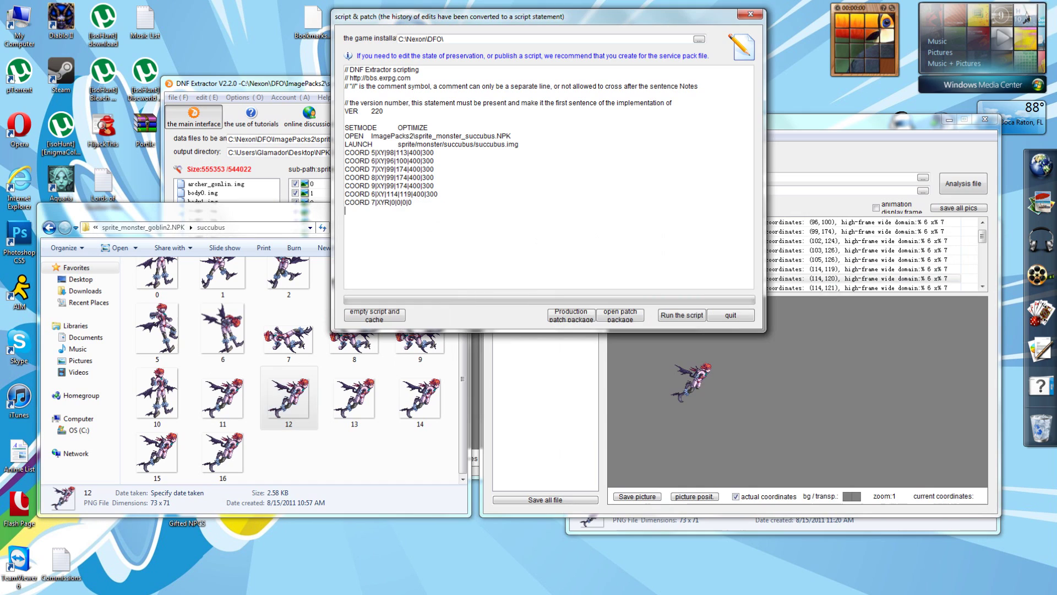
pyautogui.doubleClick(375, 194)
pyautogui.write('11')
pyautogui.press('BackSpace')
pyautogui.write('12')
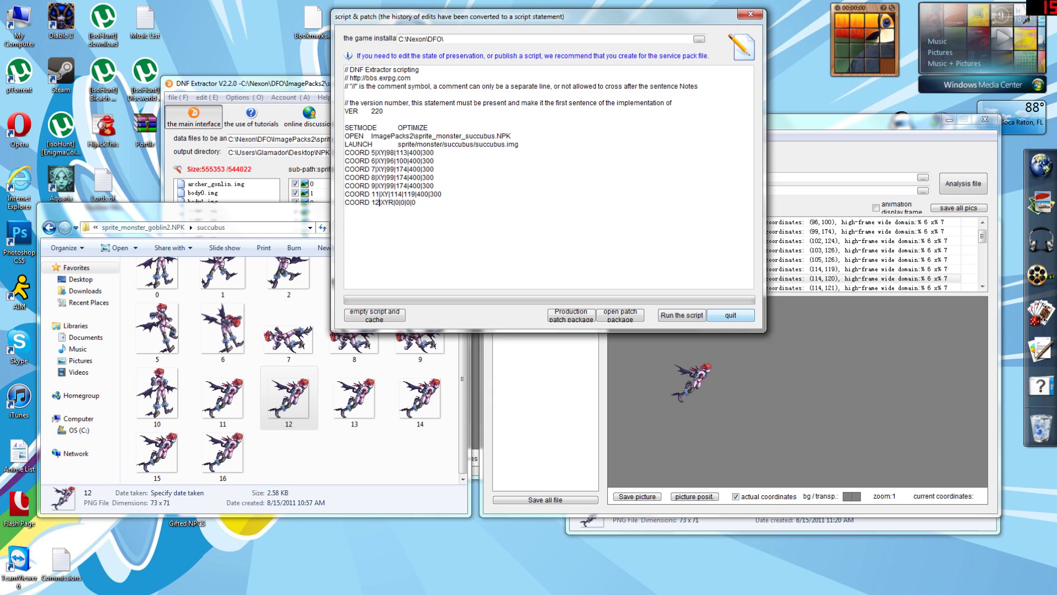
# - Highlight the whole script from the COORD 12 line up to the first header comment
pyautogui.hotkey('shift', 'Up')
pyautogui.hotkey('shift', 'Up')
pyautogui.hotkey('shift', 'Up')
pyautogui.hotkey('shift', 'Up')
pyautogui.hotkey('shift', 'Up')
pyautogui.hotkey('shift', 'Up')
pyautogui.hotkey('shift', 'Up')
pyautogui.hotkey('shift', 'Up')
pyautogui.hotkey('shift', 'Up')
pyautogui.hotkey('shift', 'Up')
pyautogui.hotkey('shift', 'Up')
pyautogui.hotkey('shift', 'Up')
pyautogui.hotkey('shift', 'Up')
pyautogui.hotkey('shift', 'Up')
pyautogui.hotkey('shift', 'Up')
pyautogui.hotkey('shift', 'Up')
pyautogui.hotkey('shift', 'Up')
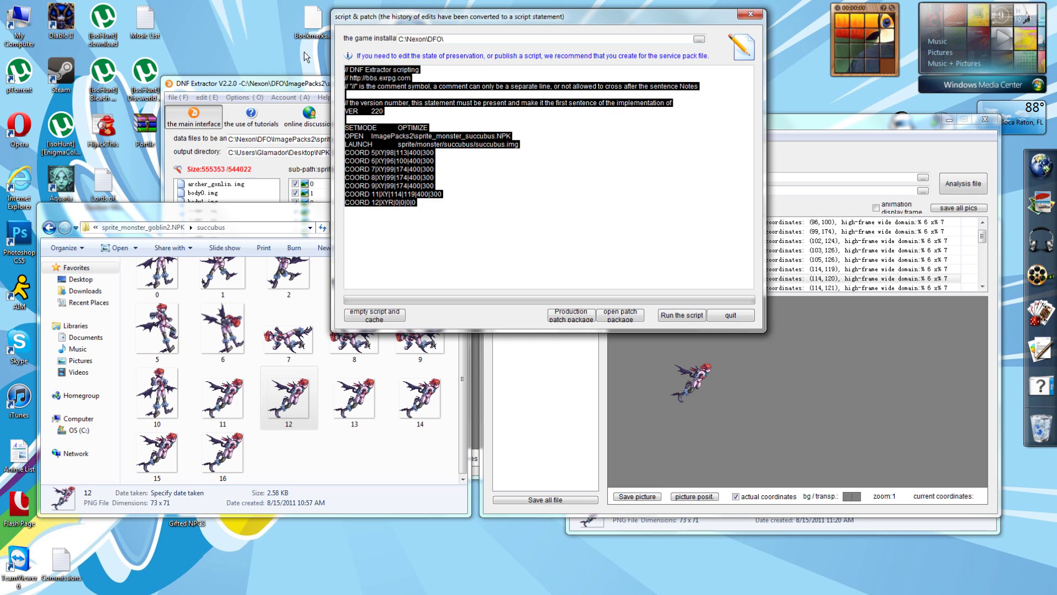
# - Open Commissions.txt from the desktop in Notepad++ and close the script & patch window
pyautogui.doubleClick(68, 569)
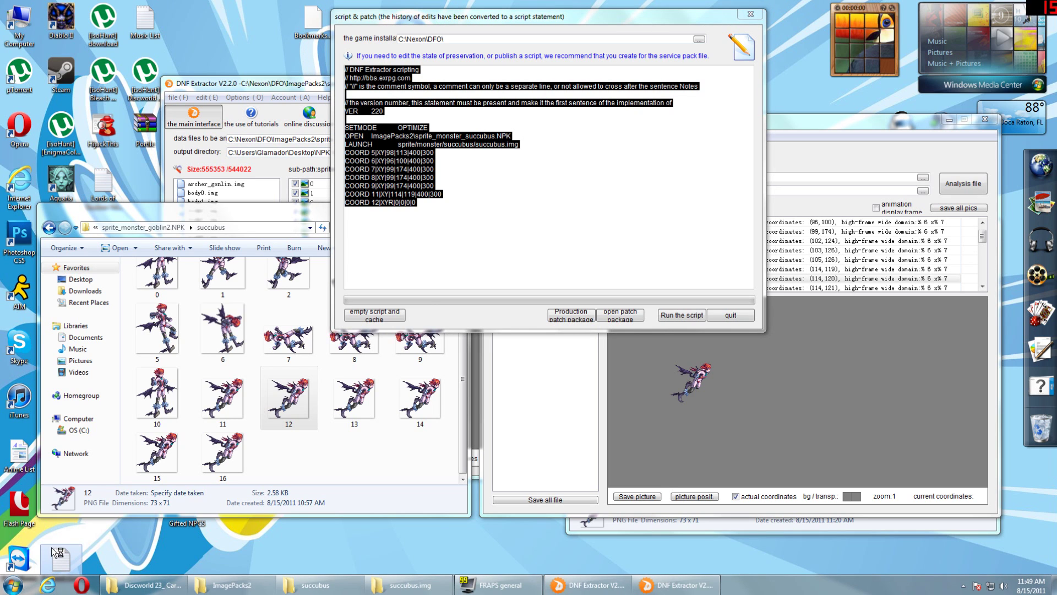
pyautogui.click(164, 399)
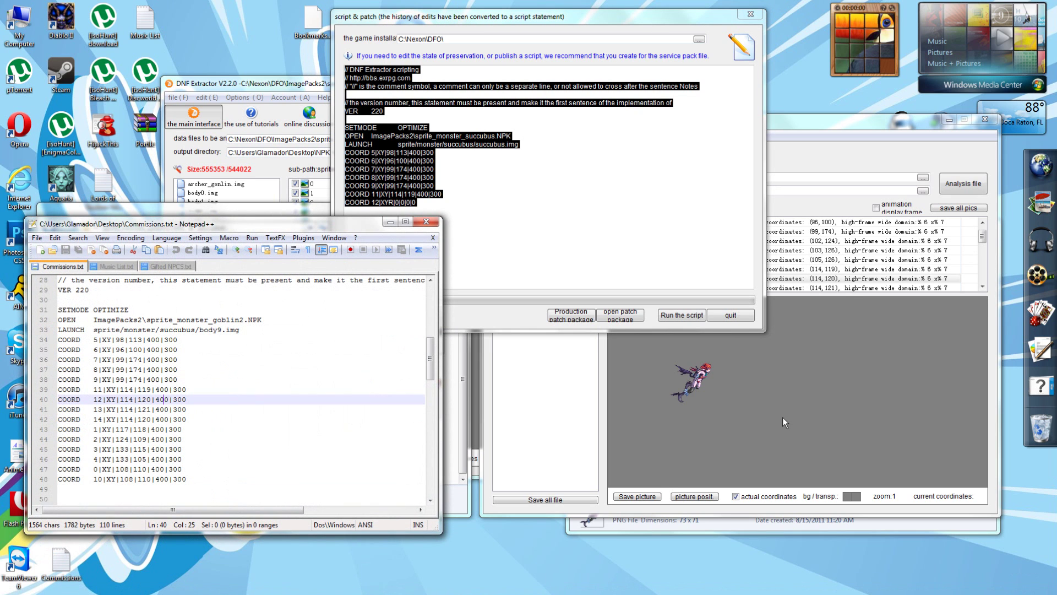
pyautogui.click(732, 315)
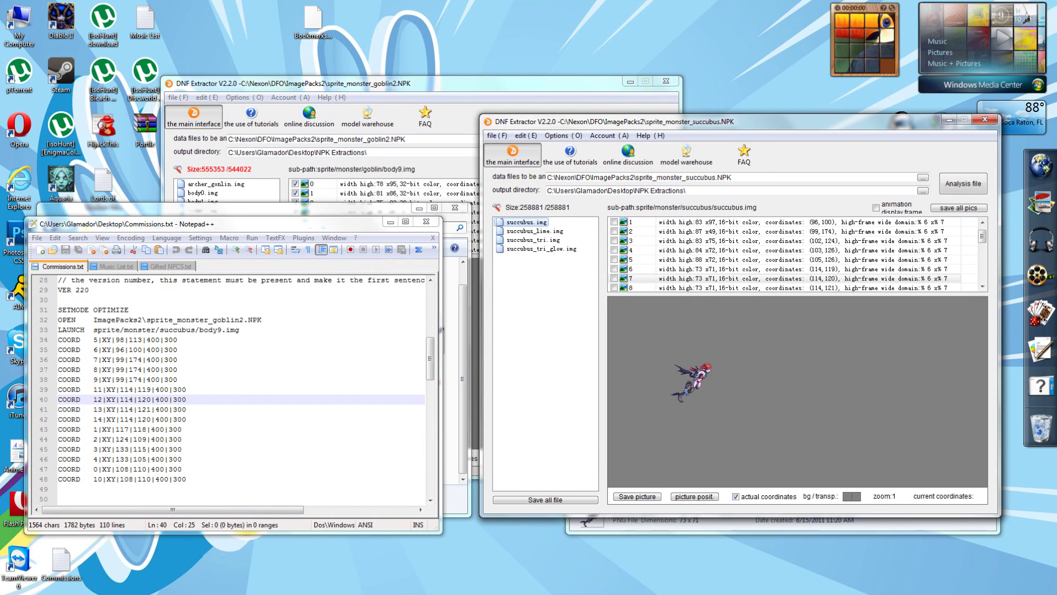
# - Select the prepared goblin2 script in Commissions.txt from the COORD 10 line up to its header comments
pyautogui.click(187, 479)
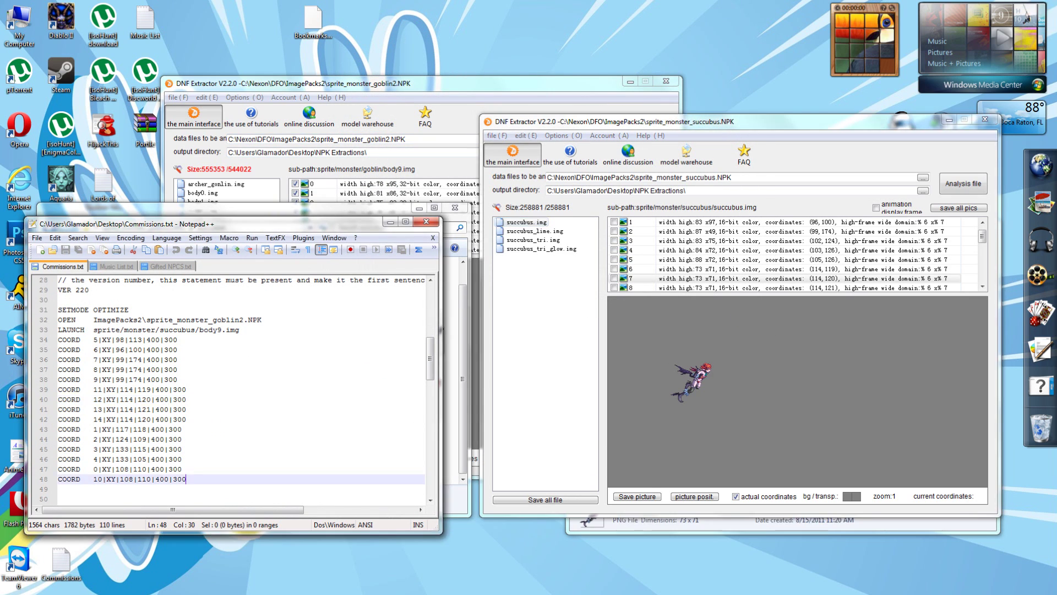
pyautogui.moveTo(186, 479); pyautogui.dragTo(60, 498)
pyautogui.scroll(-7, 137, 422)
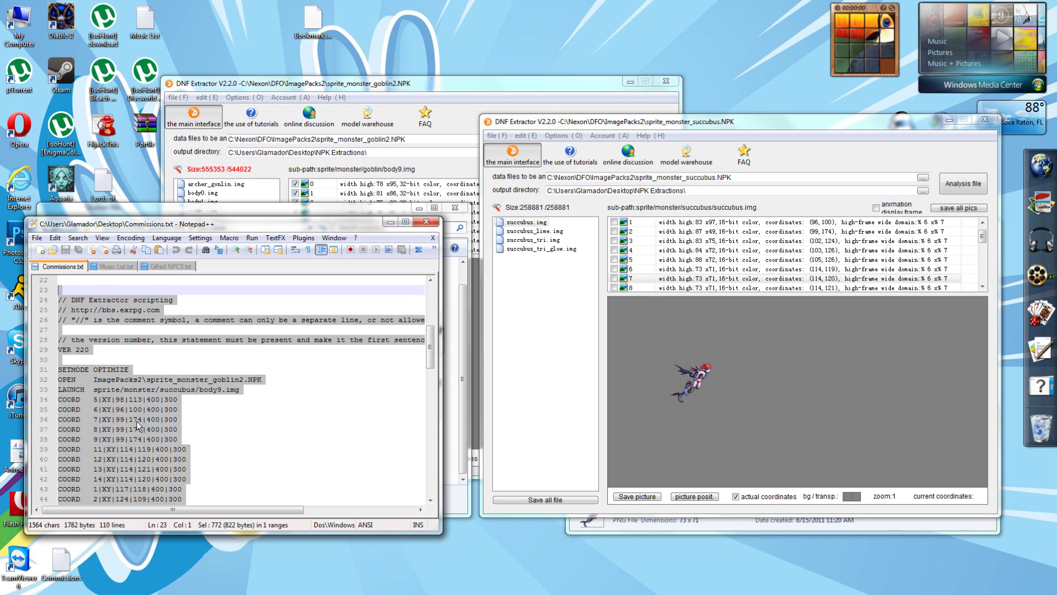
# - Close the DNF Extractor window holding sprite_monster_goblin2.NPK, accepting to close the modified file
pyautogui.click(237, 88)
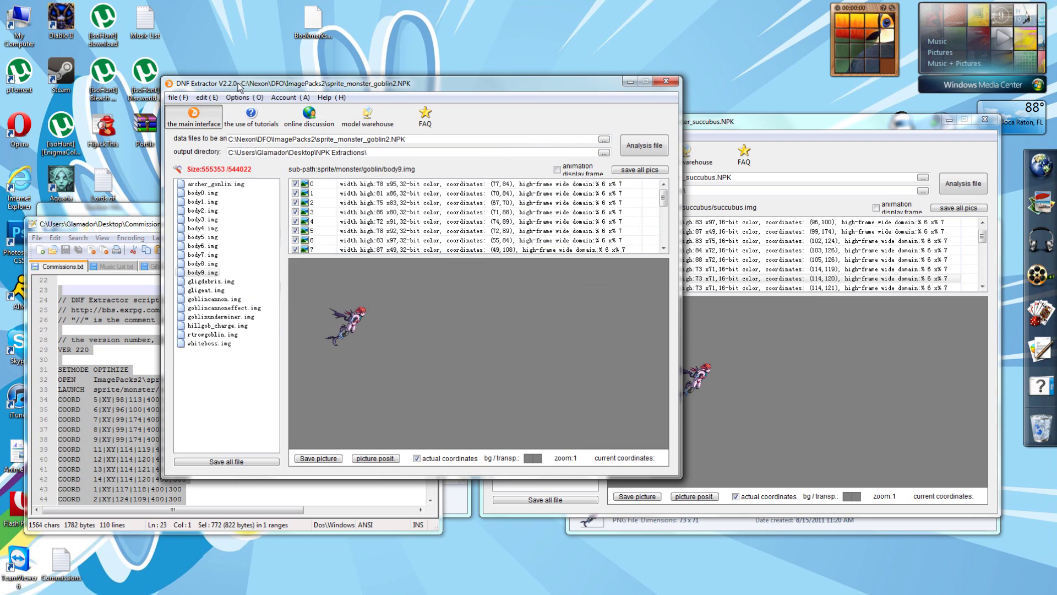
pyautogui.click(211, 100)
pyautogui.click(470, 333)
pyautogui.click(665, 82)
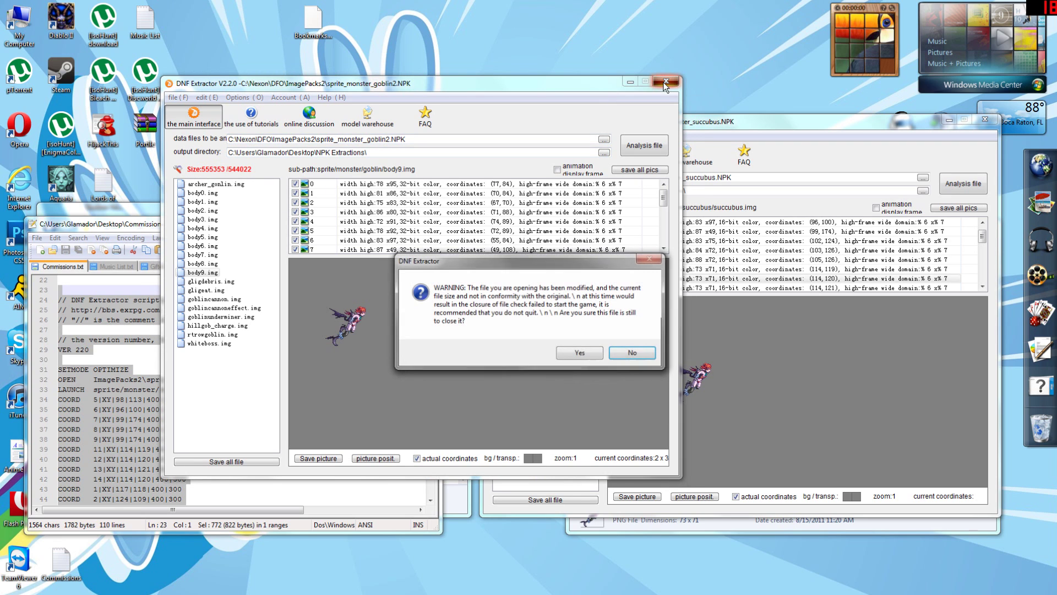
pyautogui.click(574, 353)
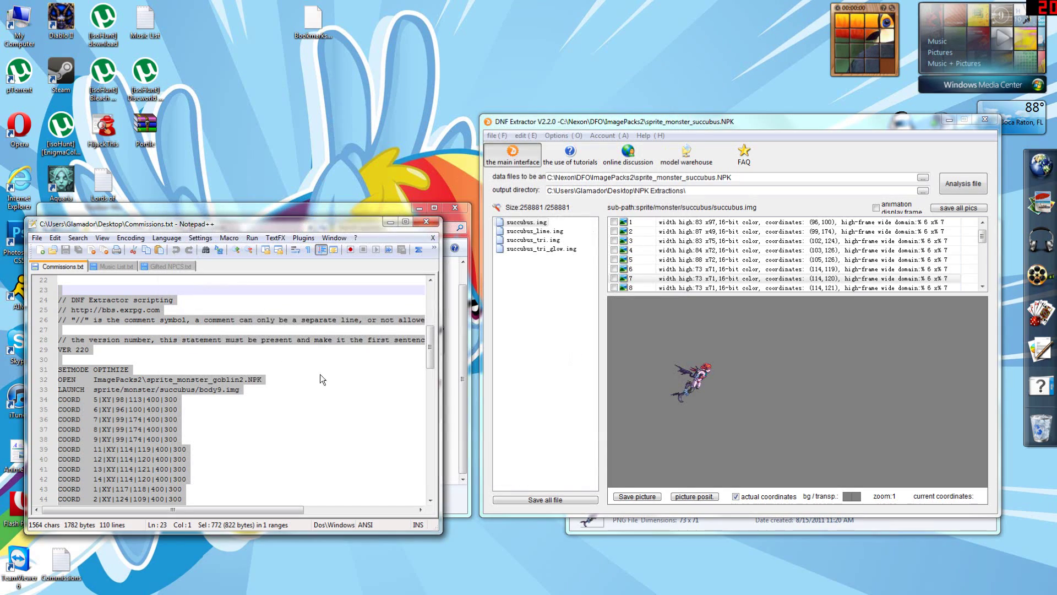
# - Move the remaining DNF Extractor window aside and analyze C:\Nexon\DFO\ImagePacks2\sprite_monster_goblin2.NPK in it
pyautogui.click(13, 585)
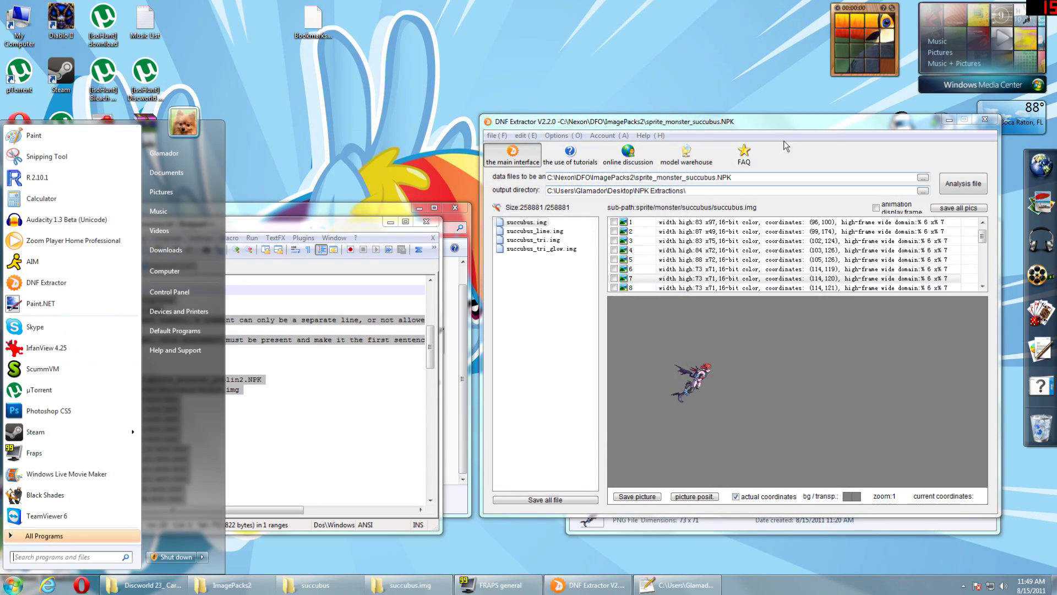
pyautogui.moveTo(781, 122); pyautogui.dragTo(433, 55)
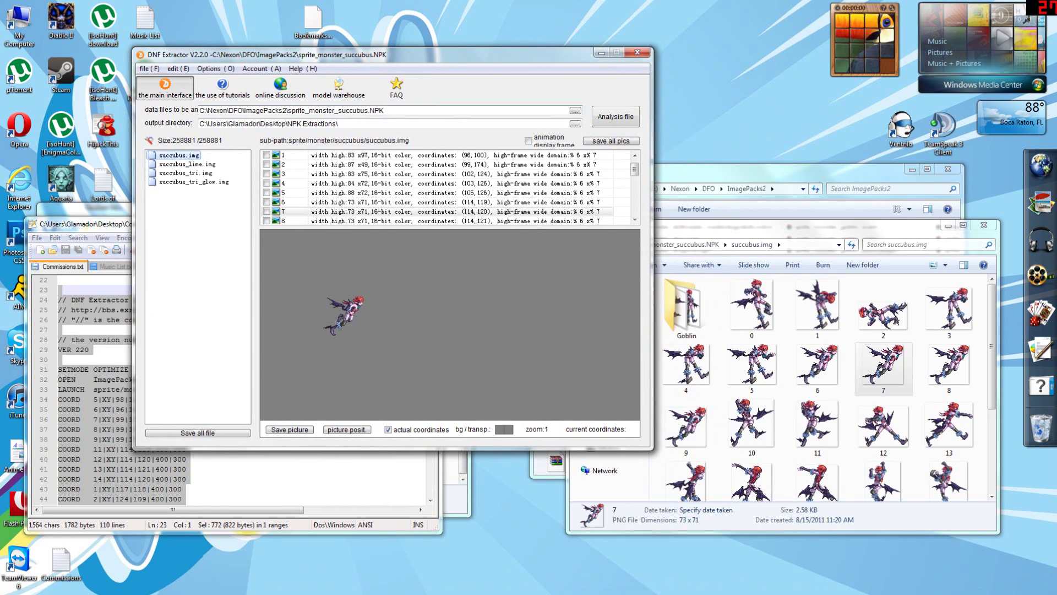
pyautogui.moveTo(368, 110); pyautogui.dragTo(336, 111)
pyautogui.write('goblin2')
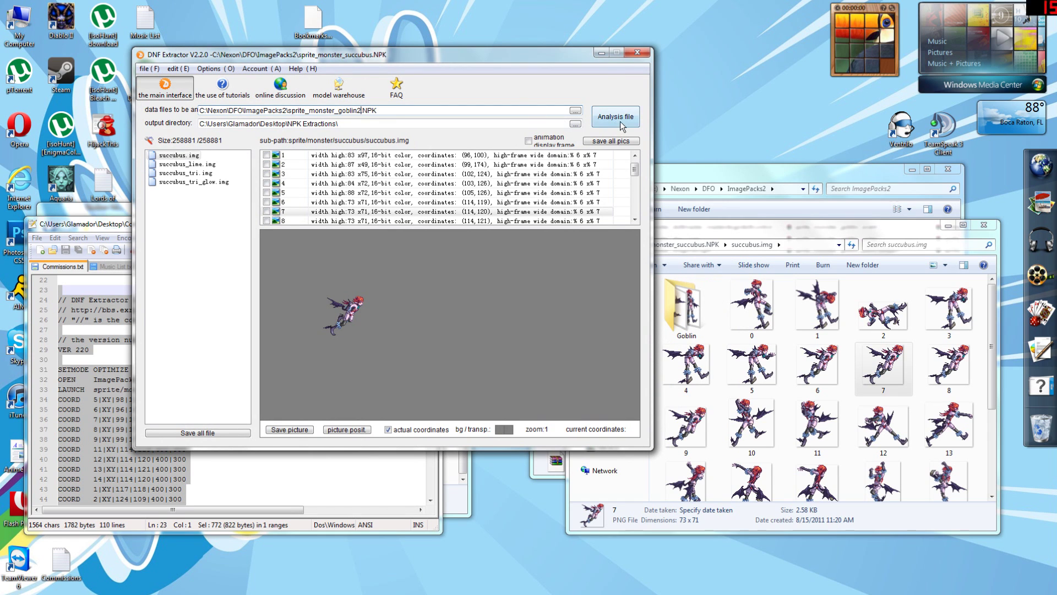
pyautogui.click(620, 121)
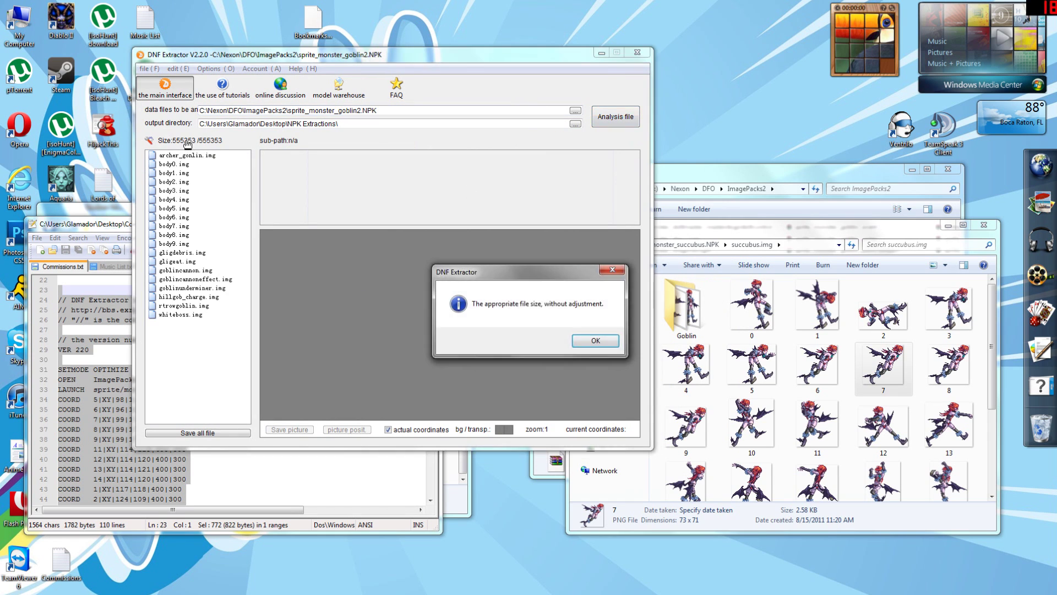
# - Dismiss the file size message, open body9.img and look through its frames
pyautogui.click(600, 338)
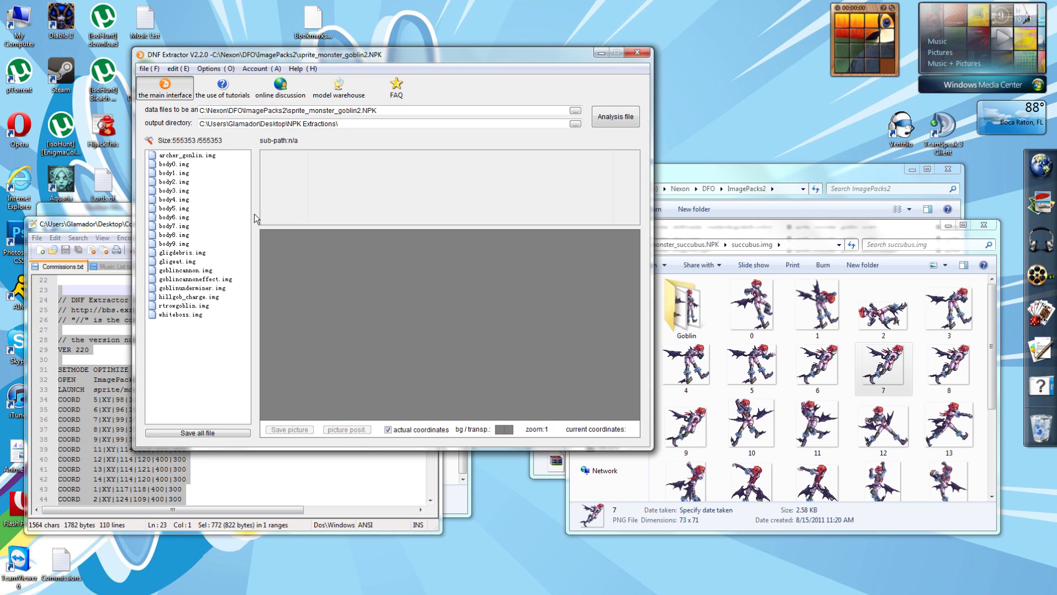
pyautogui.click(179, 243)
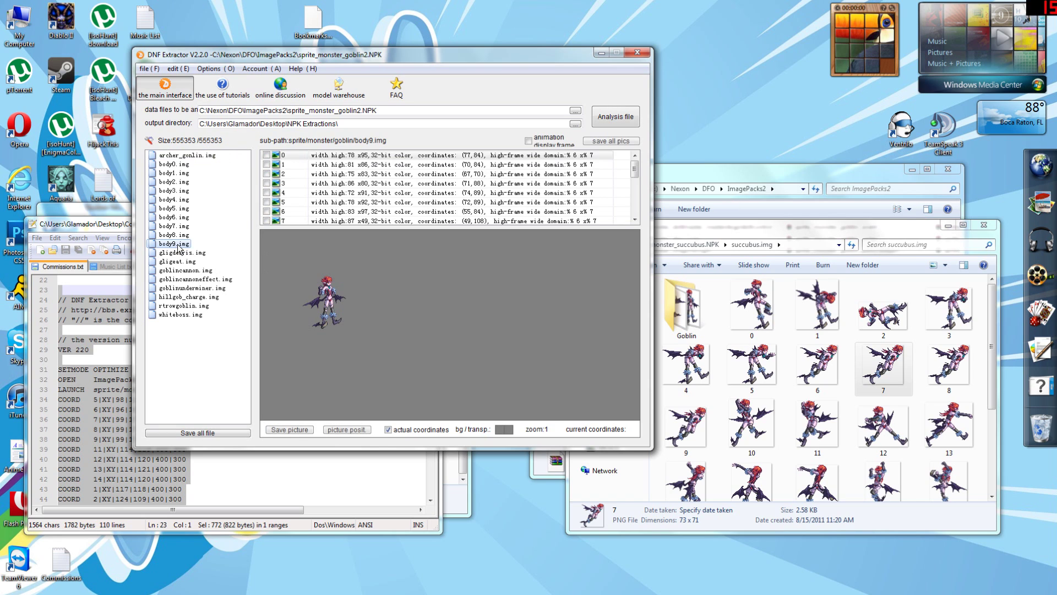
pyautogui.click(350, 193)
pyautogui.scroll(-5, 350, 208)
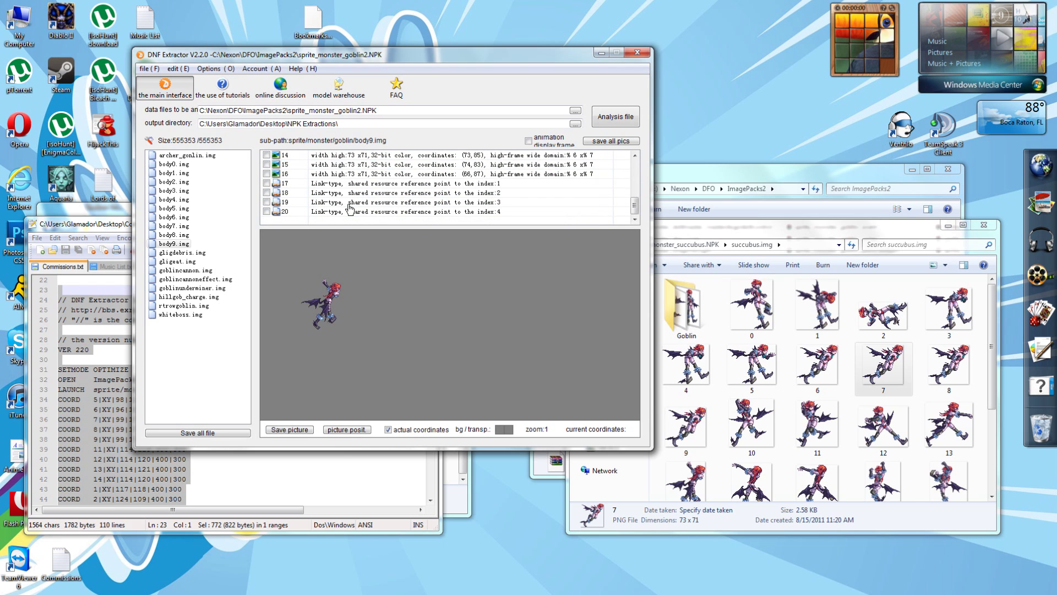
pyautogui.click(342, 174)
pyautogui.scroll(5, 342, 175)
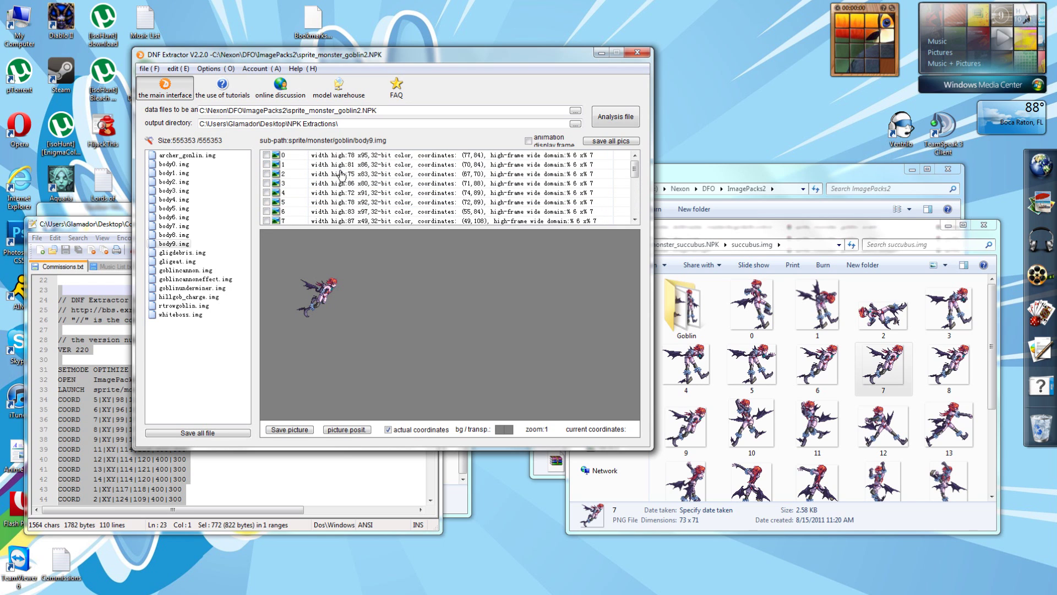
# - Replace the script & patch contents with the goblin2 script copied from Commissions.txt, without a blank first line, and try running it
pyautogui.click(178, 68)
pyautogui.click(193, 278)
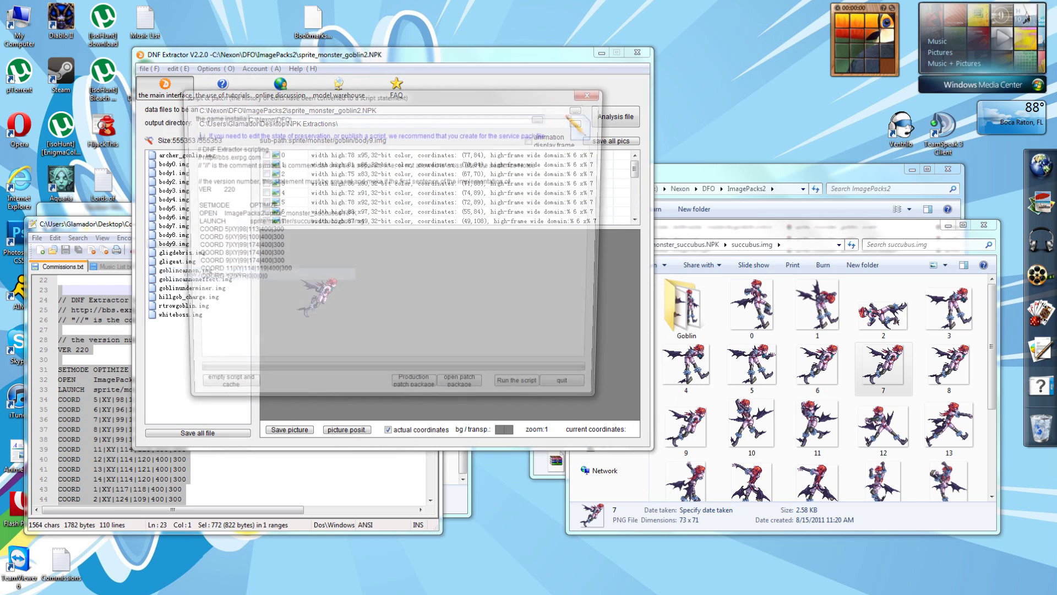
pyautogui.click(189, 289)
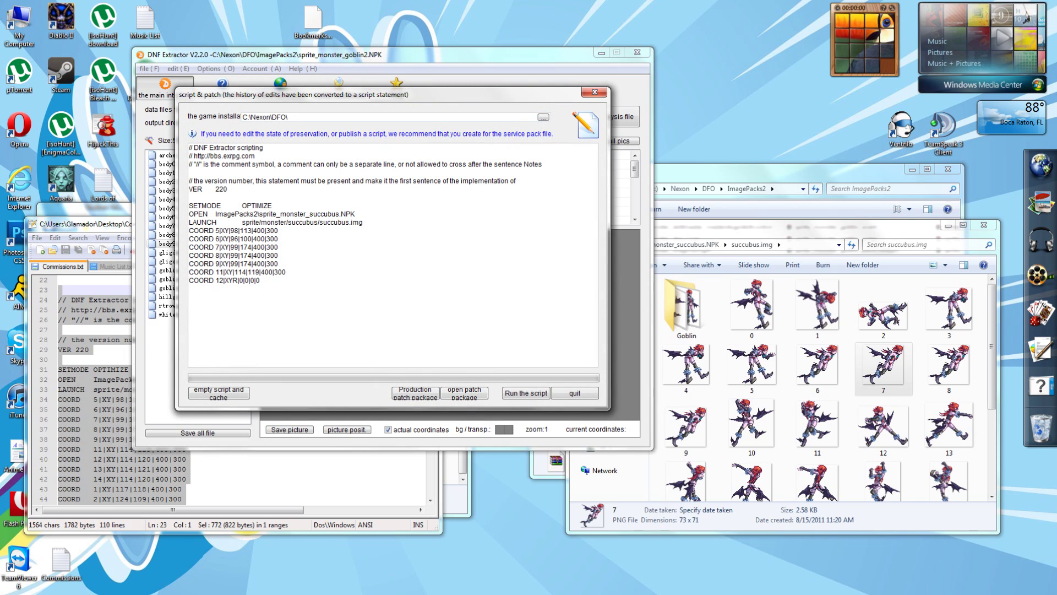
pyautogui.hotkey('ctrl', 'a')
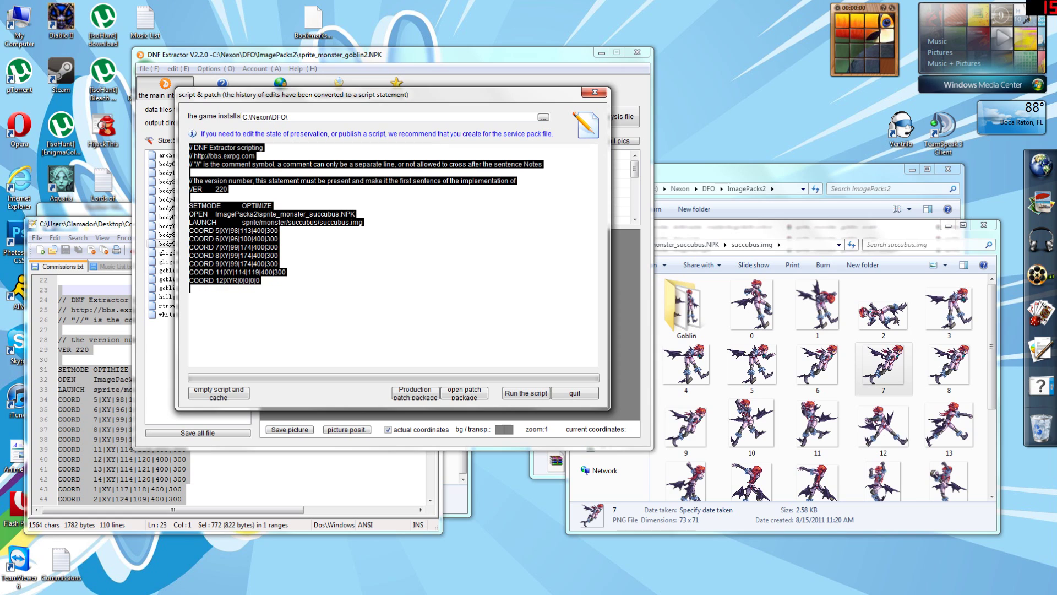
pyautogui.write('// DNF Extractor scripting // http://bbs.exrpg.com // "//" is the comment symbol, a comment can only be a separate line, or not allowed to cross after the sentence Notes  // the version number, this statement must be present and make it the first sentence of the implementation of VER\t220  SETMODE\tOPTIMIZE OPEN\tImagePacks2\\sprite_monster_goblin2.NPK LAUNCH\tsprite/monster/succubus/body9.img COORD 5|XY|98|113|400|300 COORD 6|XY|96|100|400|300 COORD 7|XY|99|174|400|300 COORD 8|XY|99|174|400|300 COORD 9|XY|99|174|400|300 COORD 11|XY|114|119|400|300 COORD 12|XY|114|120|400|300 COORD 13|XY|114|121|400|300 COORD 14|XY|114|120|400|300 COORD 1|XY|117|118|400|300 COORD 2|XY|124|109|400|300 COORD 3|XY|133|115|400|300 COORD 4|XY|133|105|400|300 COORD 0|XY|108|110|400|300 COORD 10|XY|108|110|400|300')
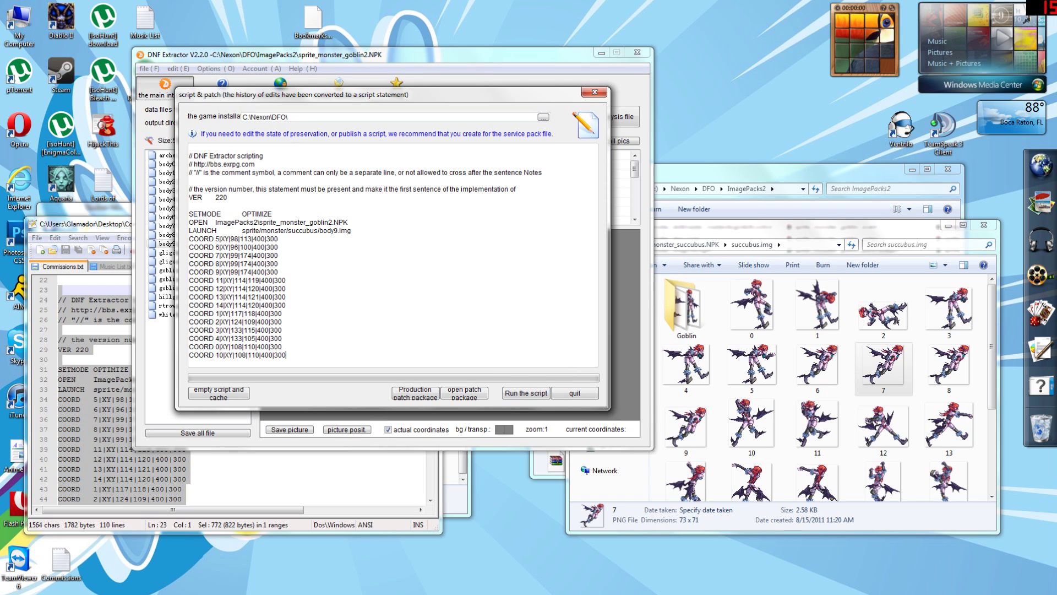
pyautogui.press('BackSpace')
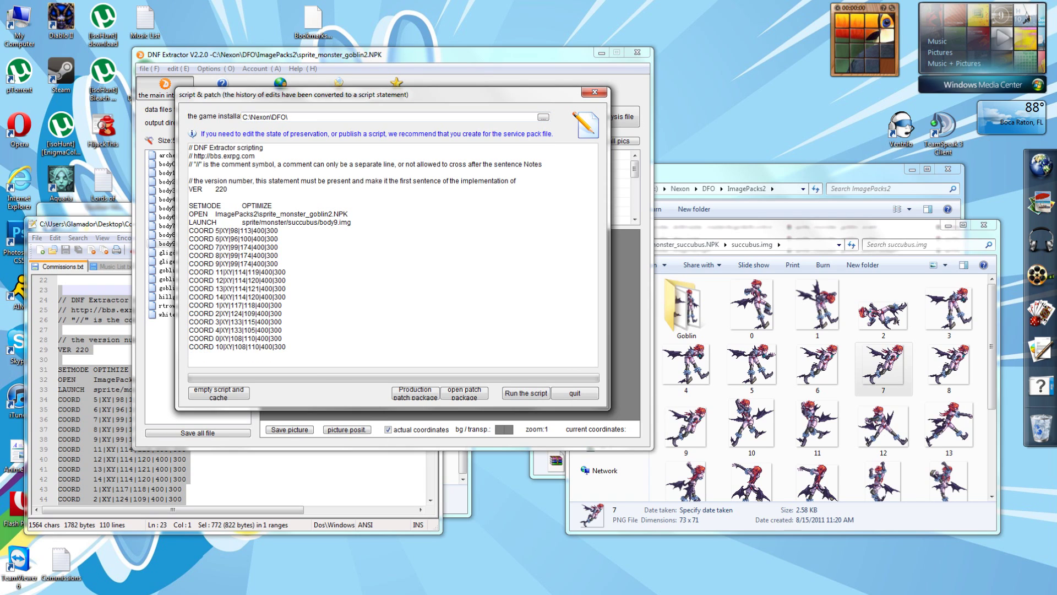
pyautogui.click(529, 395)
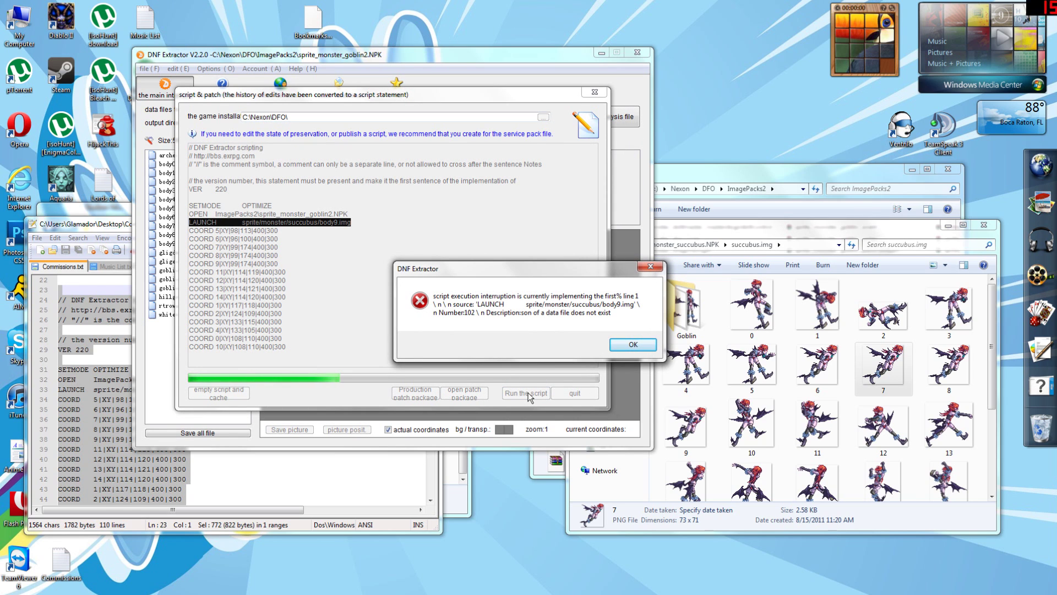
pyautogui.click(633, 344)
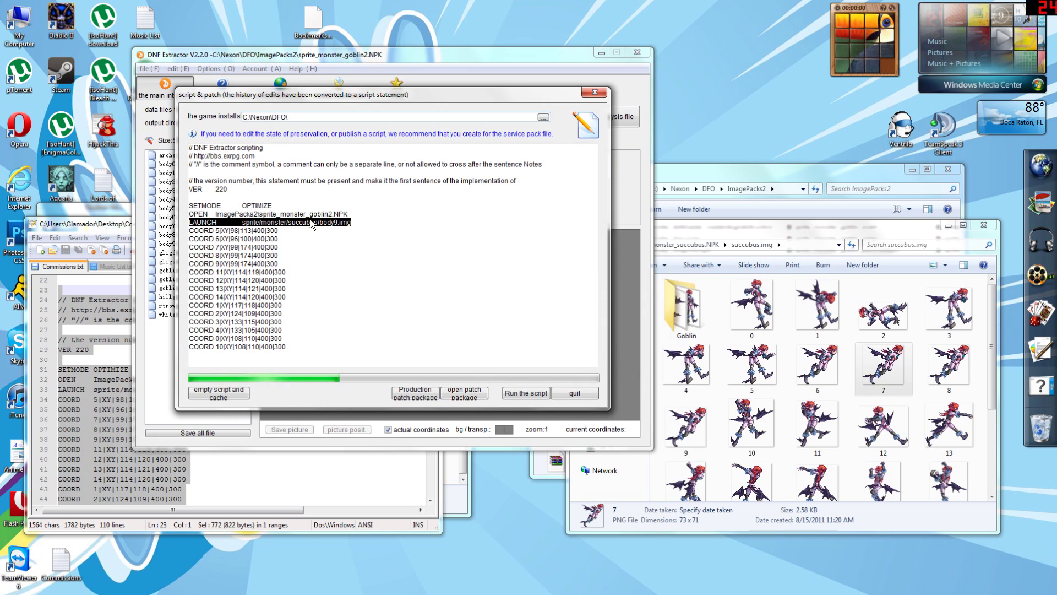
# - Correct the script's LAUNCH path to sprite/monster/goblin/body9.img and run the script again
pyautogui.click(310, 222)
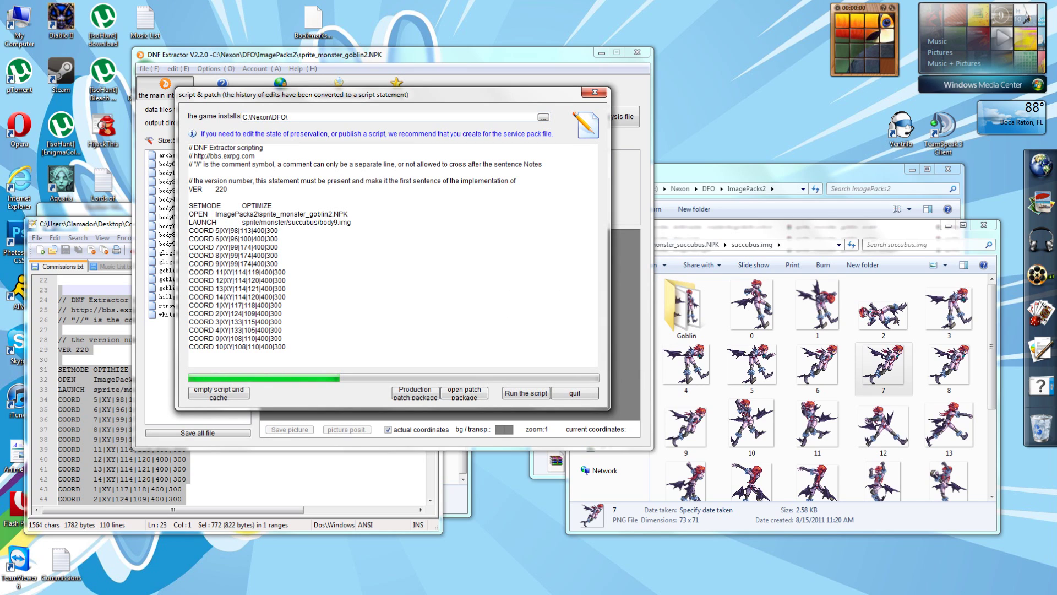
pyautogui.moveTo(317, 222); pyautogui.dragTo(288, 223)
pyautogui.write('goblin')
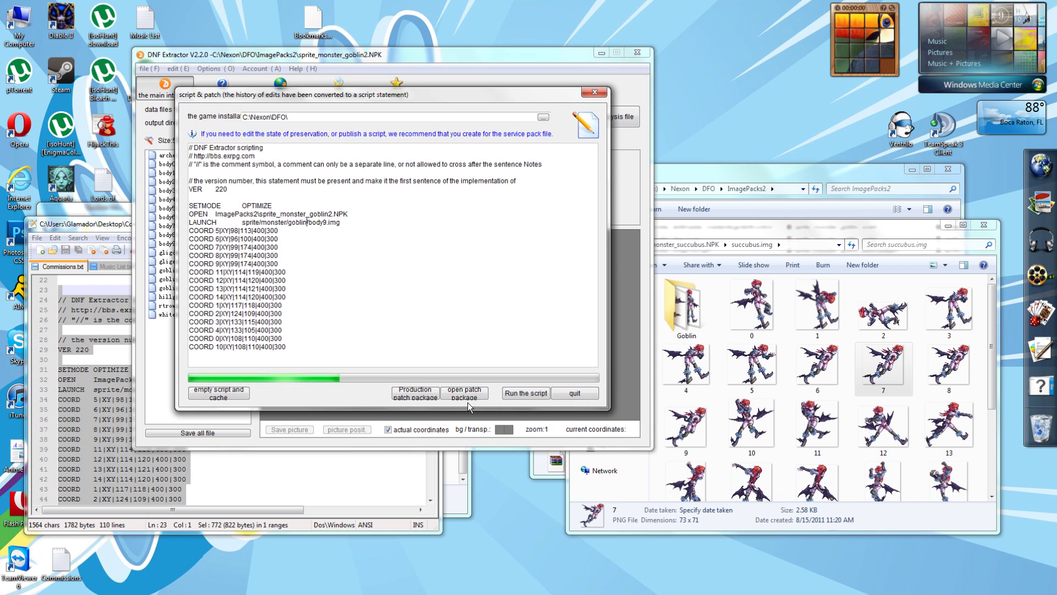
pyautogui.click(518, 393)
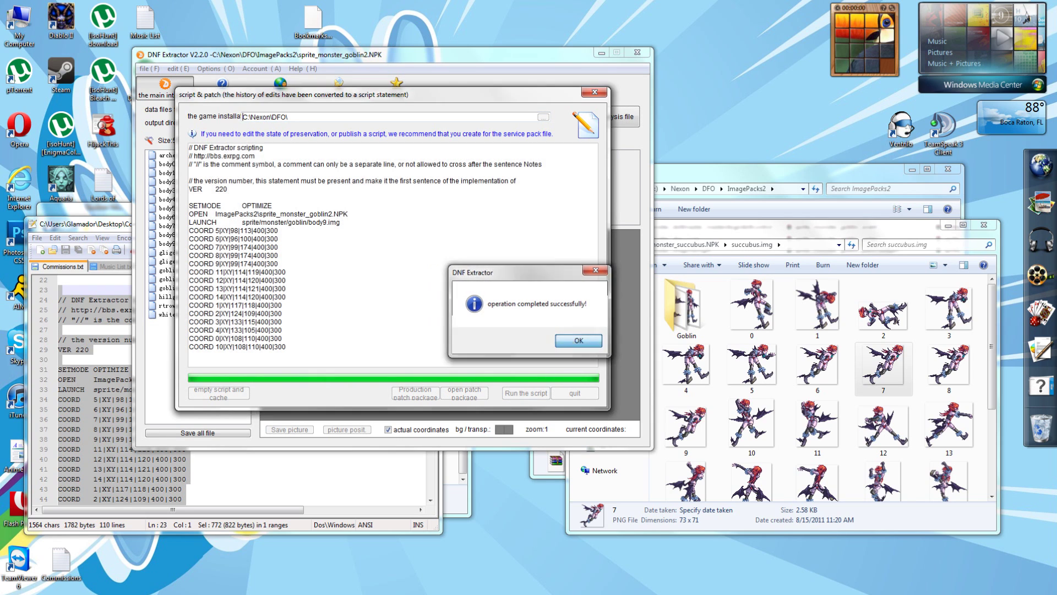
pyautogui.click(579, 341)
# - Look over the script's OPEN, LAUNCH and COORD lines and close the script & patch window
pyautogui.click(211, 206)
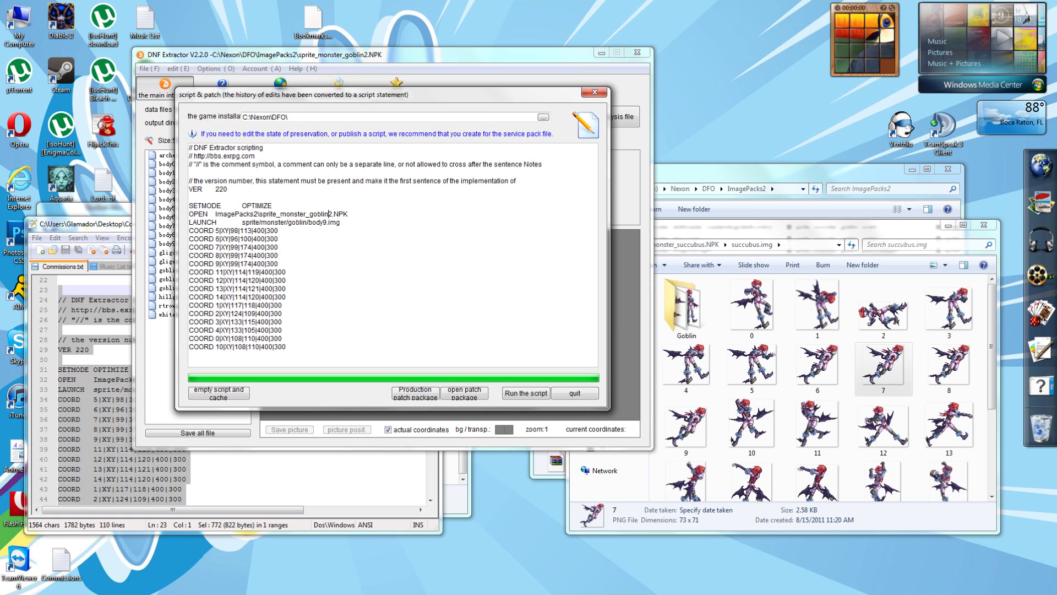
pyautogui.moveTo(332, 213); pyautogui.dragTo(309, 214)
pyautogui.click(309, 222)
pyautogui.click(288, 222)
pyautogui.click(278, 239)
pyautogui.click(564, 392)
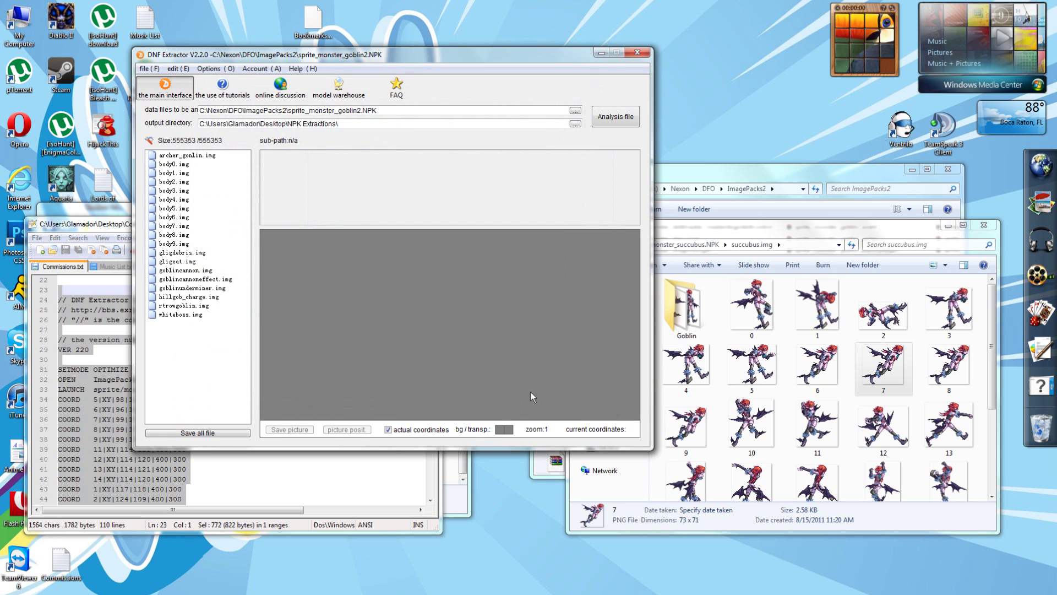
# - Reopen body9.img, play its checked frames as an animation and stop the playback
pyautogui.click(168, 244)
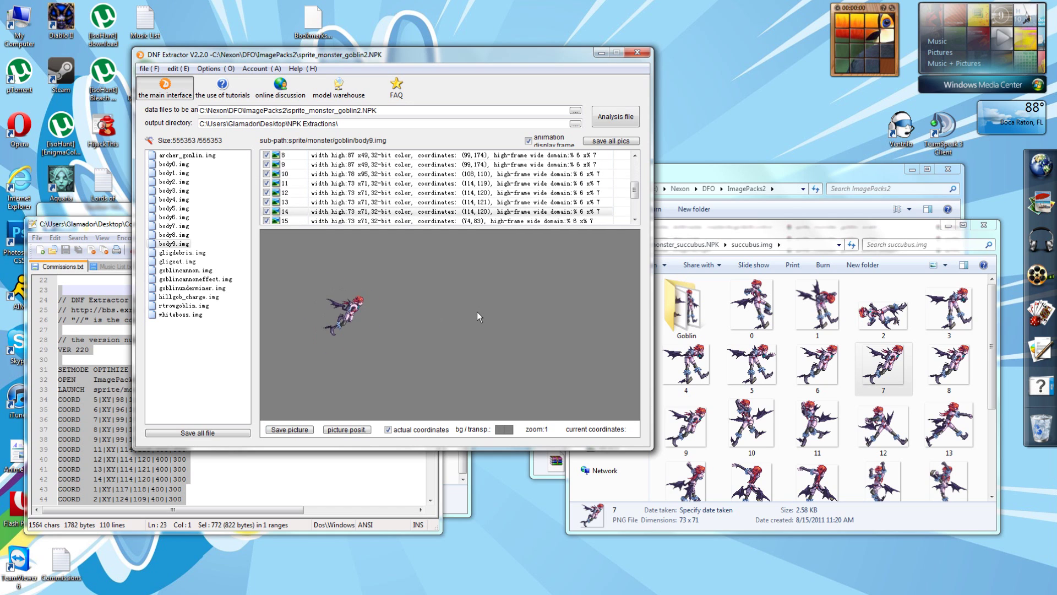
pyautogui.click(503, 174)
pyautogui.click(530, 141)
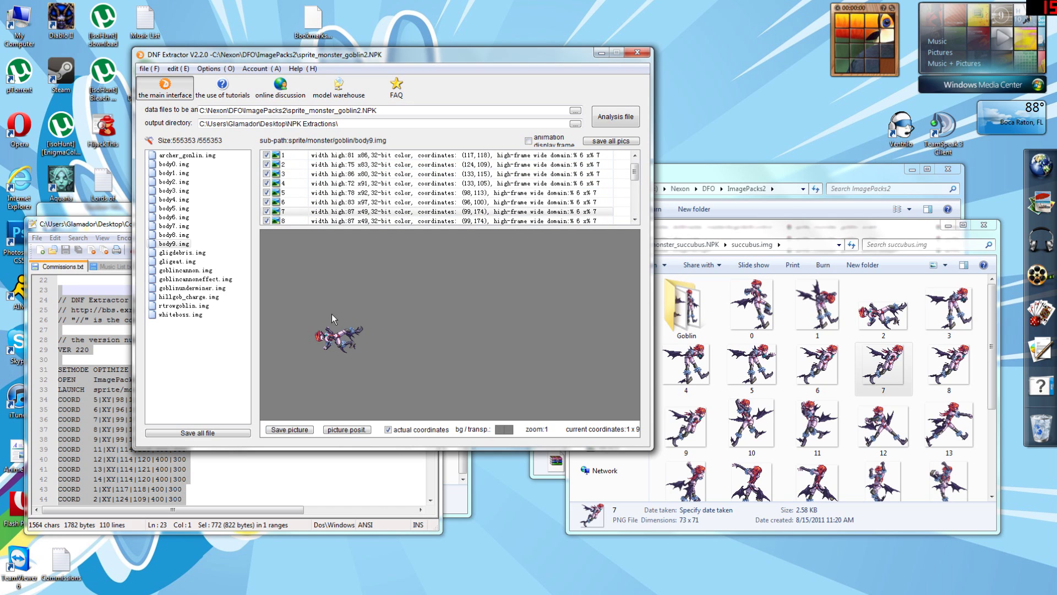
# - Step back and forth through the body9.img frames to check the position of each repositioned succubus sprite
pyautogui.click(357, 203)
pyautogui.press('Down')
pyautogui.press('Down')
pyautogui.press('Down')
pyautogui.press('Down')
pyautogui.press('Down')
pyautogui.press('Down')
pyautogui.press('Down')
pyautogui.press('Down')
pyautogui.press('Down')
pyautogui.press('Down')
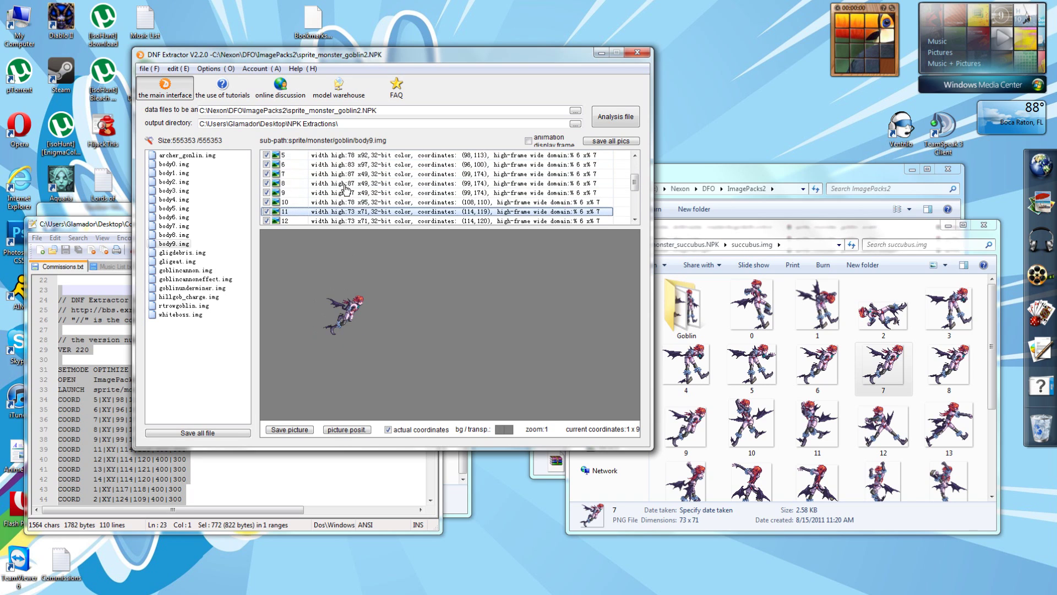
pyautogui.press('Up')
pyautogui.press('Up')
pyautogui.press('Up')
pyautogui.press('Up')
pyautogui.press('Down')
pyautogui.press('Down')
pyautogui.press('Up')
pyautogui.press('Up')
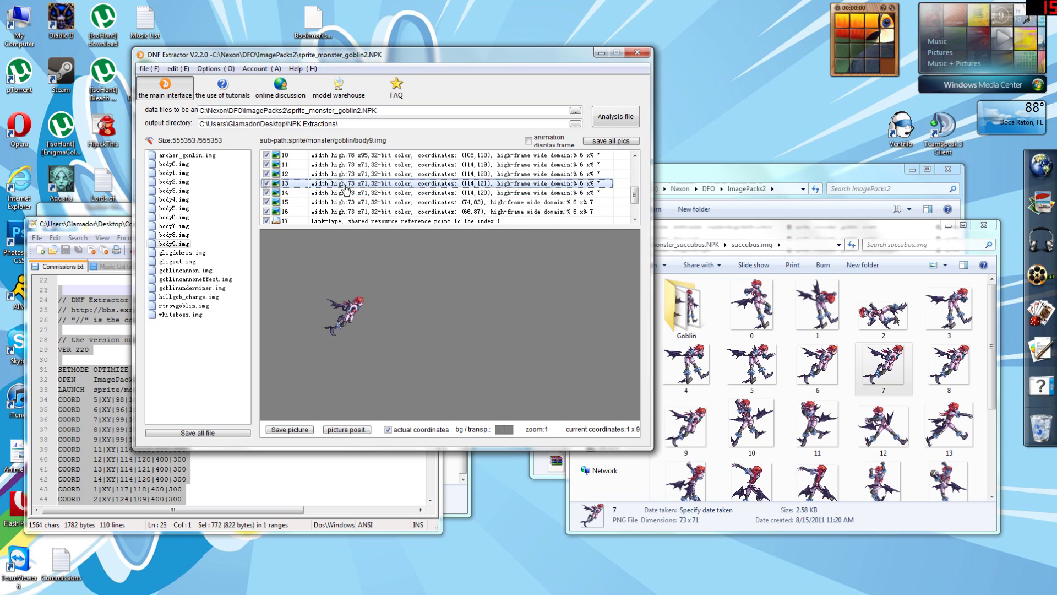
# - Compare the sprite positions of frames 15 and 16 in body9.img by alternating between them
pyautogui.press('Down')
pyautogui.press('Down')
pyautogui.press('Down')
pyautogui.press('Down')
pyautogui.press('Up')
pyautogui.press('Down')
pyautogui.press('Up')
pyautogui.press('Down')
pyautogui.press('Up')
pyautogui.press('Down')
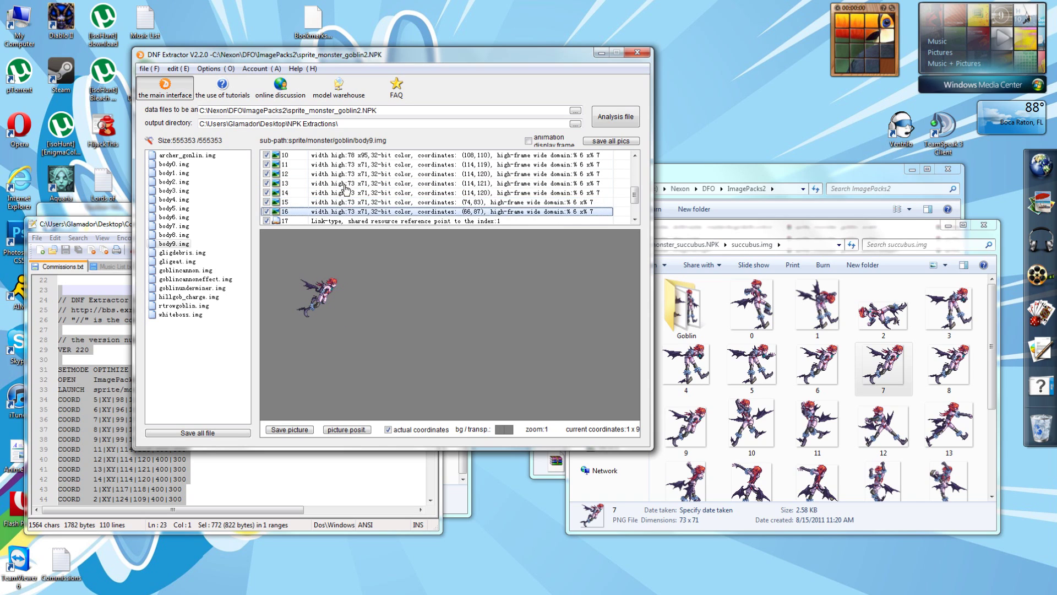
pyautogui.press('Up')
pyautogui.press('Down')
pyautogui.press('Up')
pyautogui.press('Down')
pyautogui.press('Up')
pyautogui.press('Down')
pyautogui.press('Up')
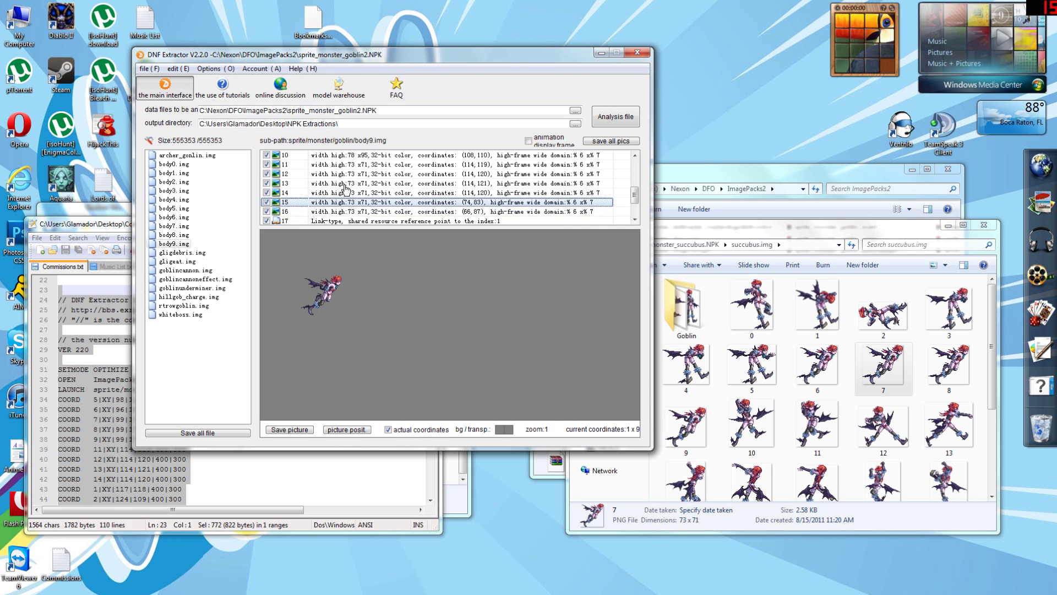
pyautogui.press('Down')
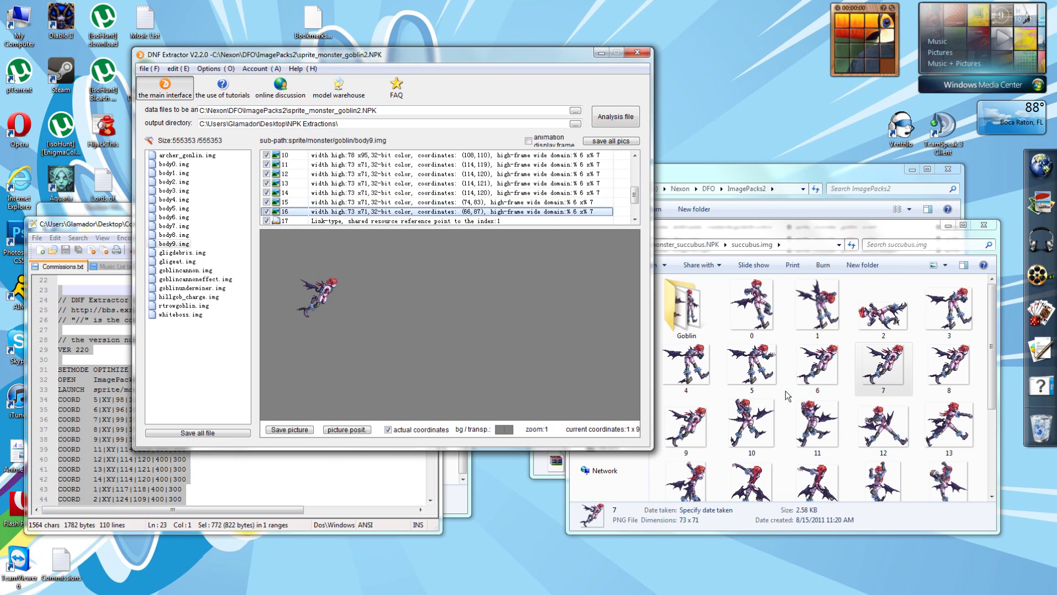
# - Switch to the succubus.img folder in Explorer and examine succubus frames 6 to 9
pyautogui.click(797, 392)
pyautogui.scroll(-2, 809, 368)
pyautogui.press('Right')
pyautogui.press('Right')
pyautogui.press('Right')
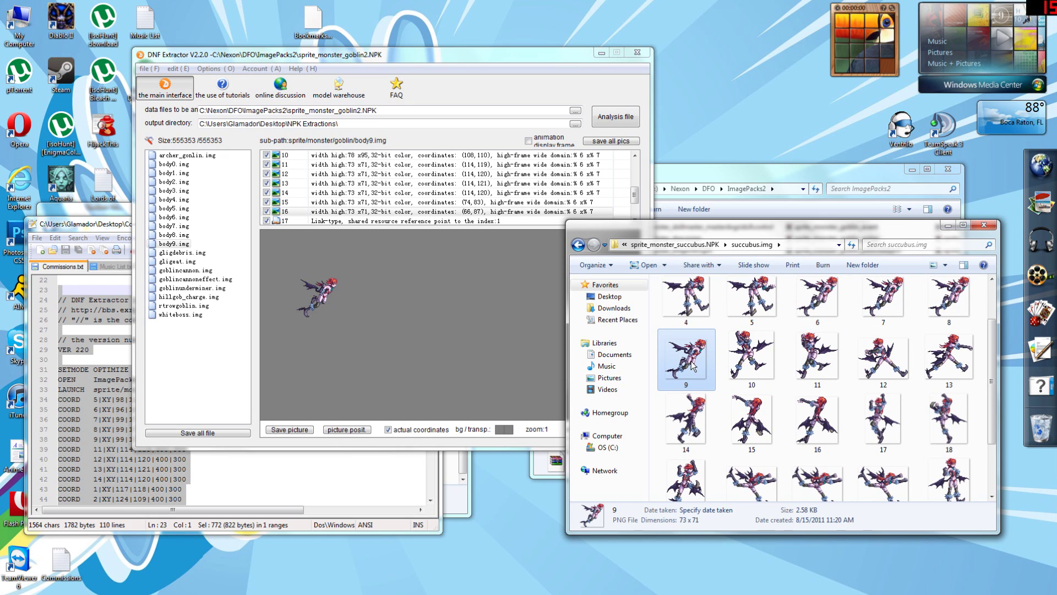
# - Open the extracted body9.img folder under sprite_monster_goblin2.NPK and inspect original goblin frames 14 and 16
pyautogui.click(453, 468)
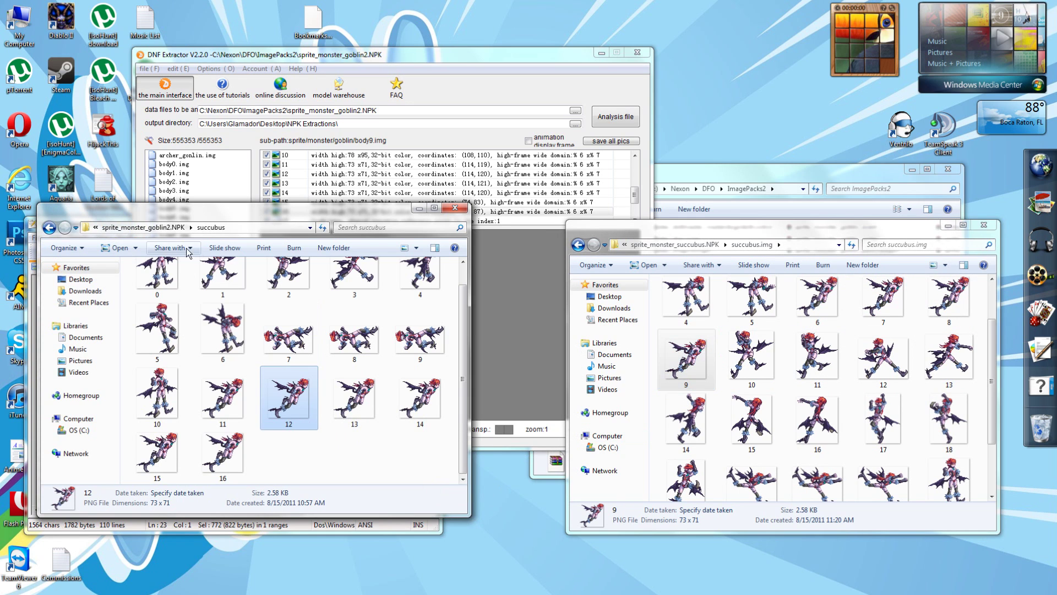
pyautogui.click(144, 226)
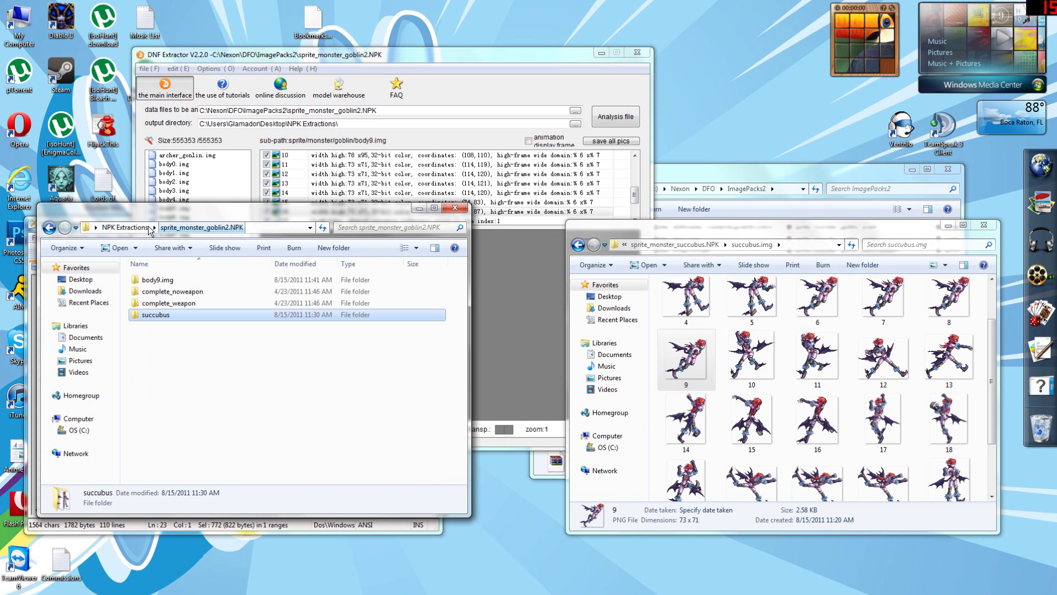
pyautogui.doubleClick(160, 279)
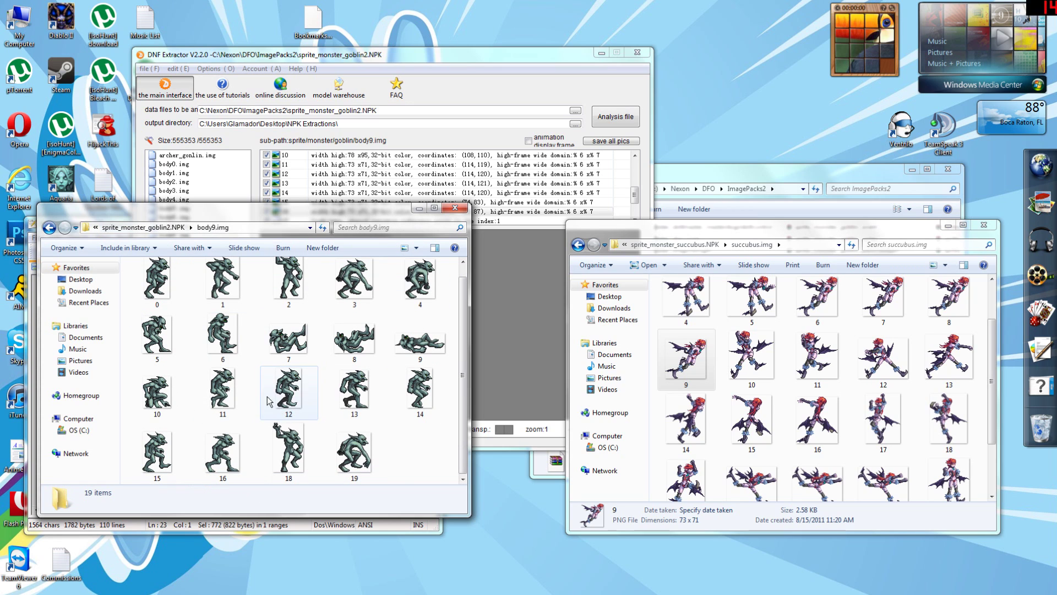
pyautogui.click(414, 391)
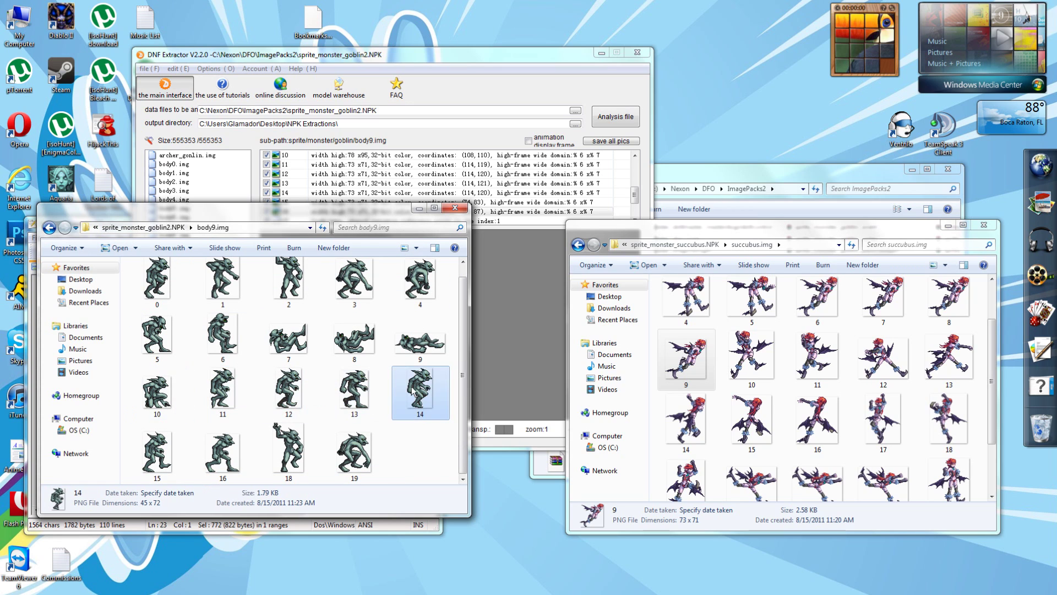
pyautogui.click(218, 455)
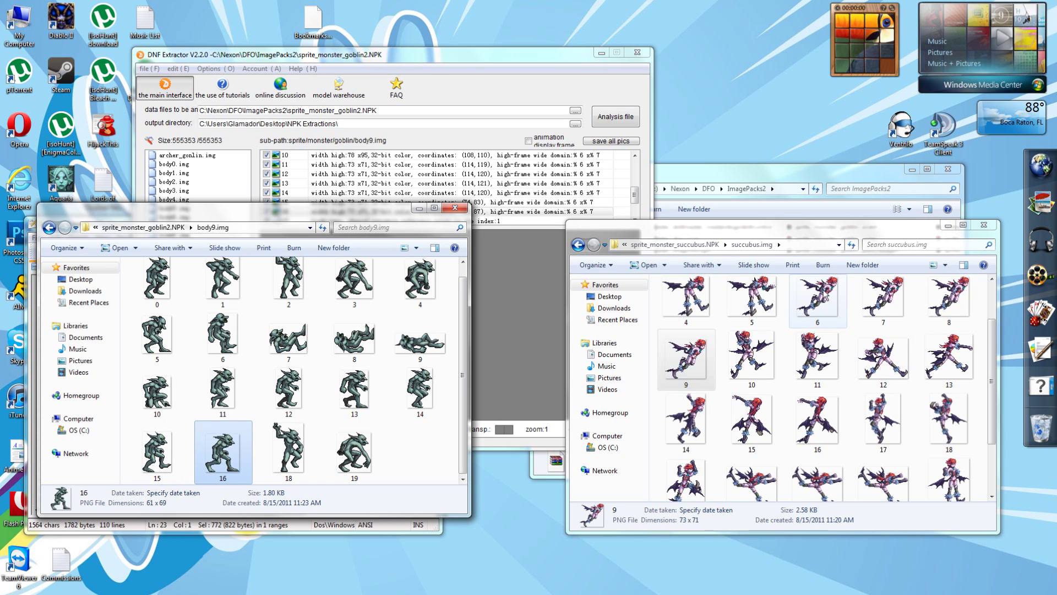
# - Review succubus frames 6 to 9 against the goblin frames and return to DNF Extractor
pyautogui.click(819, 300)
pyautogui.press('Right')
pyautogui.press('Right')
pyautogui.press('Right')
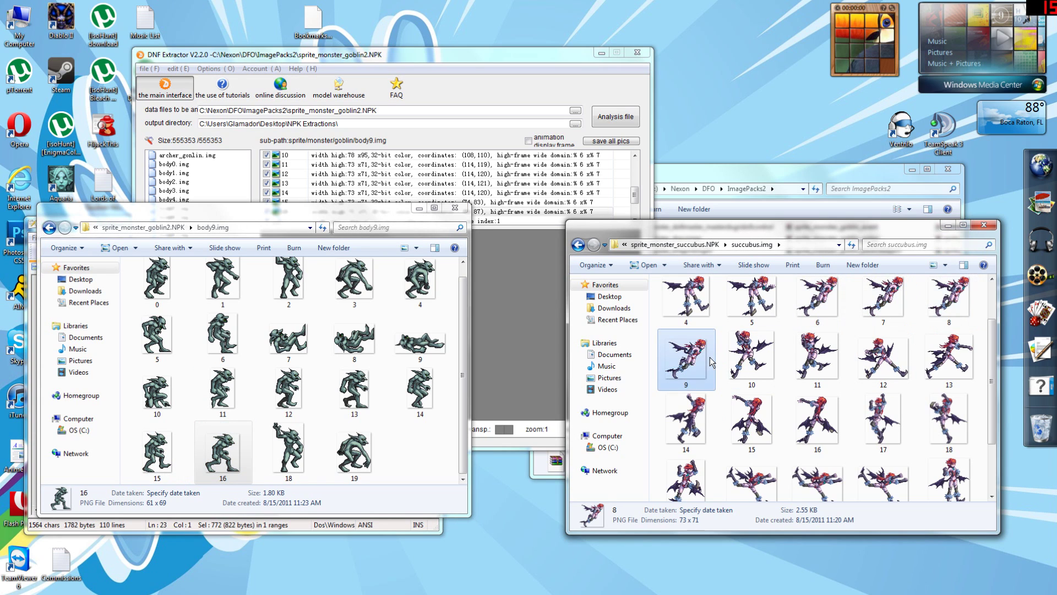
pyautogui.moveTo(709, 357); pyautogui.dragTo(493, 295)
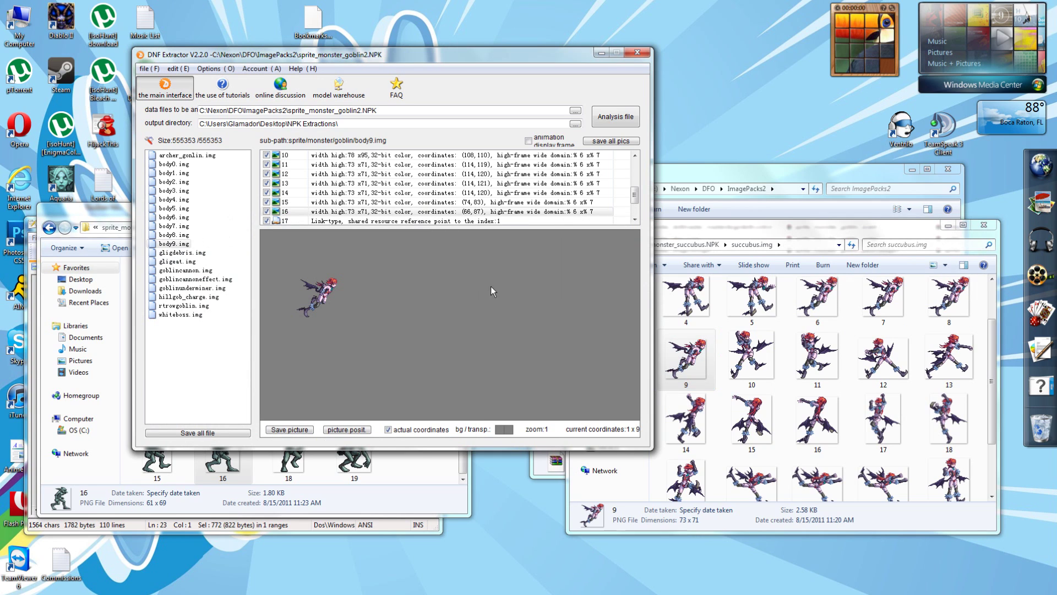
# - Check body9.img frames 12 to 16 one by one to compare their sprite positions
pyautogui.click(443, 204)
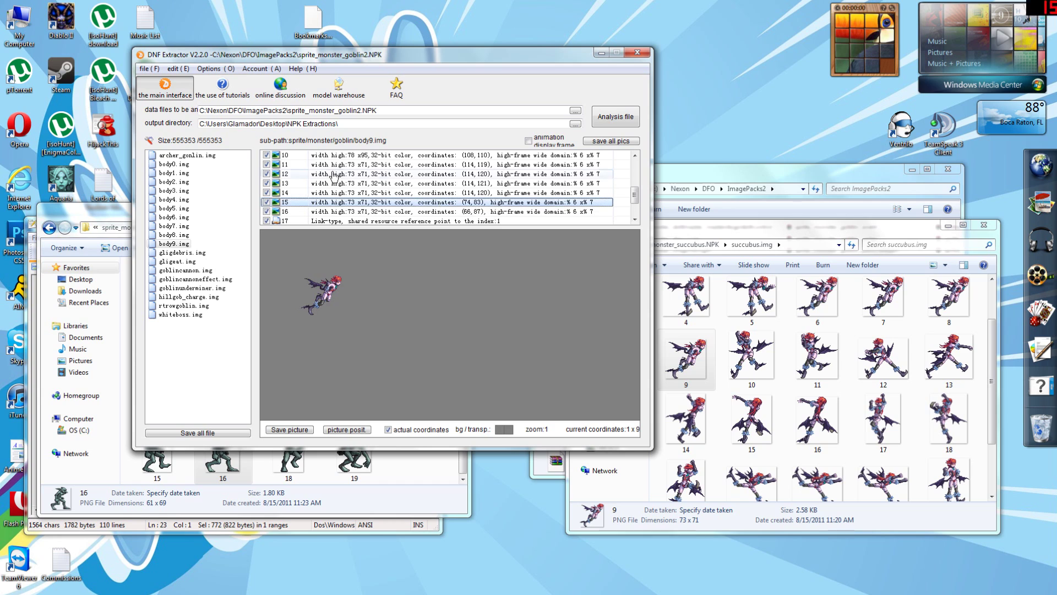
pyautogui.click(325, 174)
pyautogui.click(325, 184)
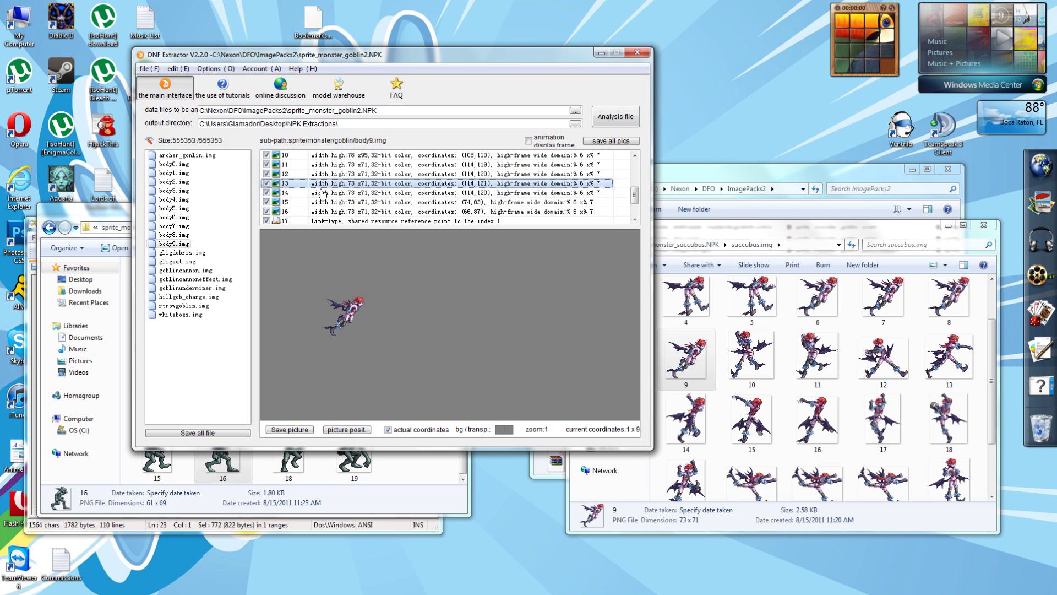
pyautogui.click(326, 193)
pyautogui.click(328, 203)
pyautogui.click(329, 212)
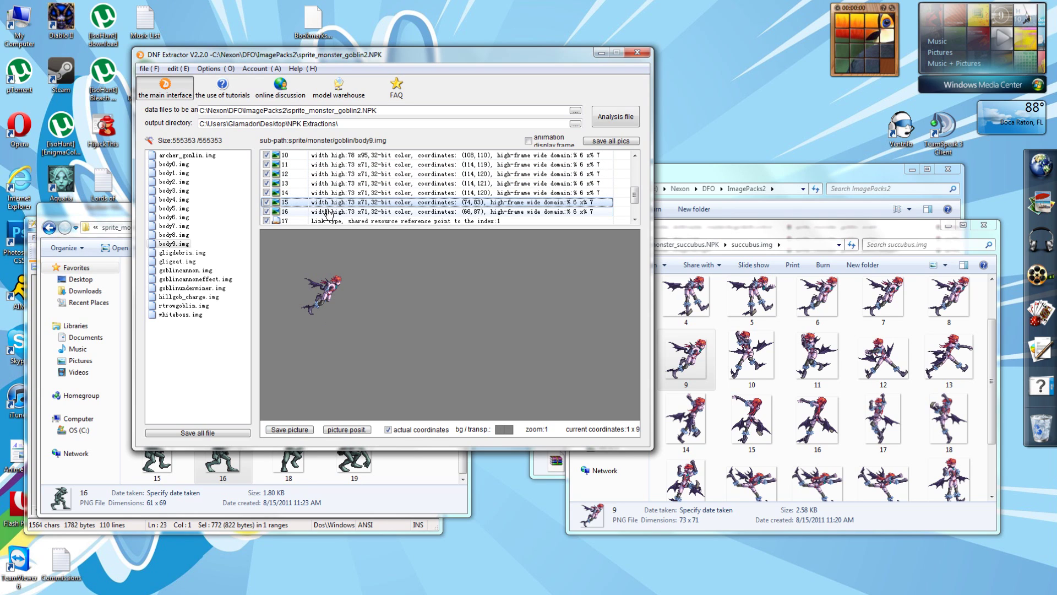
pyautogui.click(329, 212)
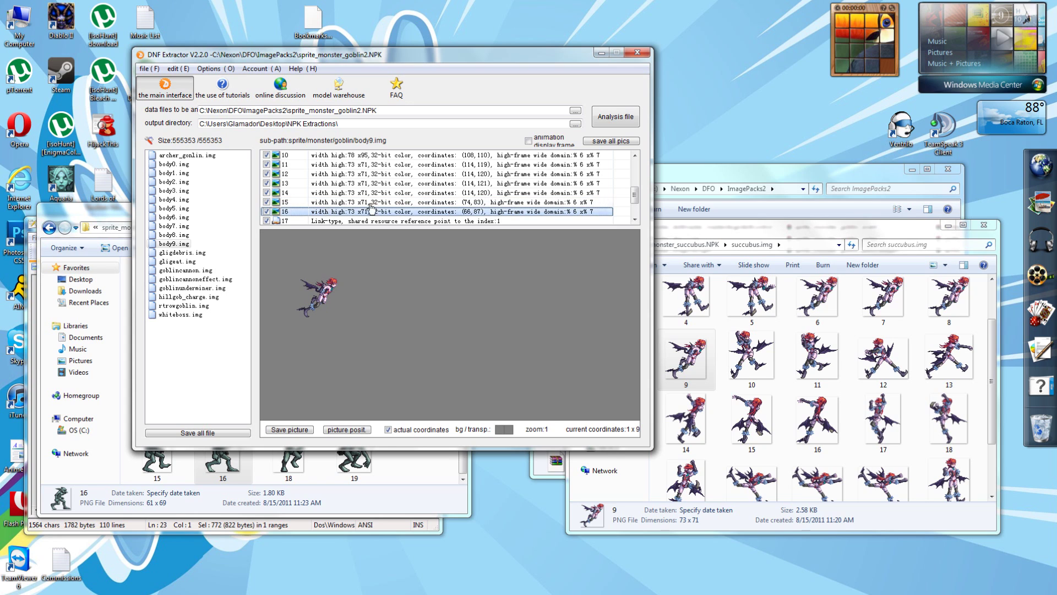
# - Set the texture coordinates of body9.img frame 15 to 114, 120
pyautogui.click(432, 203)
pyautogui.rightClick(432, 204)
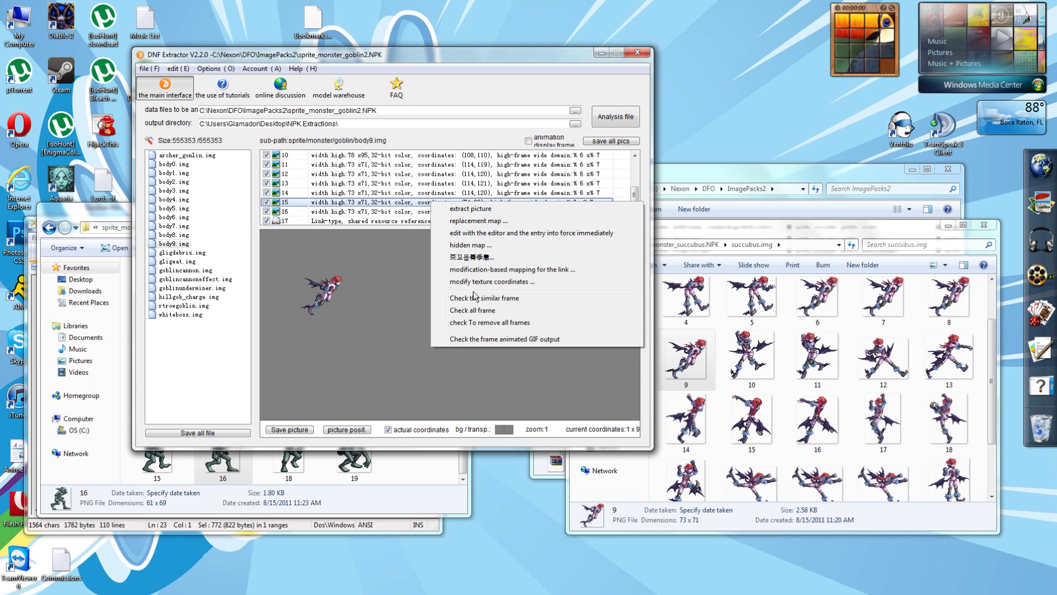
pyautogui.click(473, 282)
pyautogui.moveTo(488, 213); pyautogui.dragTo(586, 252)
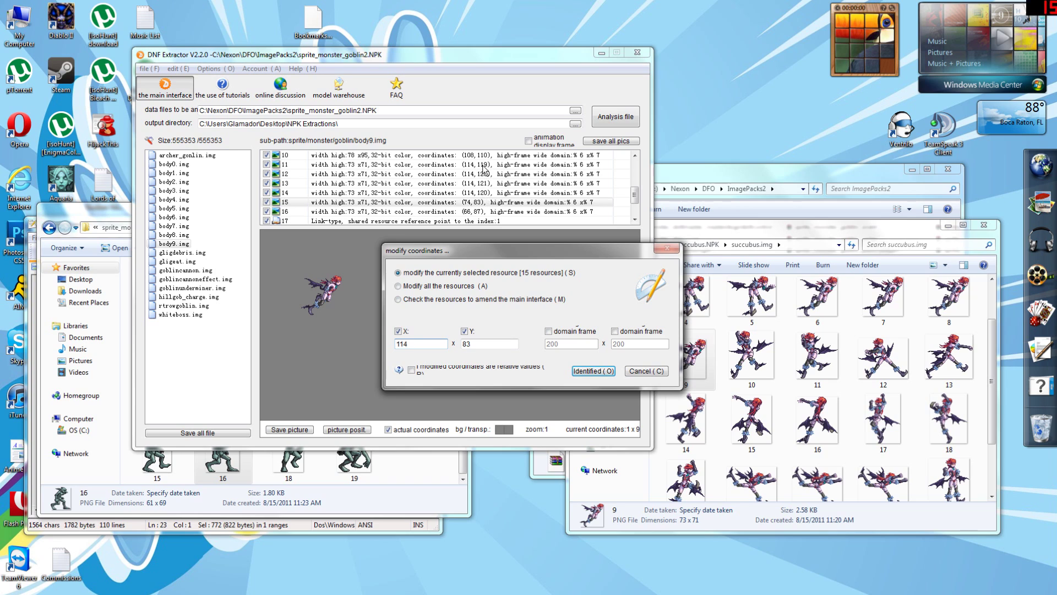
pyautogui.press('Tab')
pyautogui.write('1')
pyautogui.press('Return')
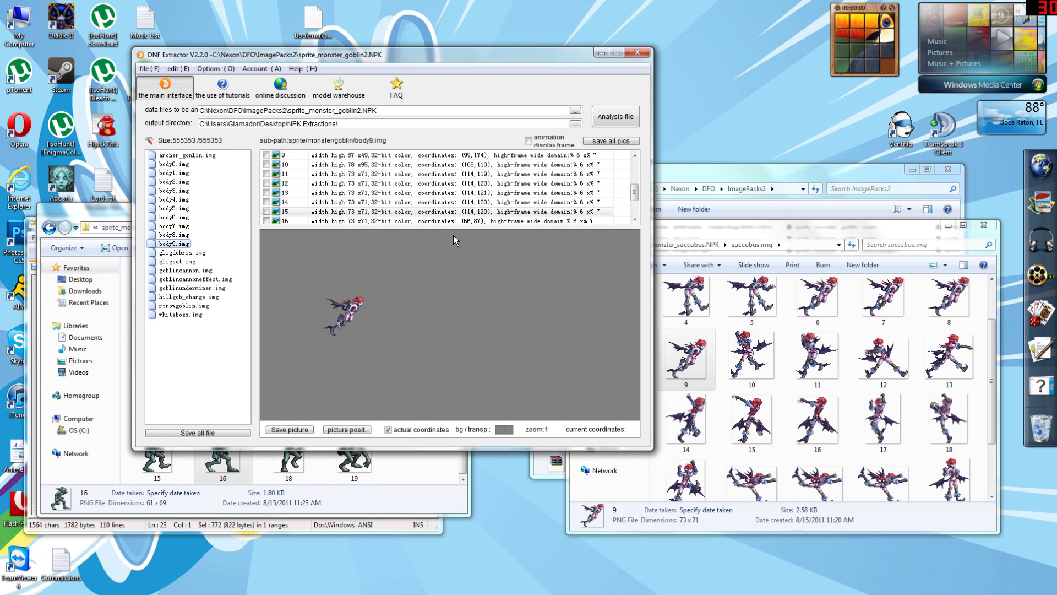
# - Set the texture coordinates of body9.img frame 16 to 114, 118
pyautogui.click(439, 221)
pyautogui.rightClick(439, 221)
pyautogui.click(468, 297)
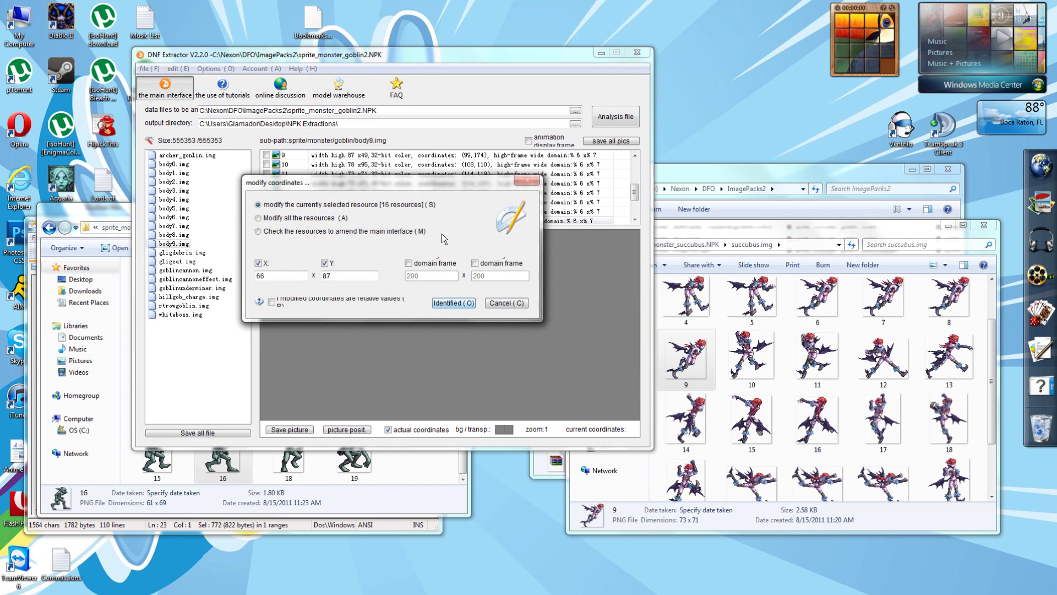
pyautogui.moveTo(419, 187); pyautogui.dragTo(536, 255)
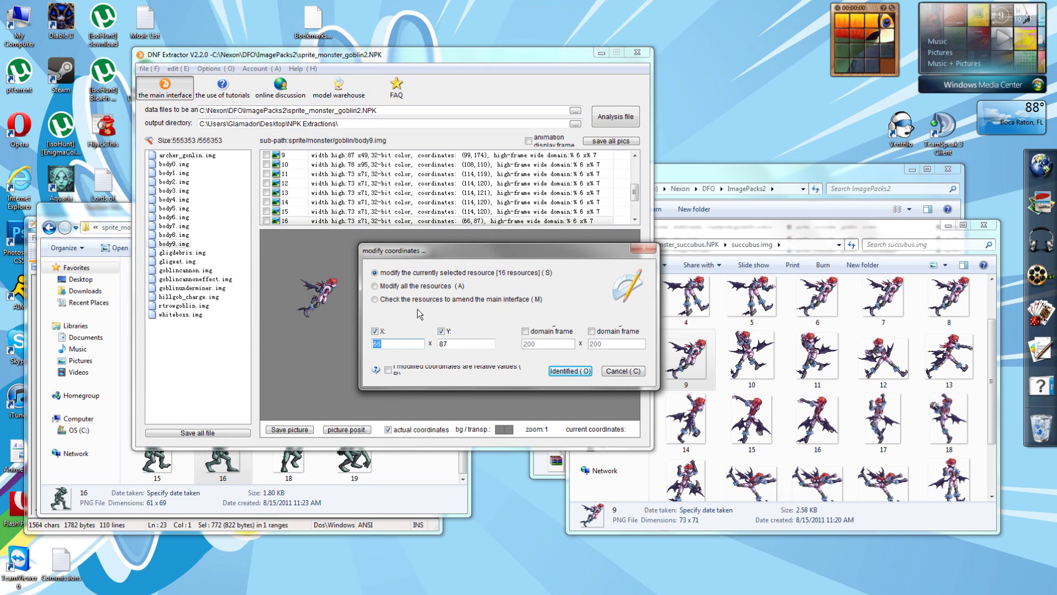
pyautogui.write('114')
pyautogui.press('Tab')
pyautogui.press('Return')
# - Change the Y coordinate of body9.img frame 15 to 119
pyautogui.rightClick(451, 207)
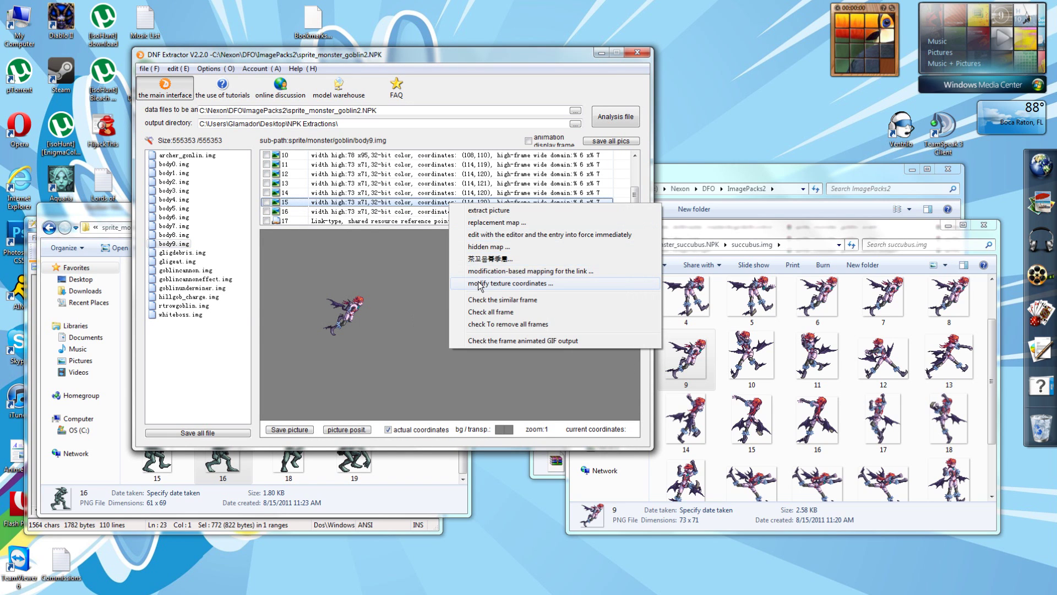
pyautogui.click(485, 283)
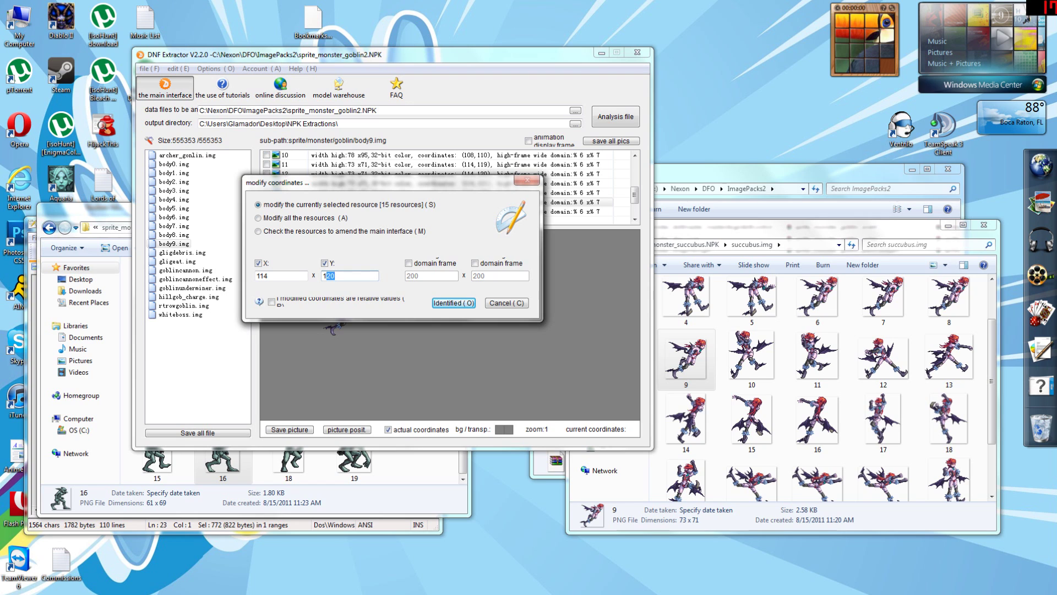
pyautogui.write('119')
pyautogui.press('Return')
# - Go back and forth through body9.img frames 11 to 17 to check how smoothly the sprite positions line up
pyautogui.click(396, 177)
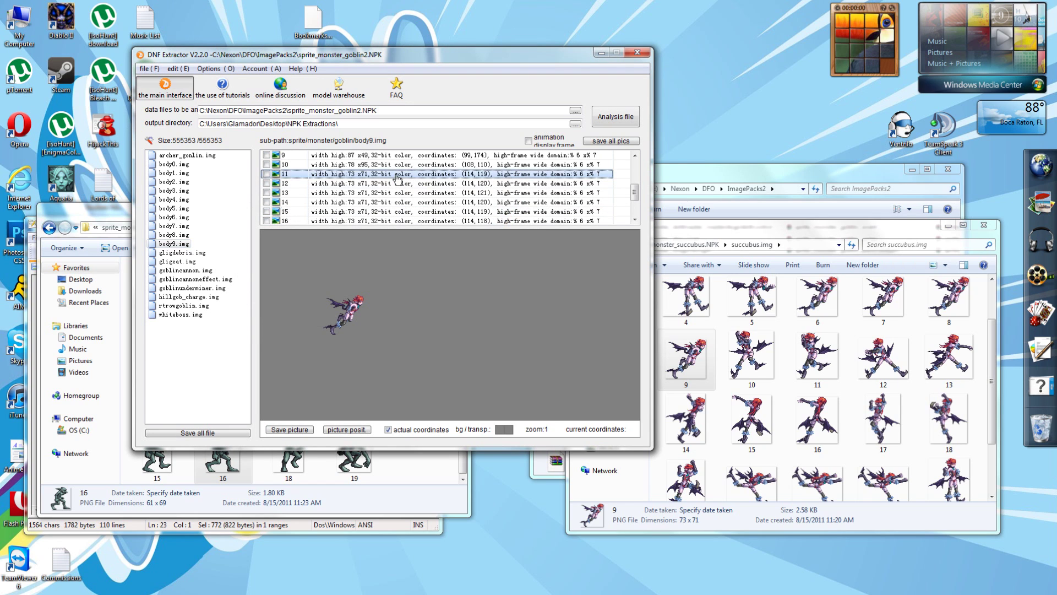
pyautogui.press('Down')
pyautogui.press('Down')
pyautogui.press('Down')
pyautogui.press('Down')
pyautogui.press('Down')
pyautogui.press('Down')
pyautogui.press('Down')
pyautogui.press('Up')
pyautogui.press('Up')
pyautogui.press('Up')
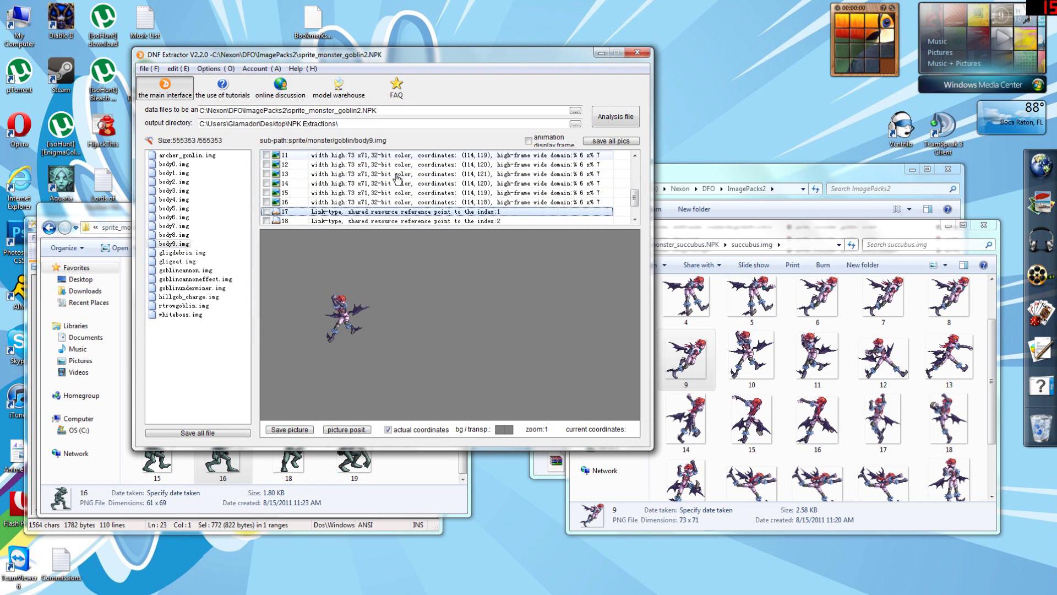
pyautogui.press('Up')
pyautogui.press('Up')
pyautogui.press('Up')
pyautogui.press('Up')
pyautogui.press('Up')
pyautogui.press('Down')
pyautogui.press('Down')
pyautogui.press('Down')
pyautogui.press('Down')
pyautogui.press('Down')
pyautogui.press('Down')
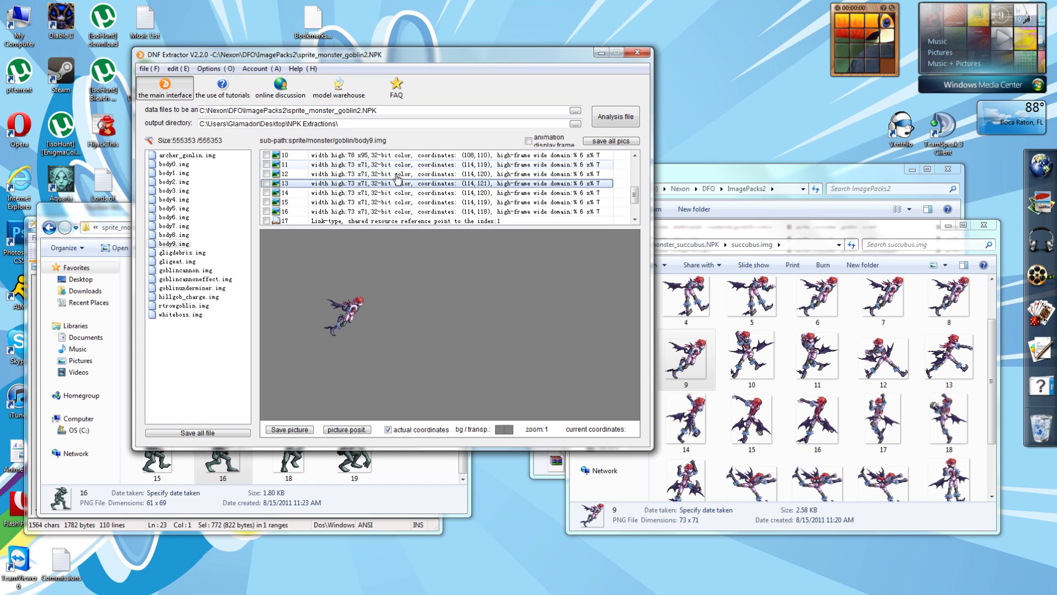
pyautogui.press('Up')
pyautogui.press('Up')
pyautogui.press('Up')
pyautogui.press('Up')
pyautogui.press('Up')
pyautogui.press('Down')
pyautogui.press('Down')
pyautogui.press('Down')
pyautogui.press('Down')
pyautogui.press('Down')
pyautogui.press('Down')
pyautogui.press('Up')
pyautogui.press('Up')
pyautogui.press('Up')
pyautogui.press('Up')
pyautogui.press('Up')
pyautogui.press('Up')
pyautogui.press('Down')
pyautogui.press('Down')
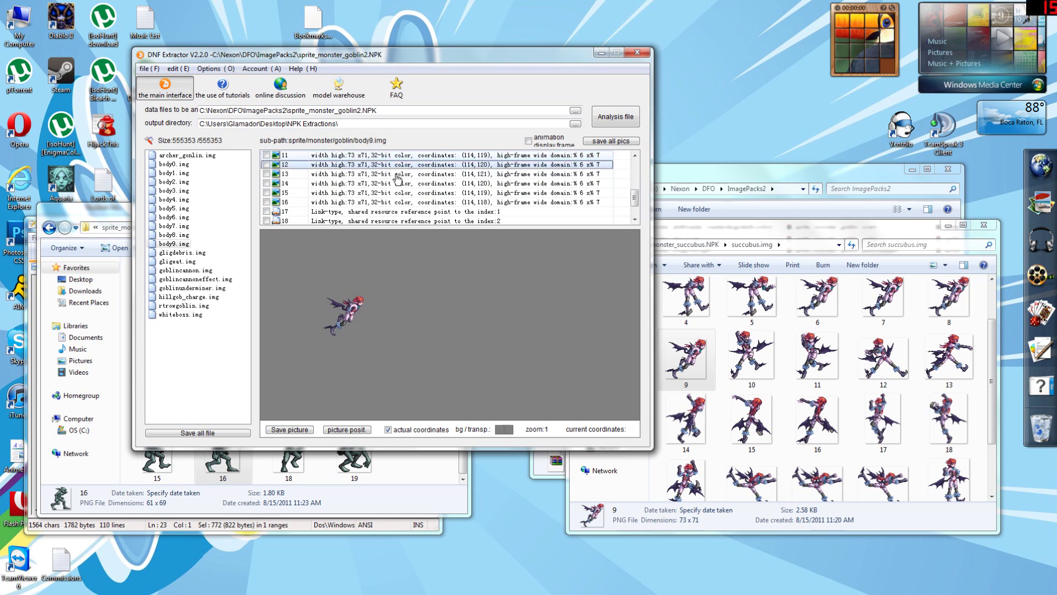
# - Check only body9.img frames 11 to 16 and export the checked frames as an animated GIF
pyautogui.click(266, 155)
pyautogui.click(267, 165)
pyautogui.rightClick(312, 163)
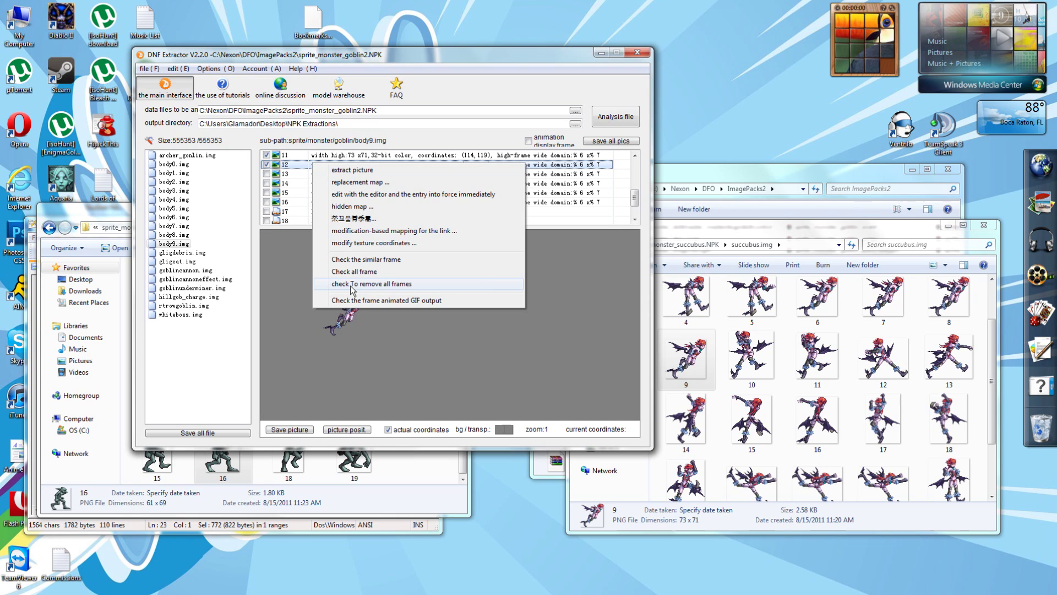
pyautogui.click(351, 285)
pyautogui.click(267, 155)
pyautogui.click(268, 184)
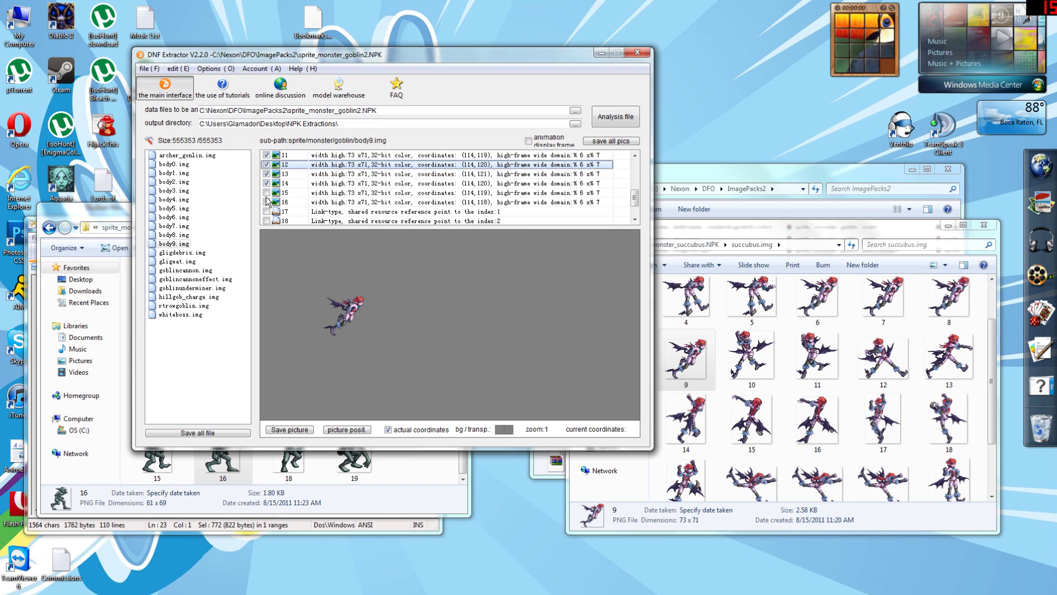
pyautogui.click(292, 156)
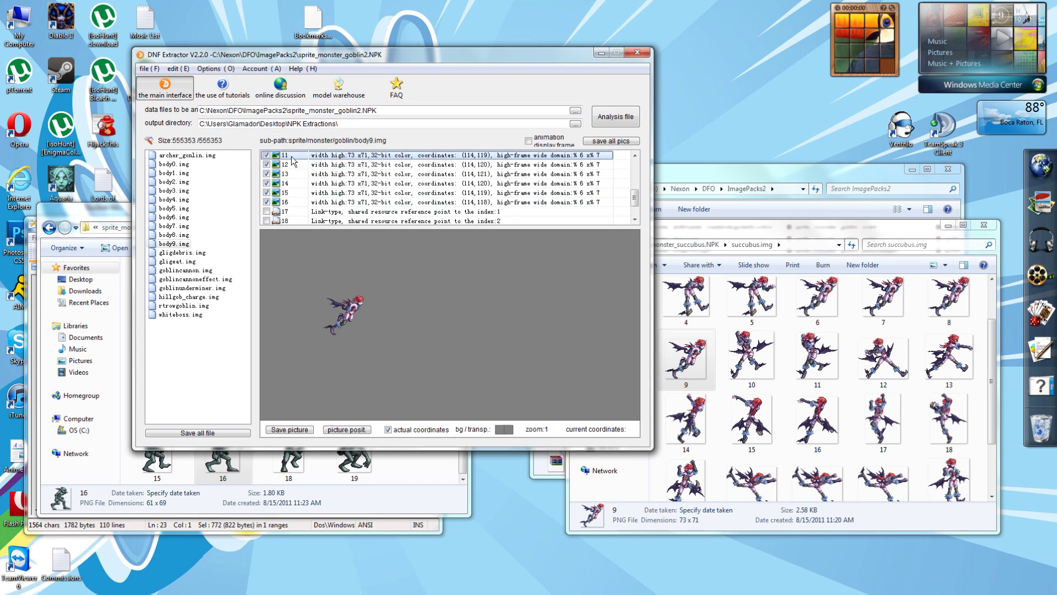
pyautogui.rightClick(293, 157)
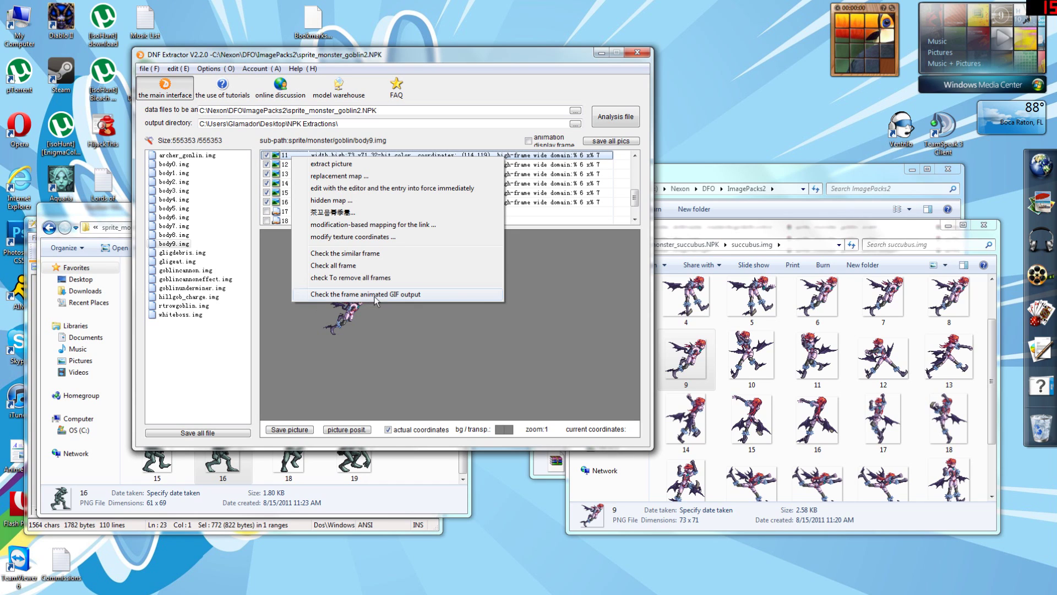
pyautogui.click(401, 295)
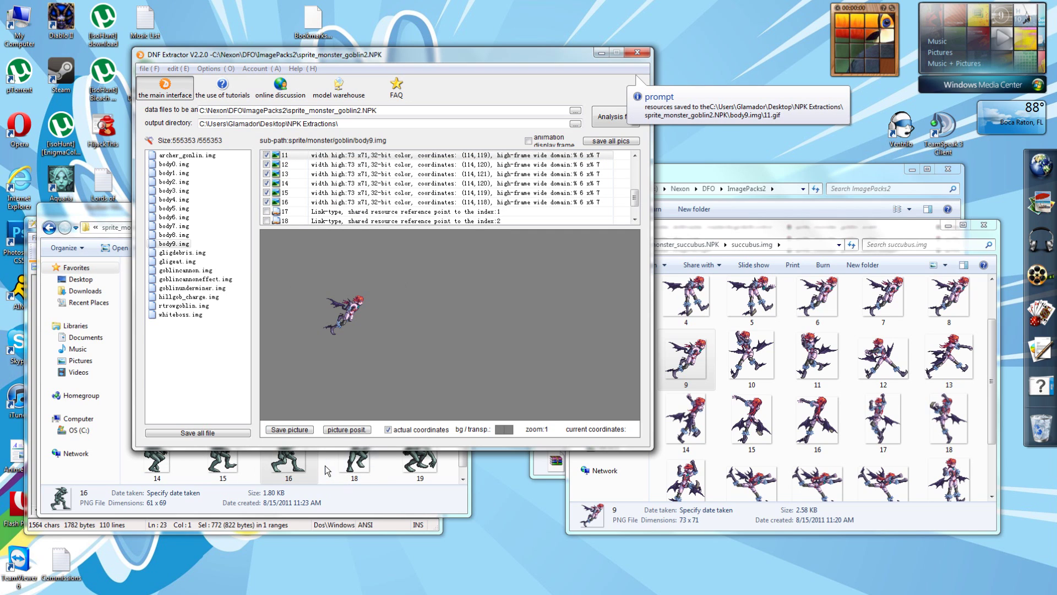
# - View the exported 11.gif from the extracted body9.img folder in IrfanView and close it
pyautogui.click(325, 464)
pyautogui.click(228, 393)
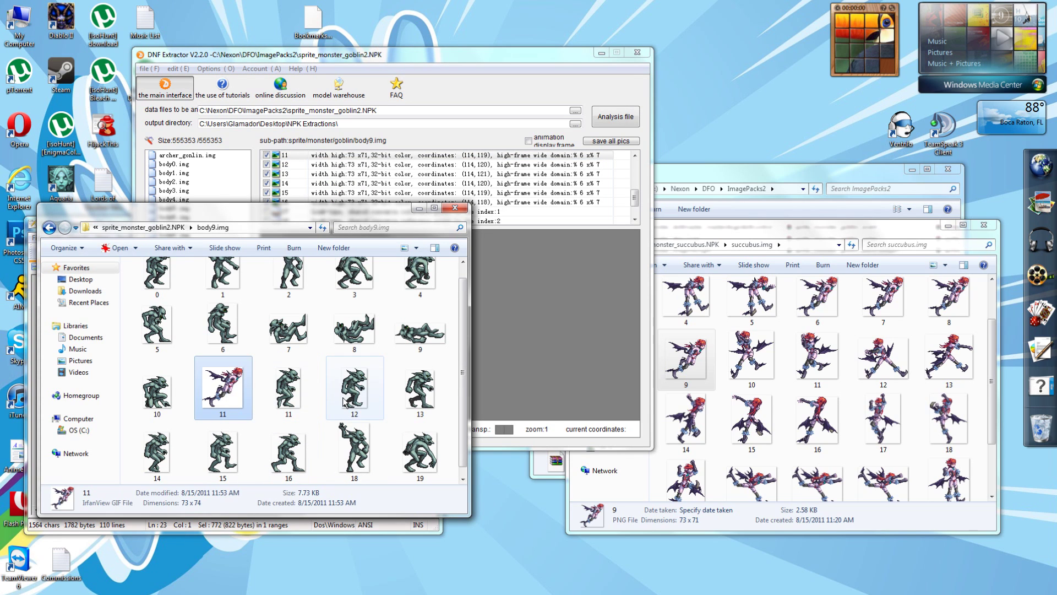
pyautogui.doubleClick(202, 383)
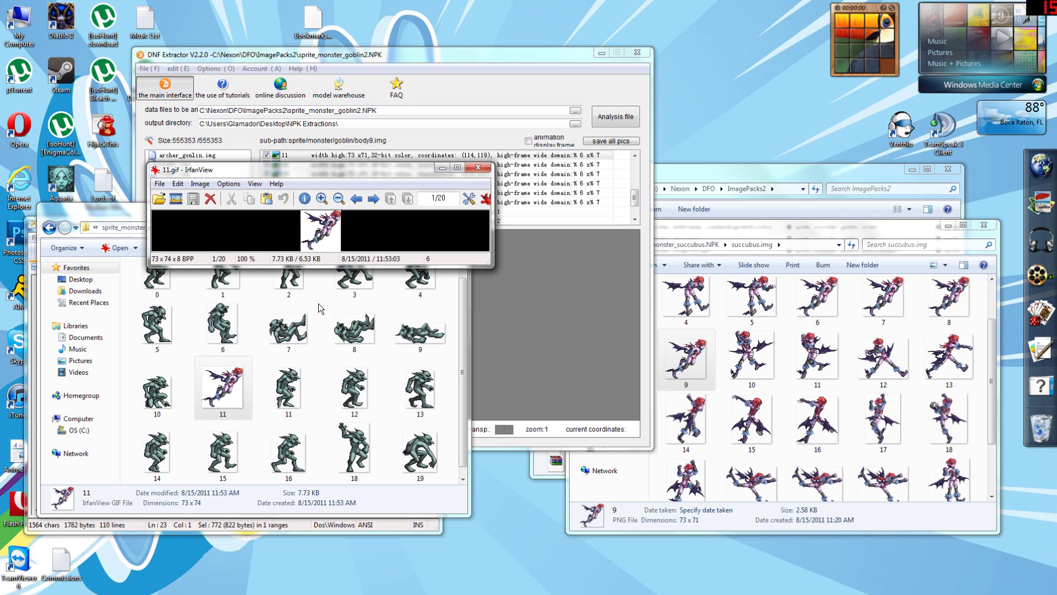
pyautogui.click(478, 167)
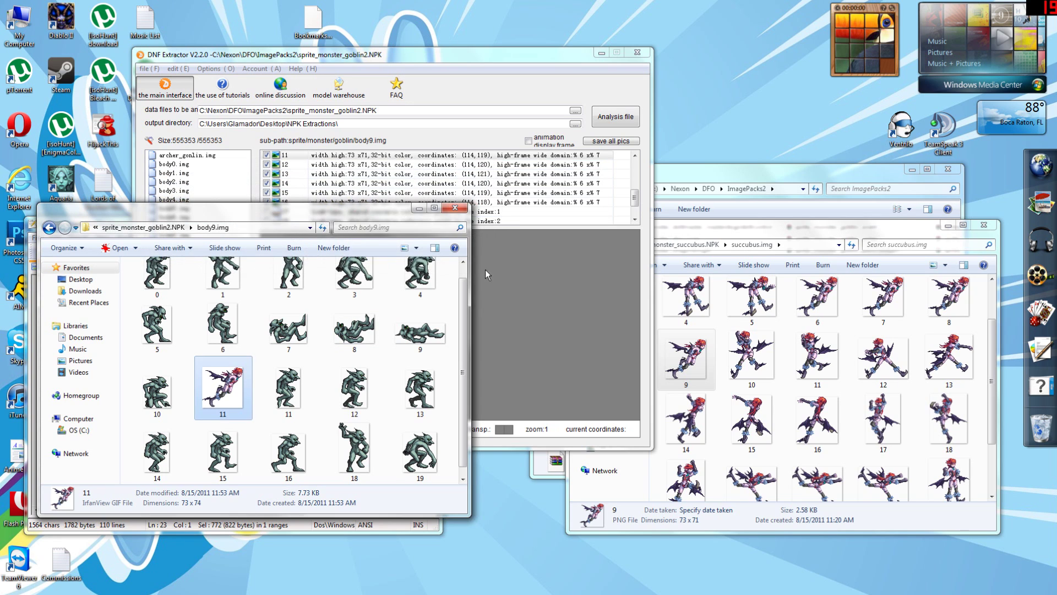
# - Return to DNF Extractor and play the body9.img frames as an animation, stopping it after the preview
pyautogui.click(531, 329)
pyautogui.scroll(4, 633, 201)
pyautogui.click(529, 141)
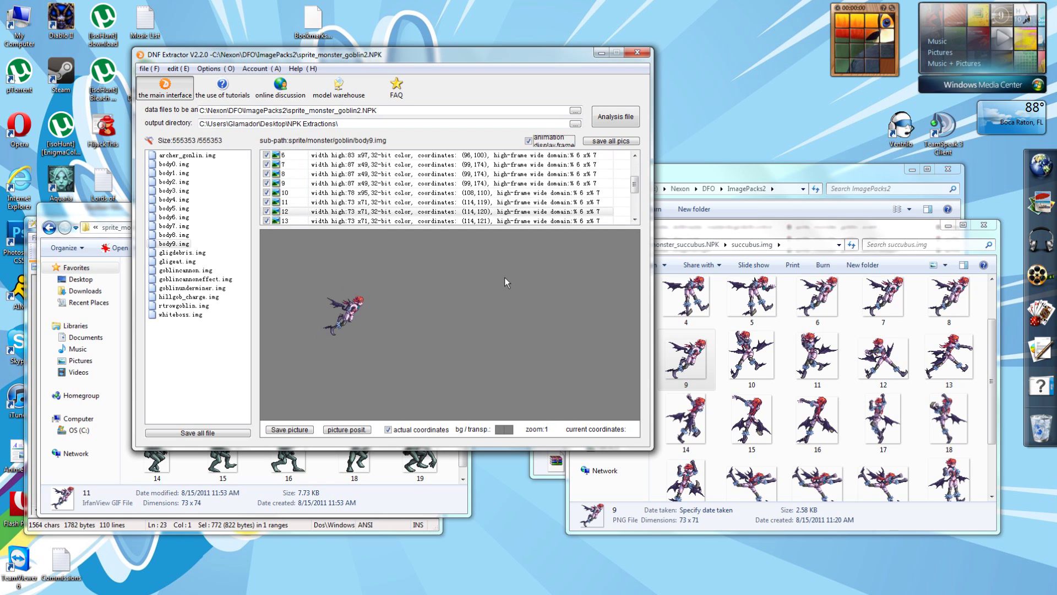
pyautogui.click(536, 145)
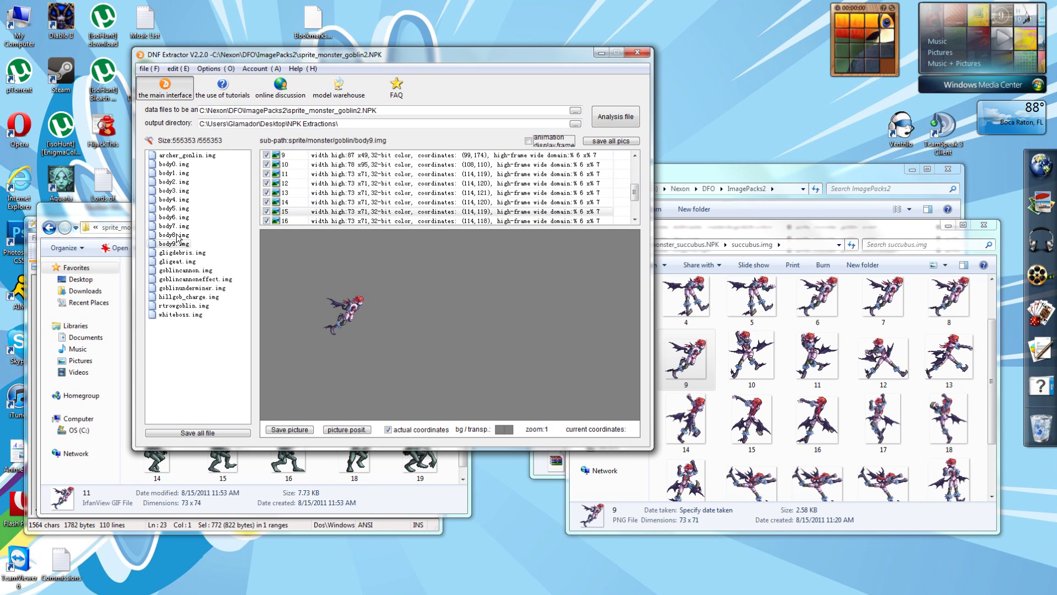
# - Shift all body9.img frames by relative coordinates of -40 in X and -40 in Y
pyautogui.click(177, 236)
pyautogui.click(177, 244)
pyautogui.rightClick(355, 156)
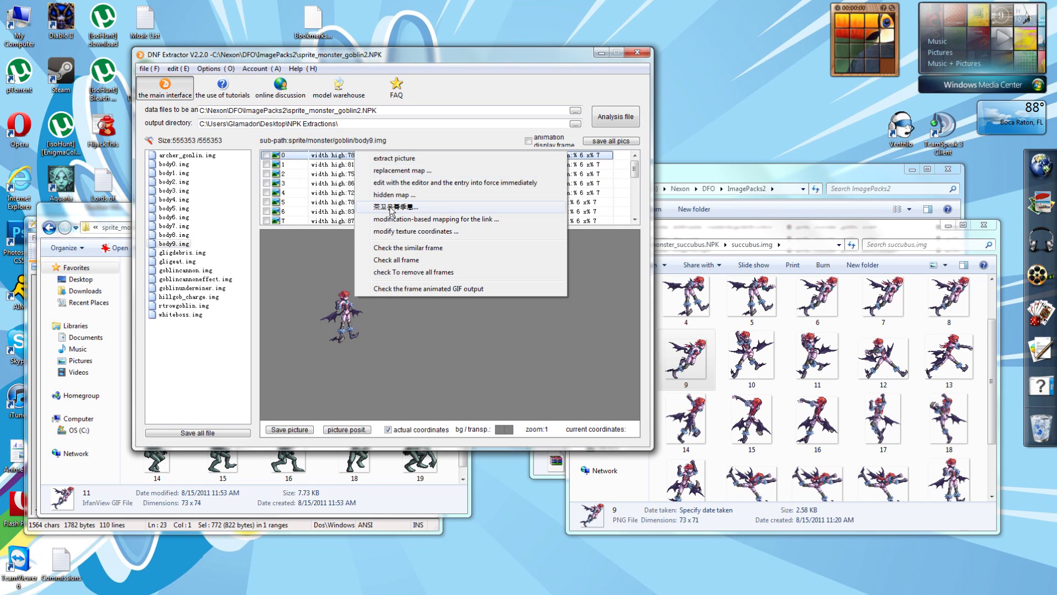
pyautogui.click(391, 231)
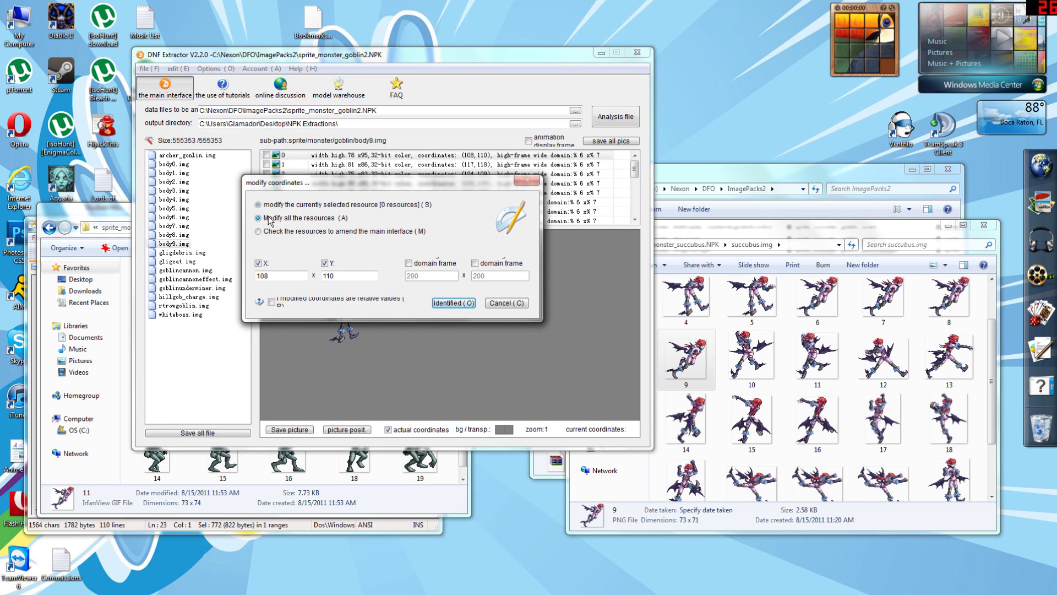
pyautogui.moveTo(307, 183); pyautogui.dragTo(531, 204)
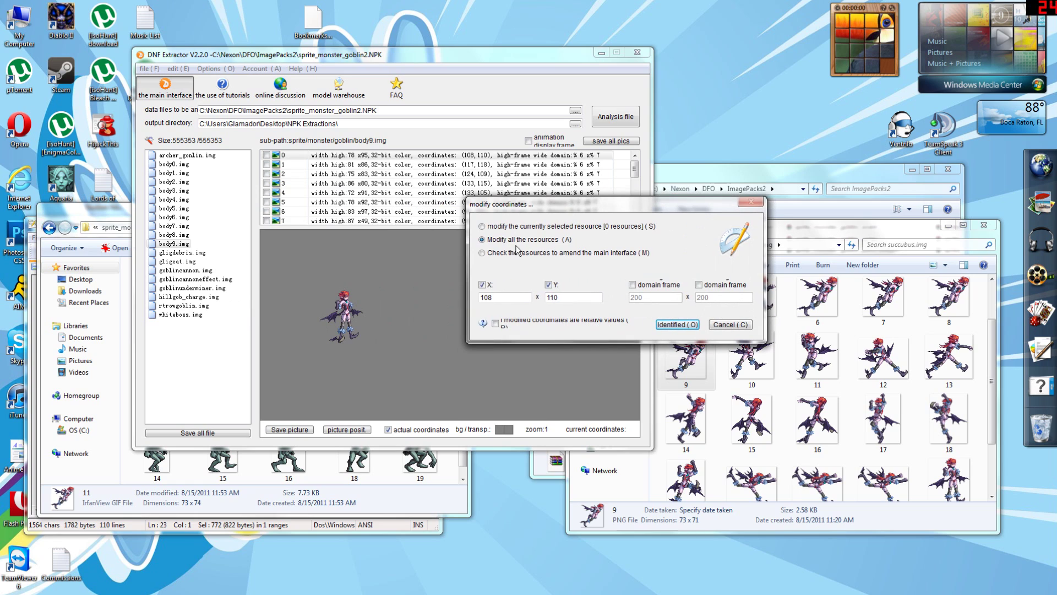
pyautogui.click(496, 324)
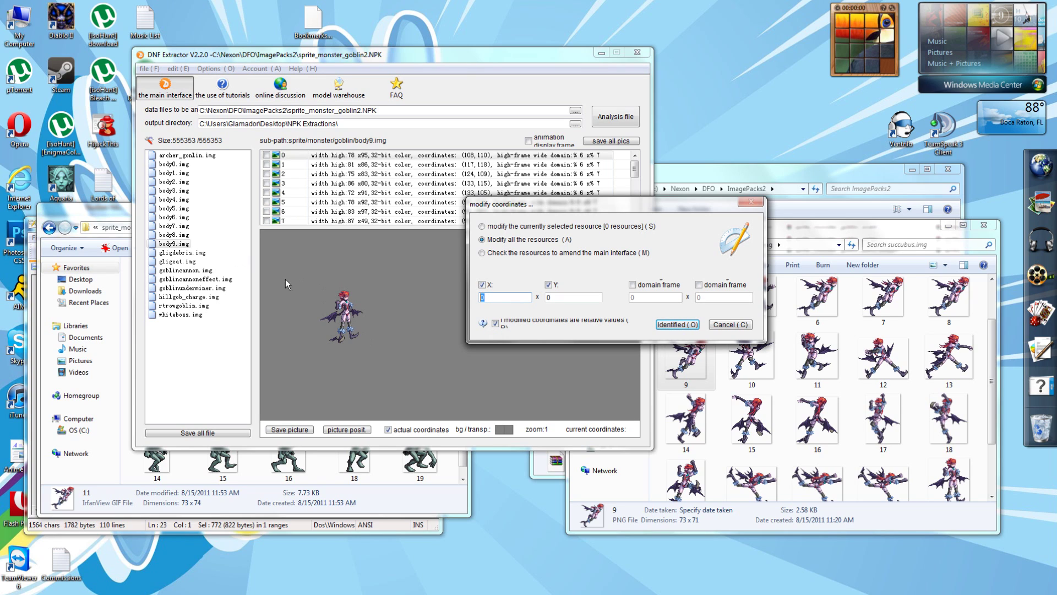
pyautogui.write('-')
pyautogui.click(677, 325)
pyautogui.click(573, 338)
# - Compare body9.img with body8.img and shift all body9.img frames by a relative -15 in X only
pyautogui.click(170, 243)
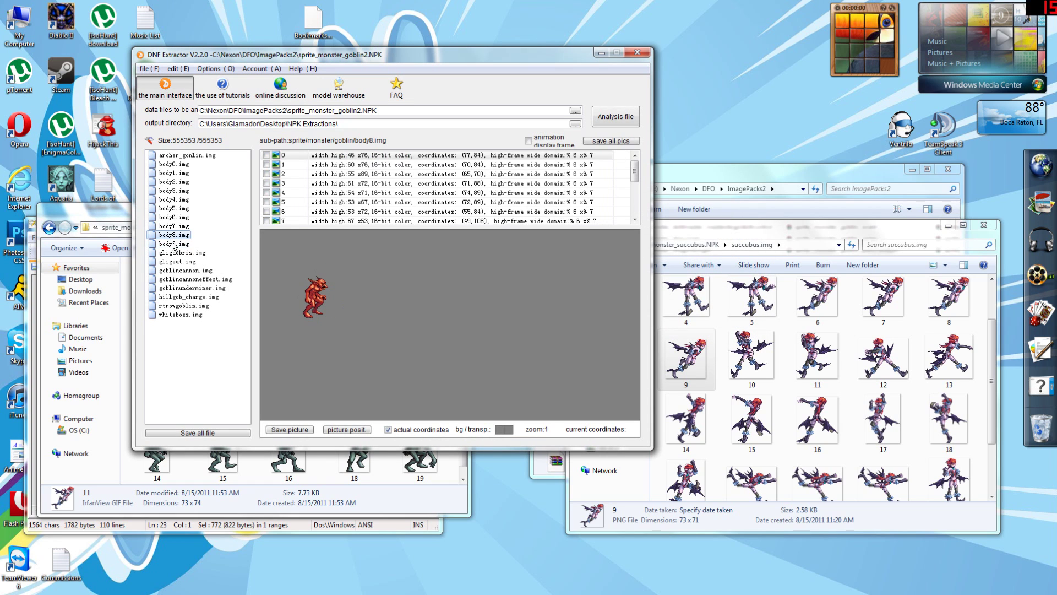
pyautogui.click(171, 235)
pyautogui.click(173, 245)
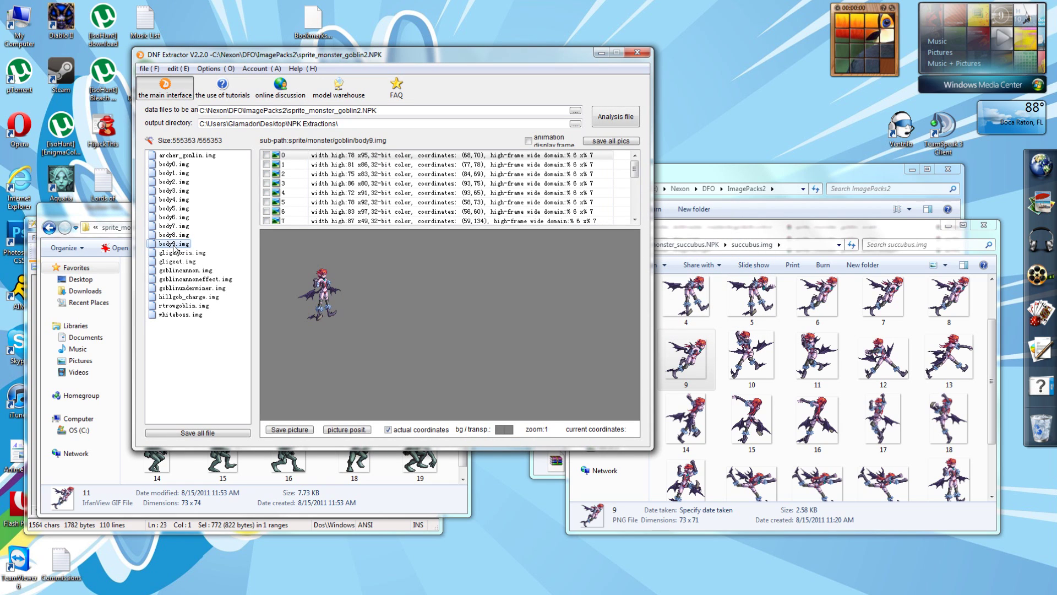
pyautogui.rightClick(344, 157)
pyautogui.click(386, 238)
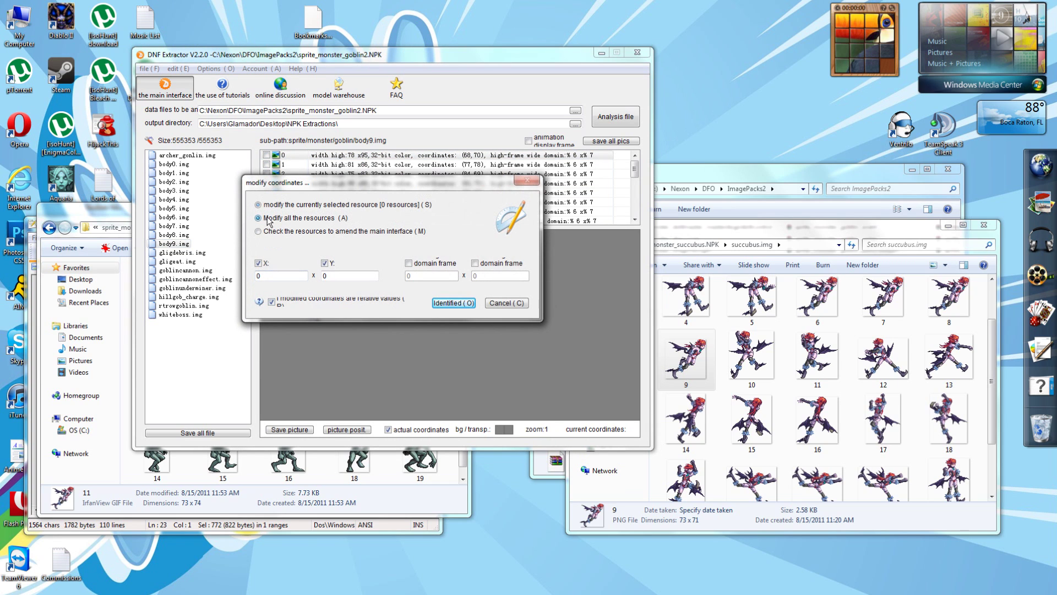
pyautogui.click(325, 263)
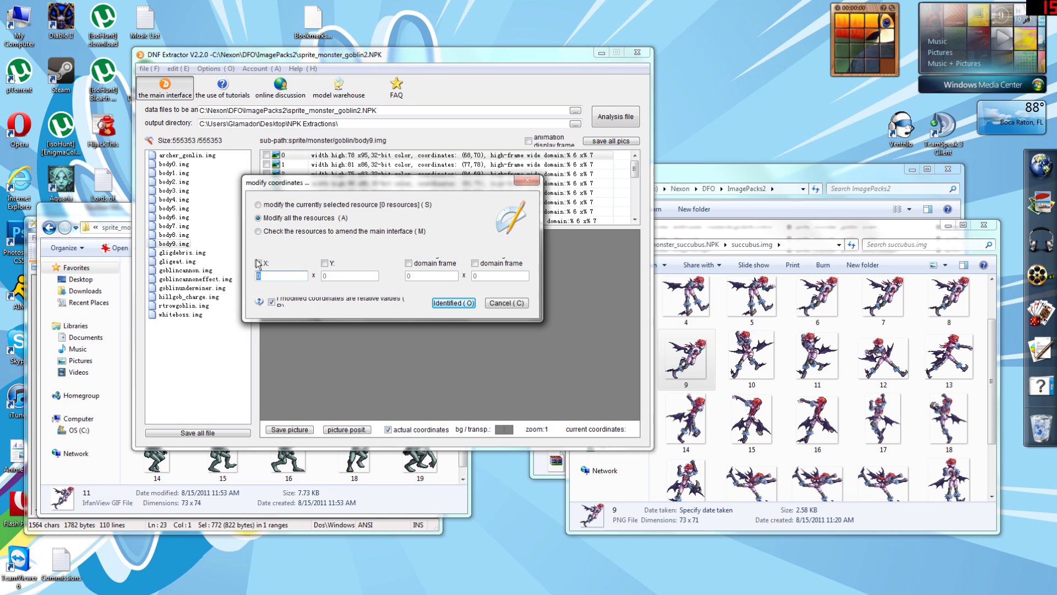
pyautogui.write('-21')
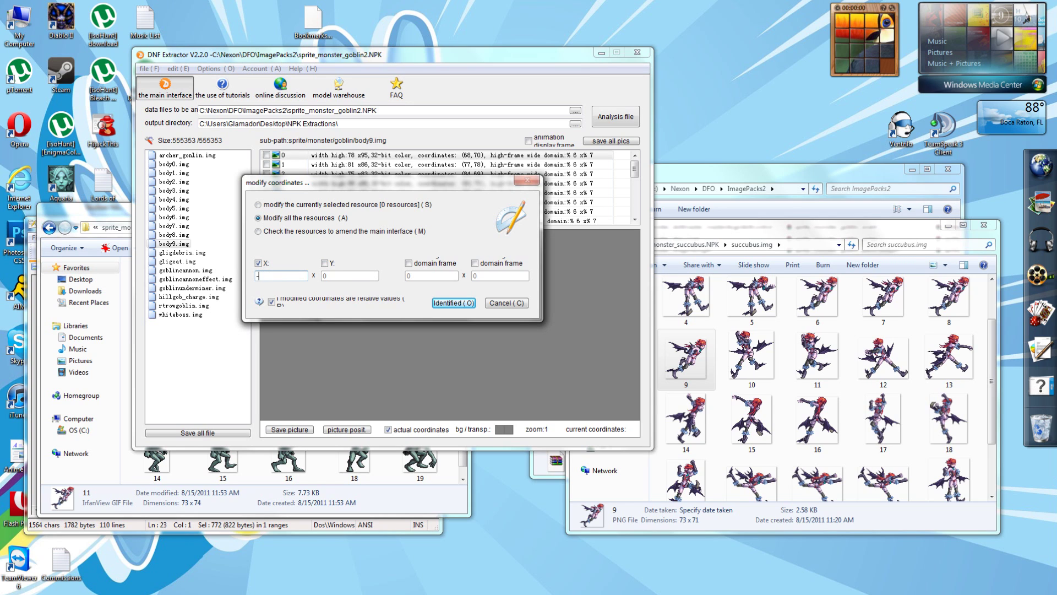
pyautogui.press('Return')
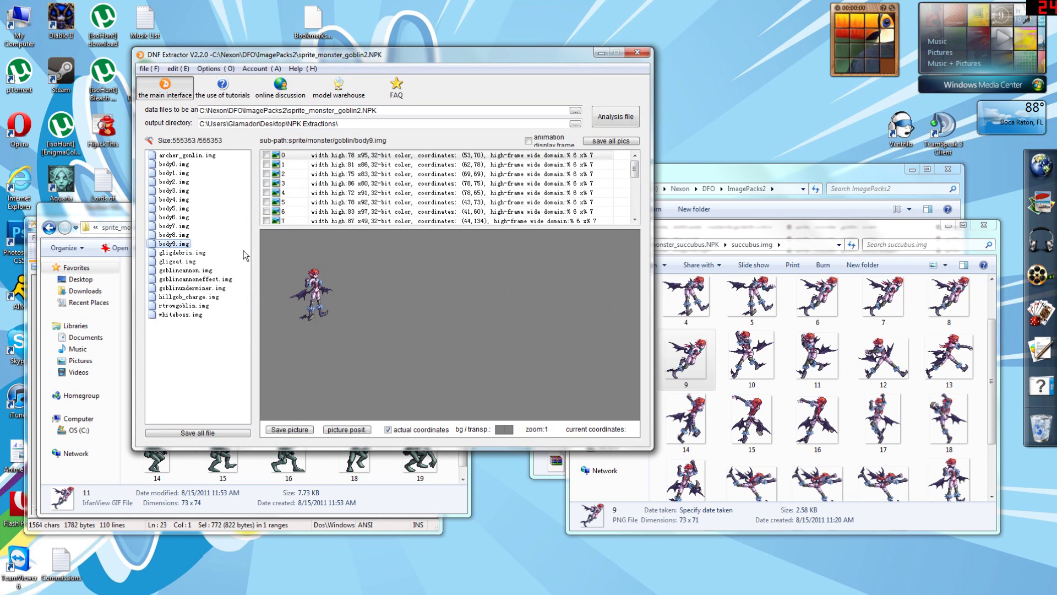
# - Compare the sprite positions of body8.img and body9.img repeatedly, and preview the body9.img frame animation
pyautogui.click(174, 234)
pyautogui.click(171, 244)
pyautogui.click(172, 236)
pyautogui.click(172, 243)
pyautogui.click(171, 235)
pyautogui.click(174, 243)
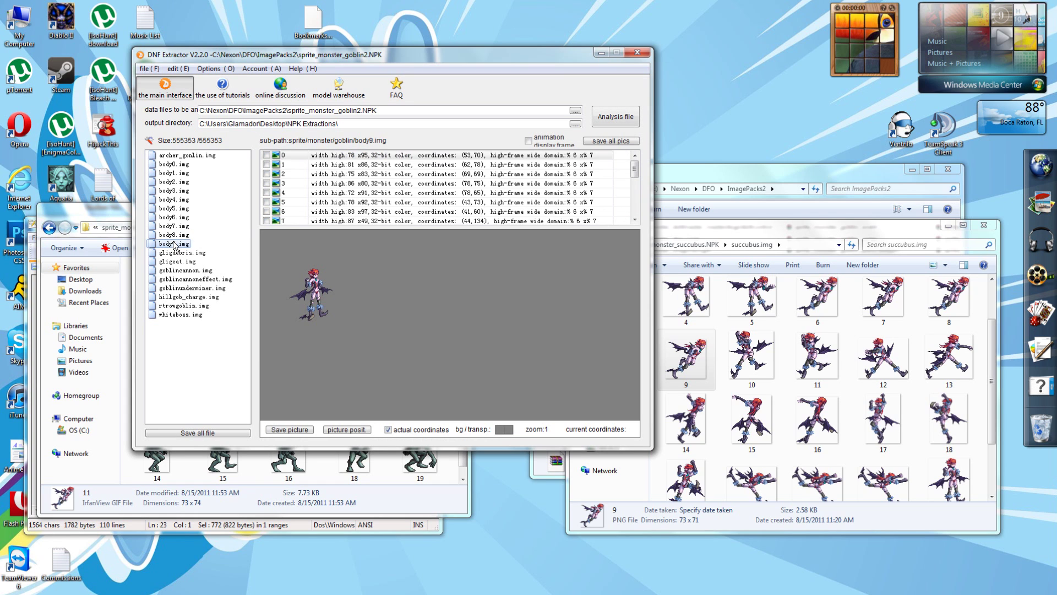
pyautogui.click(545, 146)
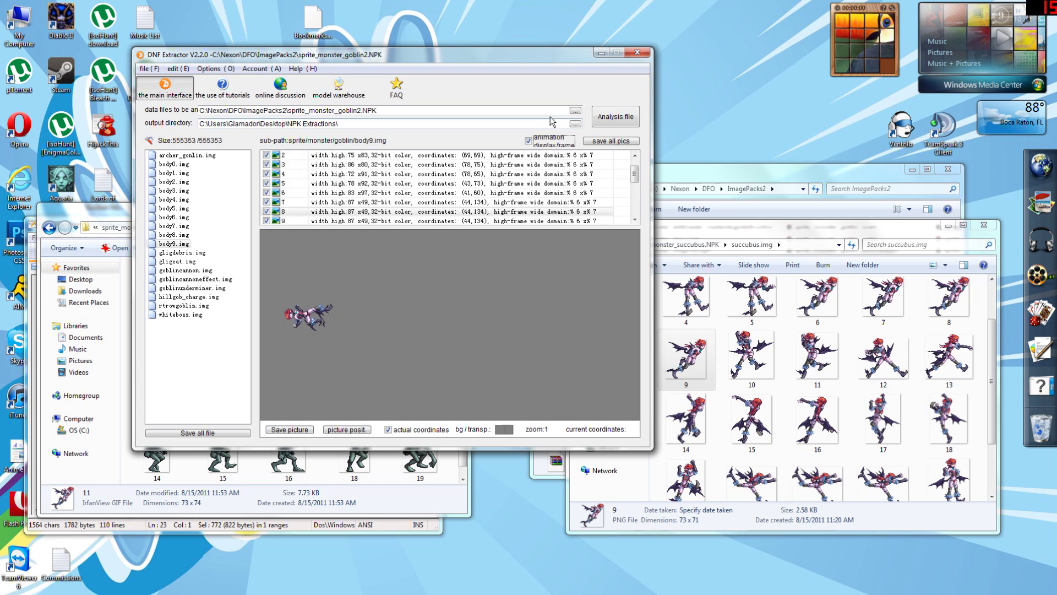
pyautogui.click(543, 142)
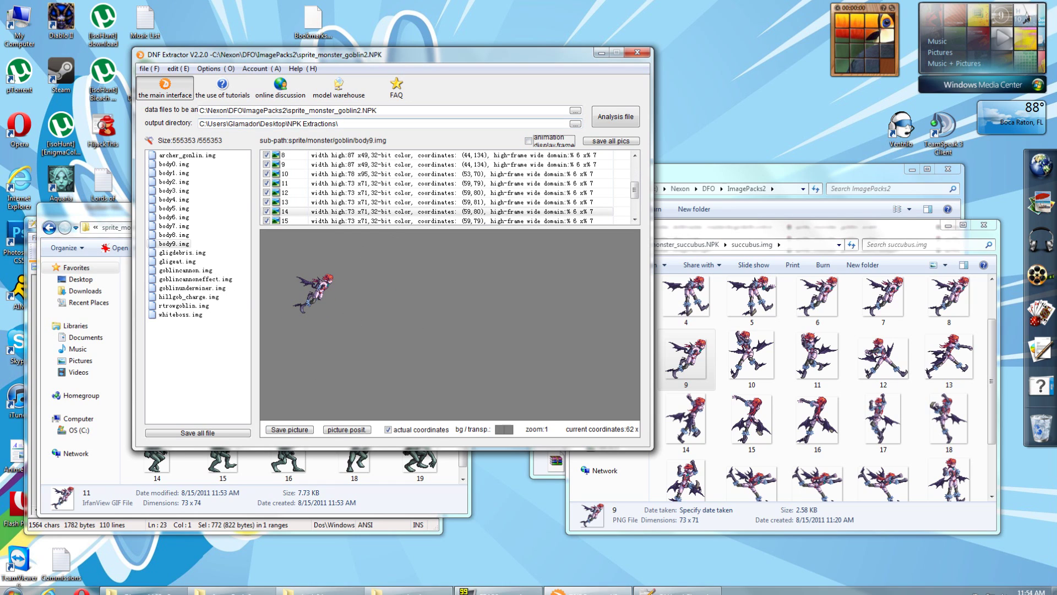
pyautogui.click(12, 585)
pyautogui.click(54, 283)
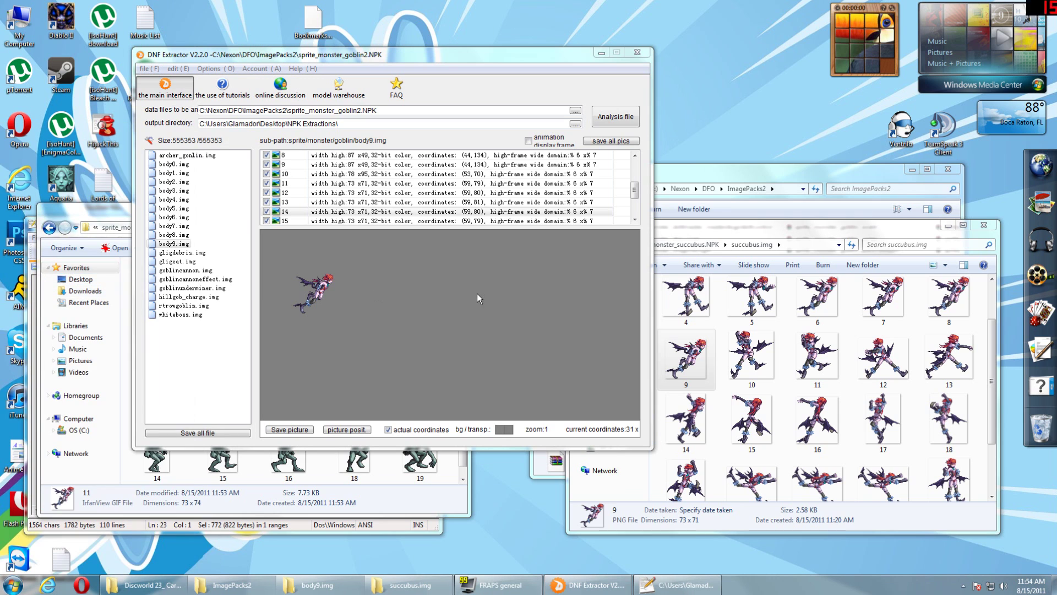
# - Load sprite_monster_goblin_equipment2.NPK from the ImagePacks2 folder in a second DNF Extractor window placed beside the first
pyautogui.moveTo(468, 98); pyautogui.dragTo(694, 82)
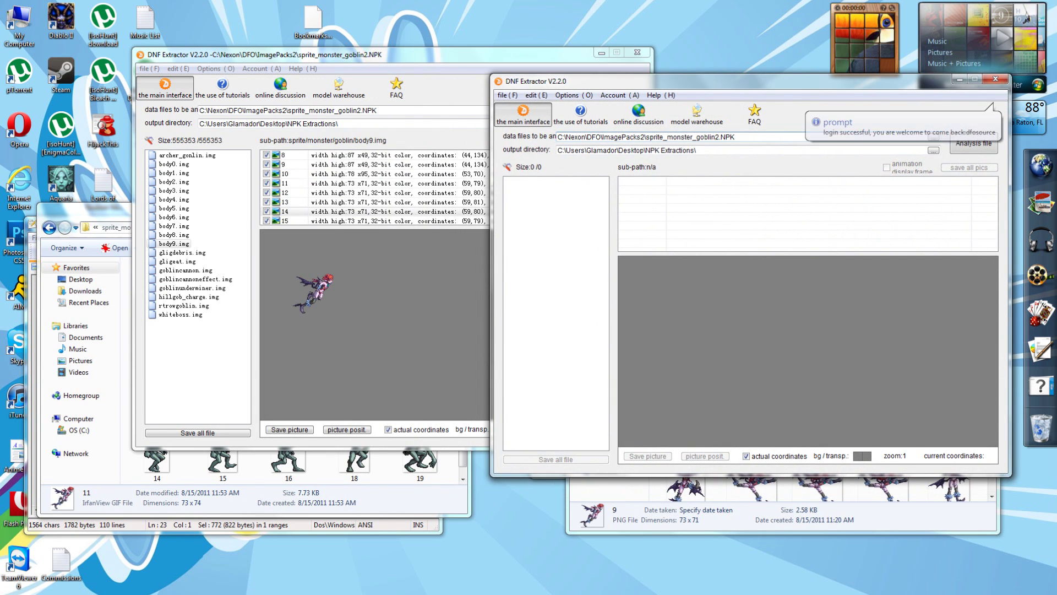
pyautogui.write('_equipment')
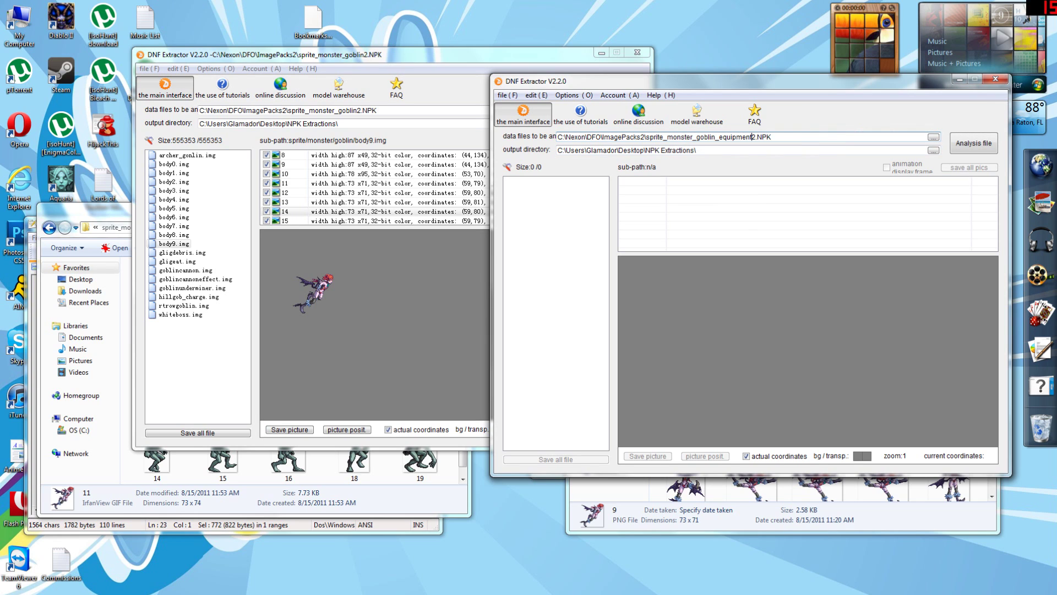
pyautogui.click(954, 145)
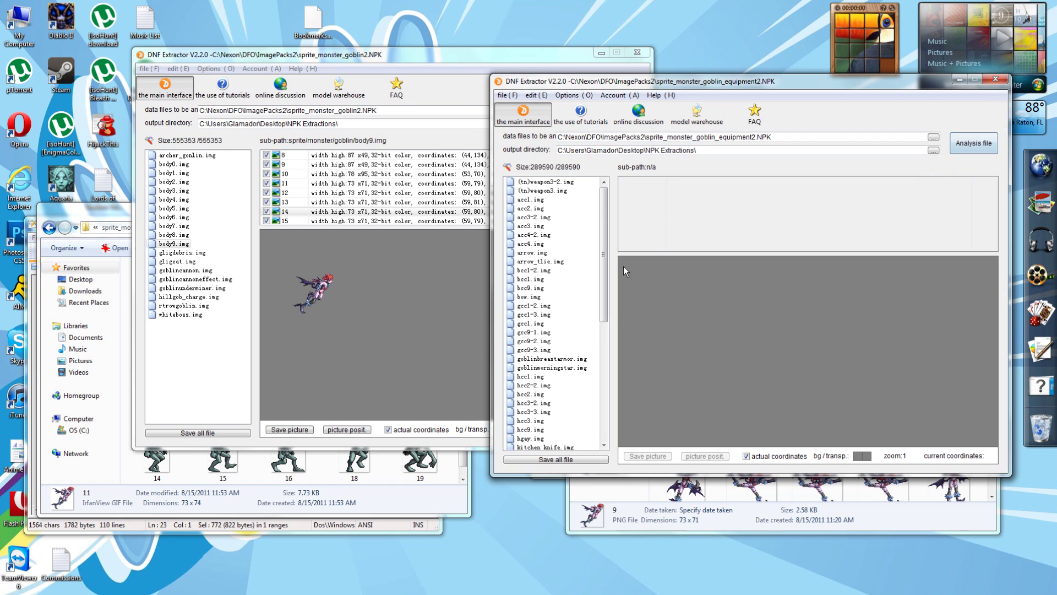
# - Reload body9.img in the first extractor window and delete the succubus GIF named 11 from the extracted body9.img folder
pyautogui.click(176, 245)
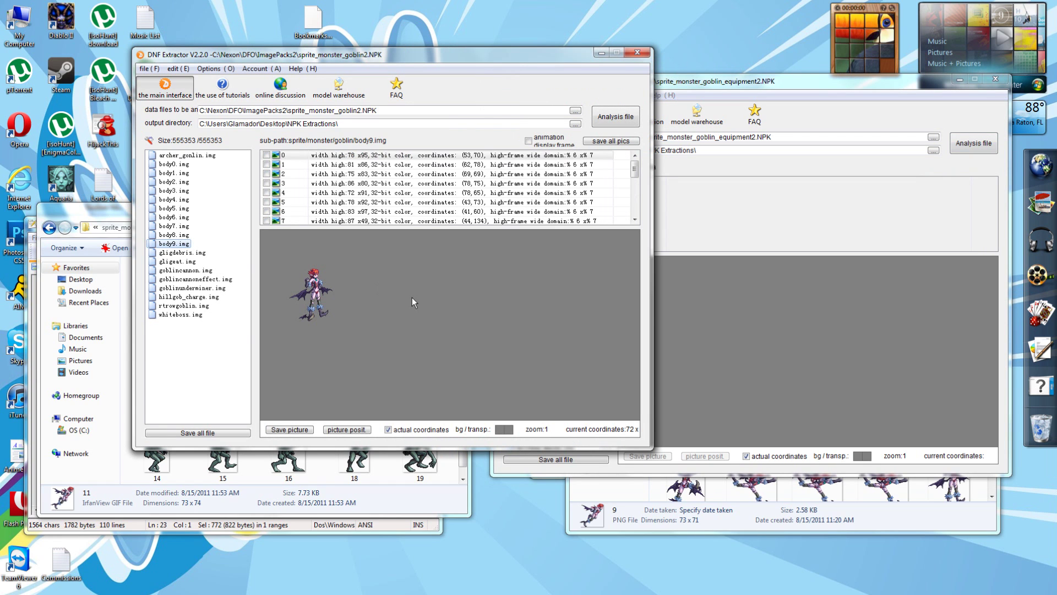
pyautogui.click(305, 467)
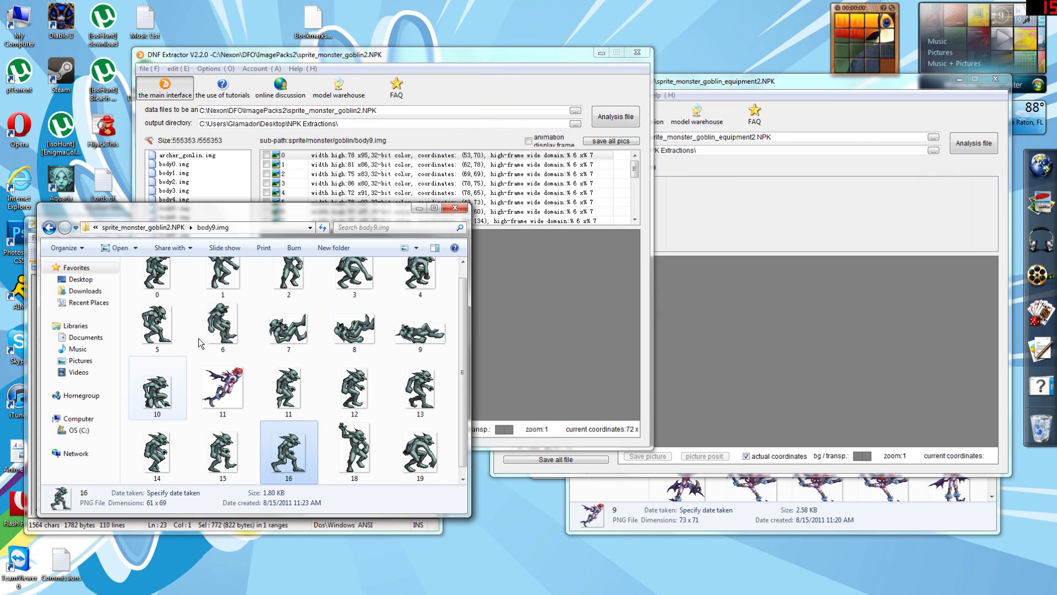
pyautogui.click(245, 385)
pyautogui.press('Delete')
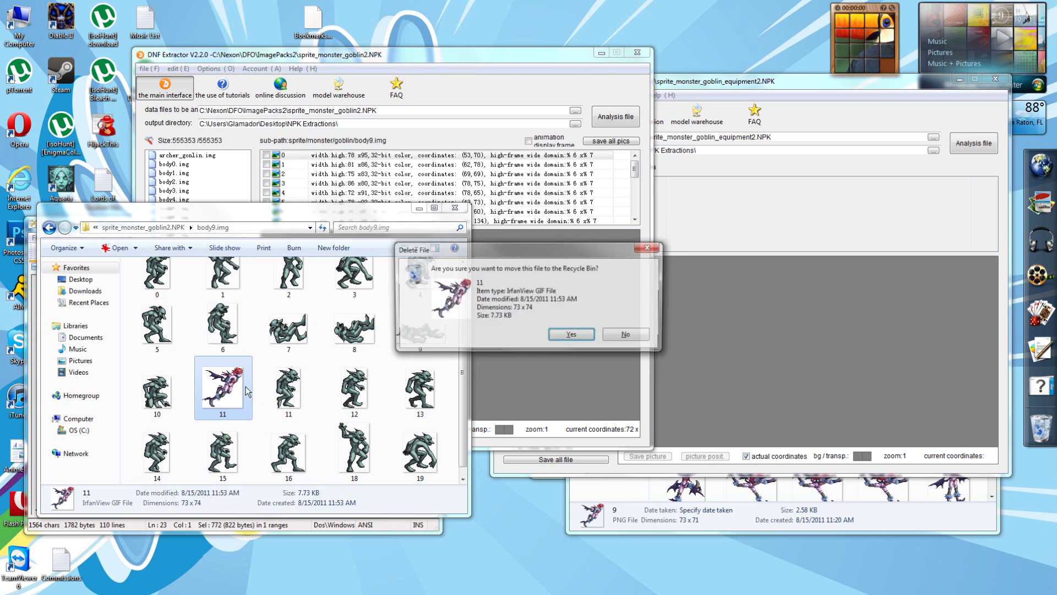
pyautogui.press('Return')
# - Check the body9 sprites and extracted goblin frames, and look through the image files in the goblin equipment pack
pyautogui.click(717, 420)
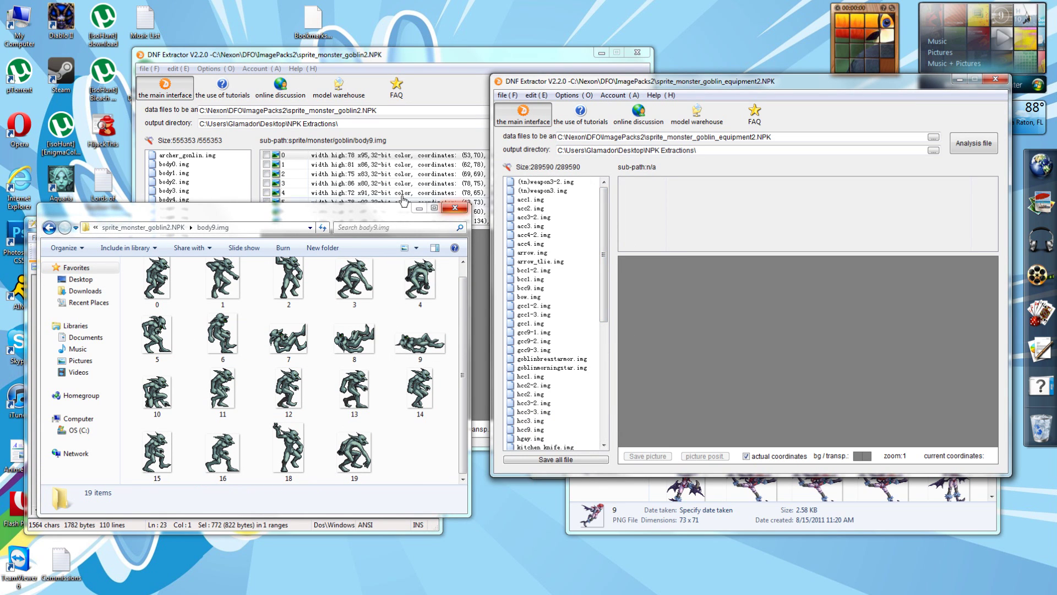
pyautogui.click(325, 59)
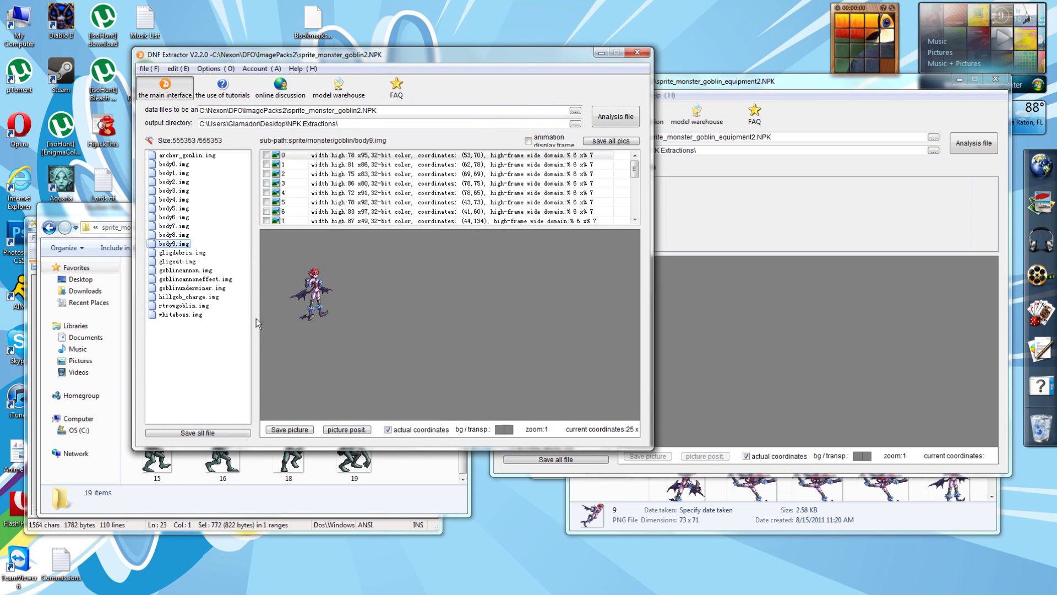
pyautogui.click(787, 333)
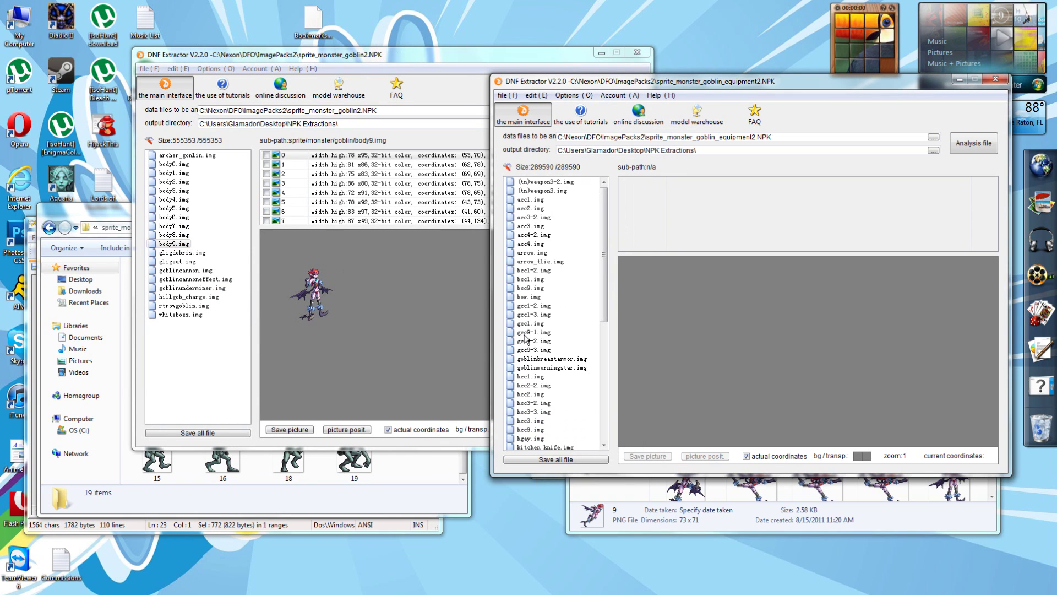
pyautogui.click(286, 469)
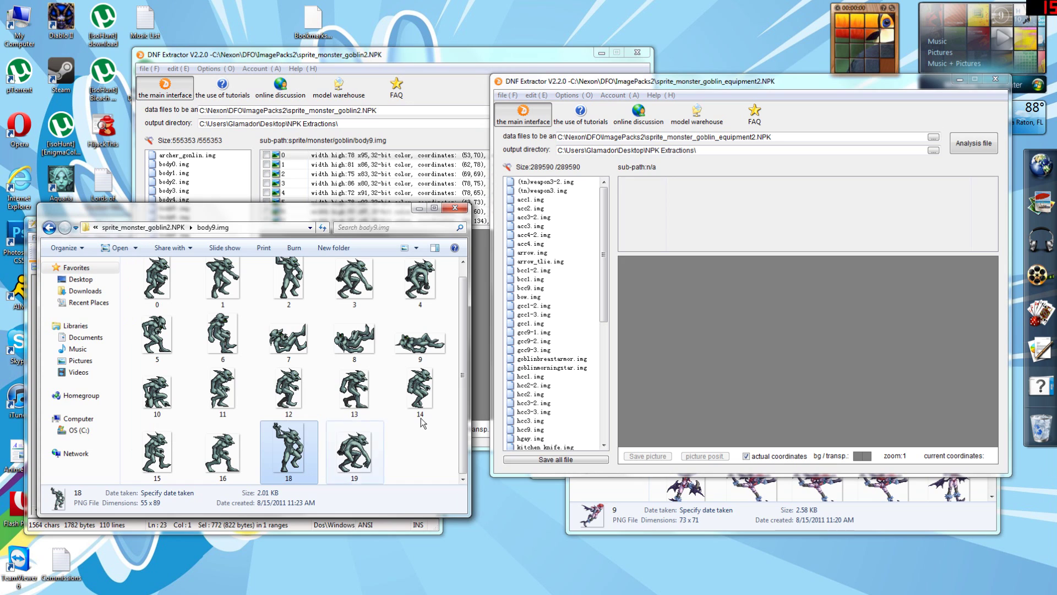
pyautogui.moveTo(603, 247); pyautogui.dragTo(600, 299)
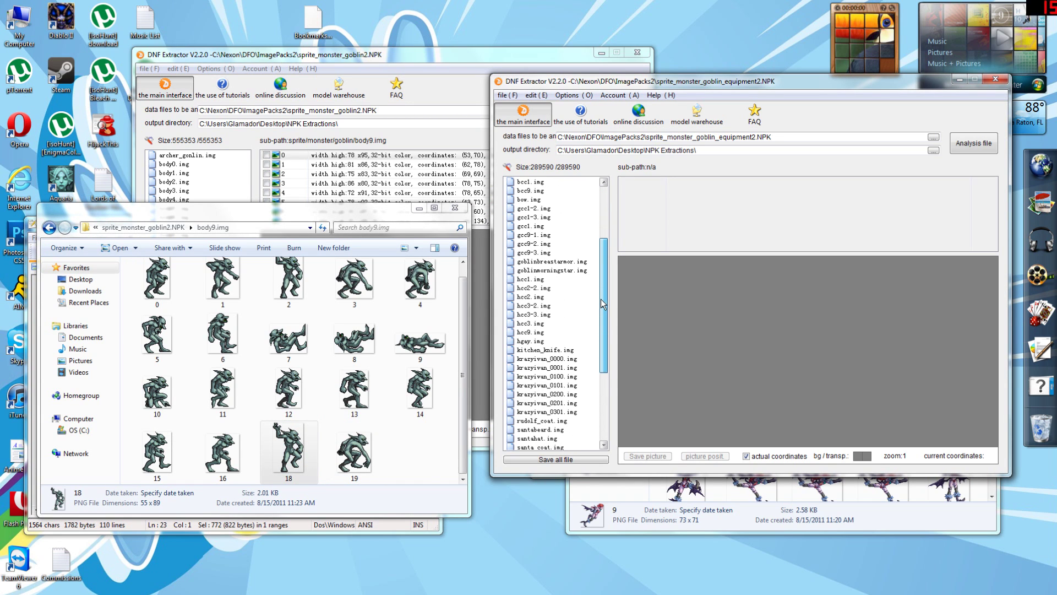
# - Hide all images in gcc9-1.img of the goblin equipment NPK and confirm the action
pyautogui.click(527, 235)
pyautogui.click(532, 244)
pyautogui.click(532, 253)
pyautogui.click(532, 235)
pyautogui.rightClick(532, 235)
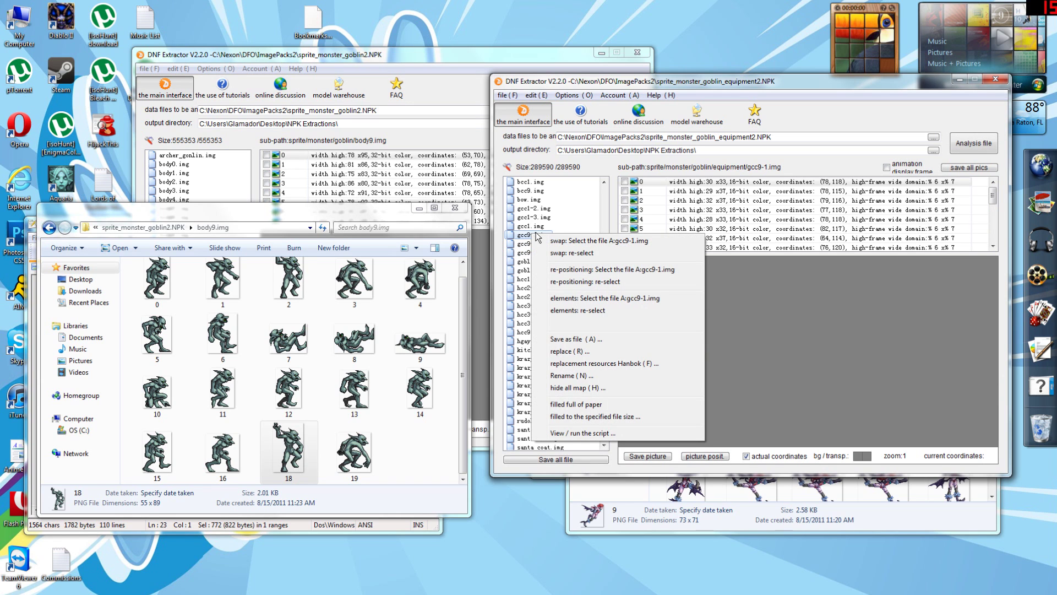
pyautogui.click(573, 387)
pyautogui.click(578, 338)
# - Hide all images in gcc9-2.img and confirm the action
pyautogui.rightClick(526, 245)
pyautogui.click(526, 245)
pyautogui.rightClick(526, 245)
pyautogui.click(571, 396)
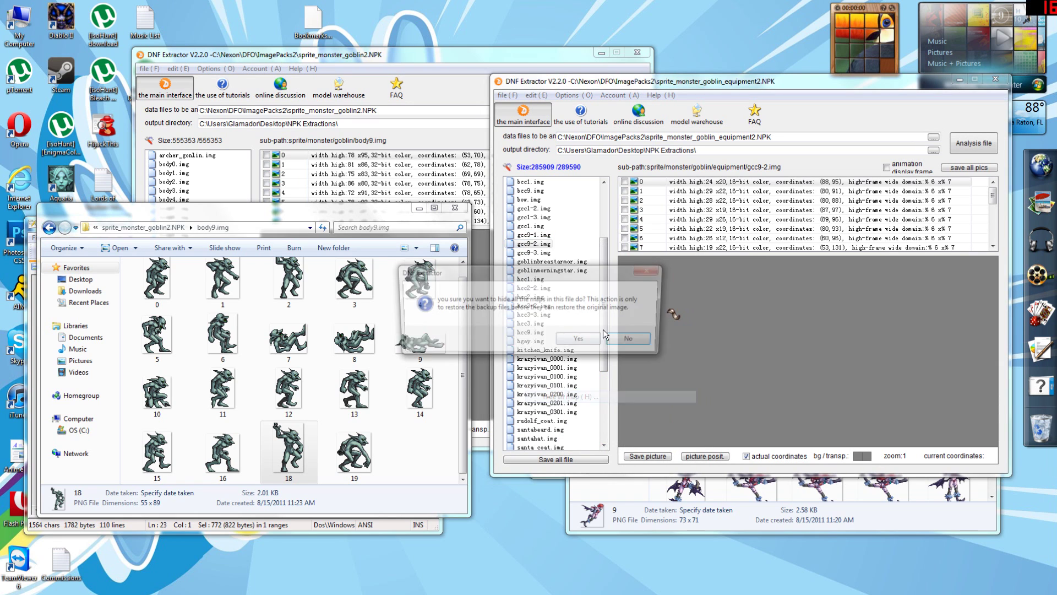
pyautogui.click(563, 337)
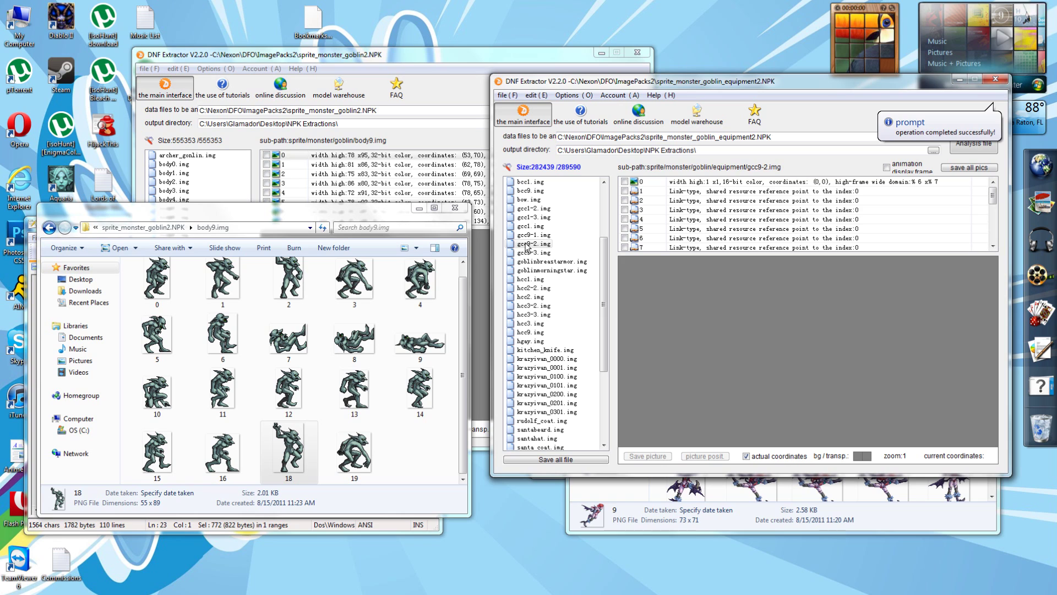
pyautogui.rightClick(534, 255)
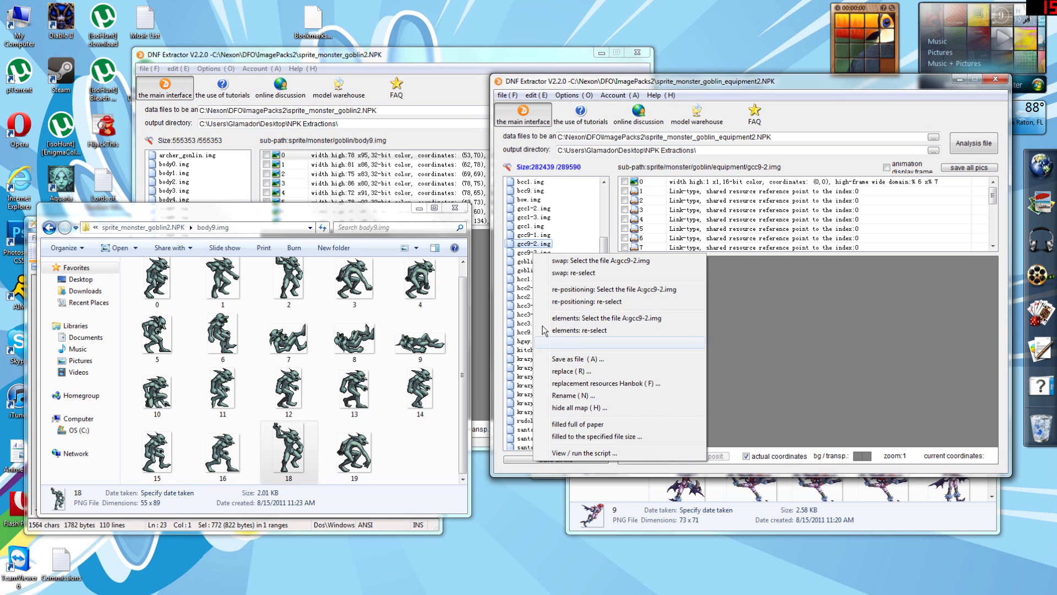
pyautogui.rightClick(525, 197)
pyautogui.rightClick(519, 216)
pyautogui.rightClick(523, 203)
pyautogui.rightClick(528, 223)
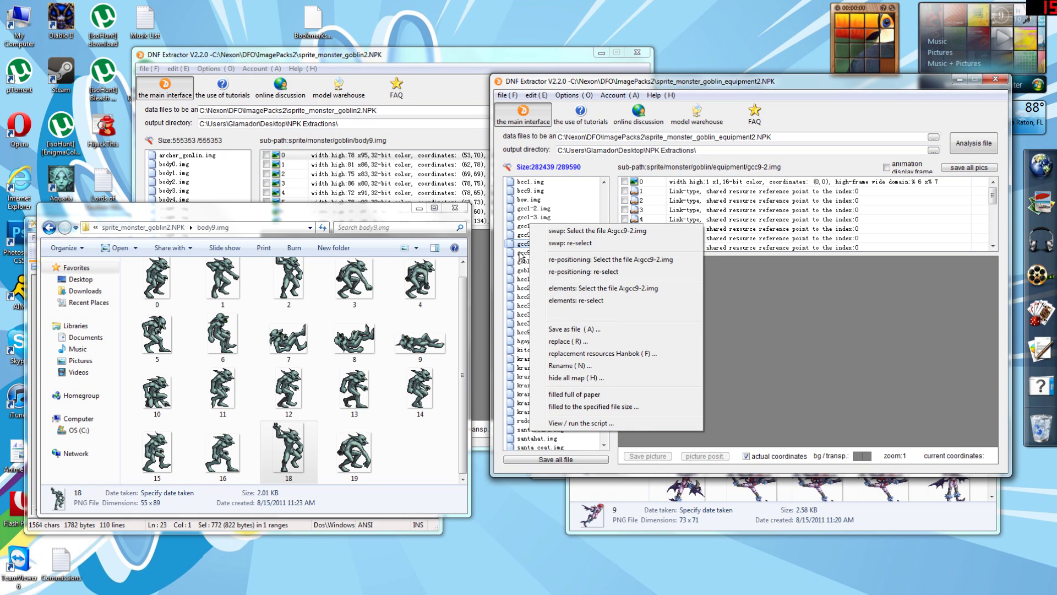
pyautogui.click(857, 351)
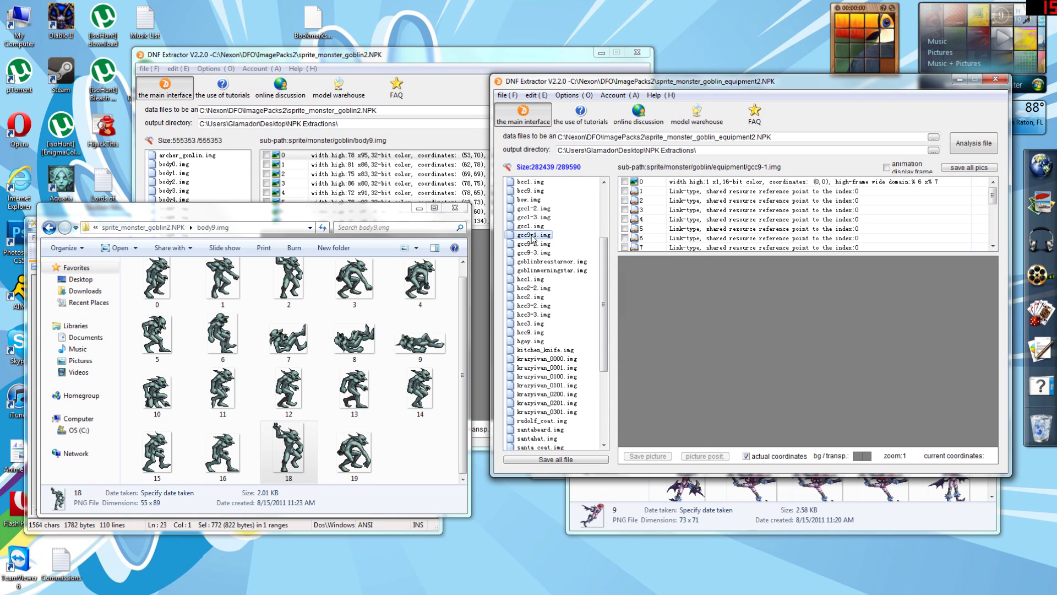
pyautogui.rightClick(531, 238)
pyautogui.click(842, 359)
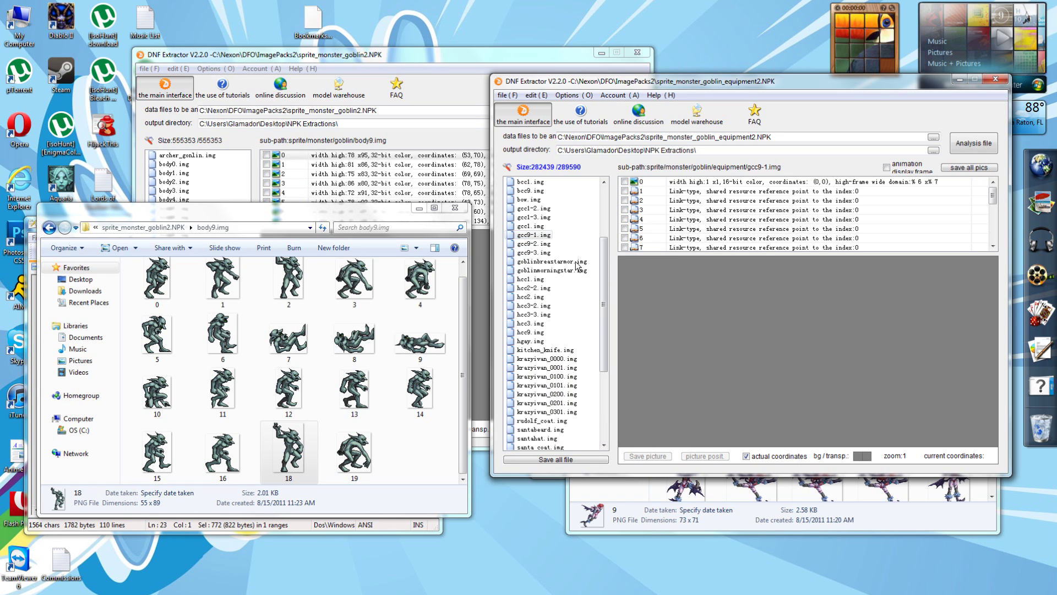
pyautogui.click(532, 244)
pyautogui.rightClick(532, 243)
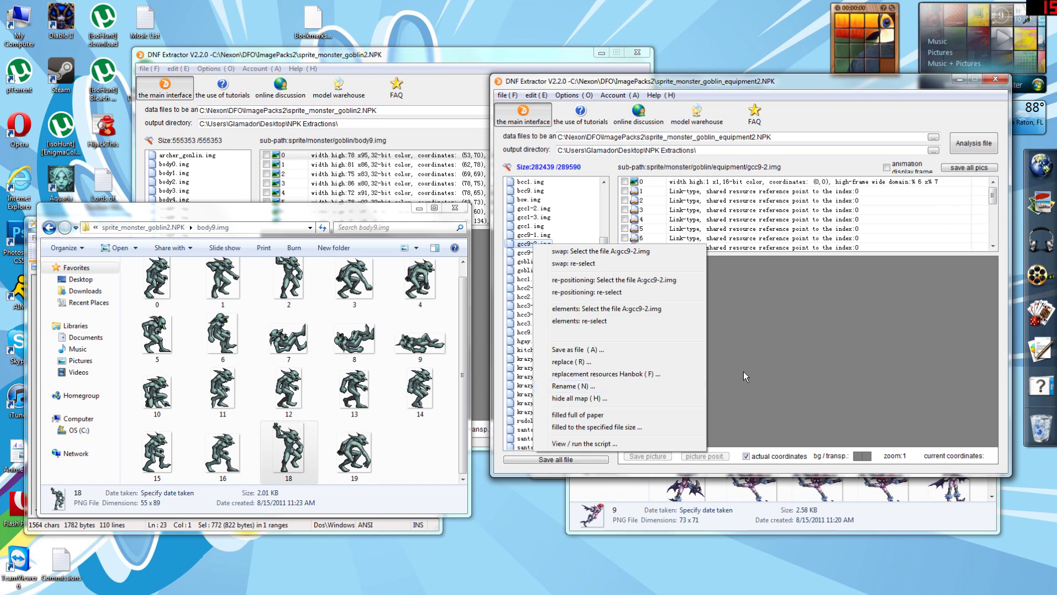
pyautogui.click(771, 372)
# - Hide all images in gcc9-3.img and confirm the action
pyautogui.click(533, 252)
pyautogui.rightClick(534, 253)
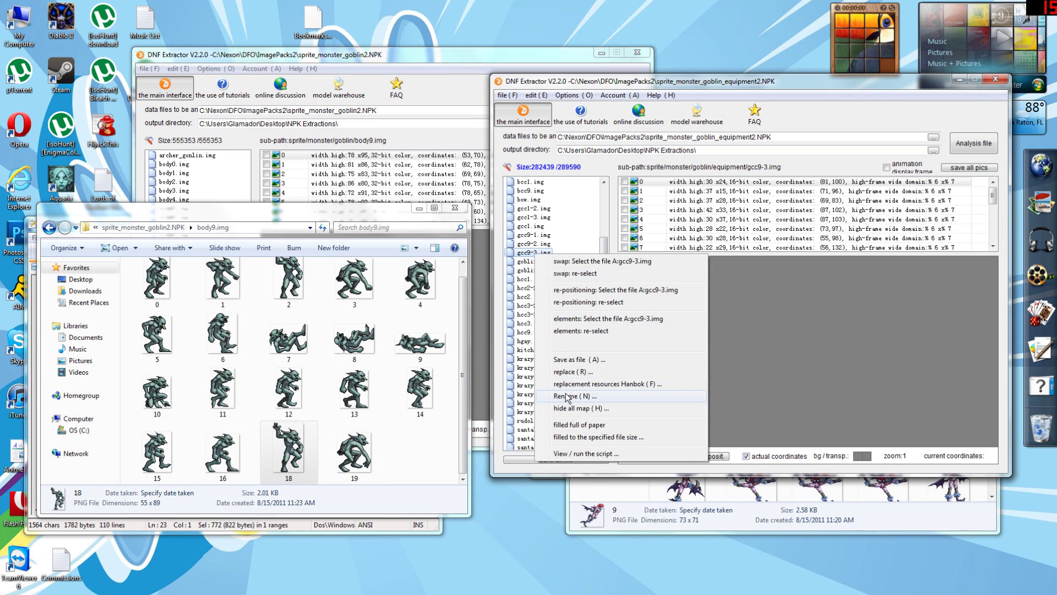
pyautogui.click(567, 409)
pyautogui.click(579, 341)
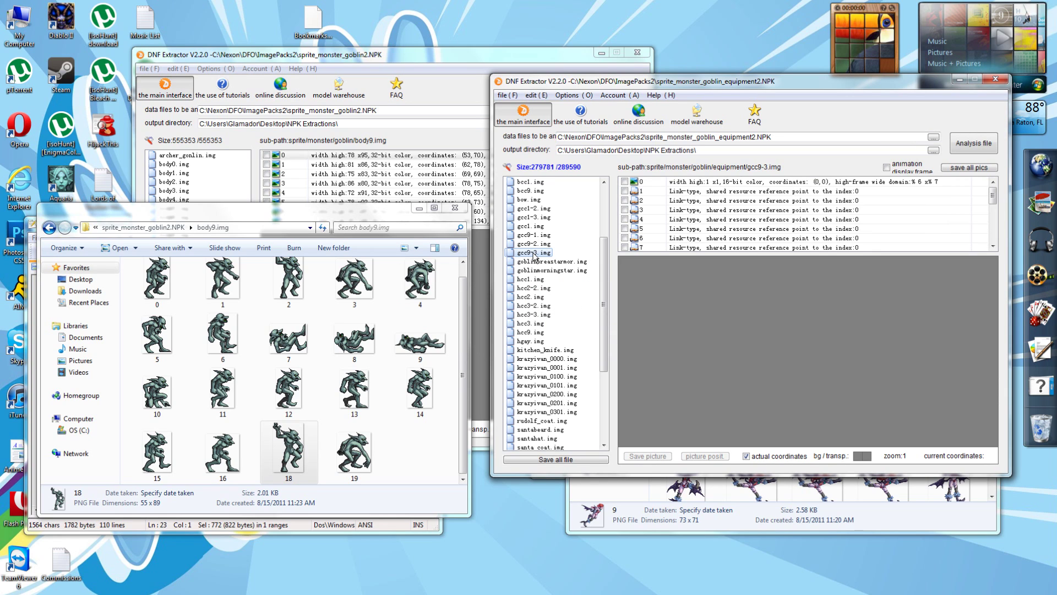
# - Hide all images in hcc9.img and confirm the action
pyautogui.click(530, 333)
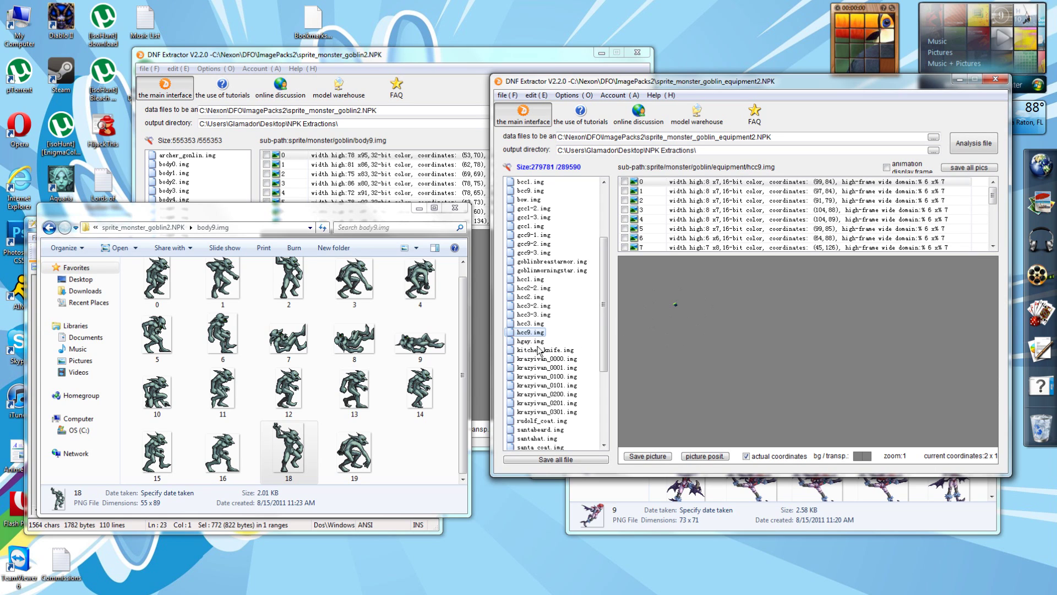
pyautogui.rightClick(524, 332)
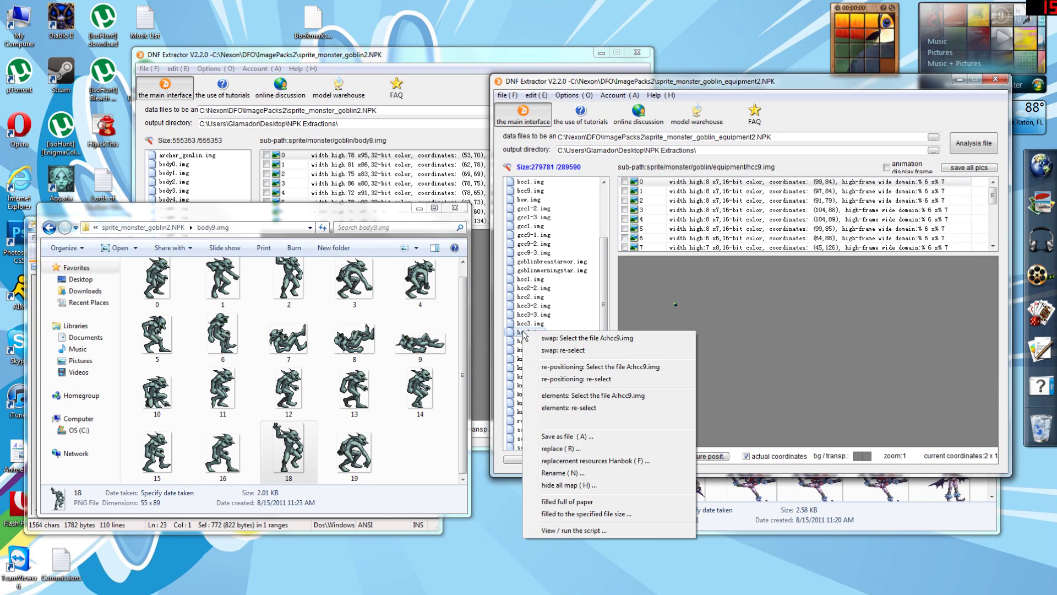
pyautogui.click(551, 492)
pyautogui.click(581, 341)
# - Find bcc9.img in the file list and hide all of its images, confirming the action
pyautogui.moveTo(605, 333); pyautogui.dragTo(605, 286)
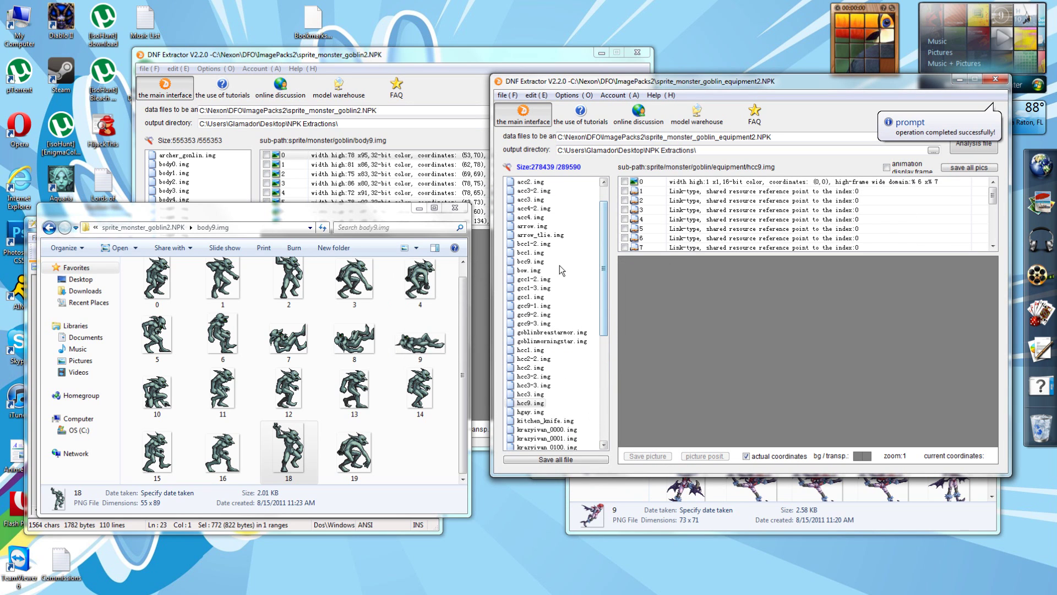
pyautogui.click(532, 261)
pyautogui.rightClick(533, 265)
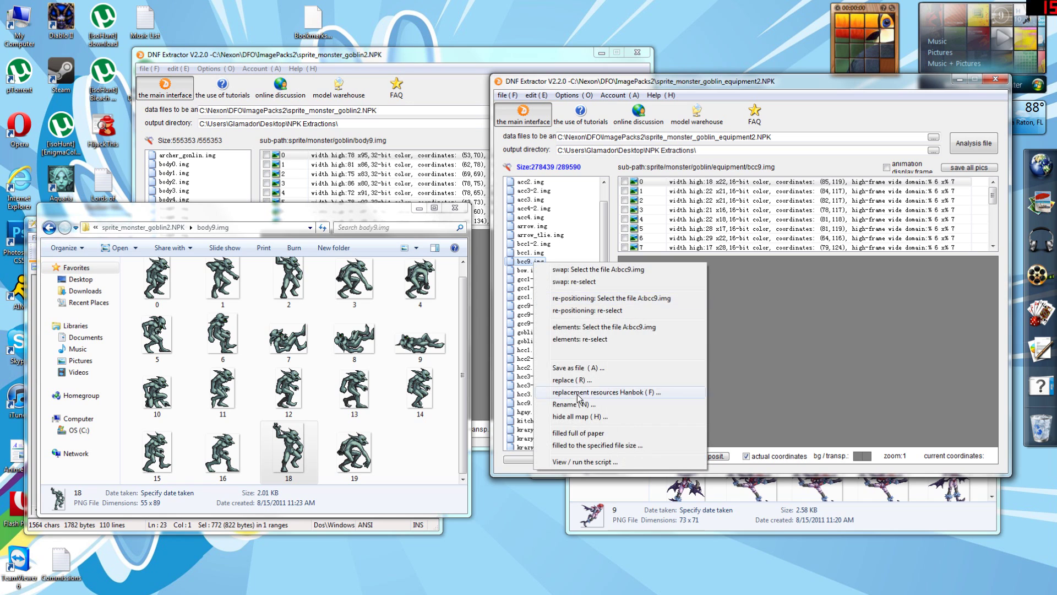
pyautogui.click(550, 422)
pyautogui.click(582, 341)
# - Load weapon9.img and examine the end of its frame list against the extracted goblin body9.img pictures
pyautogui.scroll(1, 602, 267)
pyautogui.moveTo(600, 248); pyautogui.dragTo(600, 389)
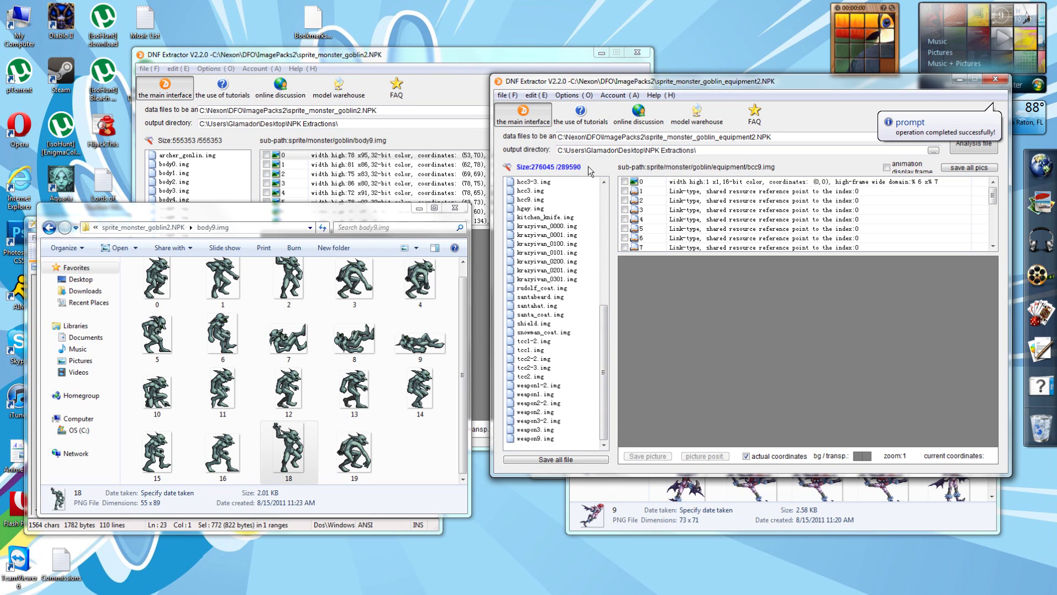
pyautogui.click(524, 438)
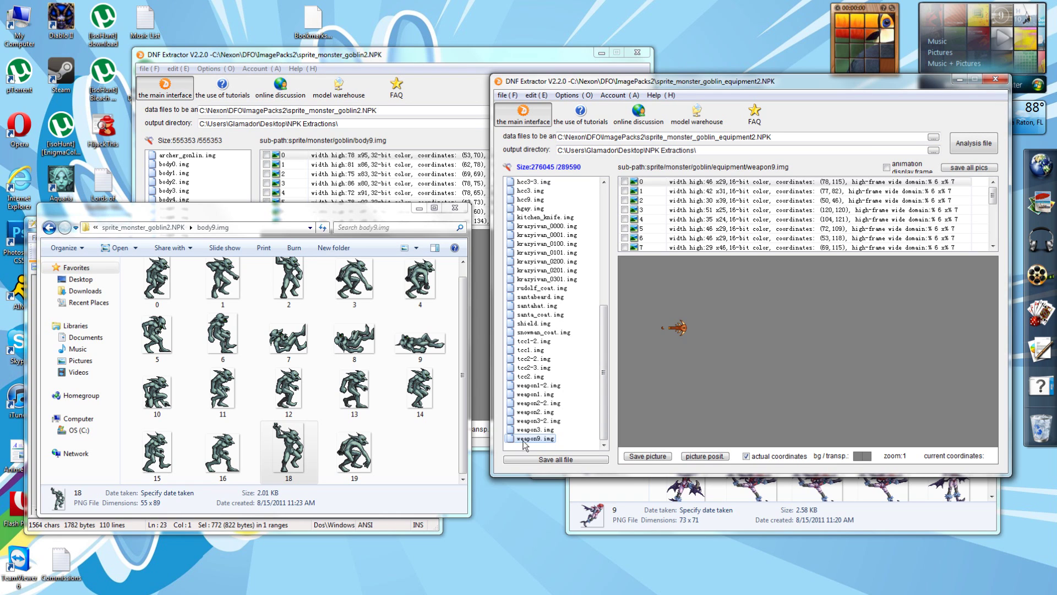
pyautogui.click(993, 246)
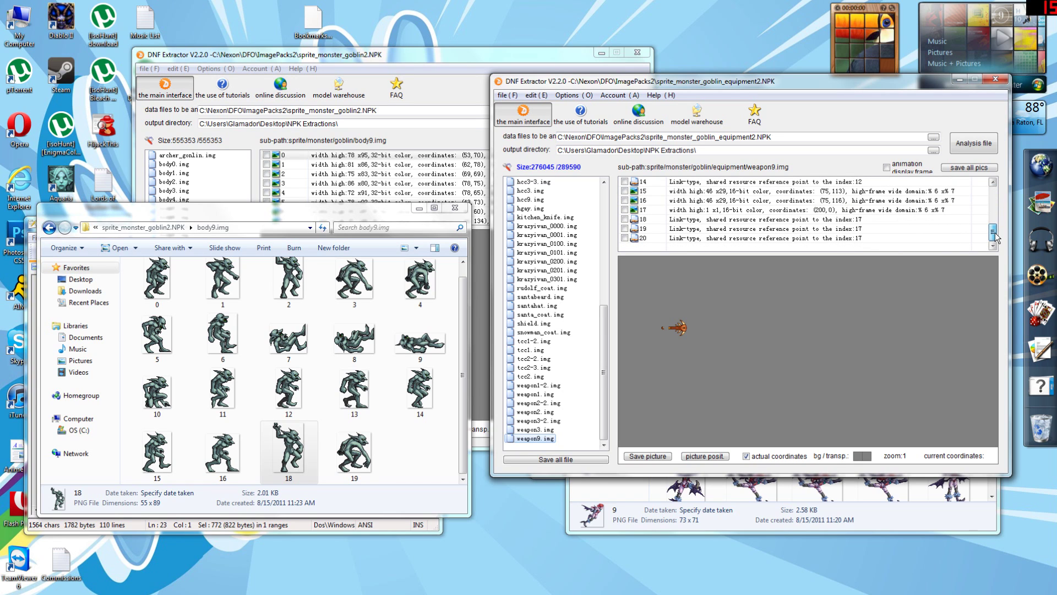
pyautogui.moveTo(996, 237); pyautogui.dragTo(996, 231)
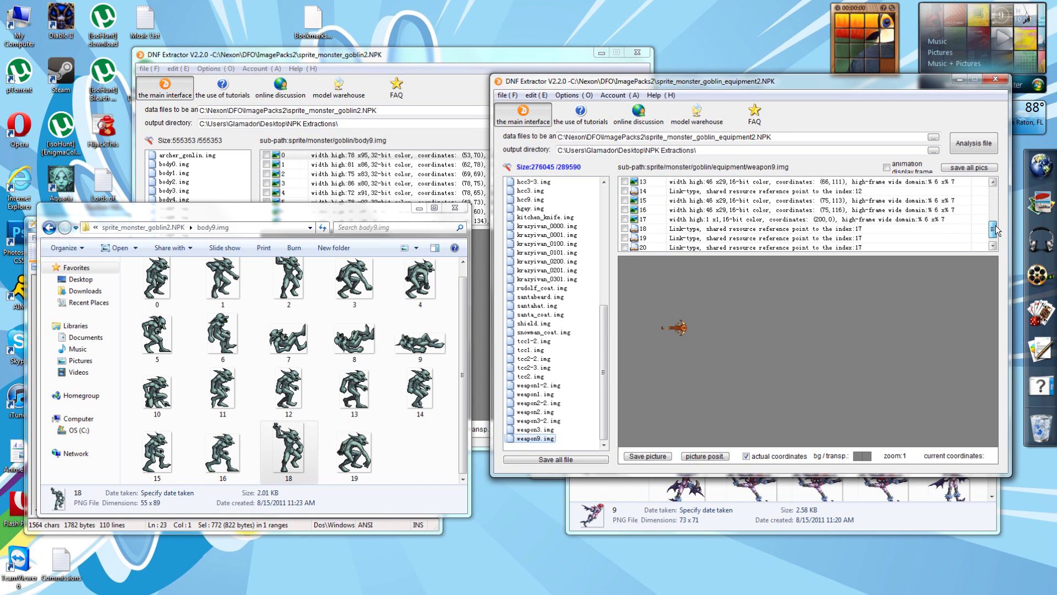
pyautogui.moveTo(996, 231)
pyautogui.mouseDown()
pyautogui.moveTo(997, 188)
pyautogui.moveTo(992, 233)
pyautogui.mouseUp()
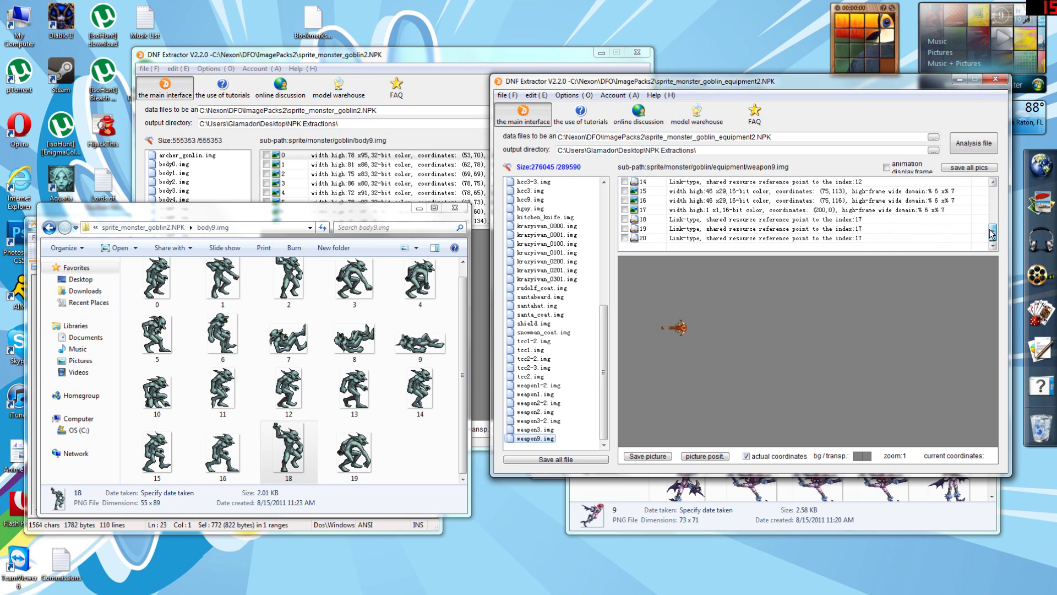
pyautogui.click(716, 242)
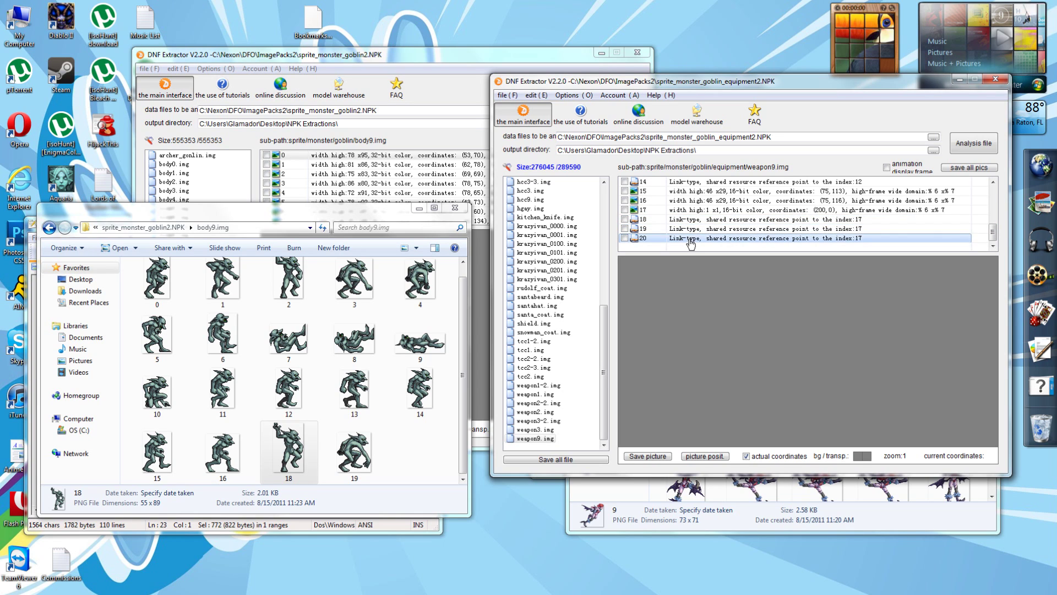
pyautogui.click(690, 299)
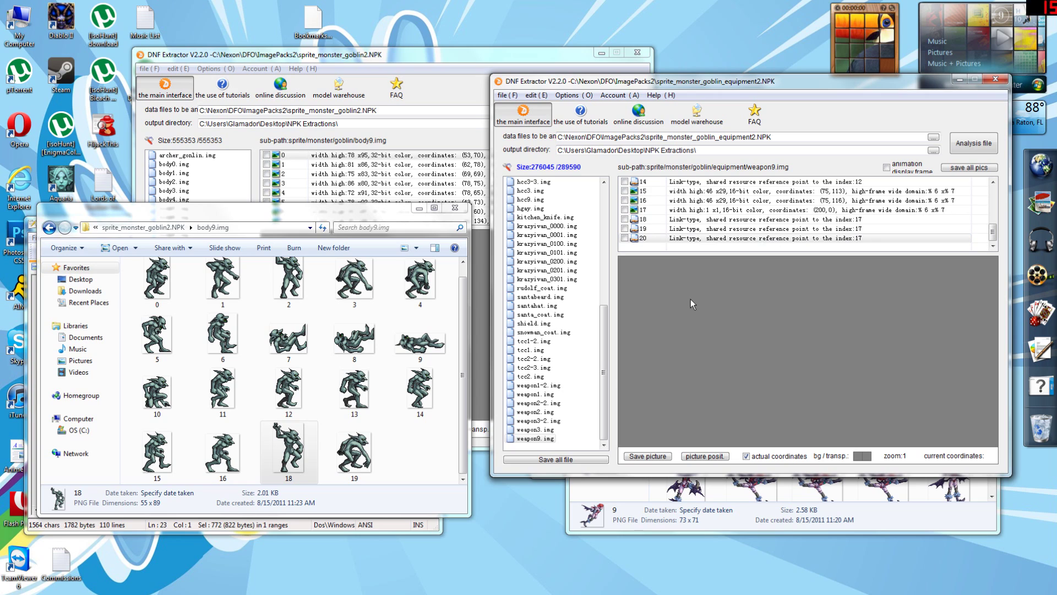
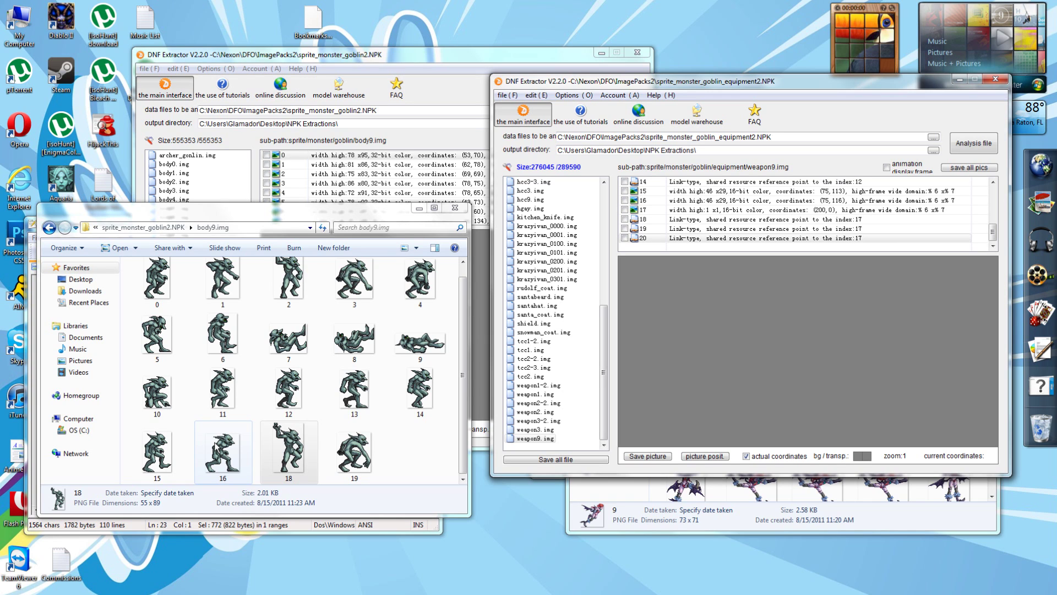
pyautogui.click(239, 449)
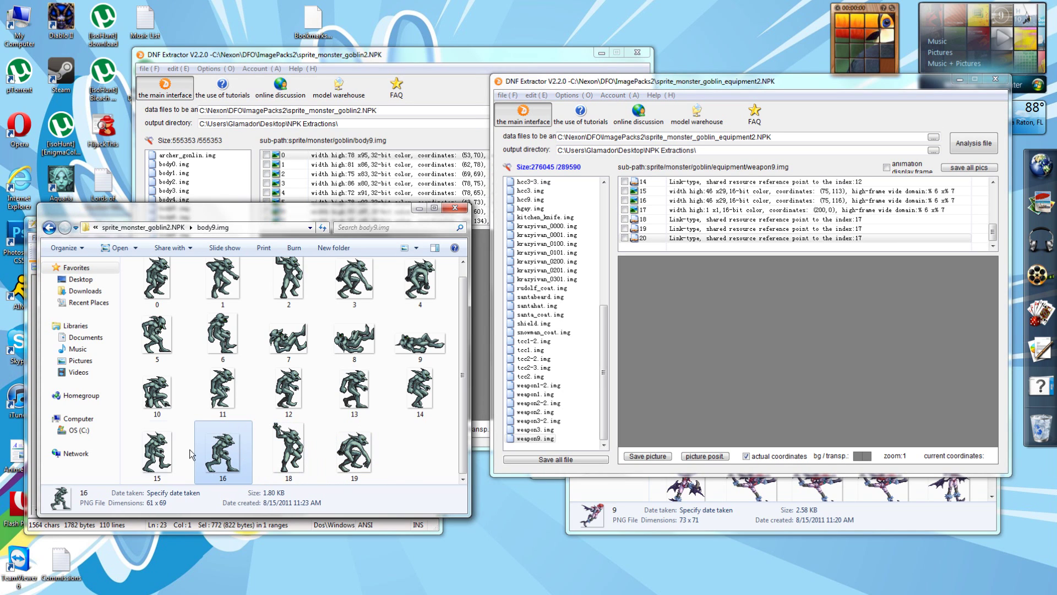
pyautogui.click(696, 305)
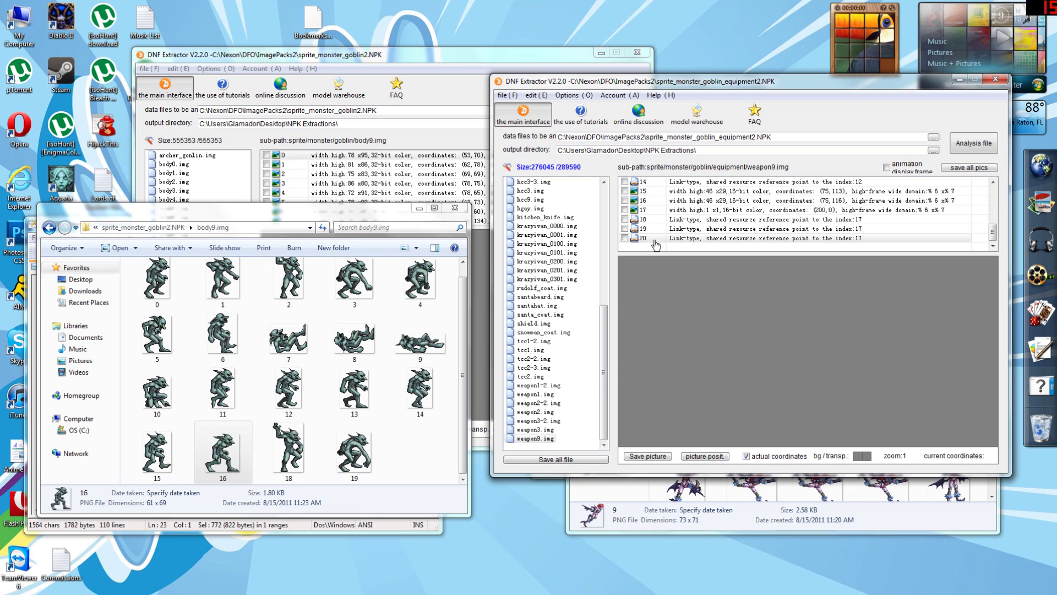
# - Examine frames 17 to 20 of weapon9.img one by one in the preview
pyautogui.click(656, 210)
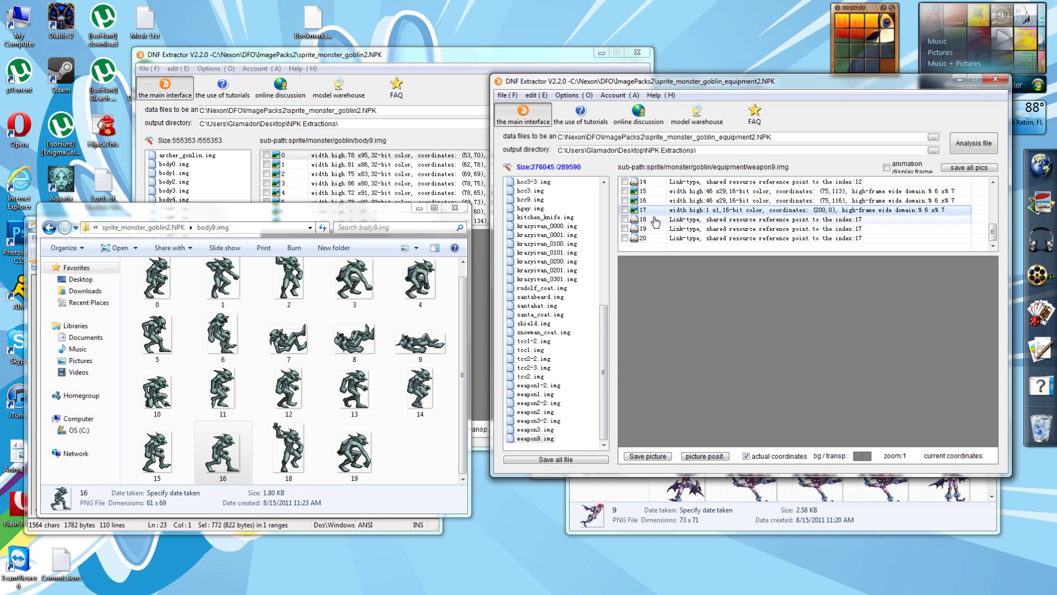
pyautogui.click(655, 221)
pyautogui.click(655, 230)
pyautogui.click(654, 240)
pyautogui.click(655, 211)
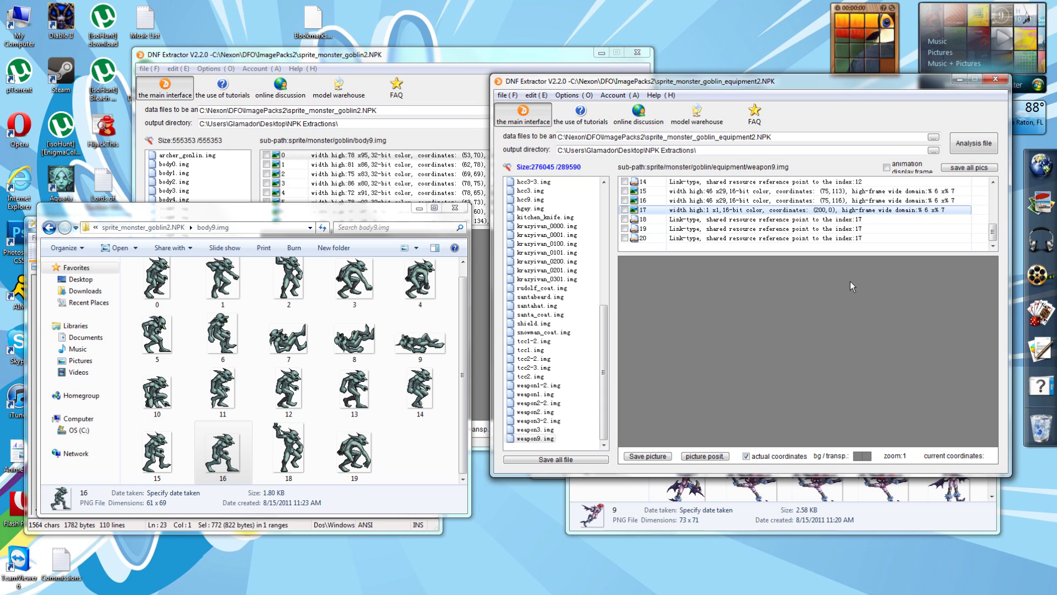
pyautogui.click(698, 220)
pyautogui.click(696, 229)
pyautogui.click(696, 239)
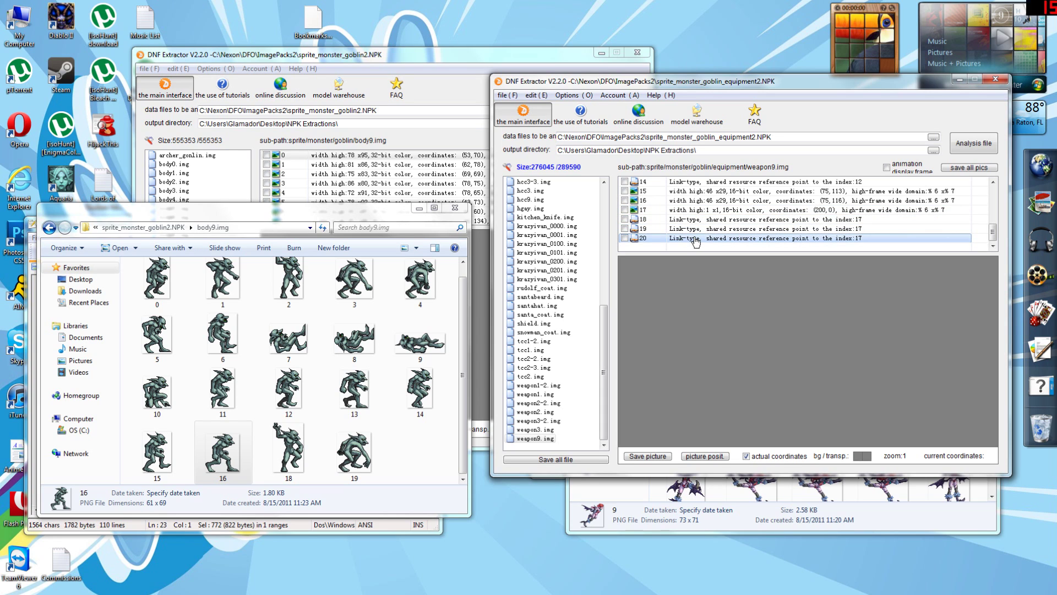
pyautogui.click(692, 213)
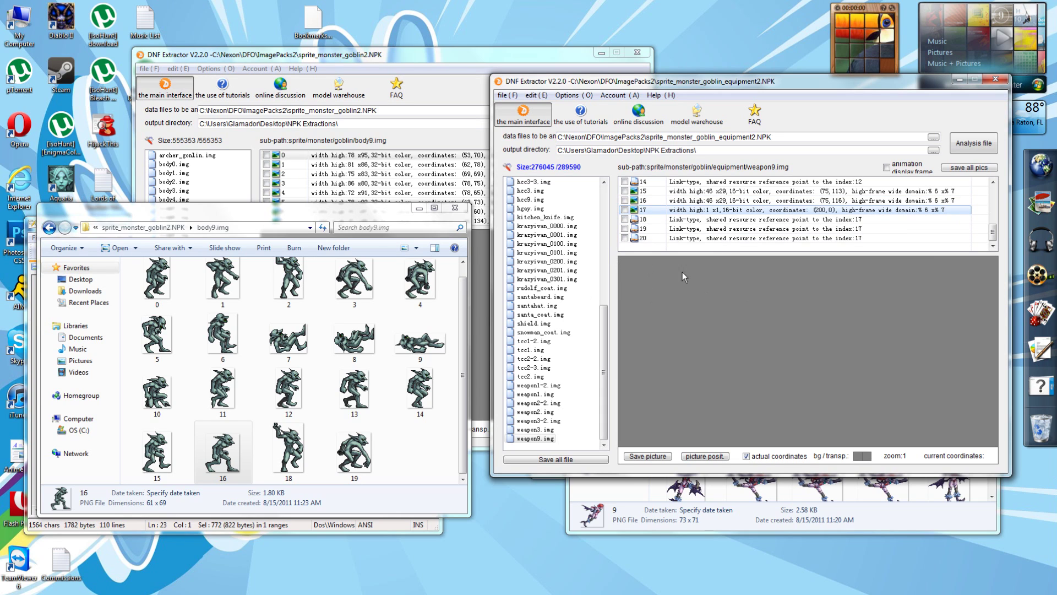
pyautogui.click(672, 219)
pyautogui.click(672, 228)
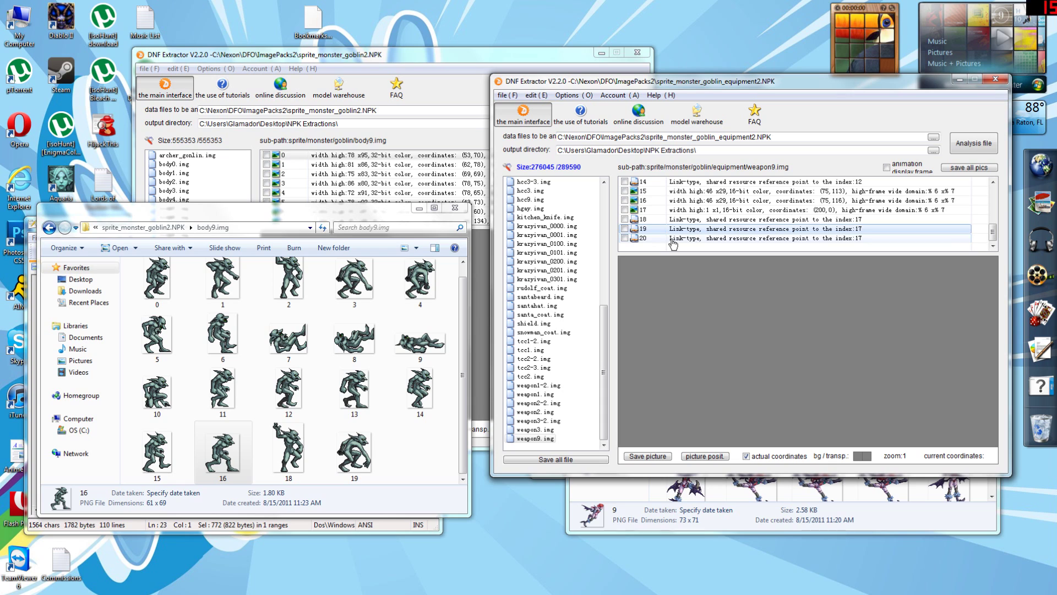
pyautogui.click(672, 239)
pyautogui.click(681, 211)
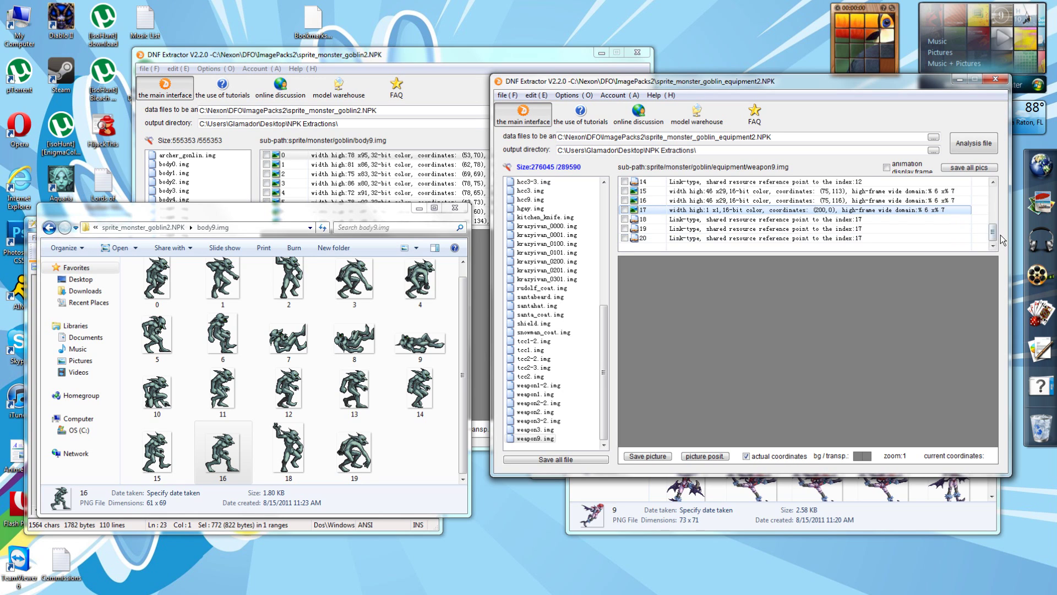
# - Run through the weapon9.img frames from the start of the list to preview the weapon's animation
pyautogui.moveTo(993, 231); pyautogui.dragTo(993, 193)
pyautogui.click(668, 182)
pyautogui.press('Down')
pyautogui.press('Down')
pyautogui.press('Down')
pyautogui.press('Down')
pyautogui.press('Down')
pyautogui.press('Down')
pyautogui.press('Down')
pyautogui.press('Down')
pyautogui.press('Down')
pyautogui.press('Down')
pyautogui.press('Down')
pyautogui.press('Down')
pyautogui.press('Down')
pyautogui.press('Down')
pyautogui.press('Down')
pyautogui.press('Down')
pyautogui.press('Down')
pyautogui.press('Down')
pyautogui.press('Down')
pyautogui.press('Down')
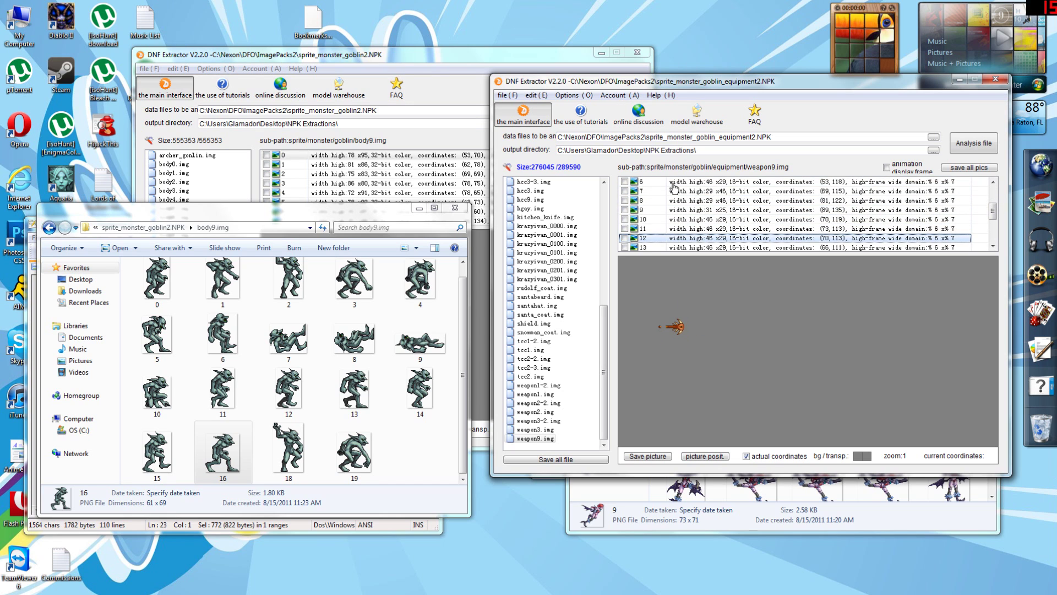
pyautogui.press('Up')
pyautogui.press('Up')
pyautogui.press('Up')
pyautogui.press('Up')
pyautogui.press('Up')
pyautogui.press('Up')
pyautogui.press('Up')
pyautogui.press('Up')
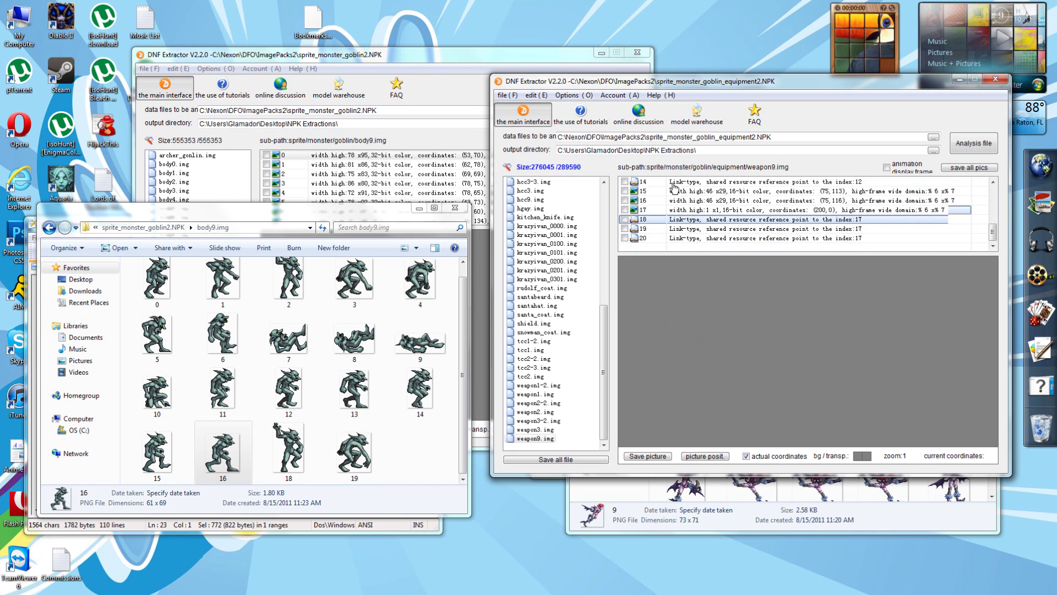
# - Show the extracted succubus_tri.img folder in its own window beside the succubus.img folder and look through the weapon sprites
pyautogui.click(753, 487)
pyautogui.click(710, 244)
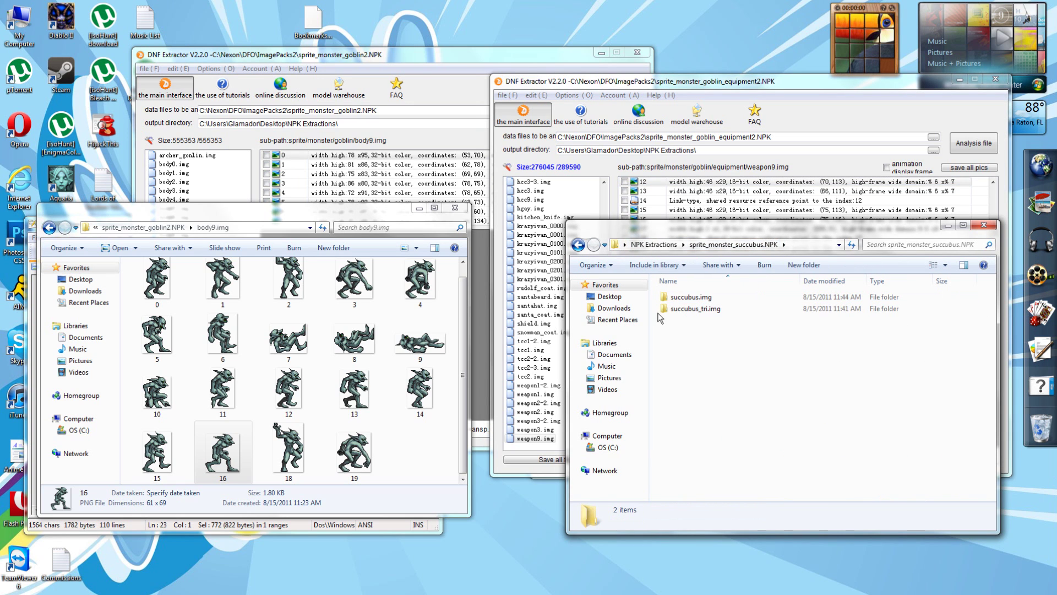
pyautogui.doubleClick(687, 307)
pyautogui.moveTo(736, 249); pyautogui.dragTo(299, 113)
pyautogui.doubleClick(681, 296)
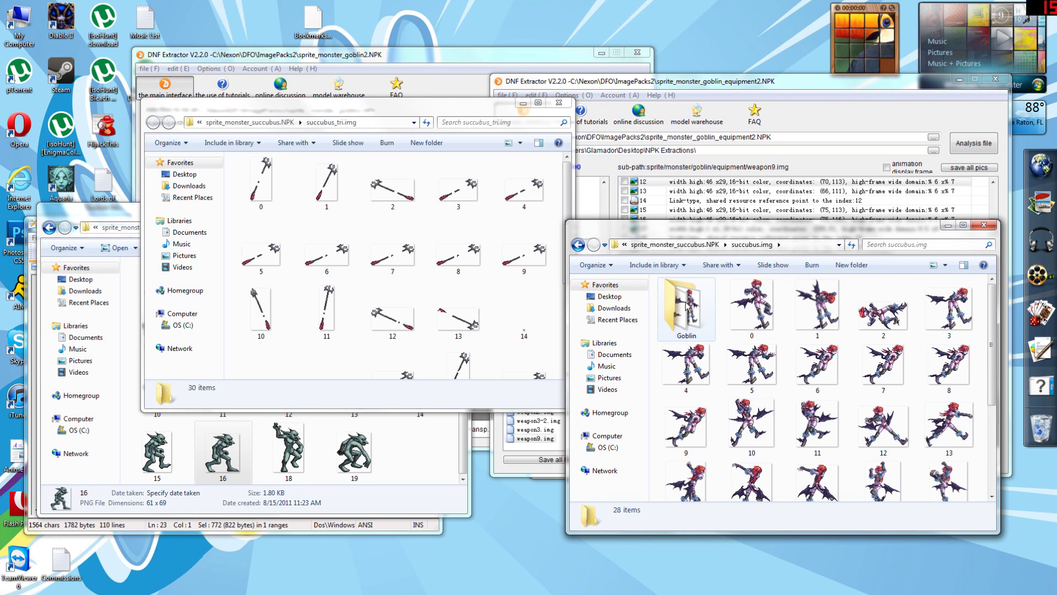
pyautogui.click(355, 319)
pyautogui.scroll(-3, 361, 319)
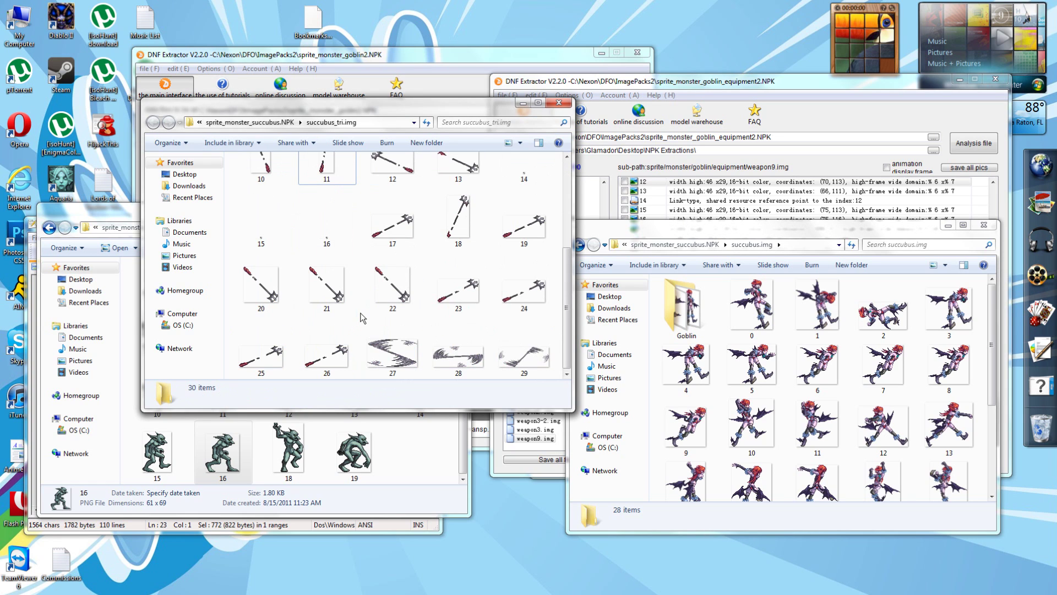
# - Review the script of recorded edits for sprite_monster_goblin_equipment2.NPK and close it
pyautogui.scroll(3, 362, 317)
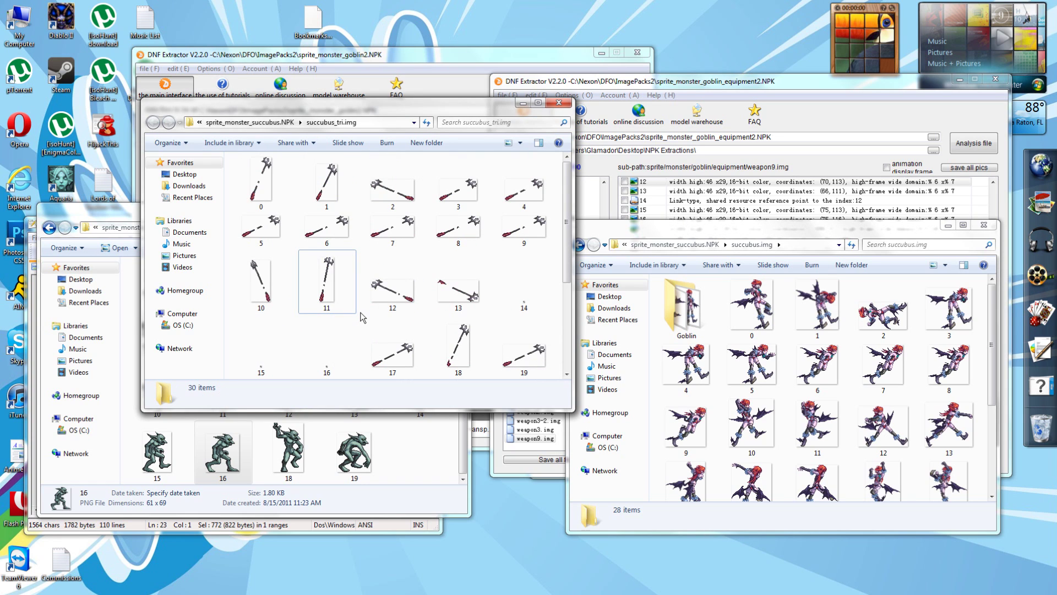
pyautogui.click(535, 95)
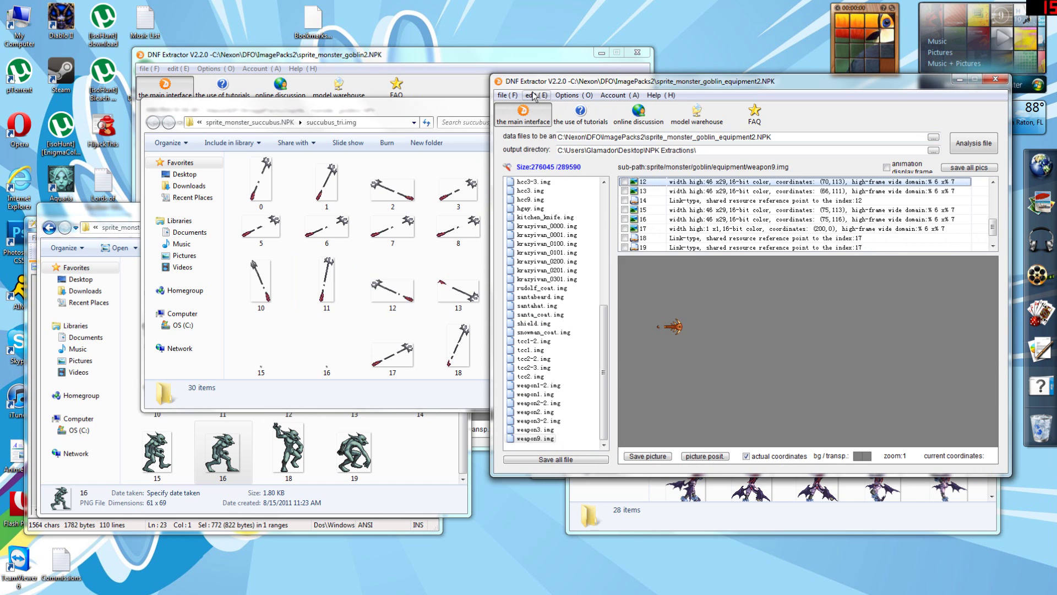
pyautogui.click(558, 302)
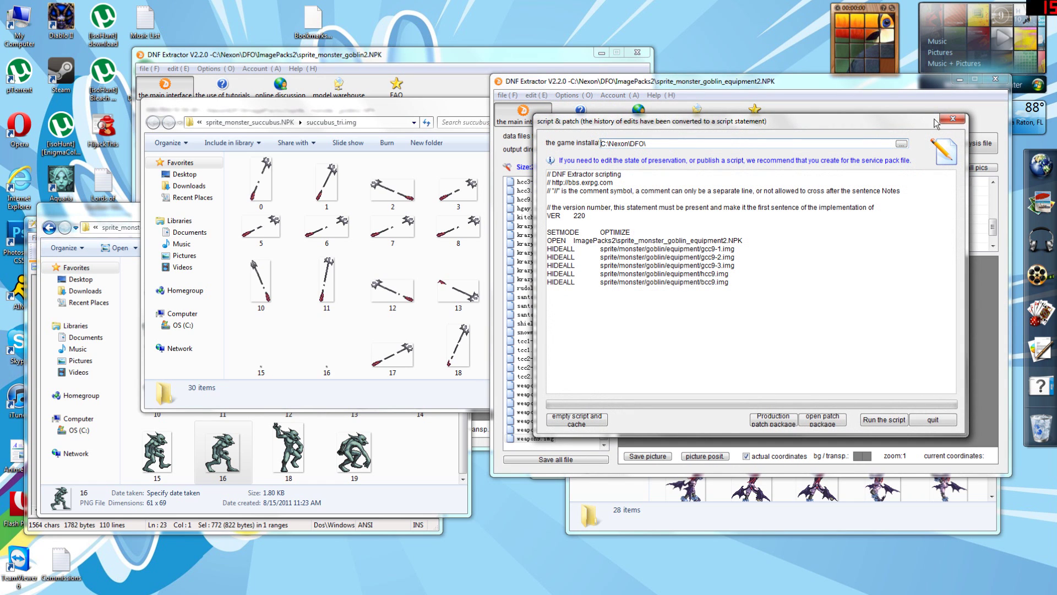
pyautogui.click(953, 118)
# - Look through the succubus_tri.img weapon pictures against the succubus.img and goblin body9.img folders, closing the succubus_tri.img window at the end
pyautogui.click(832, 513)
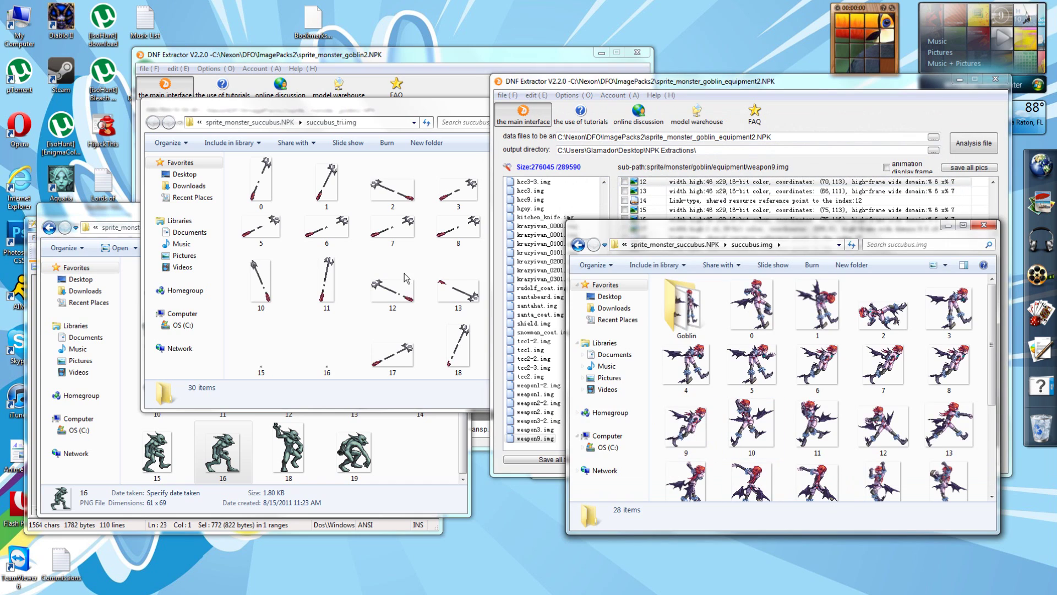
pyautogui.click(356, 251)
pyautogui.scroll(-2, 361, 256)
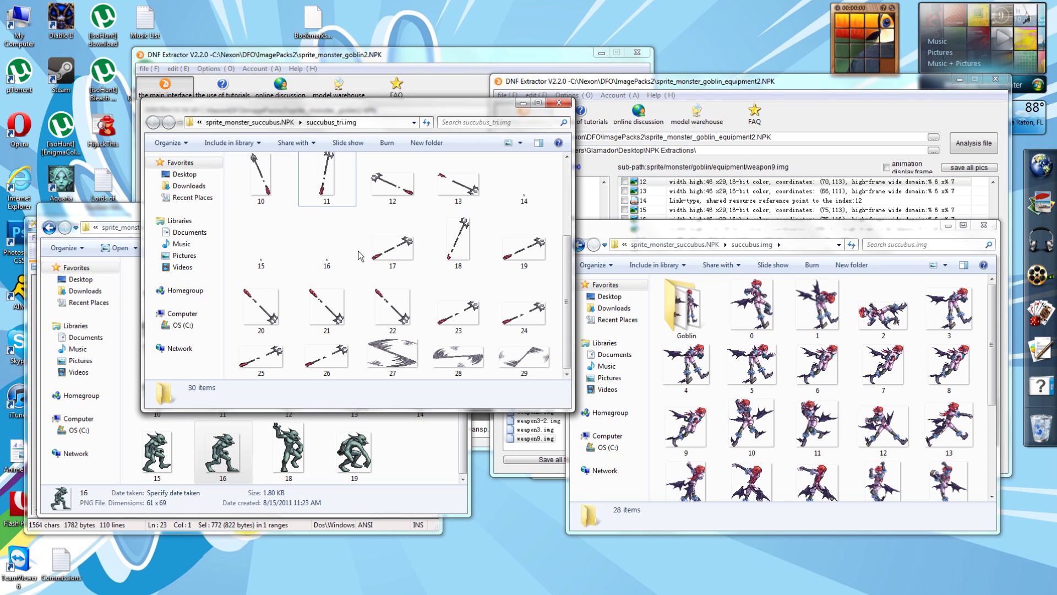
pyautogui.scroll(2, 359, 256)
pyautogui.scroll(-2, 358, 250)
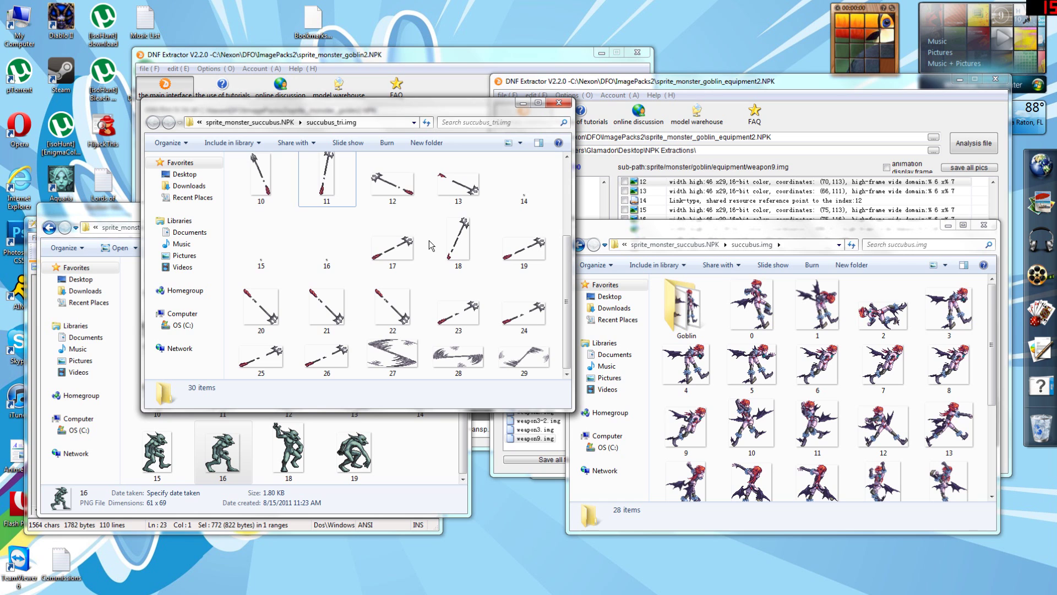
pyautogui.scroll(2, 279, 265)
pyautogui.click(398, 451)
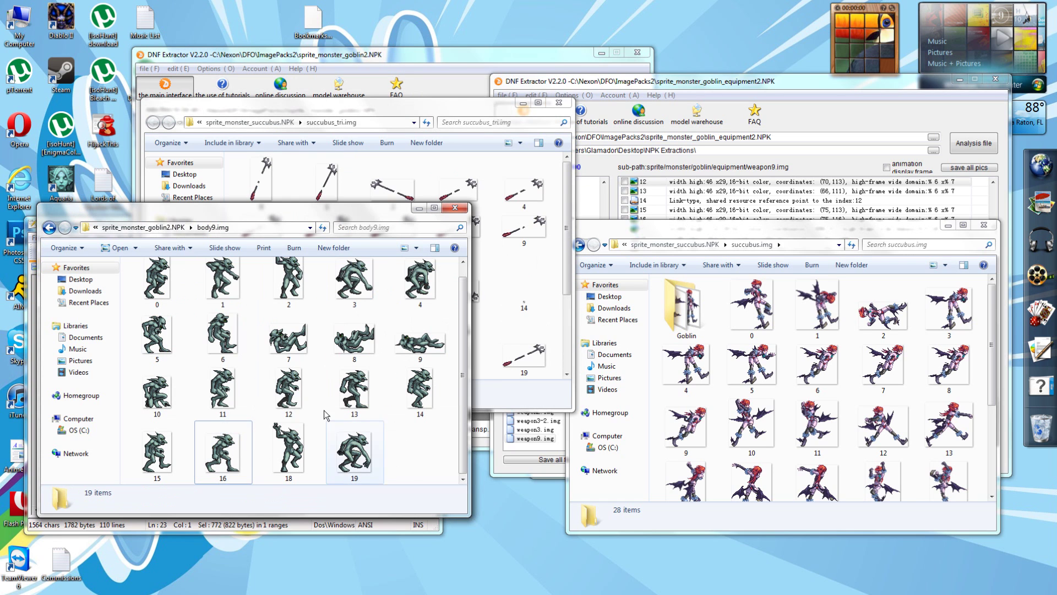
pyautogui.click(559, 102)
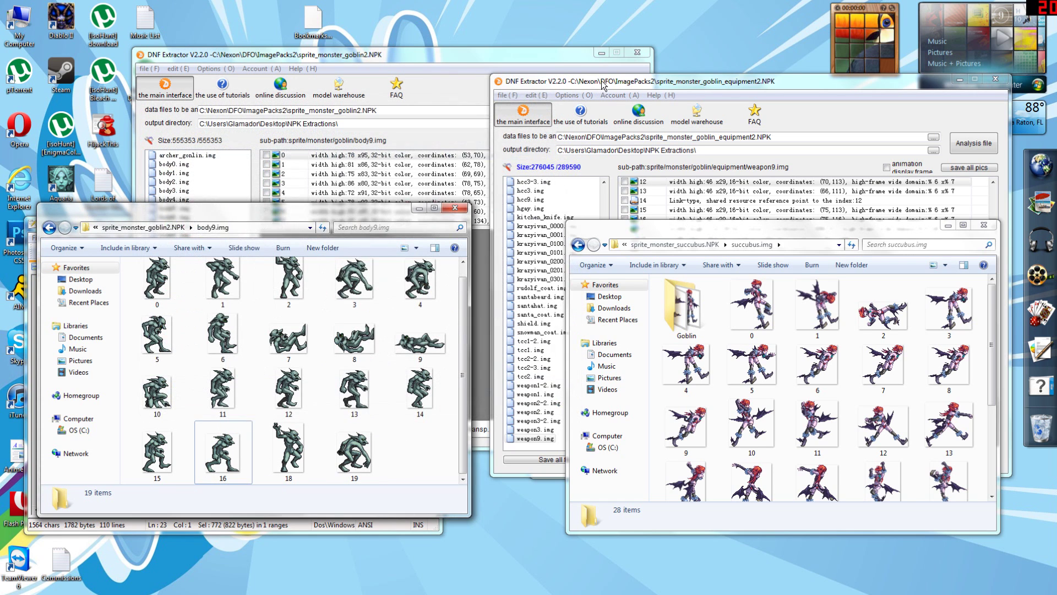
pyautogui.click(648, 212)
pyautogui.rightClick(651, 219)
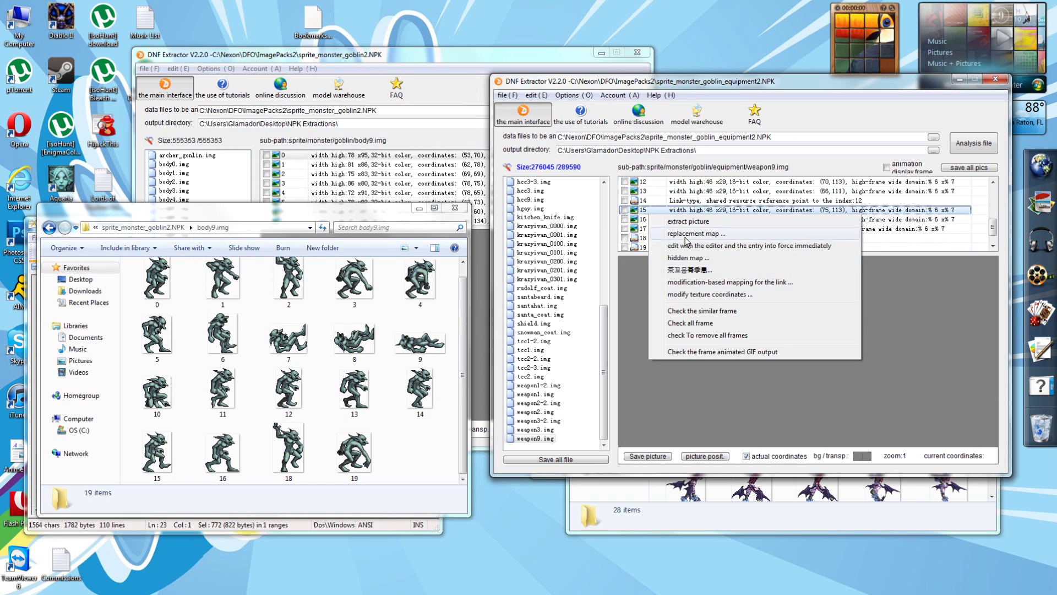
pyautogui.click(669, 281)
pyautogui.click(838, 292)
pyautogui.click(880, 279)
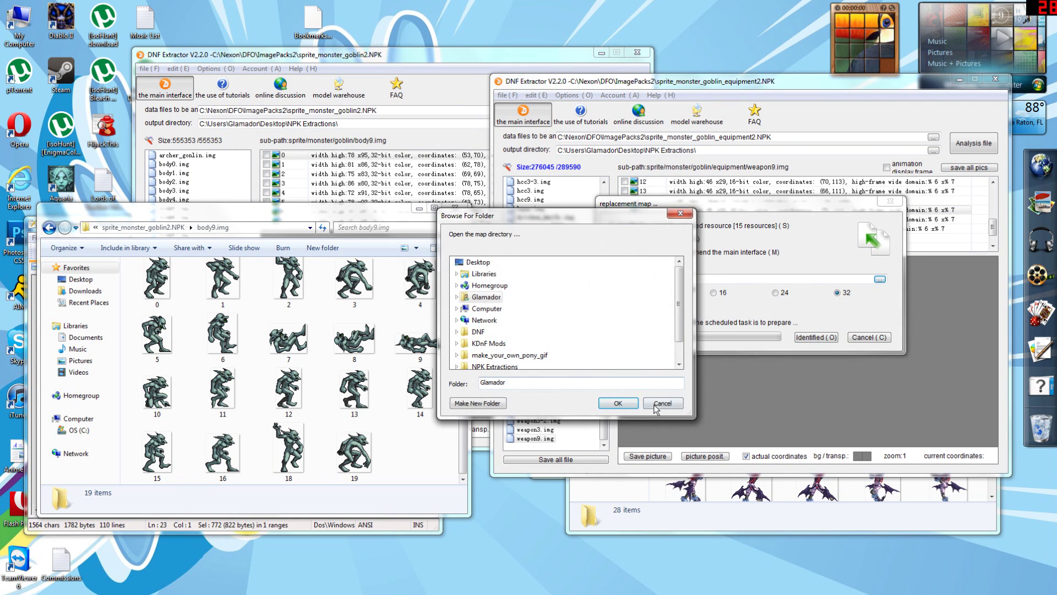
pyautogui.click(657, 404)
pyautogui.click(868, 337)
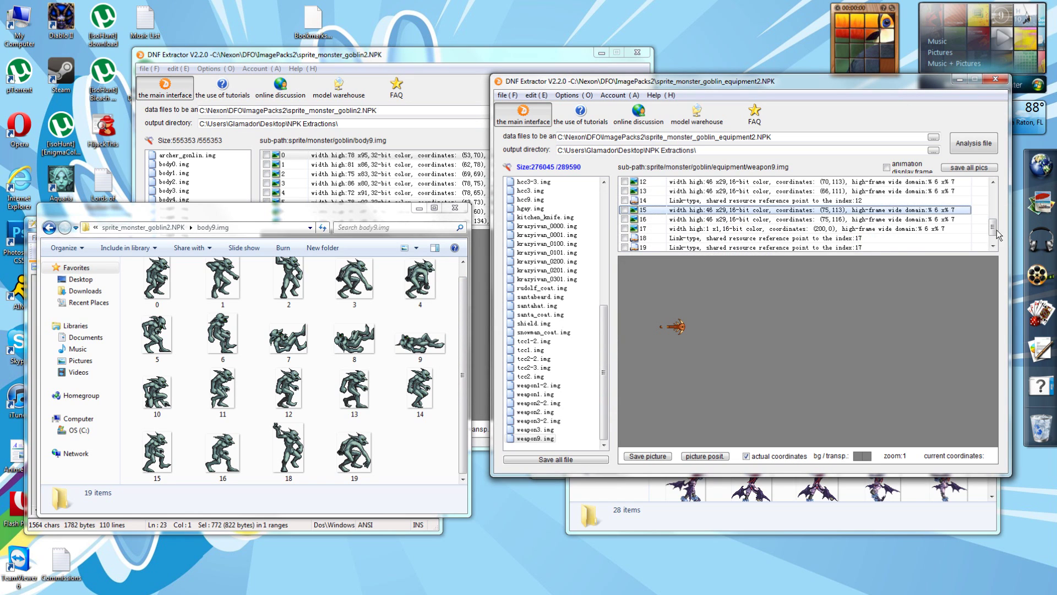
# - Replace weapon9.img with the weapon9_final file from the Succubus folder and play its frames as an animation
pyautogui.scroll(-2, 994, 247)
pyautogui.scroll(2, 992, 290)
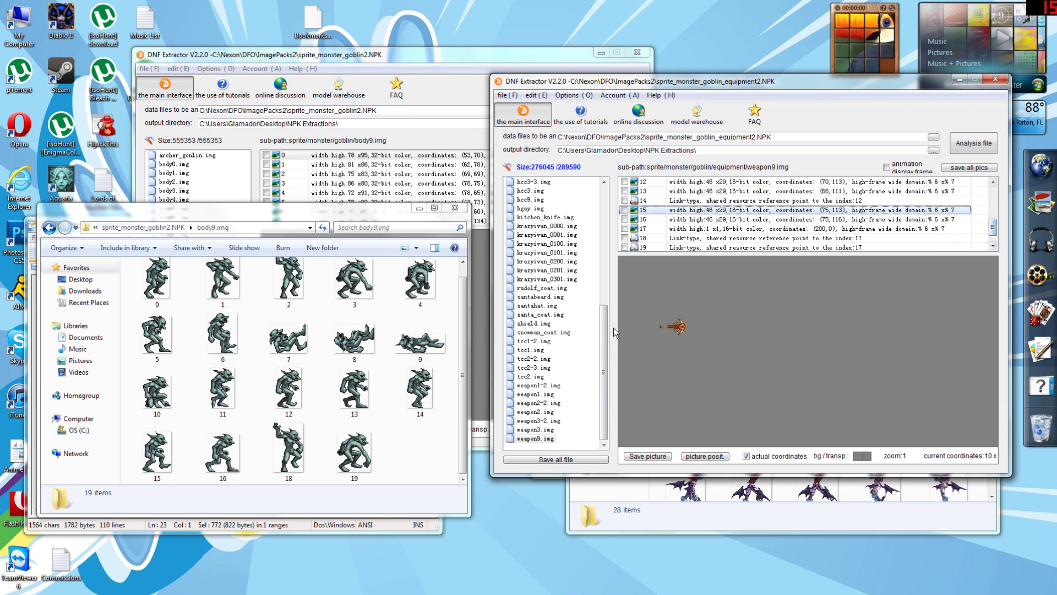
pyautogui.click(534, 439)
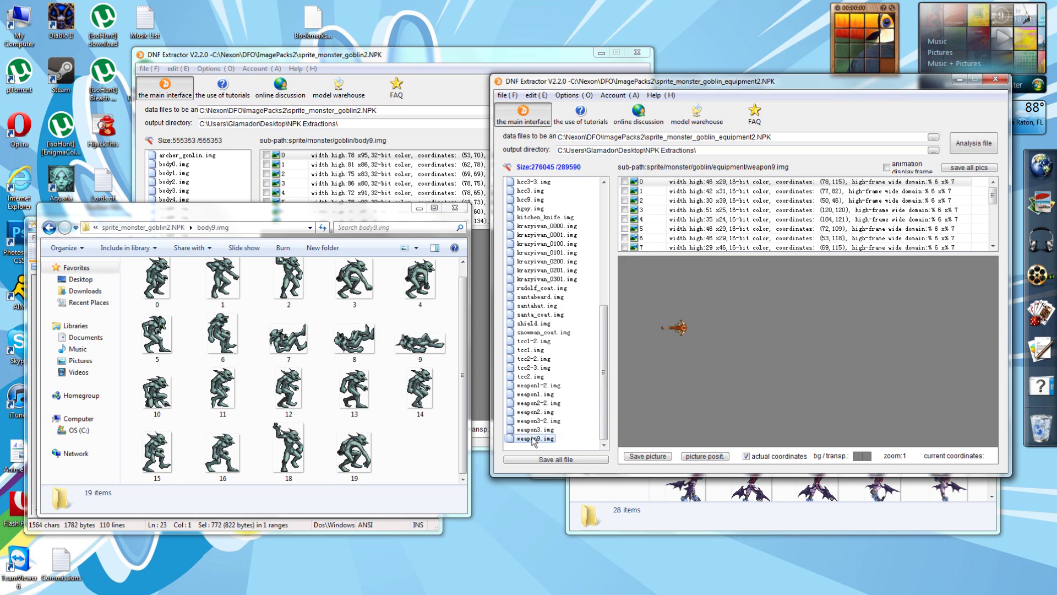
pyautogui.rightClick(533, 438)
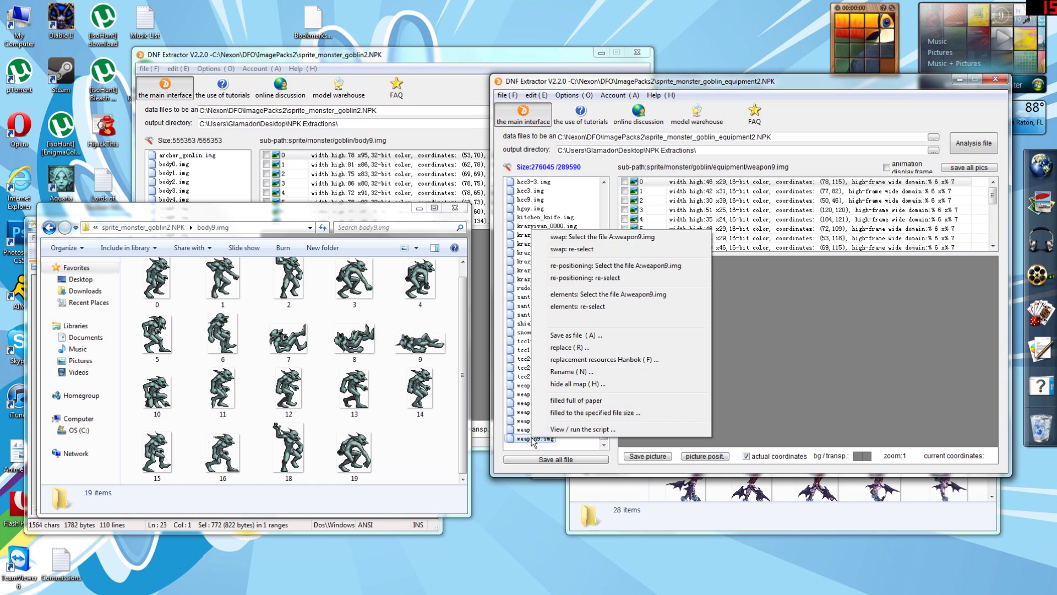
pyautogui.click(560, 349)
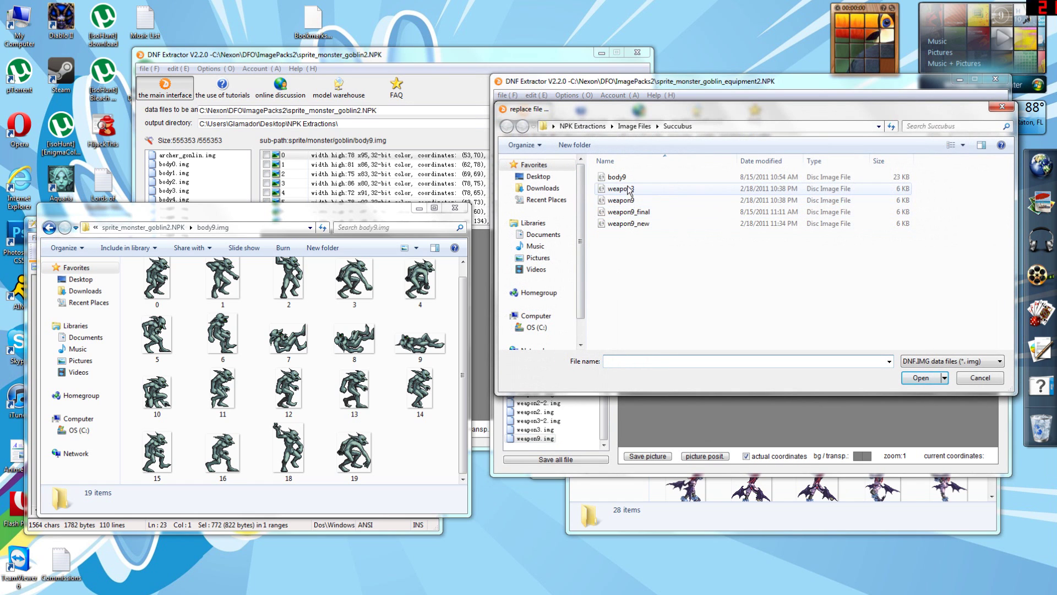
pyautogui.doubleClick(630, 215)
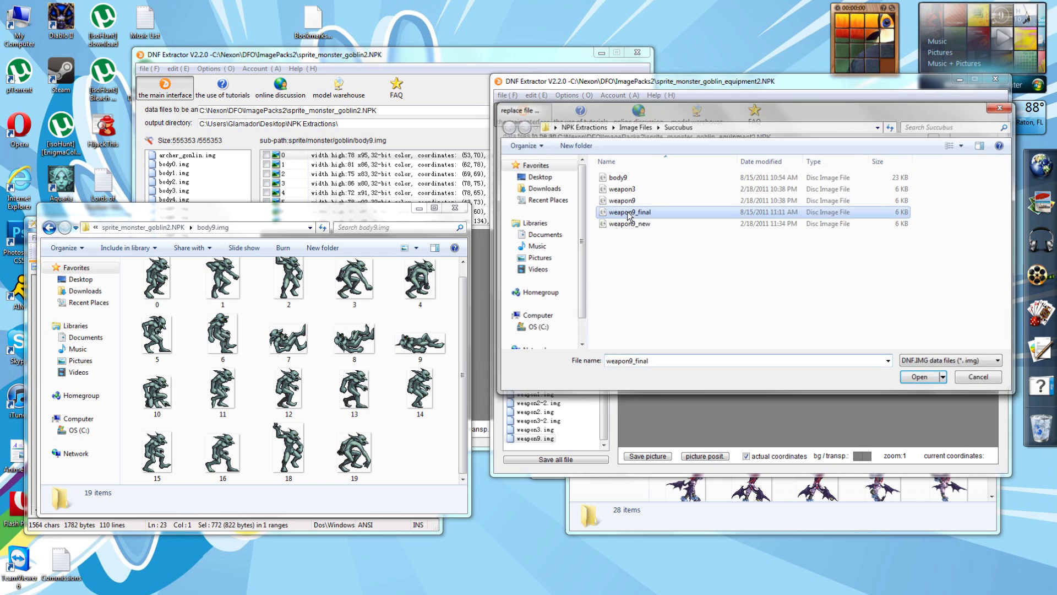
pyautogui.click(602, 345)
pyautogui.click(887, 167)
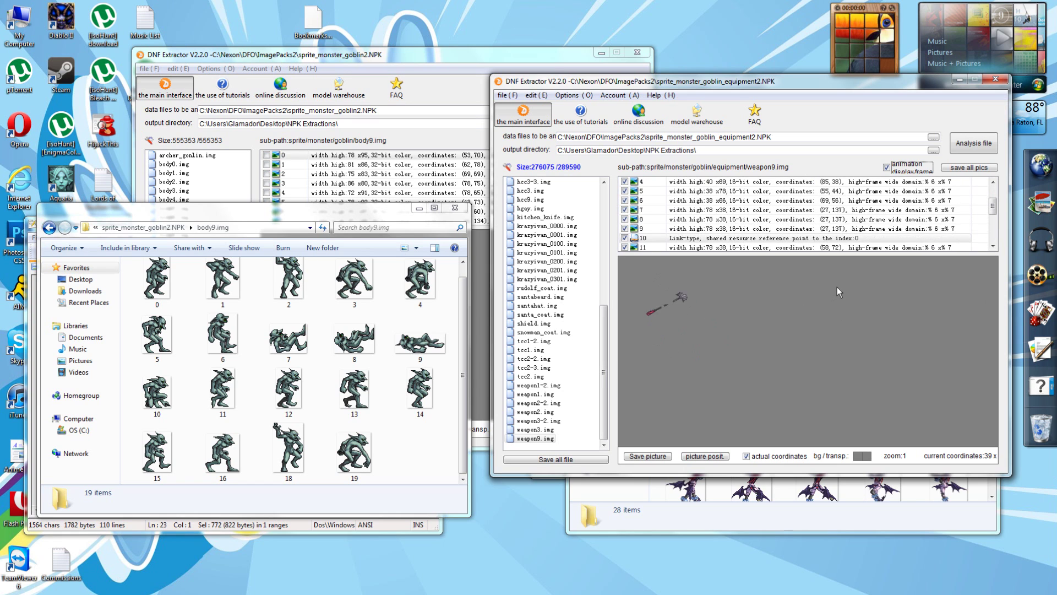
pyautogui.click(894, 171)
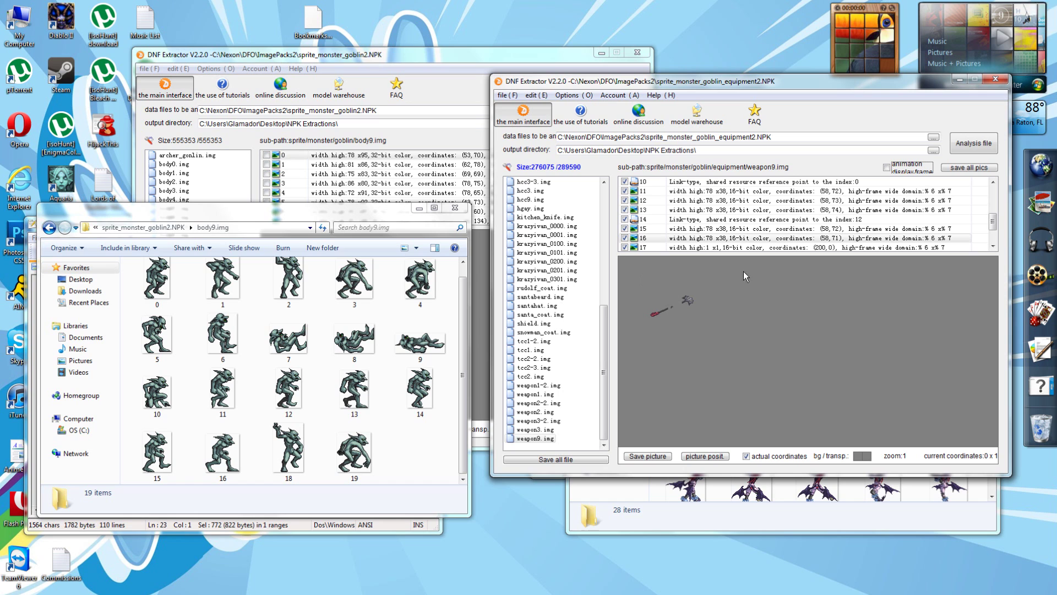
# - Place the succubus.img folder window beside the weapon preview and select picture 23 near the end of the folder
pyautogui.click(726, 523)
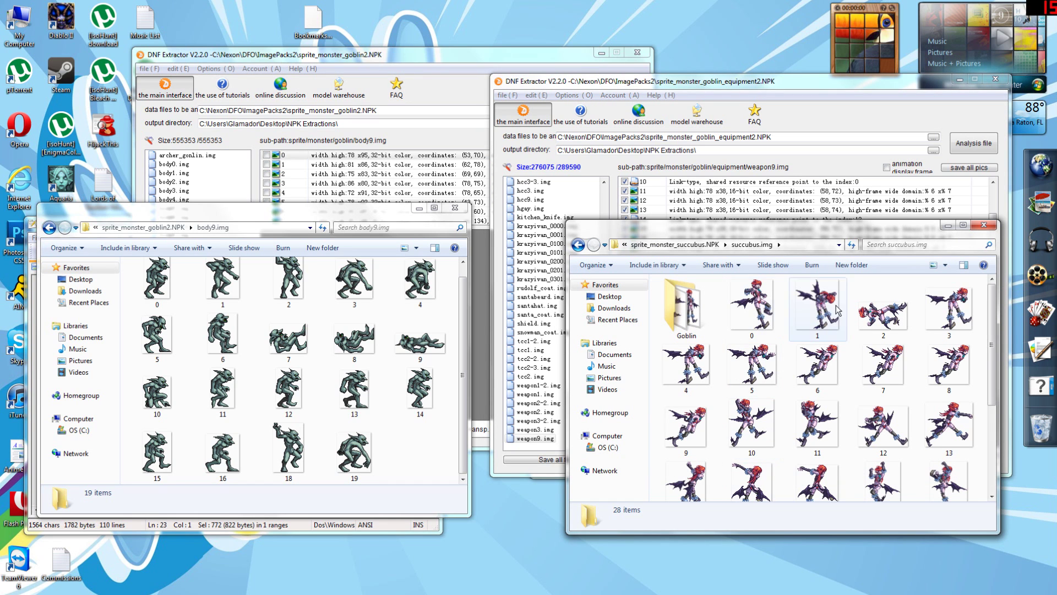
pyautogui.moveTo(778, 225); pyautogui.dragTo(340, 167)
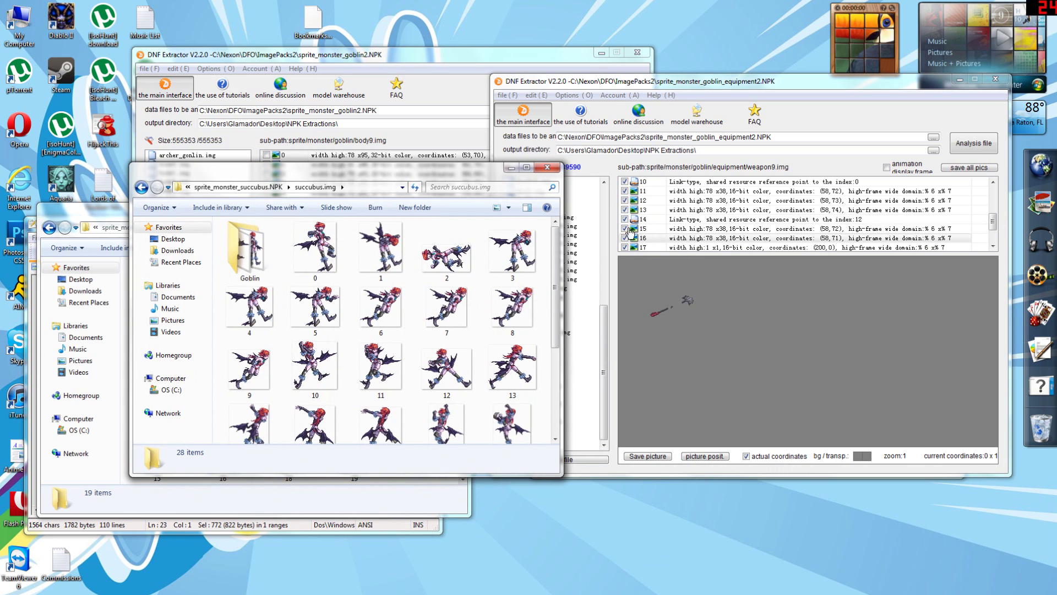
pyautogui.scroll(-3, 477, 346)
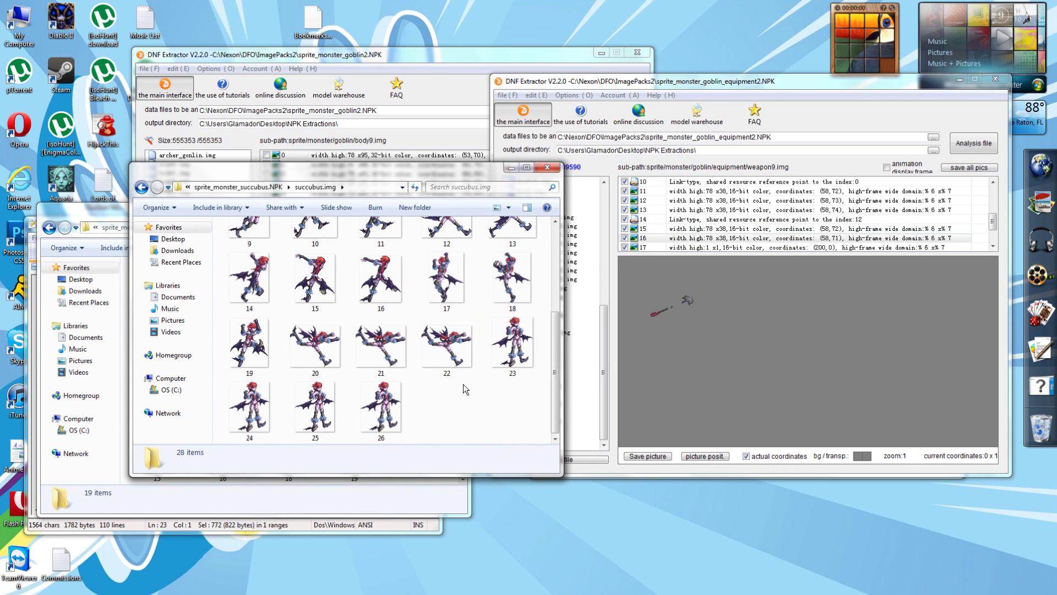
pyautogui.click(511, 364)
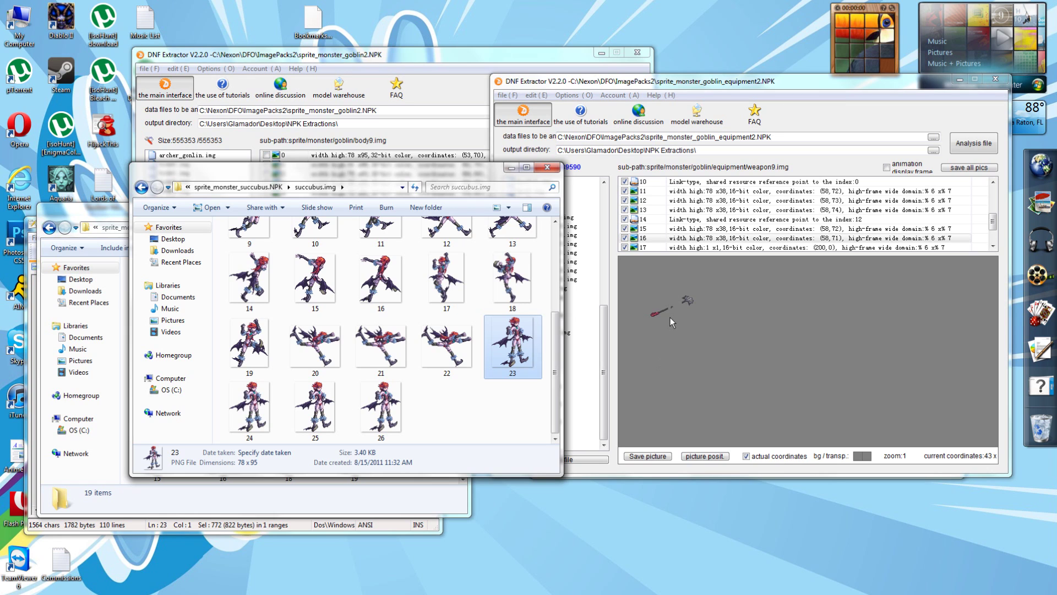
# - Examine frames 11 to 17 of the replaced weapon9.img, comparing them with succubus body picture 23
pyautogui.click(820, 228)
pyautogui.click(827, 210)
pyautogui.click(826, 201)
pyautogui.click(825, 192)
pyautogui.click(826, 228)
pyautogui.click(826, 238)
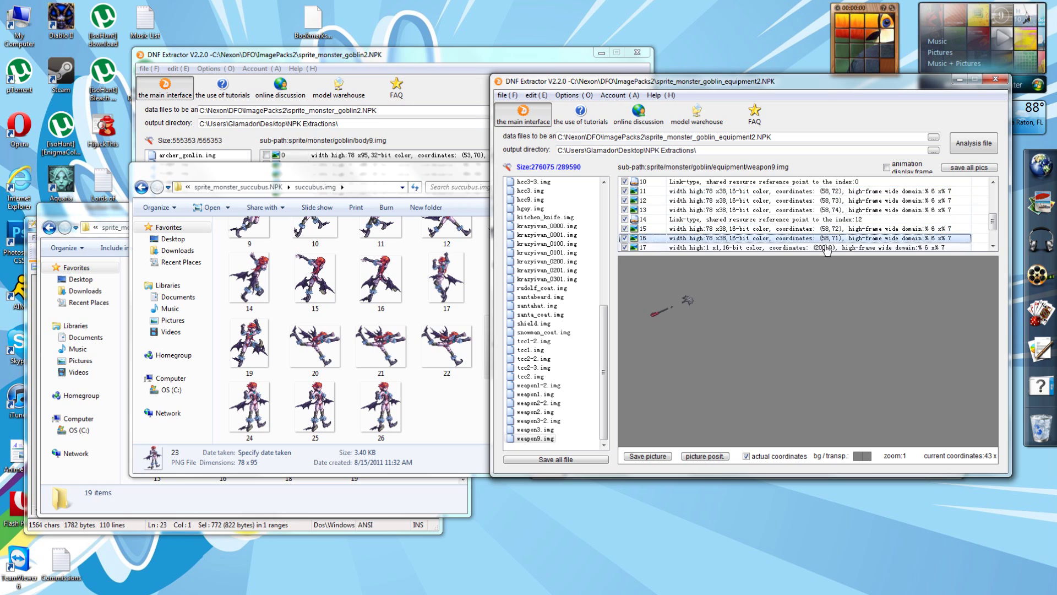
pyautogui.click(827, 248)
pyautogui.click(482, 344)
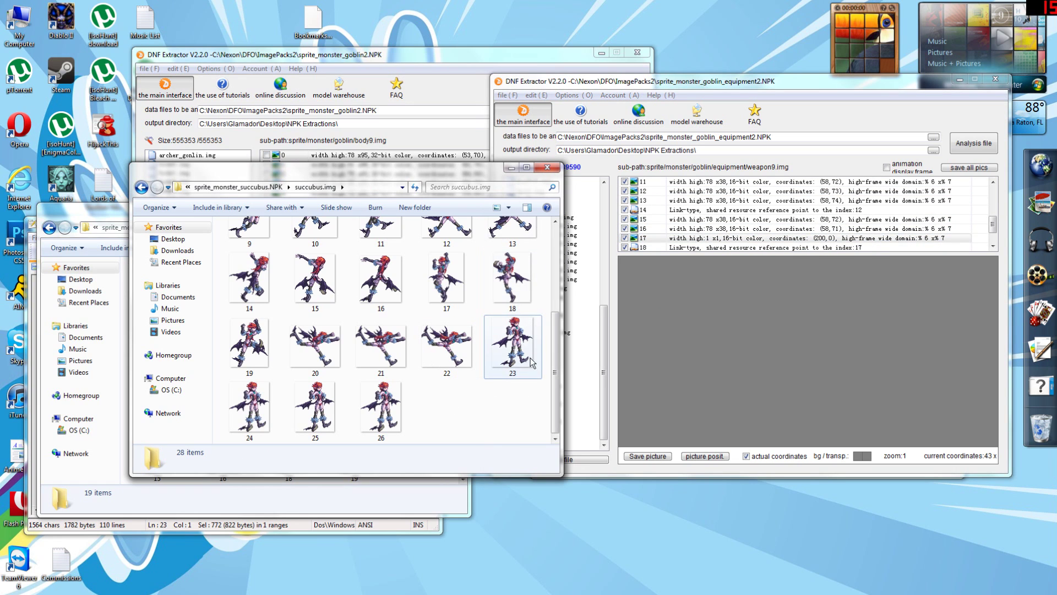
pyautogui.click(709, 392)
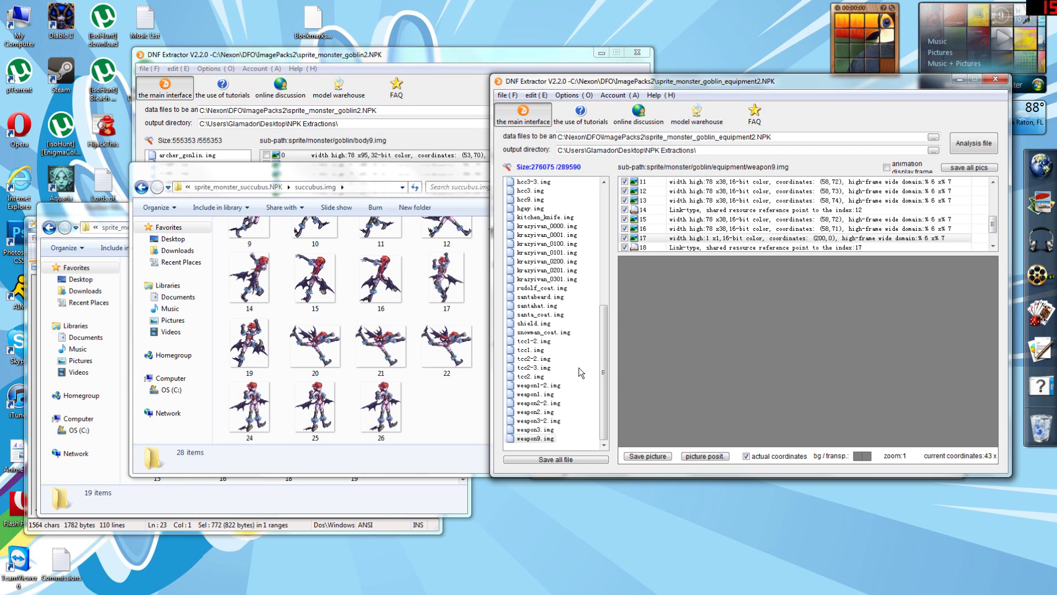
# - Analyse sprite_monster_succubus.NPK in the extractor window that holds the goblin2 file and load succubus_tri.img
pyautogui.moveTo(411, 57); pyautogui.dragTo(350, 42)
pyautogui.moveTo(301, 95); pyautogui.dragTo(279, 94)
pyautogui.write('succubus')
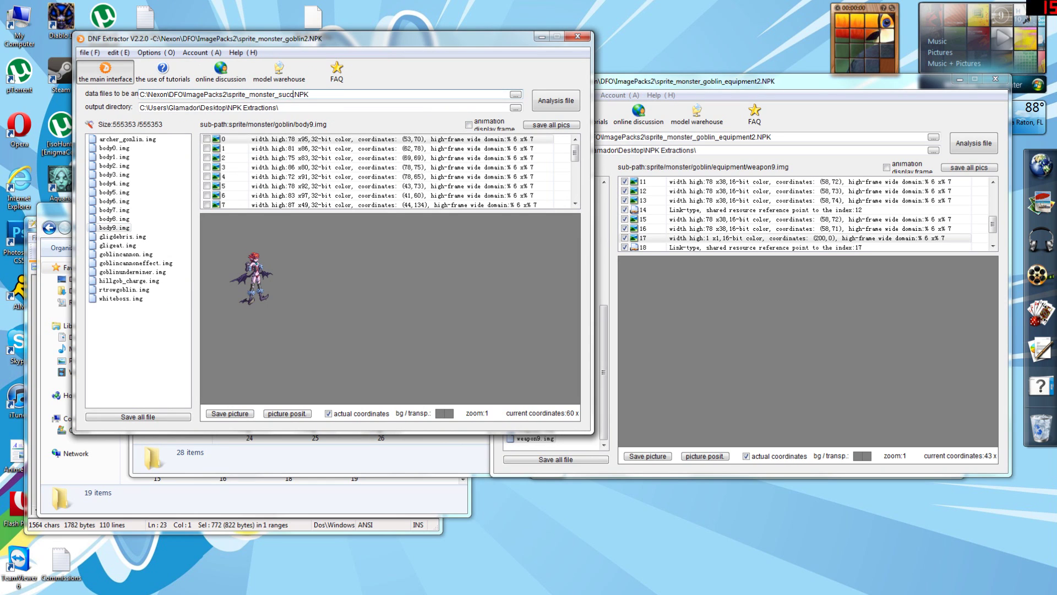
pyautogui.click(537, 105)
pyautogui.click(126, 157)
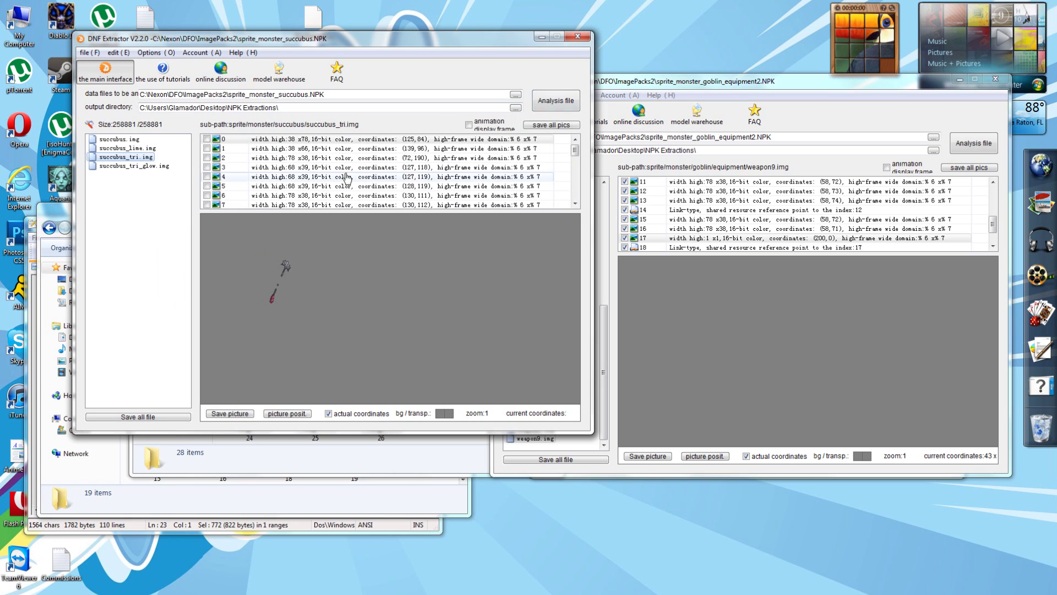
# - Preview frames 0 to 3 of succubus_tri.img to check the weapon's coordinates
pyautogui.click(400, 149)
pyautogui.click(400, 158)
pyautogui.click(400, 150)
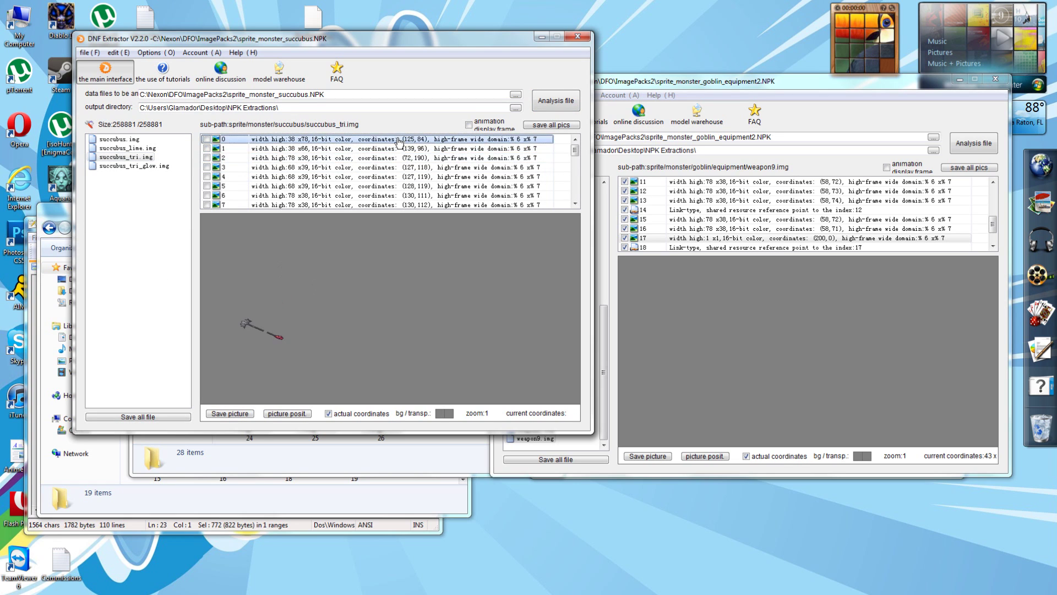
pyautogui.click(401, 159)
pyautogui.click(400, 167)
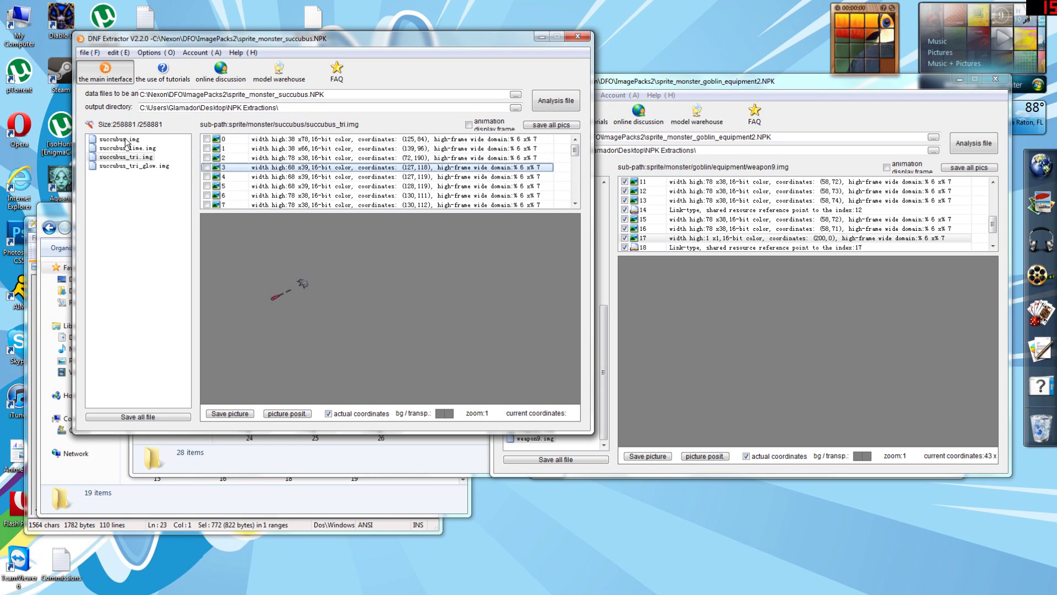
# - Load succubus.img and preview its body frames from 0 to 7
pyautogui.click(126, 141)
pyautogui.click(382, 158)
pyautogui.click(382, 140)
pyautogui.click(382, 149)
pyautogui.click(380, 158)
pyautogui.click(381, 168)
pyautogui.click(380, 187)
pyautogui.click(380, 196)
pyautogui.click(379, 204)
# - Alternate between succubus_tri.img and succubus.img to compare the position of frame 0 in weapon and body
pyautogui.click(142, 157)
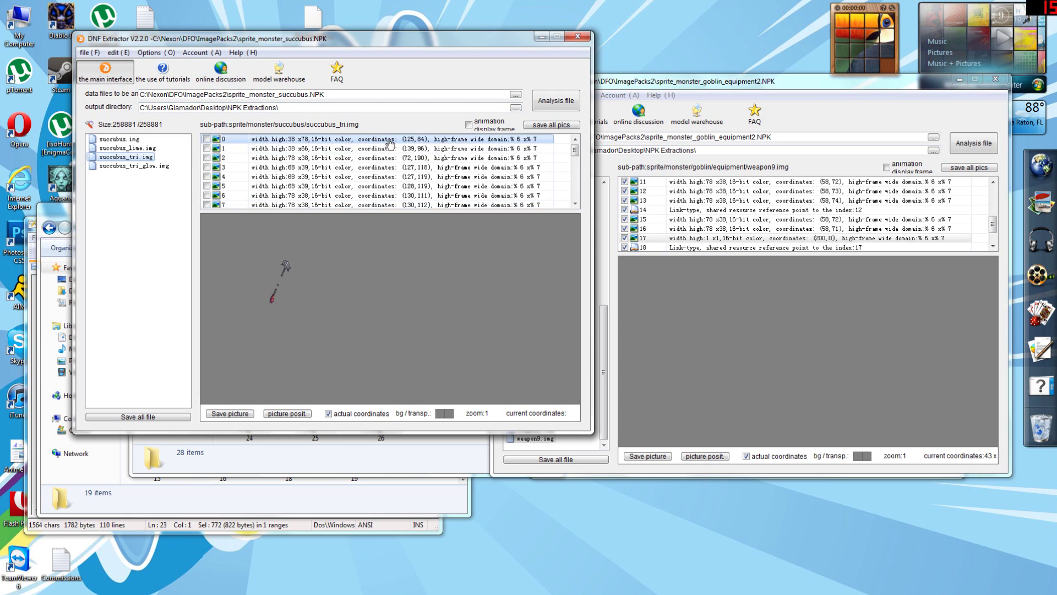
pyautogui.click(133, 140)
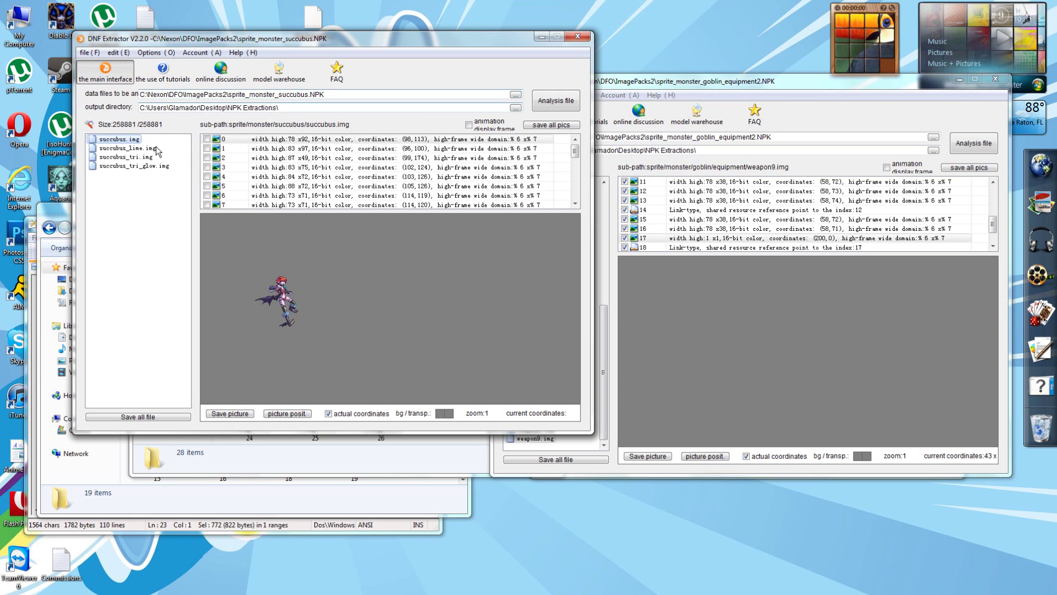
pyautogui.click(145, 158)
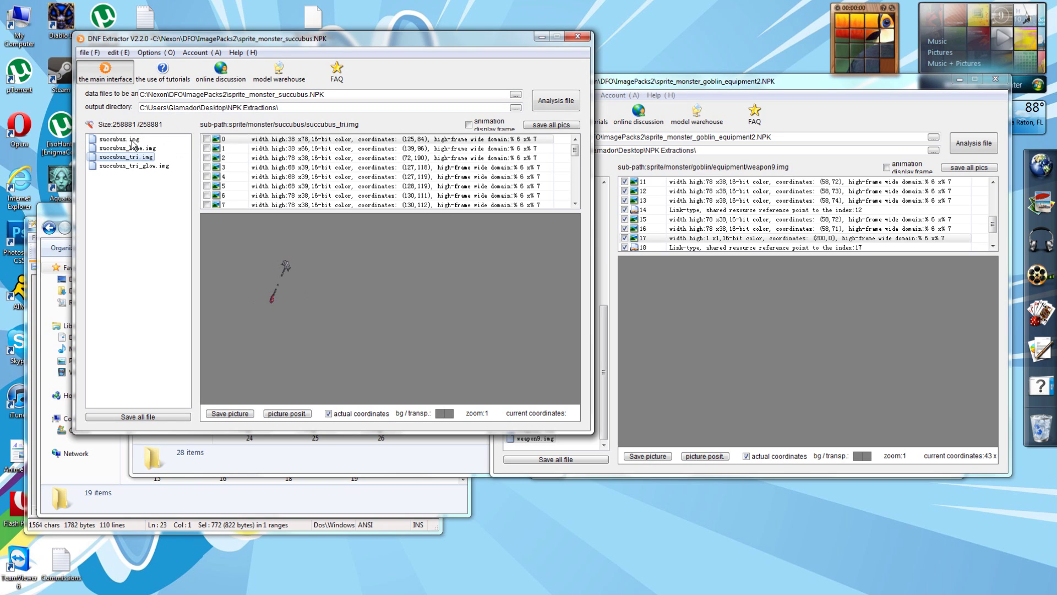
pyautogui.click(132, 141)
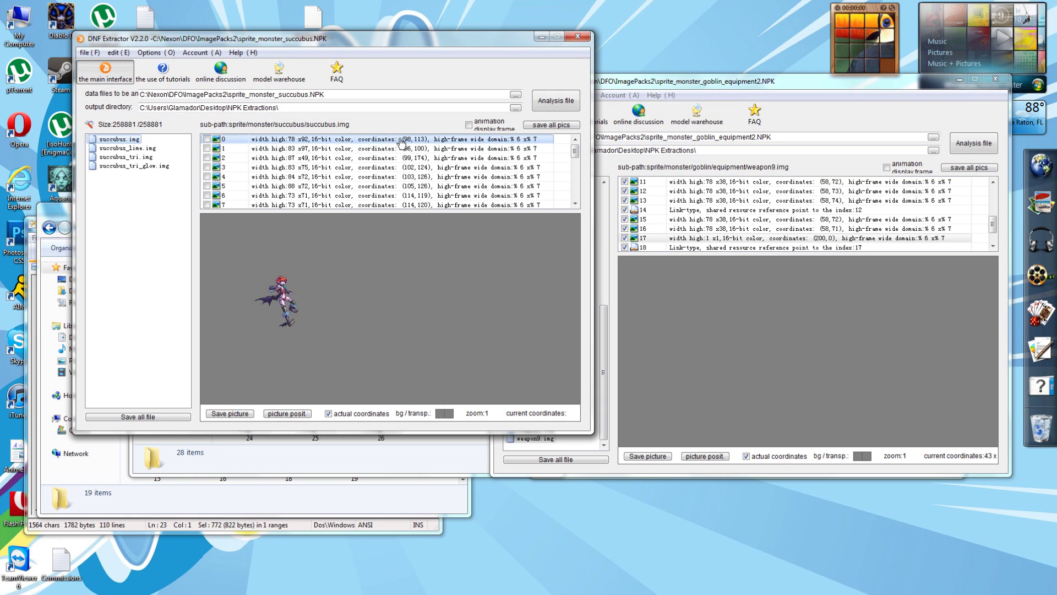
pyautogui.click(122, 158)
pyautogui.click(123, 142)
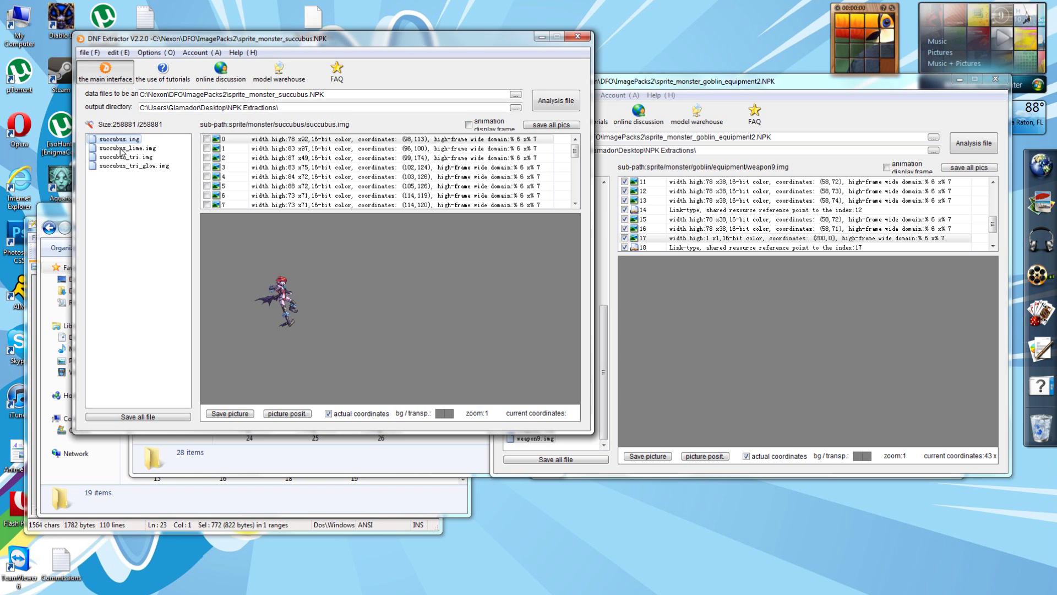
pyautogui.click(122, 158)
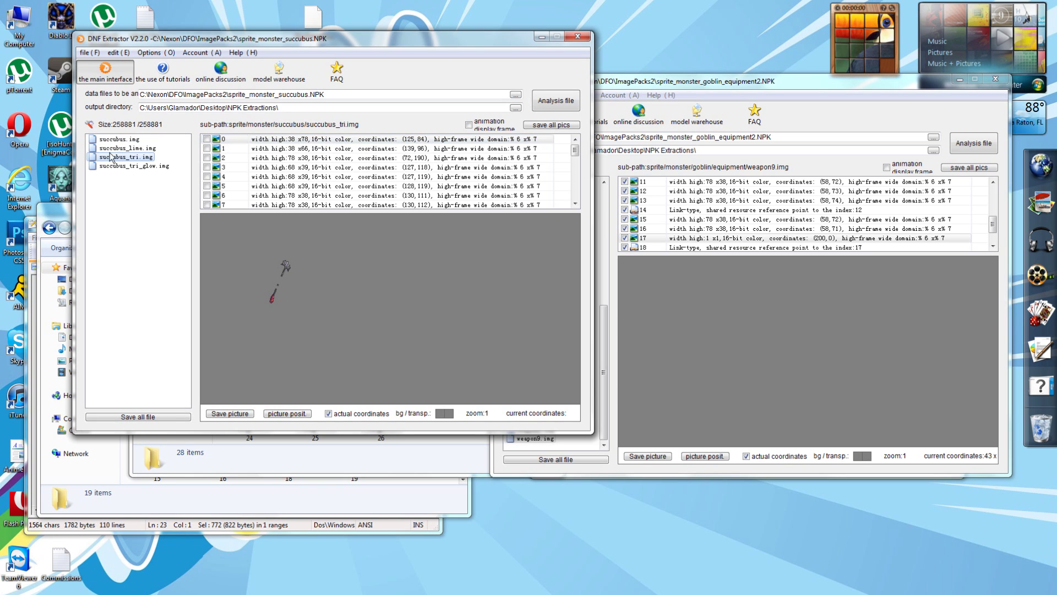
# - Compare the frame 0 coordinates of succubus.img with those of succubus_tri.img once more
pyautogui.click(126, 139)
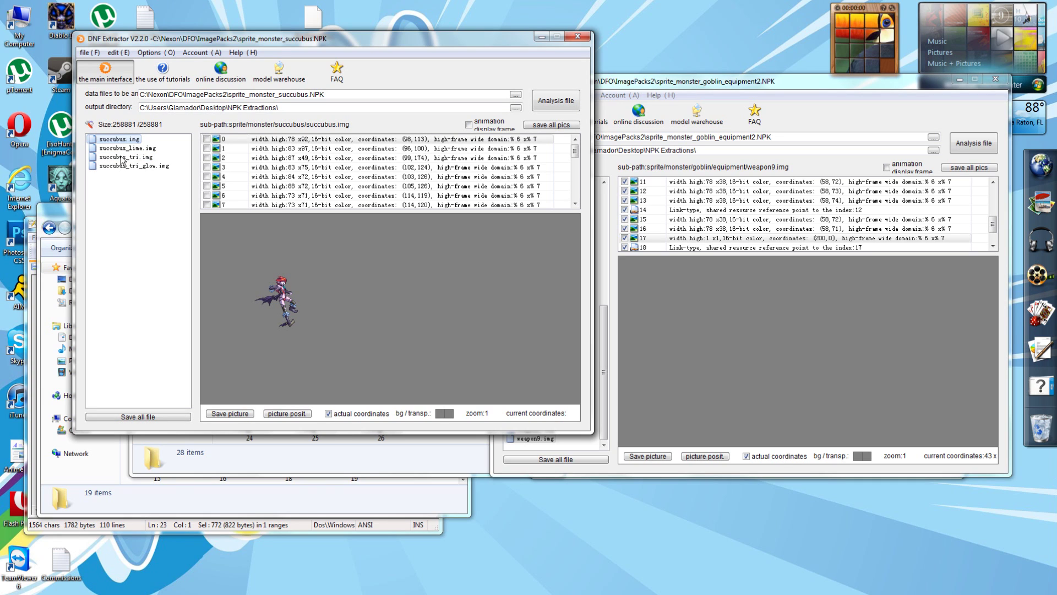
pyautogui.click(122, 158)
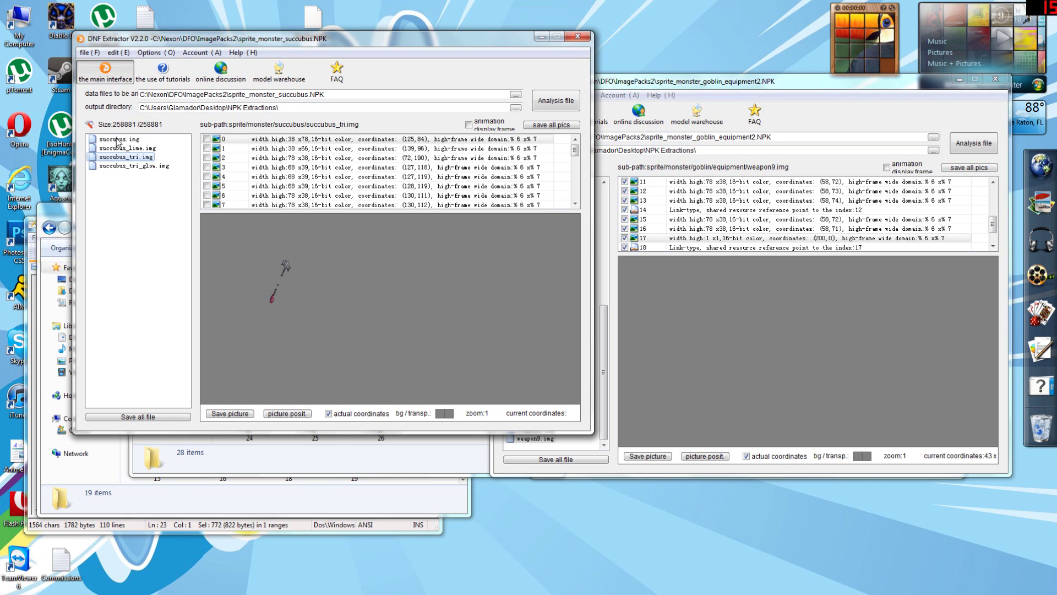
pyautogui.click(117, 141)
pyautogui.click(126, 160)
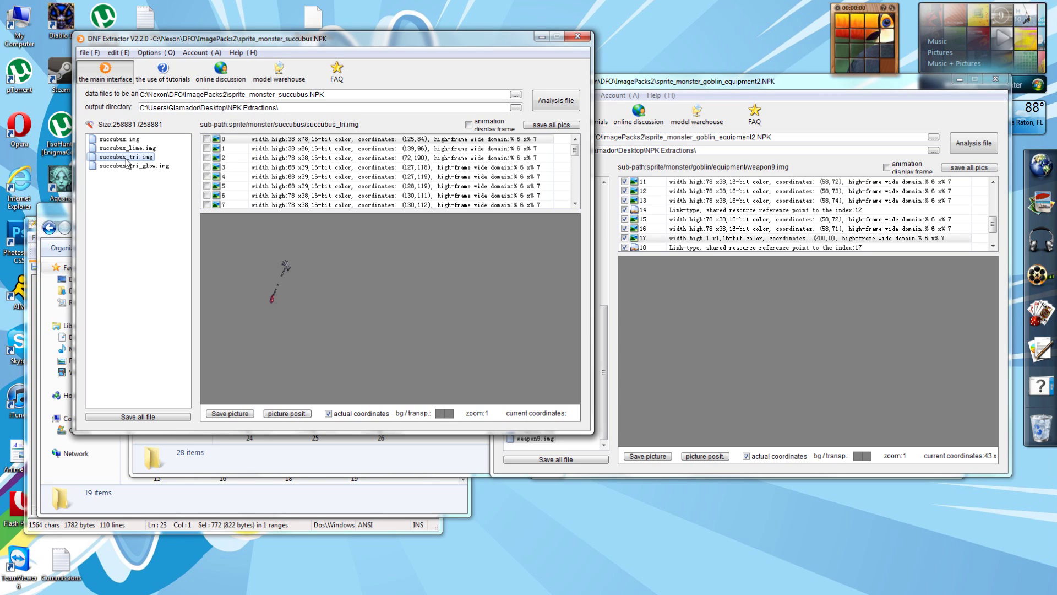
# - Check the last frames of weapon9.img in the goblin equipment file, and reload weapon9.img from frame 0
pyautogui.click(995, 240)
pyautogui.moveTo(994, 231); pyautogui.dragTo(1000, 252)
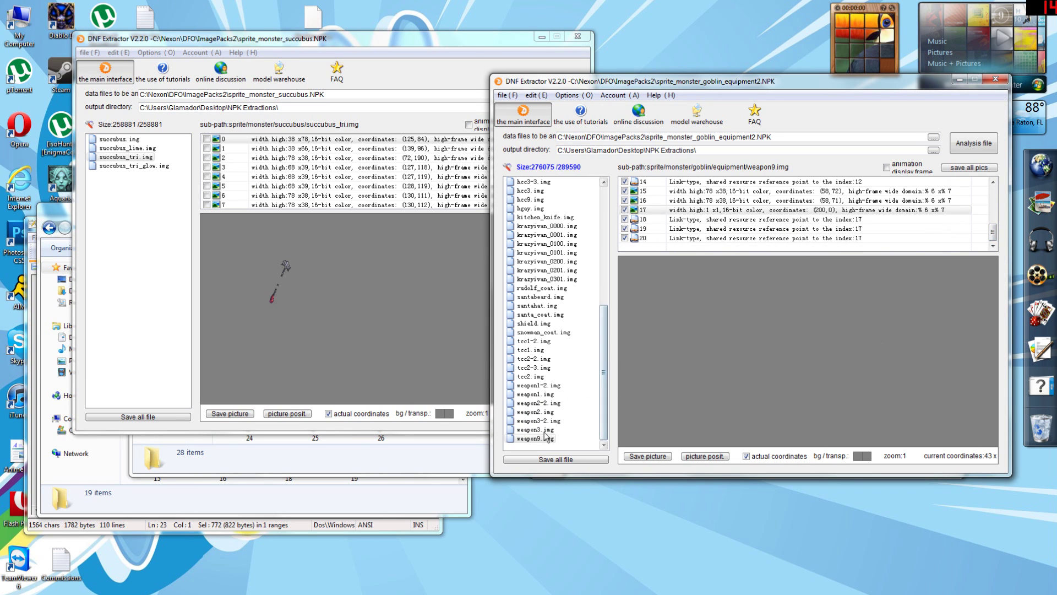
pyautogui.click(535, 438)
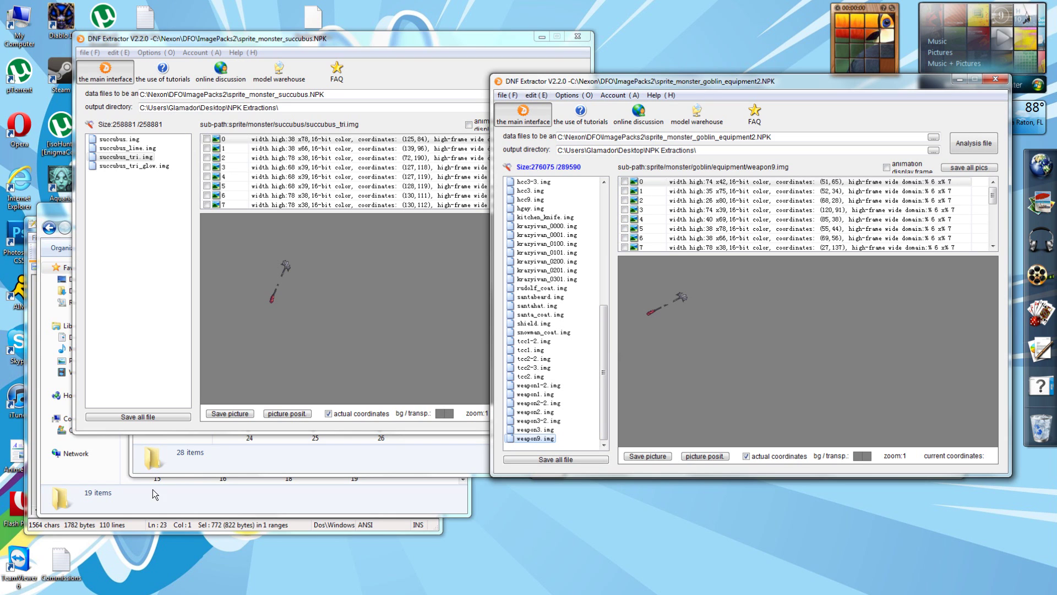
# - Replace the goblin equipment file's whole edit script with the body9.img coordinate script from Commissions.txt
pyautogui.click(140, 531)
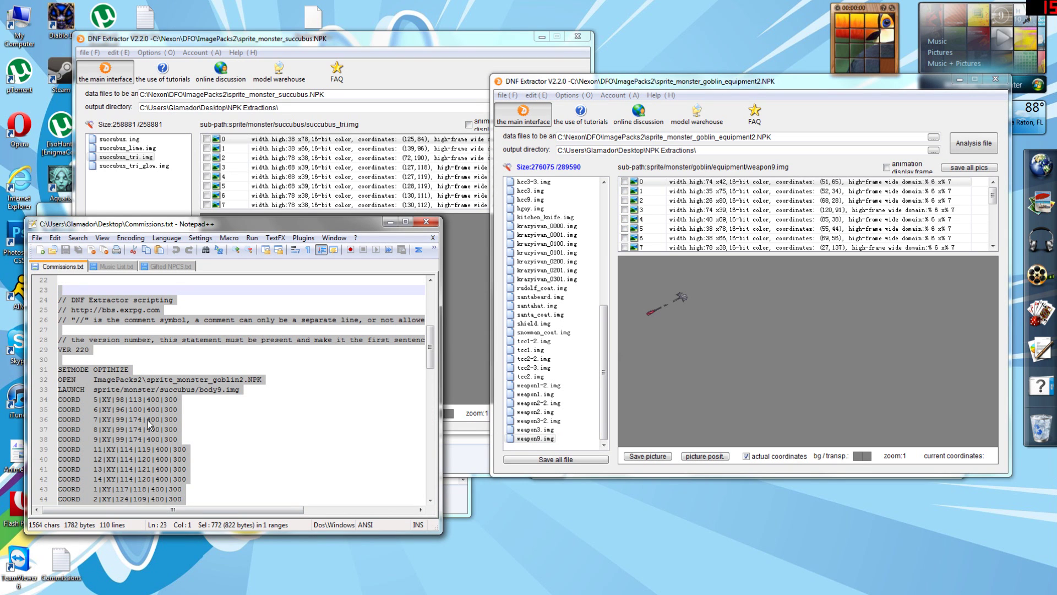
pyautogui.click(536, 95)
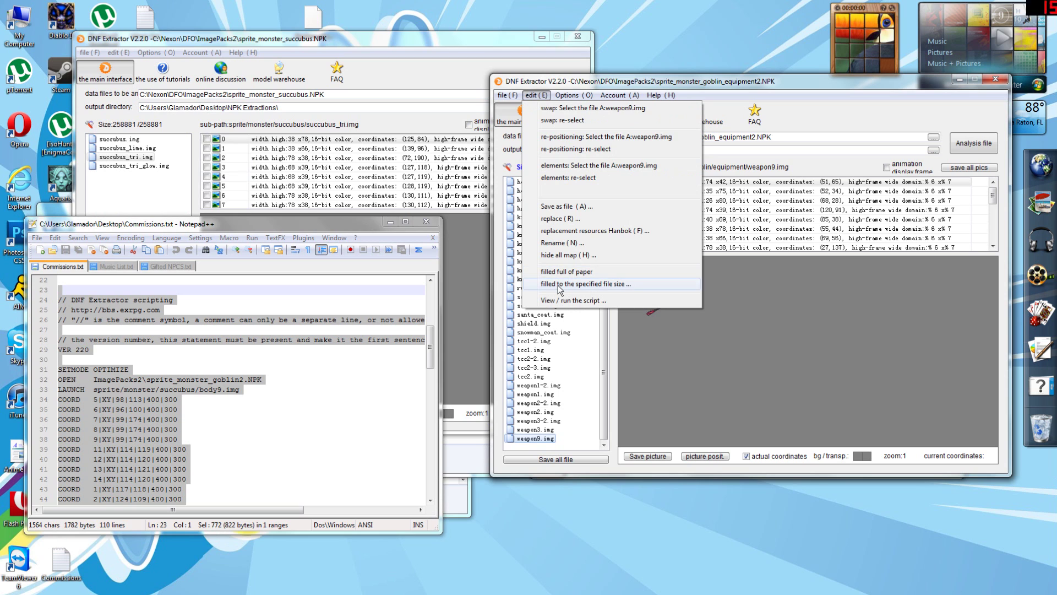
pyautogui.click(560, 300)
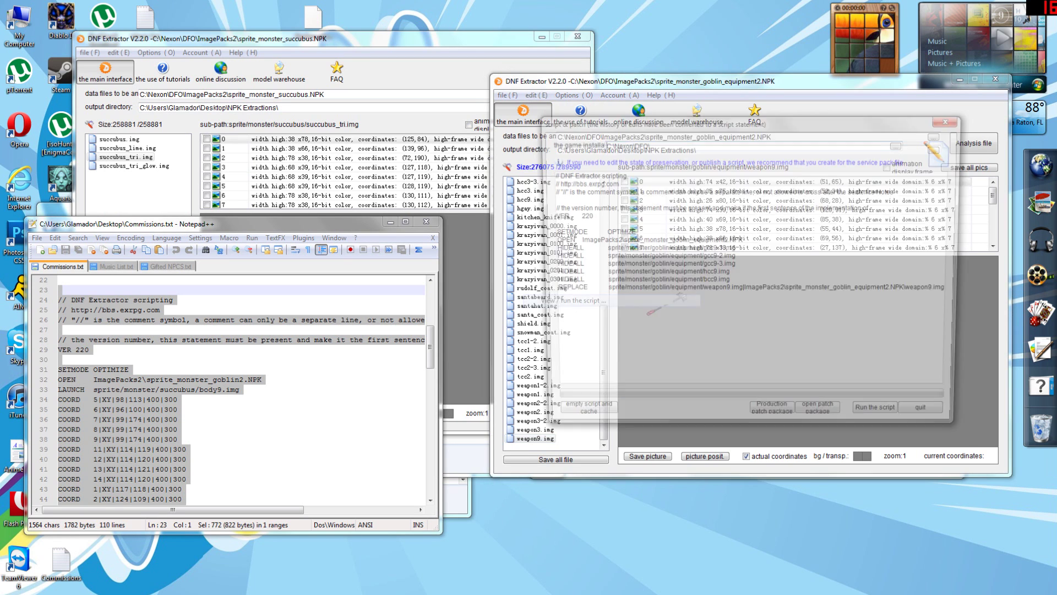
pyautogui.hotkey('ctrl', 'a')
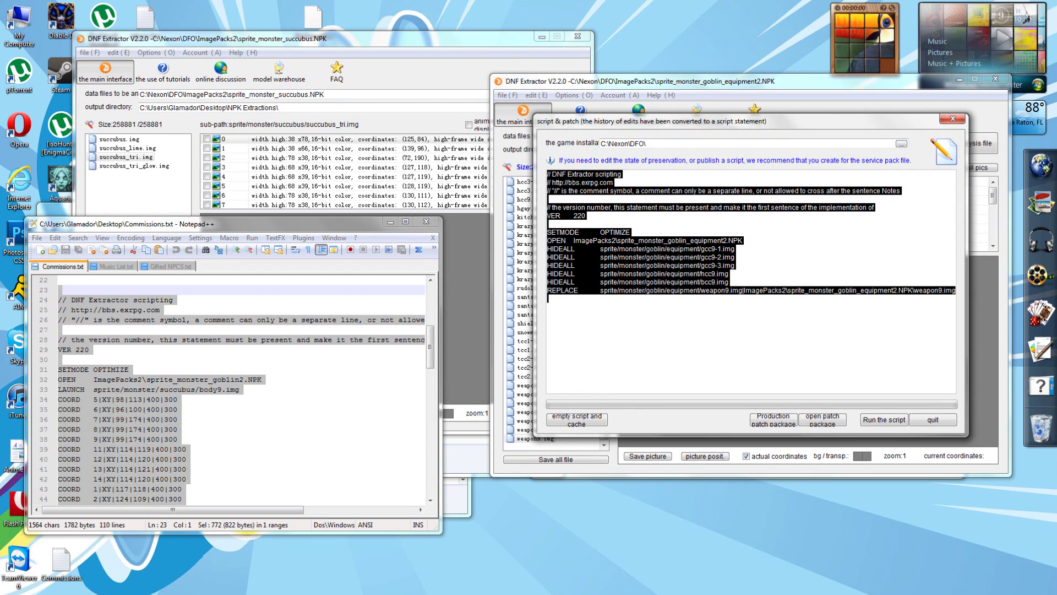
pyautogui.write('// DNF Extractor scripting // http://bbs.exrpg.com // "//" is the comment symbol, a comment can only be a separate line, or not allowed to cross after the sentence Notes  // the version number, this statement must be present and make it the first sentence of the implementation of VER\t220  SETMODE\tOPTIMIZE OPEN\tImagePacks2\\sprite_monster_goblin2.NPK LAUNCH\tsprite/monster/succubus/body9.img COORD\t5|XY|98|113|400|300 COORD\t6|XY|96|100|400|300 COORD\t7|XY|99|174|400|300 COORD\t8|XY|99|174|400|300 COORD\t9|XY|99|174|400|300 COORD\t11|XY|114|119|400|300 COORD\t12|XY|114|120|400|300 COORD\t13|XY|114|121|400|300 COORD\t14|XY|114|120|400|300 COORD\t1|XY|117|118|400|300 COORD\t2|XY|124|109|400|300 COORD\t3|XY|133|115|400|300 COORD\t4|XY|133|105|400|300 COORD\t0|XY|108|110|400|300 COORD\t10|XY|108|110|400|300')
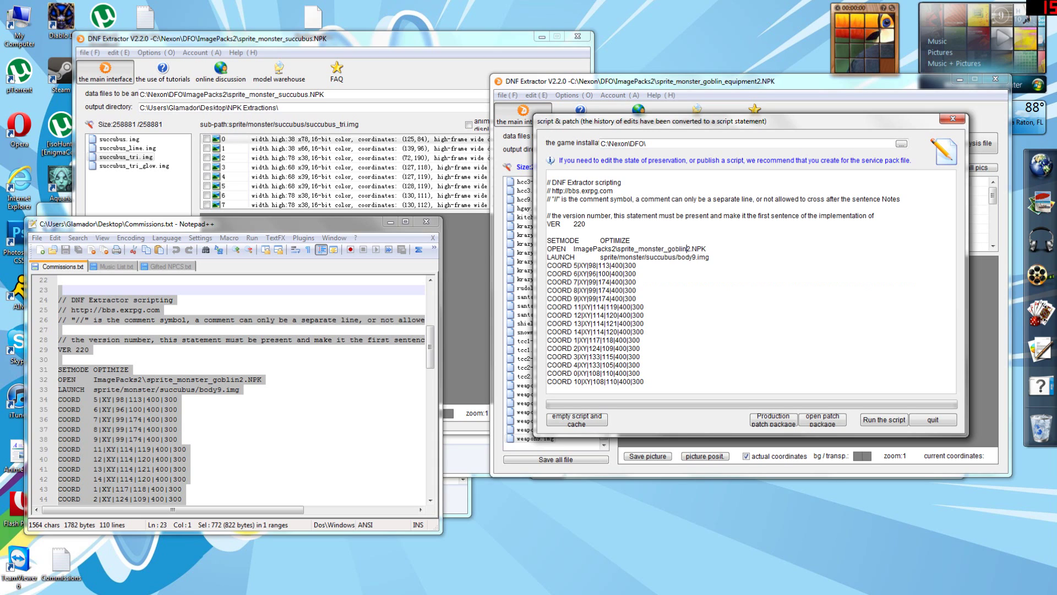
# - Change the script's OPEN line to sprite_monster_goblin_equipment2.NPK and its LAUNCH path to sprite/monster/goblin/body9.img
pyautogui.write('_equipment')
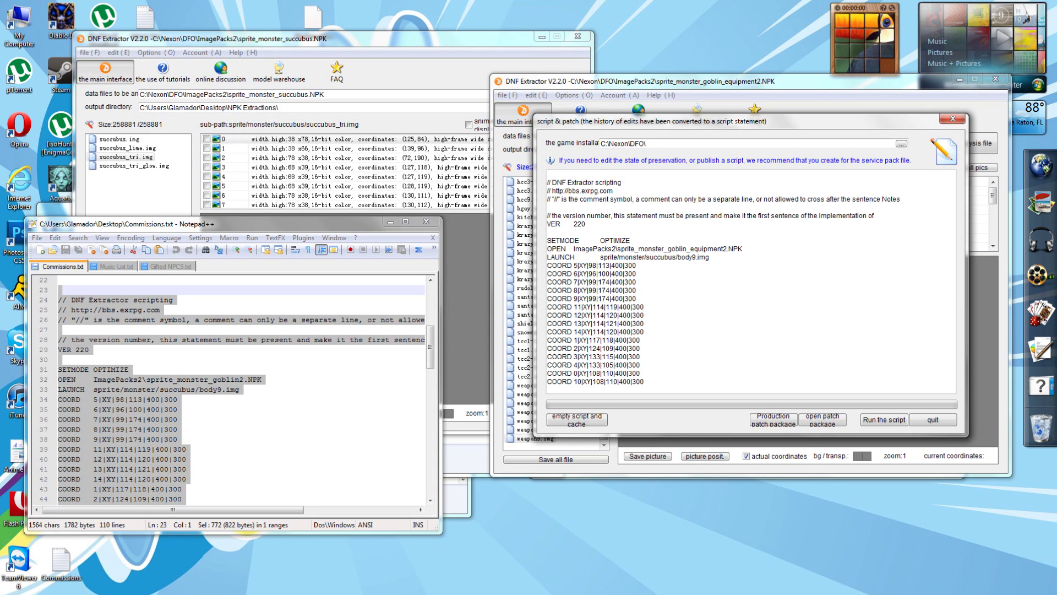
pyautogui.moveTo(674, 257); pyautogui.dragTo(650, 257)
pyautogui.write('gobline')
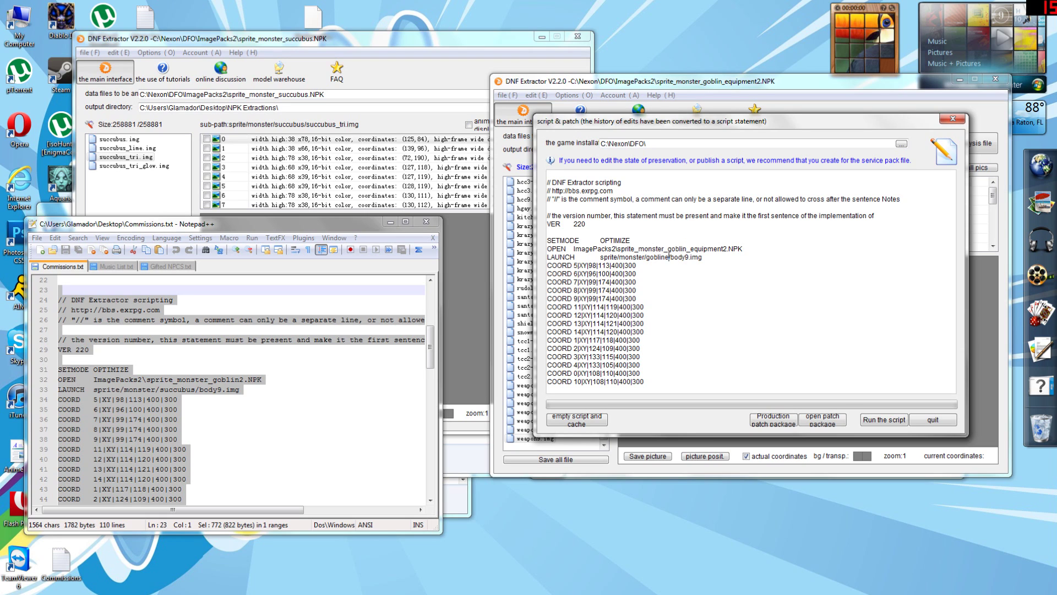
pyautogui.press('BackSpace')
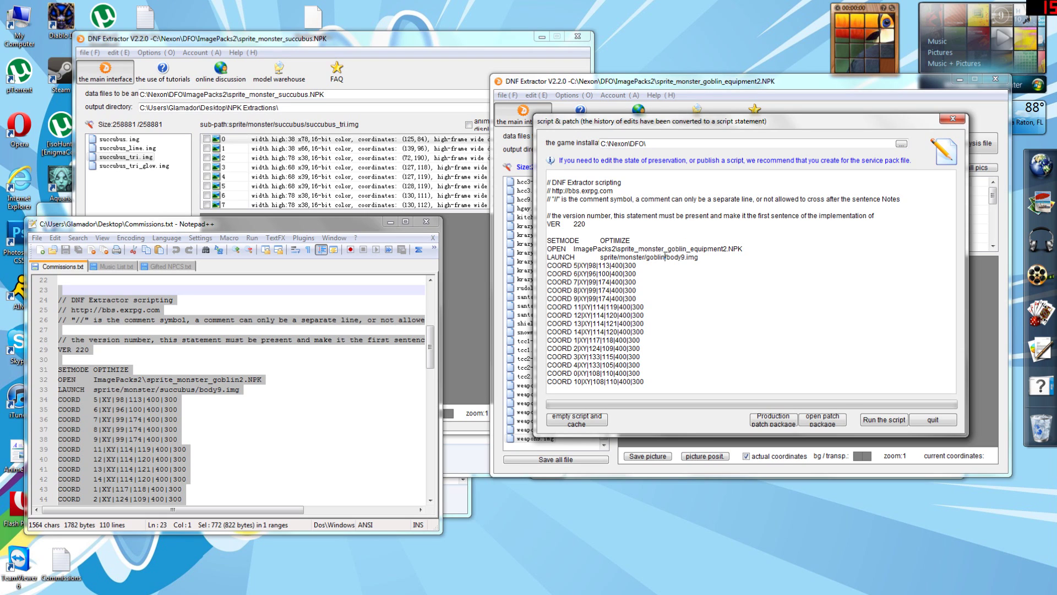
# - Close the script, apply a coordinate edit to frame 0 of weapon9.img without altering its values, and reopen the script
pyautogui.click(927, 421)
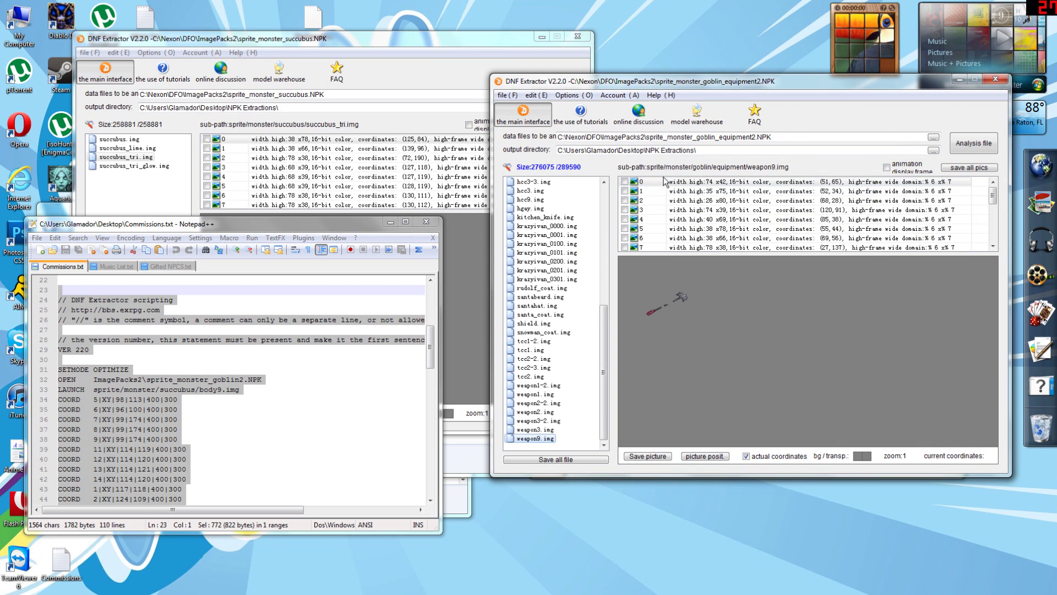
pyautogui.rightClick(660, 185)
pyautogui.click(689, 260)
pyautogui.click(807, 329)
pyautogui.click(575, 337)
pyautogui.click(536, 94)
pyautogui.click(573, 300)
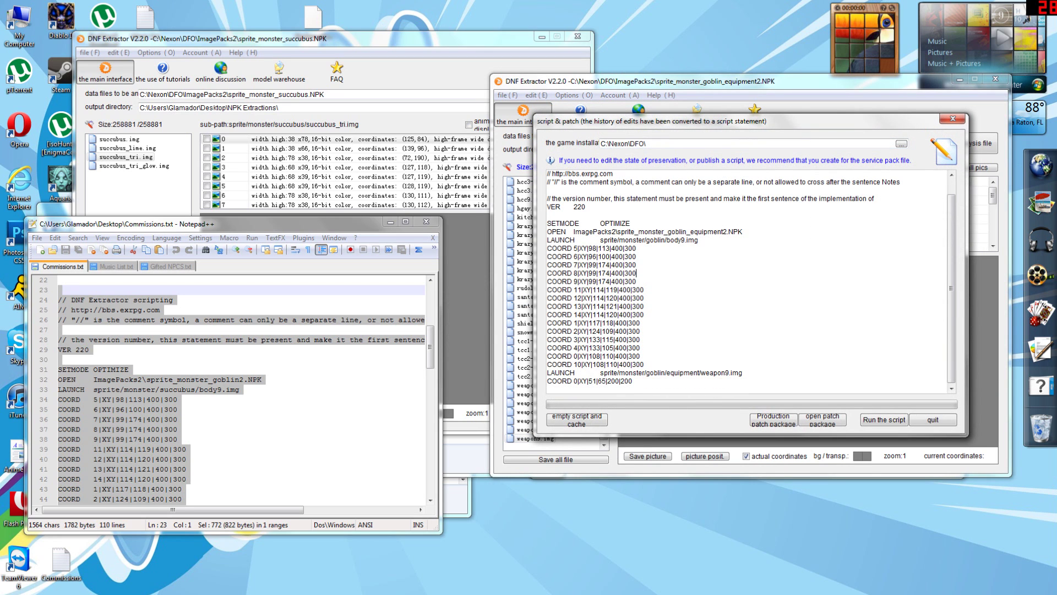
# - Replace the body9.img LAUNCH line with a copy of the weapon9.img one, and delete the surplus LAUNCH and COORD lines at the script's end
pyautogui.moveTo(743, 373); pyautogui.dragTo(547, 373)
pyautogui.hotkey('ctrl', 'c')
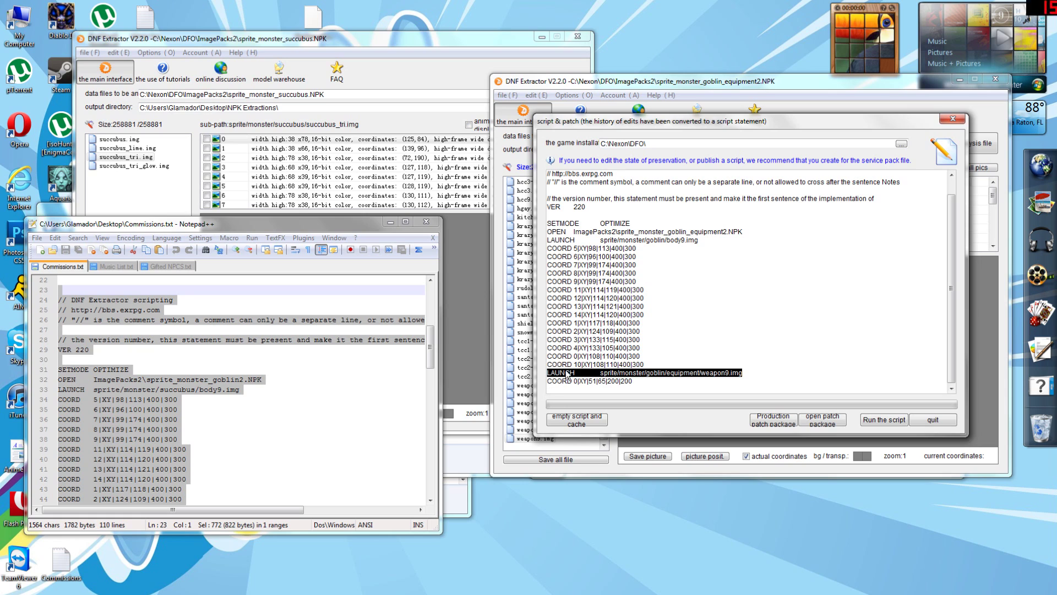
pyautogui.moveTo(698, 240); pyautogui.dragTo(546, 248)
pyautogui.hotkey('ctrl', 'v')
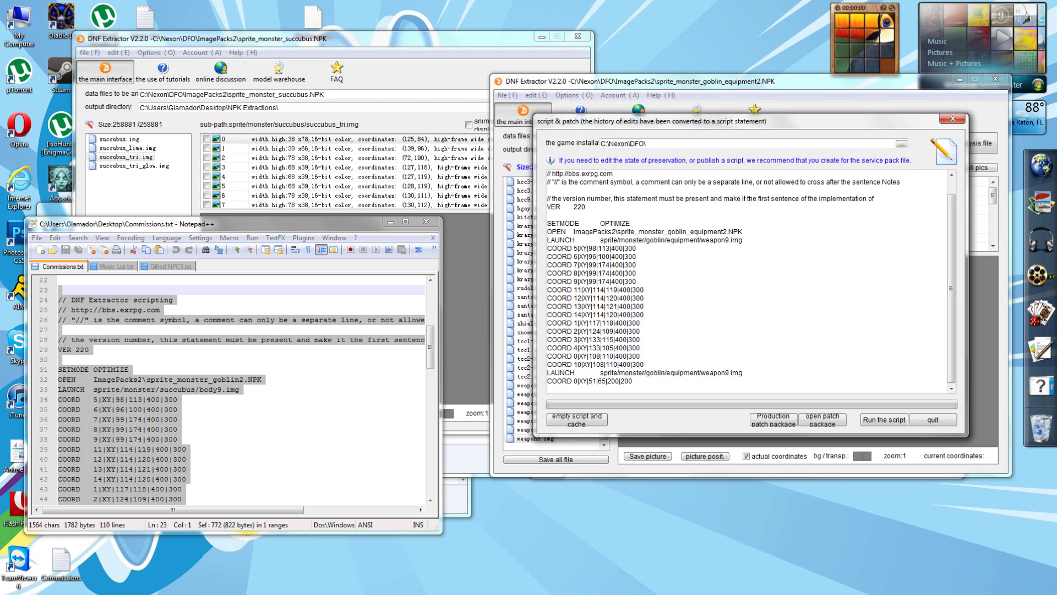
pyautogui.moveTo(633, 381); pyautogui.dragTo(547, 372)
pyautogui.press('BackSpace')
pyautogui.press('BackSpace')
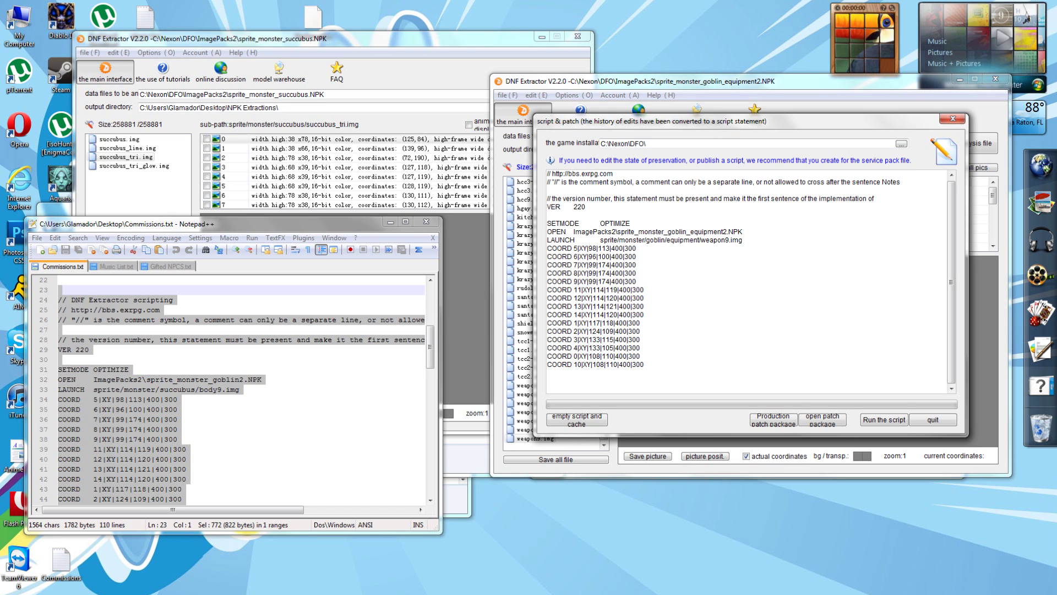
# - Run the weapon9.img coordinate script despite the modified file size, and close the script window
pyautogui.click(881, 422)
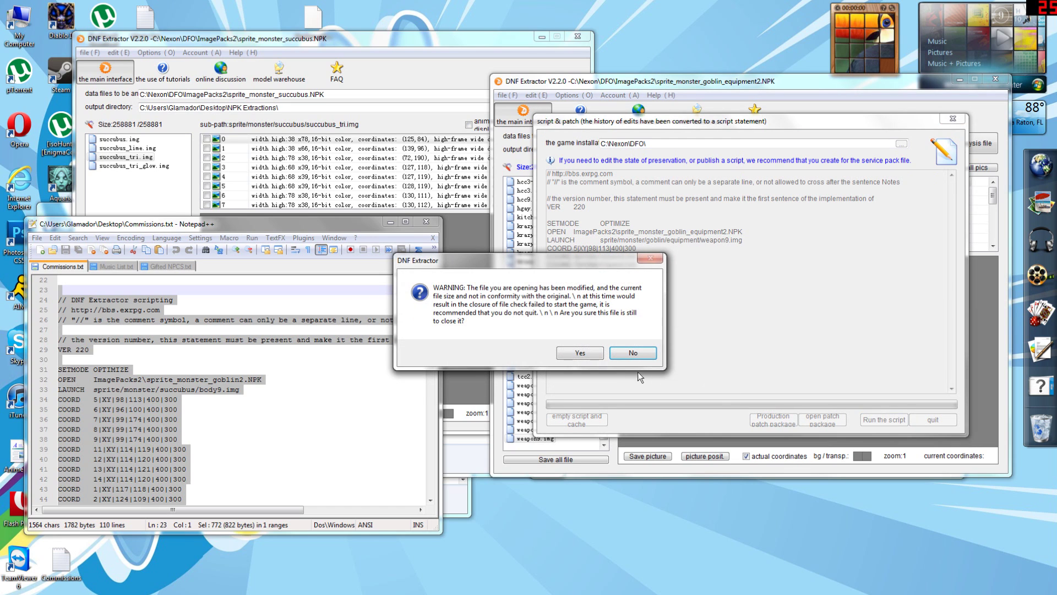
pyautogui.click(580, 353)
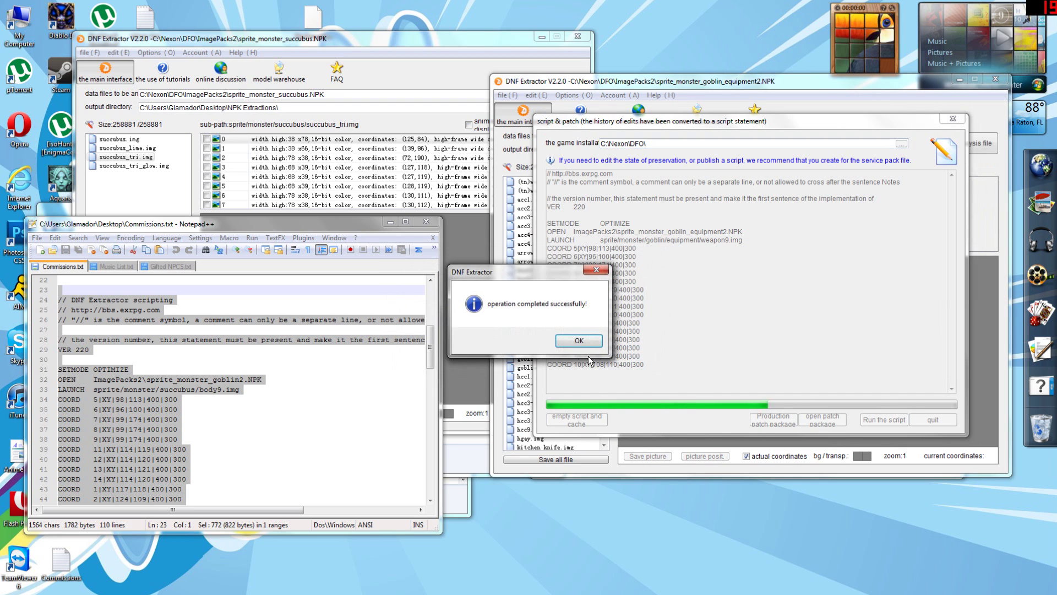
pyautogui.click(589, 351)
pyautogui.click(936, 421)
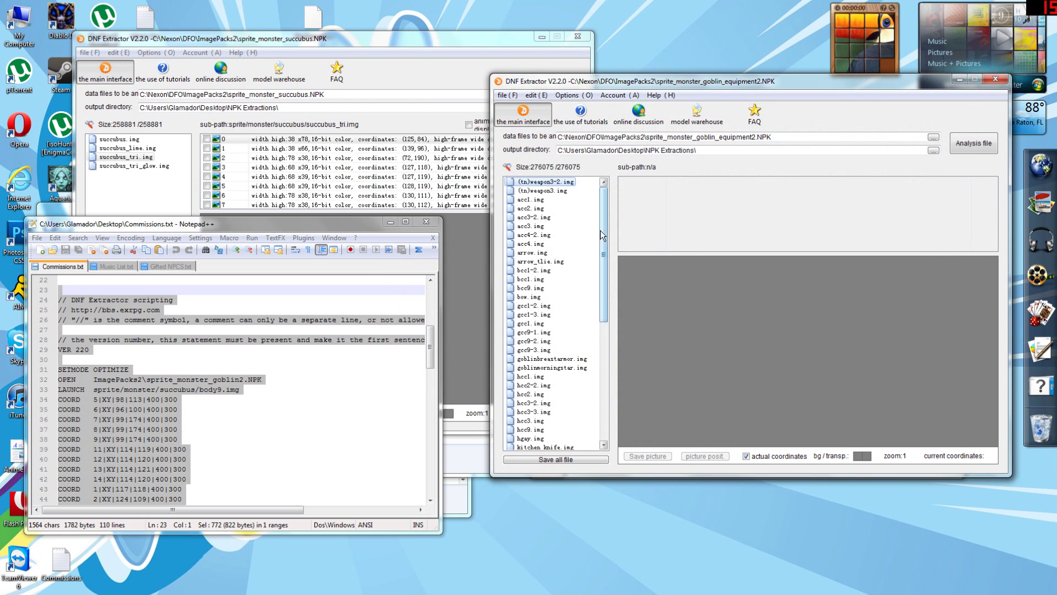
# - Load weapon9.img from the goblin equipment file and play its frames as an animation
pyautogui.moveTo(604, 230); pyautogui.dragTo(603, 405)
pyautogui.click(534, 439)
pyautogui.click(887, 167)
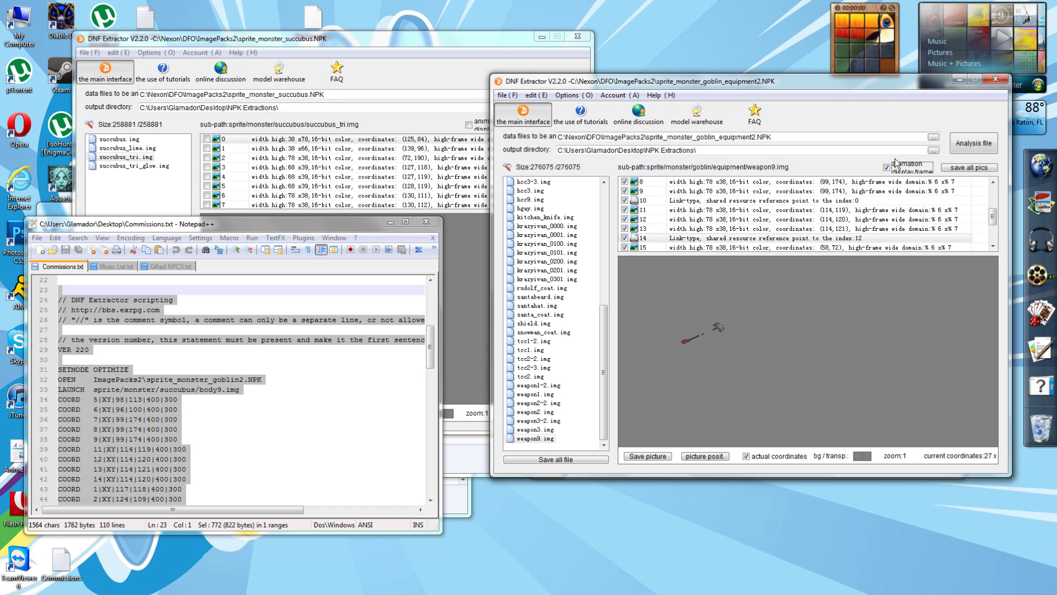
# - View the extracted succubus body frames in the sprite_monster_goblin2.NPK folder, and stop the weapon animation
pyautogui.click(464, 491)
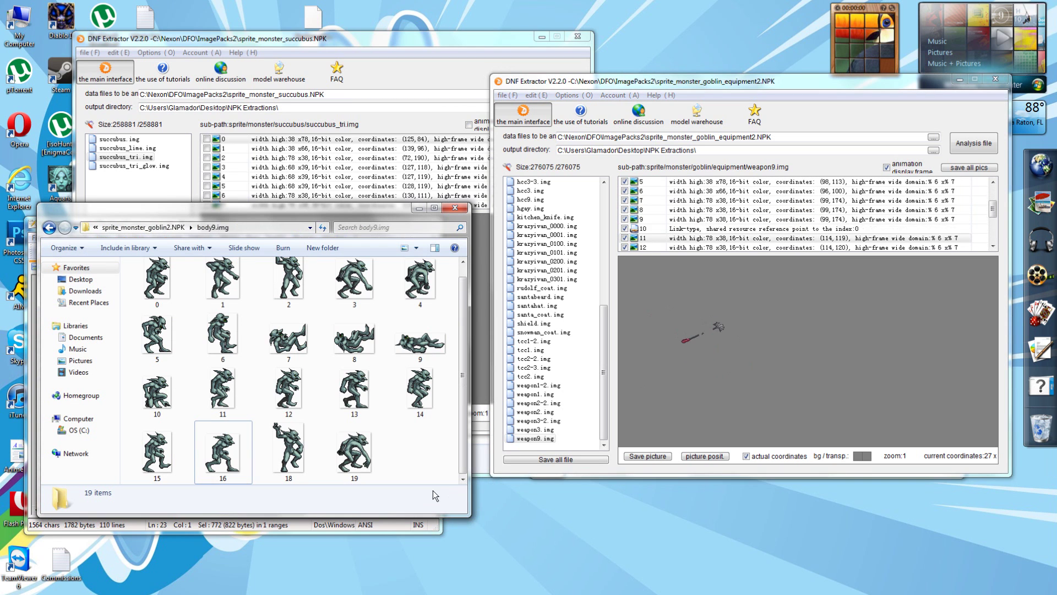
pyautogui.click(189, 229)
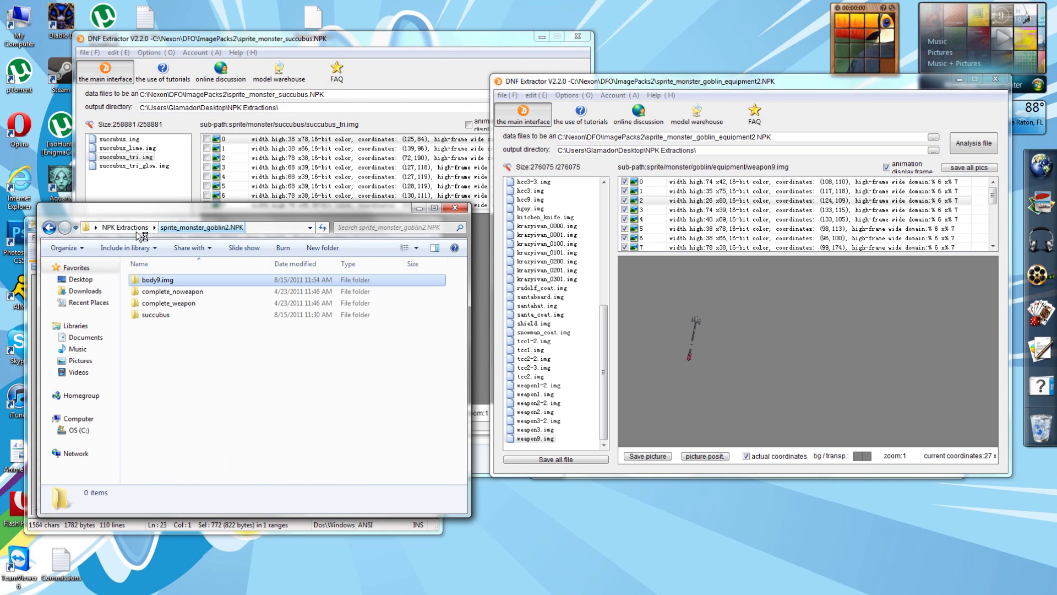
pyautogui.doubleClick(151, 317)
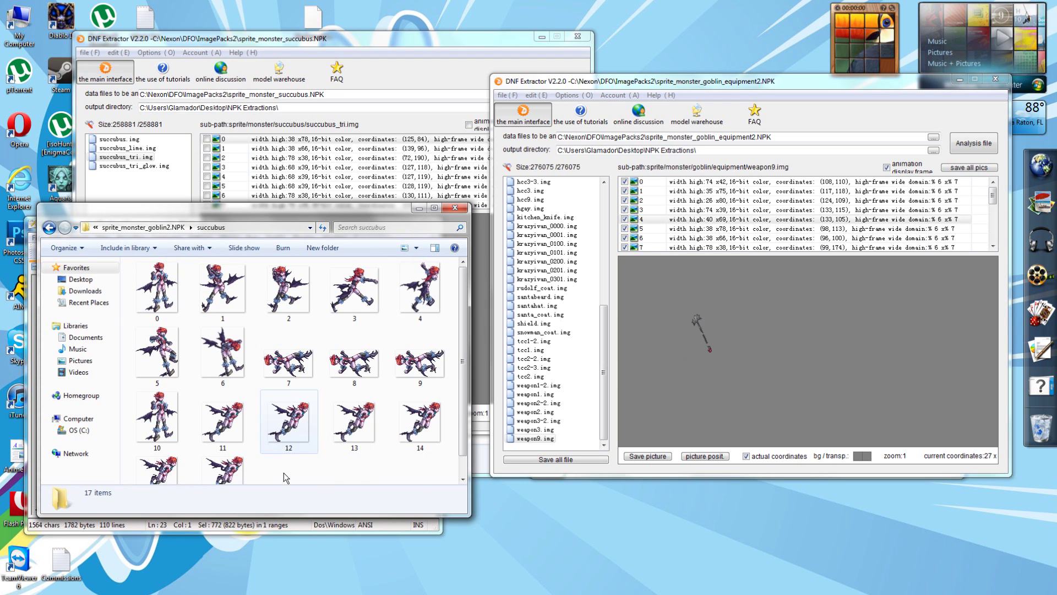
pyautogui.click(315, 526)
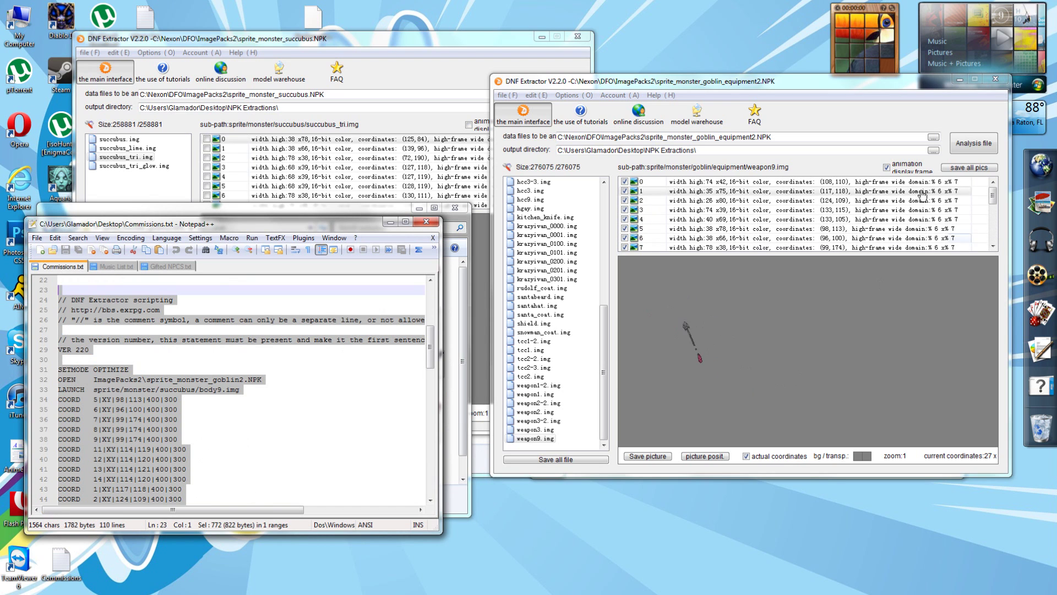
pyautogui.click(887, 168)
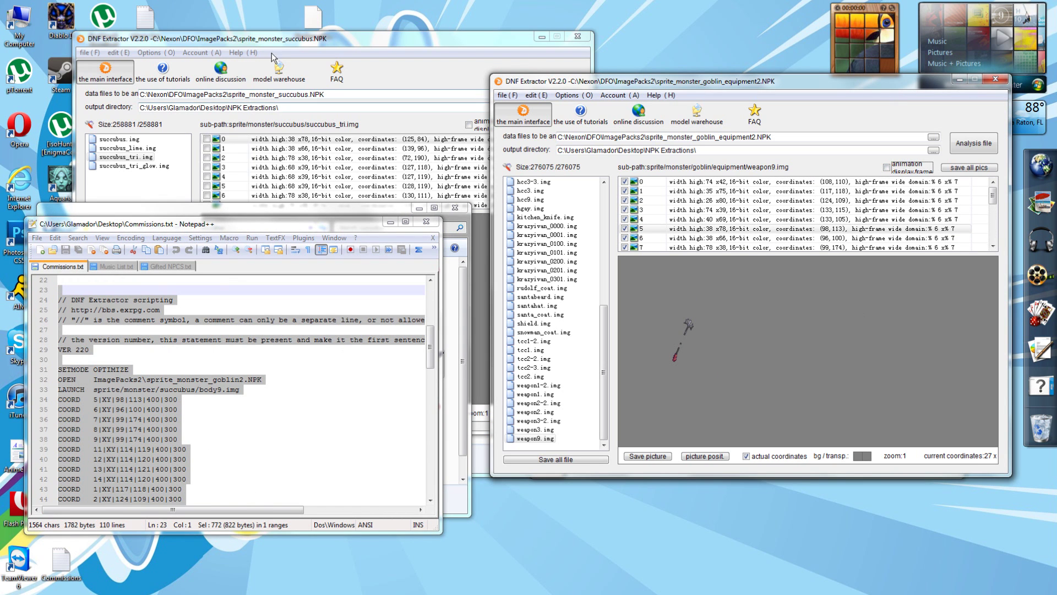
# - Switch between succubus.img and succubus_tri.img to work out the frame 0 offset from body to weapon
pyautogui.click(322, 38)
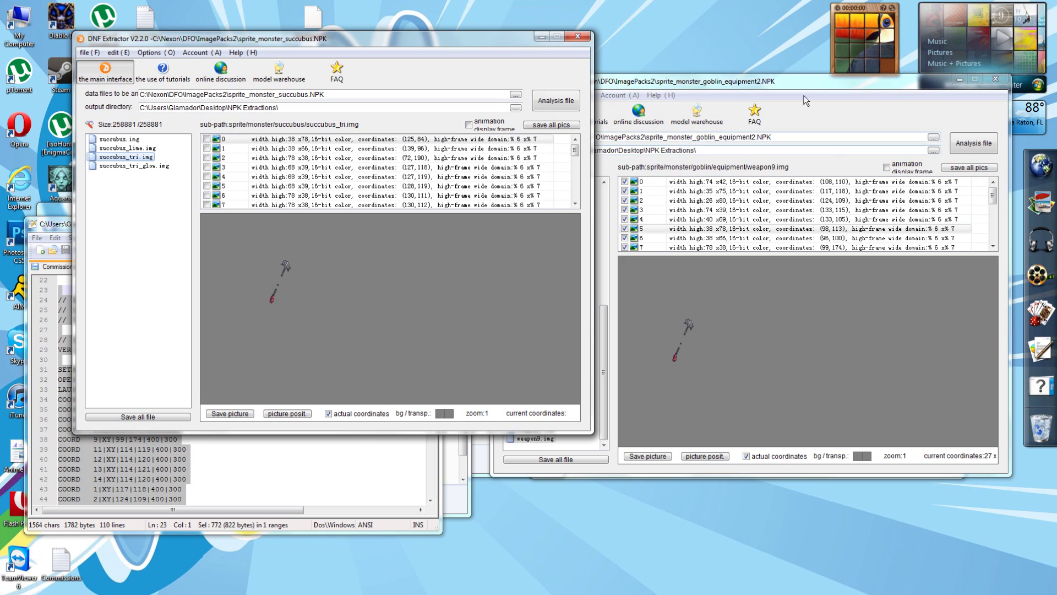
pyautogui.click(124, 141)
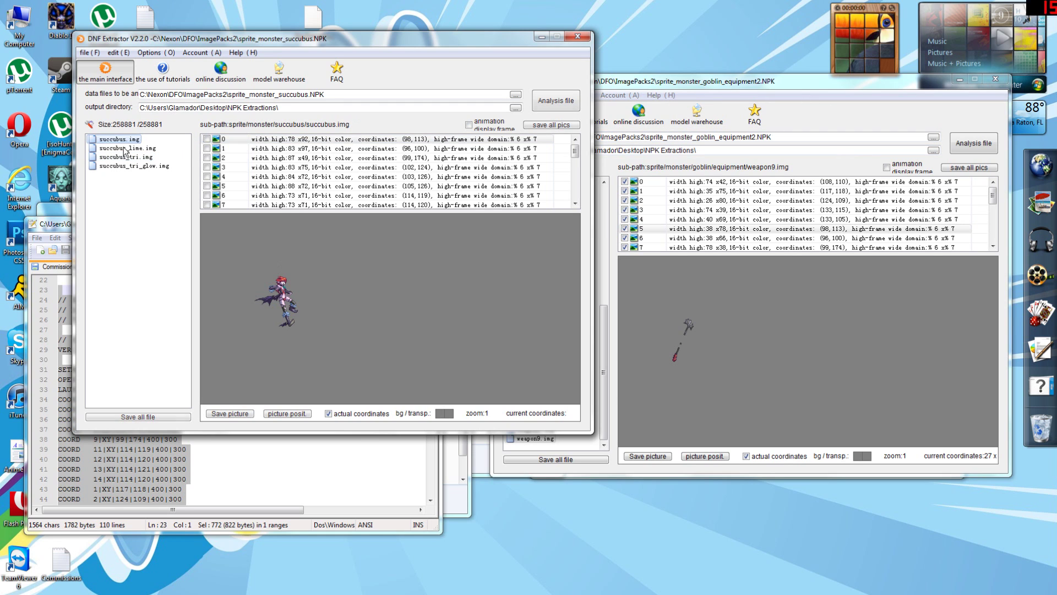
pyautogui.click(123, 157)
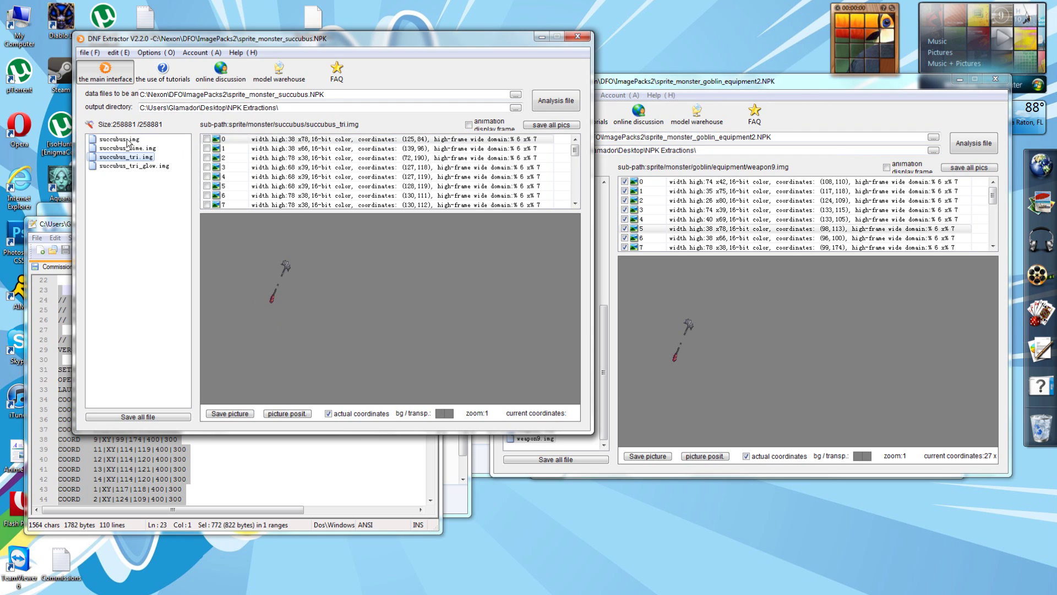
pyautogui.click(129, 141)
pyautogui.click(127, 158)
# - Shift all weapon9.img frames by relative offsets of X 27 and Y -29, and play the frames as an animation
pyautogui.rightClick(826, 182)
pyautogui.click(855, 259)
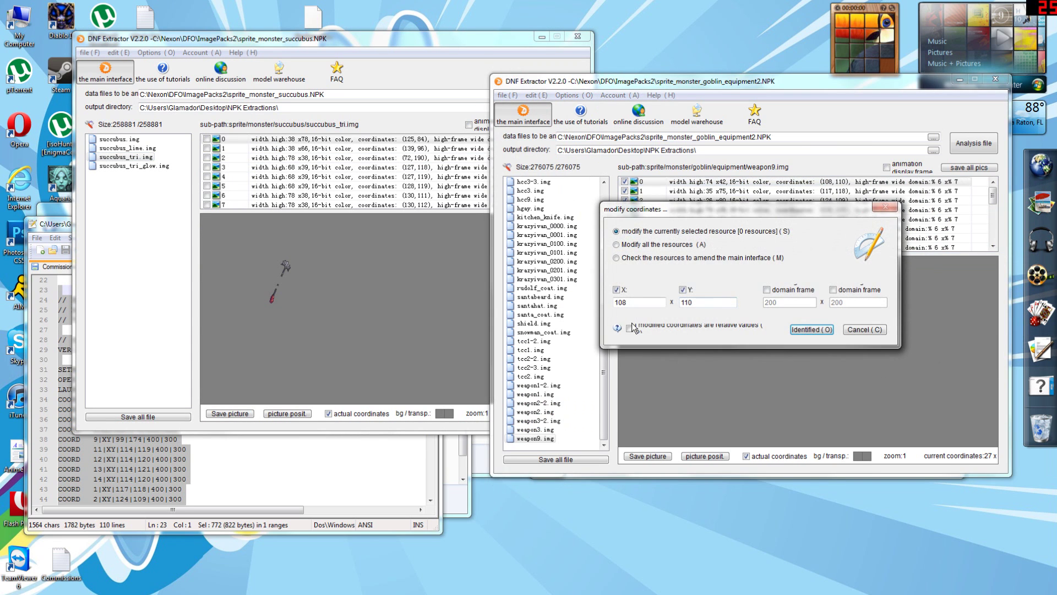
pyautogui.click(617, 245)
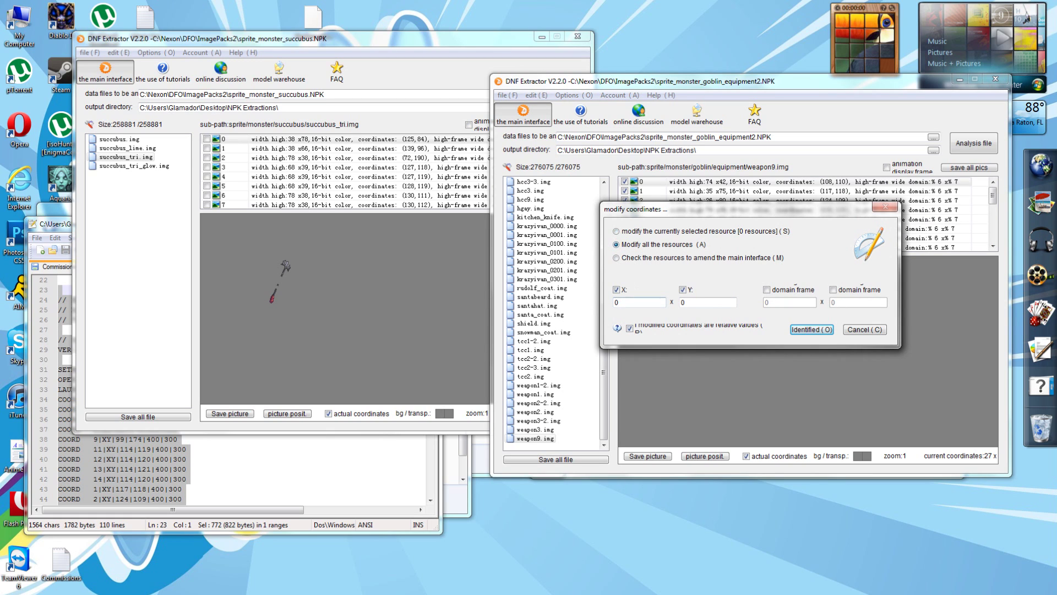
pyautogui.write('29')
pyautogui.press('Tab')
pyautogui.write('-2')
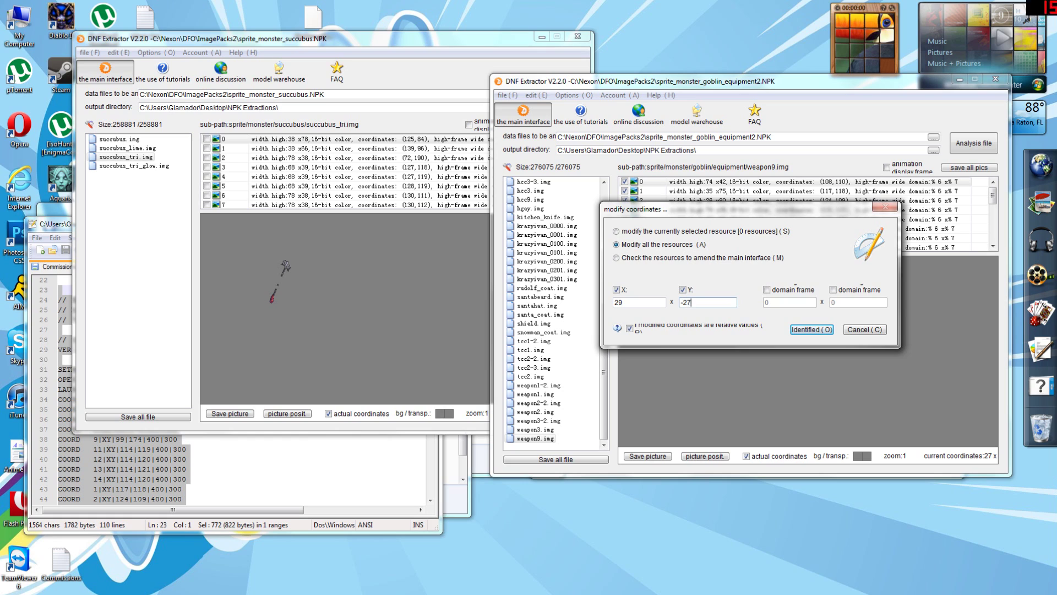
pyautogui.click(621, 303)
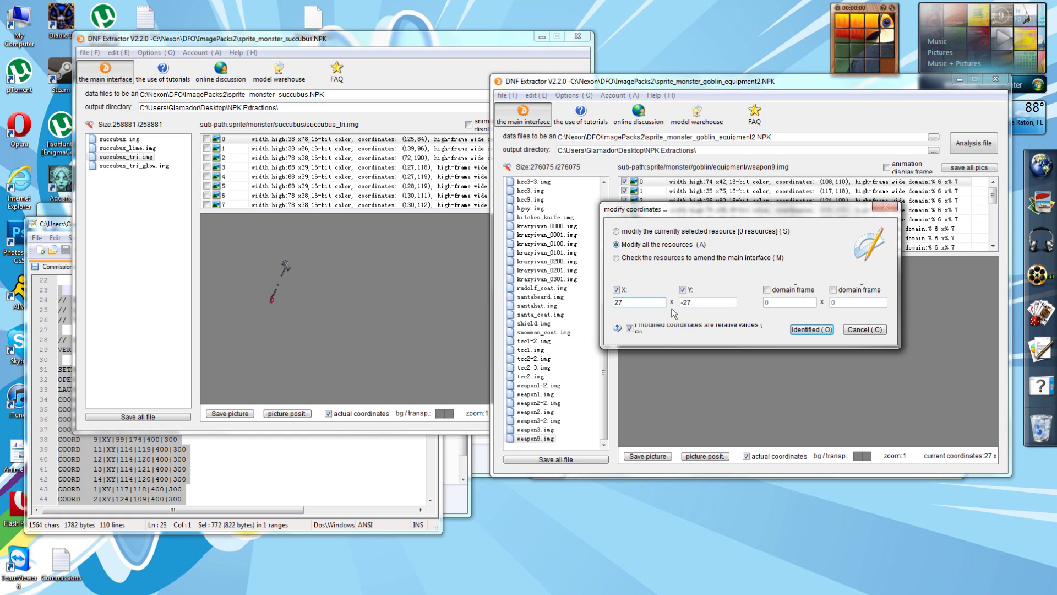
pyautogui.moveTo(693, 303); pyautogui.dragTo(685, 303)
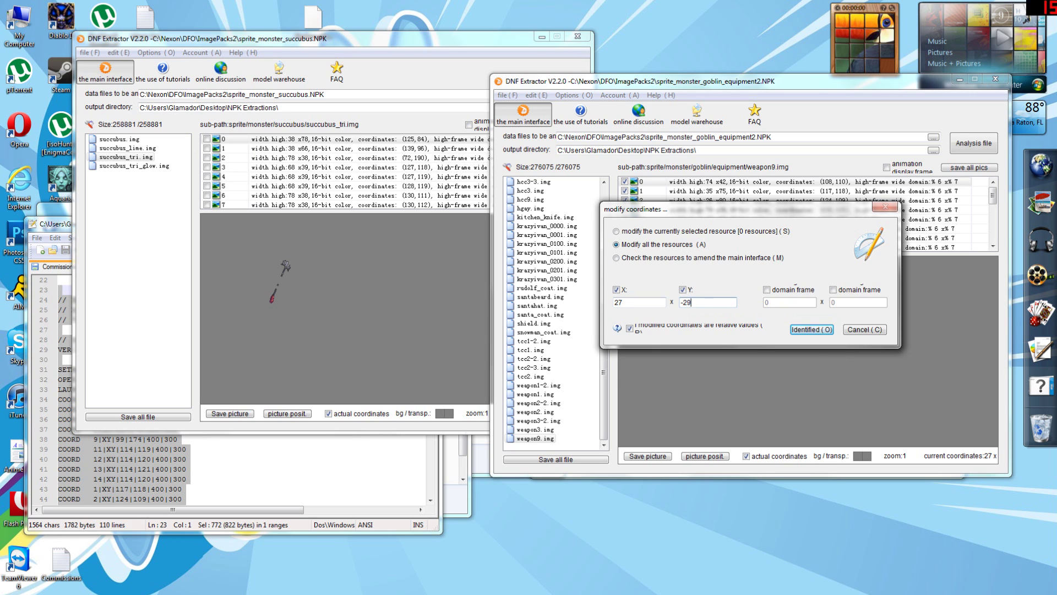
pyautogui.click(811, 326)
pyautogui.click(569, 341)
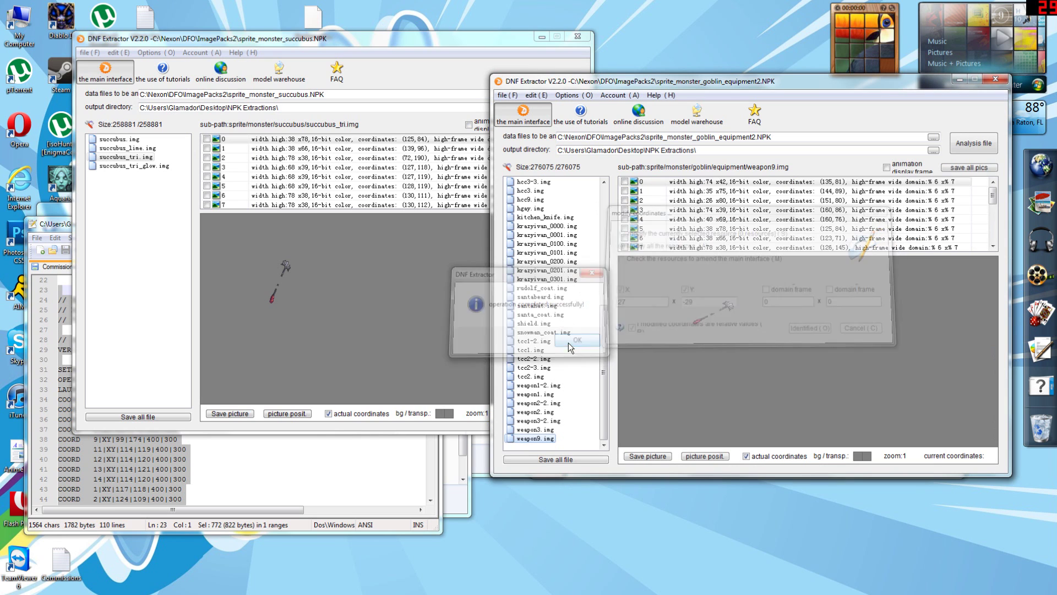
pyautogui.click(886, 167)
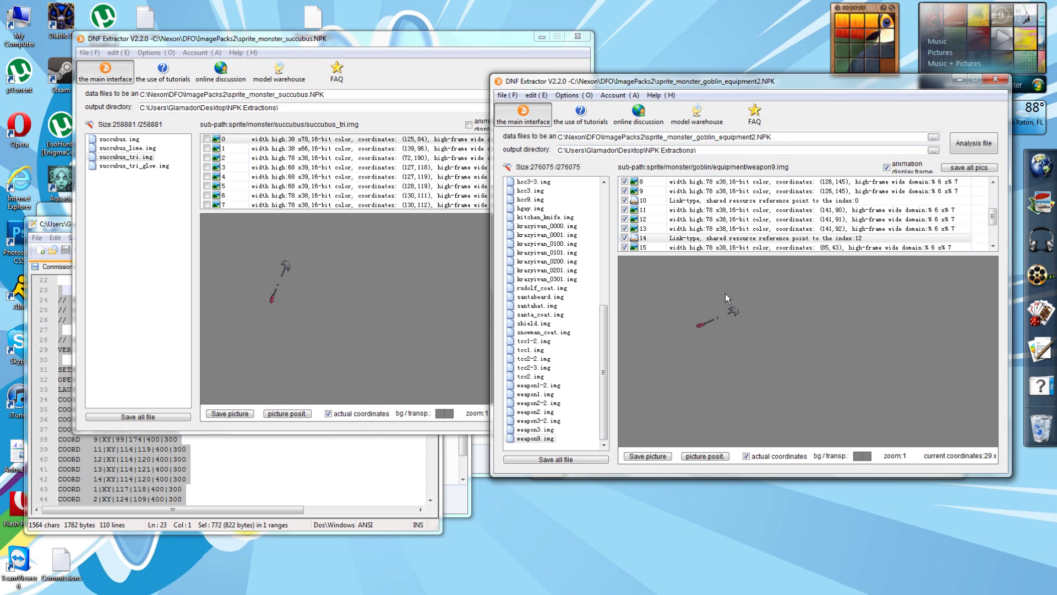
pyautogui.click(896, 165)
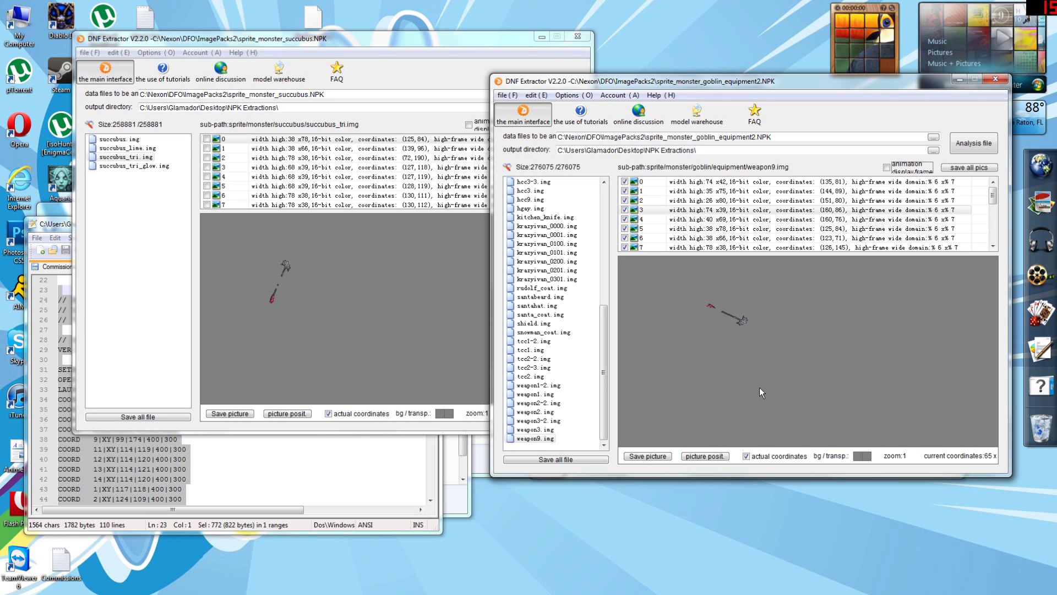
# - Save weapon9.img as a file into the 4 Test Folder inside Image Files
pyautogui.click(533, 439)
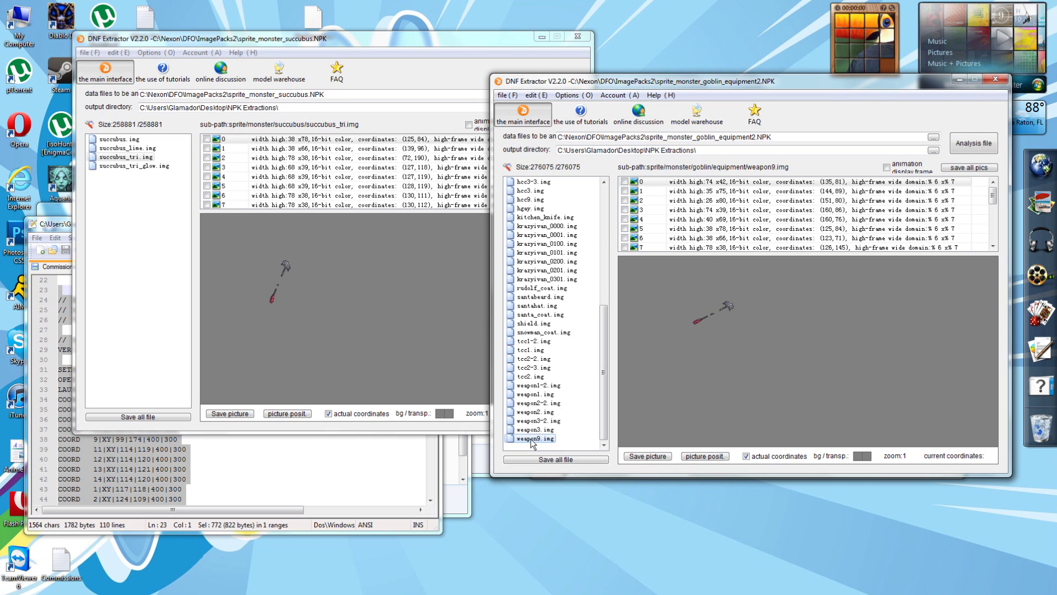
pyautogui.rightClick(533, 441)
pyautogui.click(556, 337)
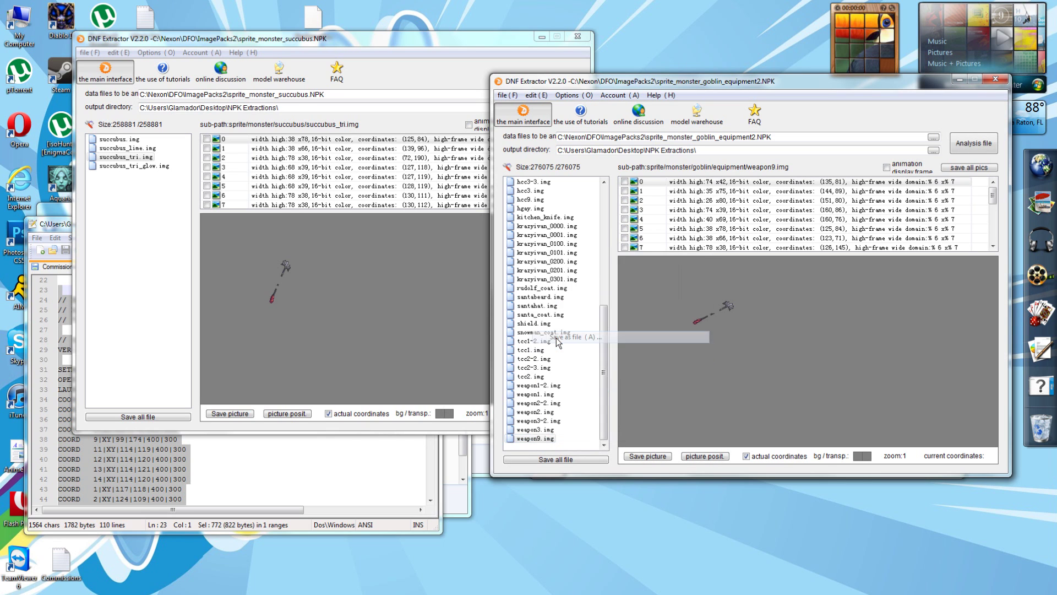
pyautogui.click(736, 194)
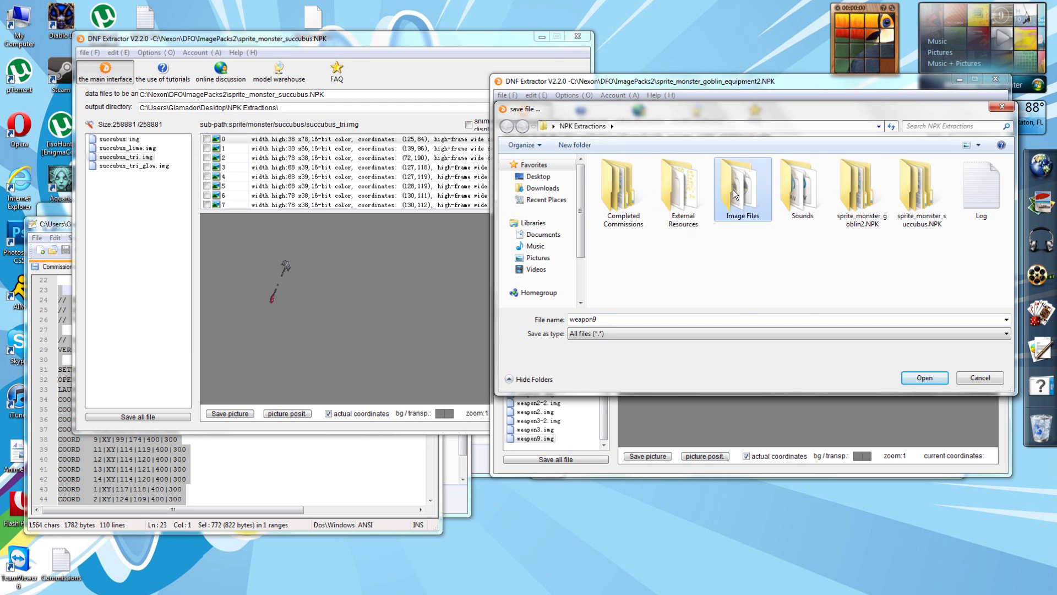
pyautogui.doubleClick(736, 194)
pyautogui.doubleClick(612, 176)
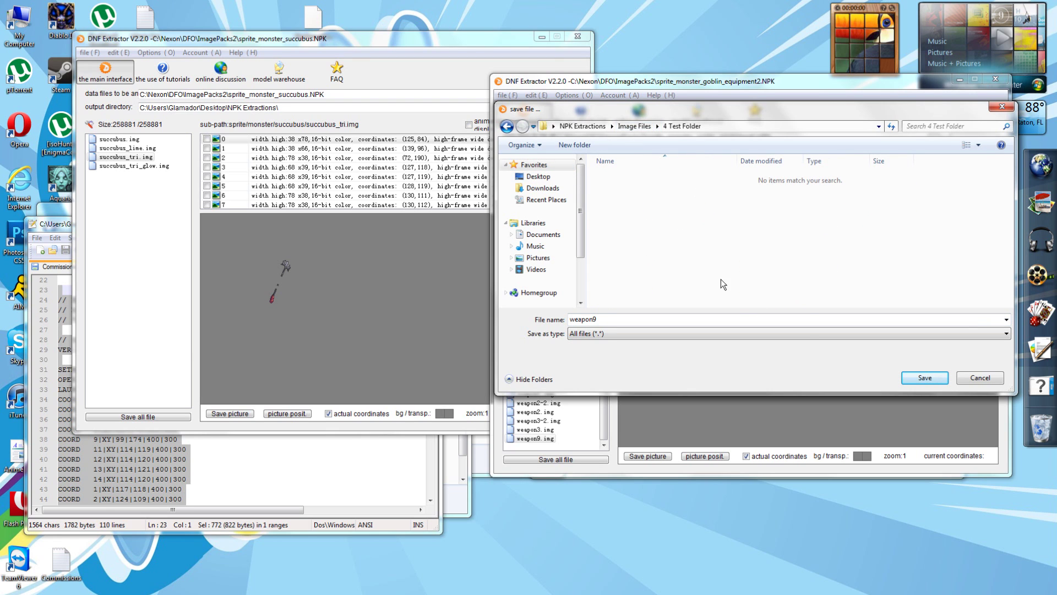
pyautogui.click(916, 377)
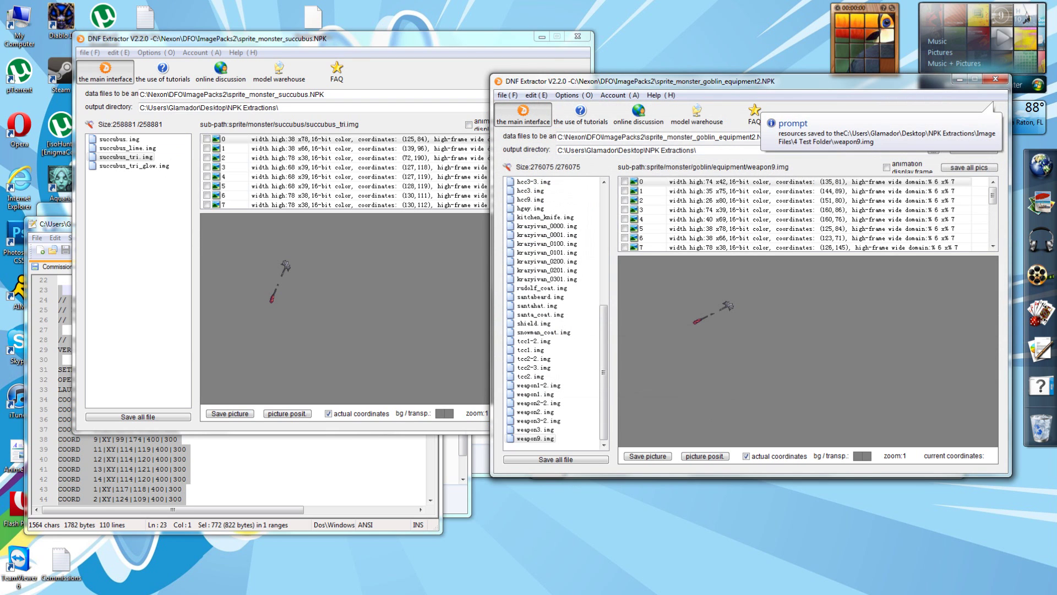
# - Load sprite_monster_goblin2.NPK in place of the succubus file in the other extractor window
pyautogui.click(297, 94)
pyautogui.moveTo(286, 95); pyautogui.dragTo(310, 116)
pyautogui.write('goblin')
pyautogui.write('2')
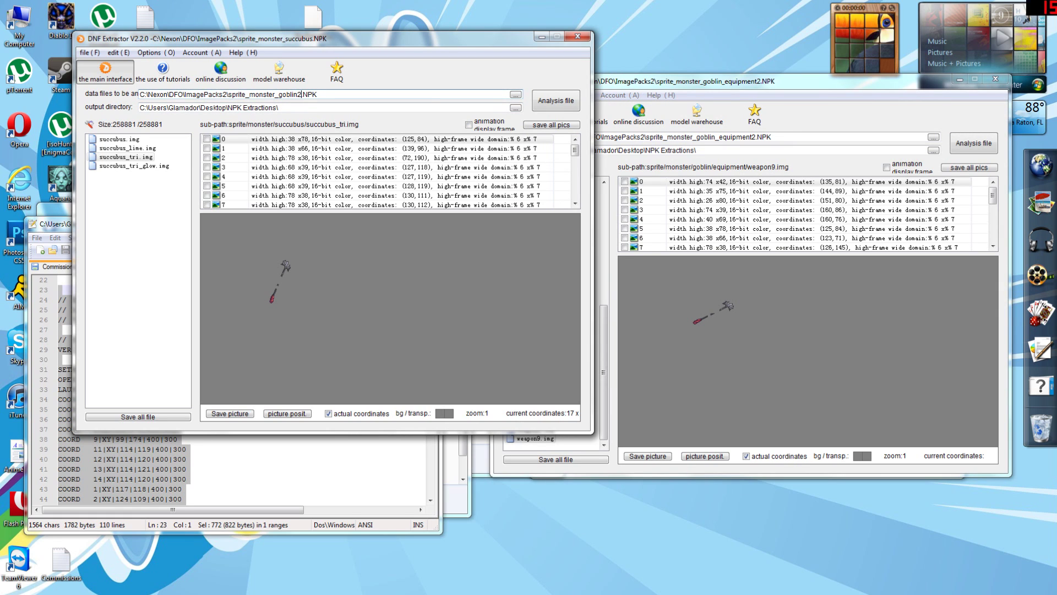
pyautogui.click(556, 100)
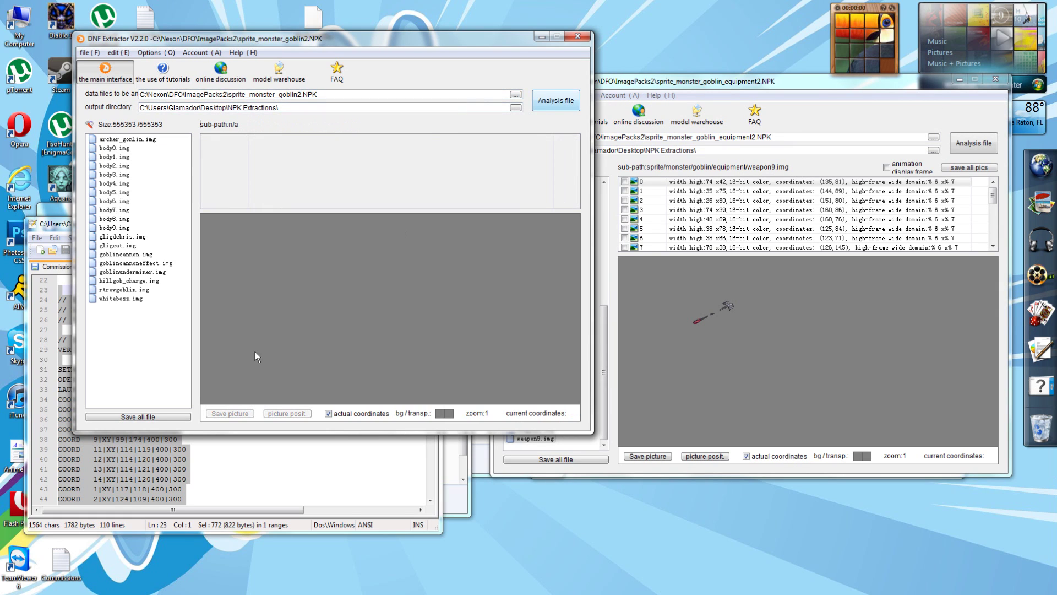
# - Save body9.img into the 4 Test Folder inside Image Files, copying that folder's path
pyautogui.click(114, 226)
pyautogui.rightClick(114, 226)
pyautogui.click(159, 333)
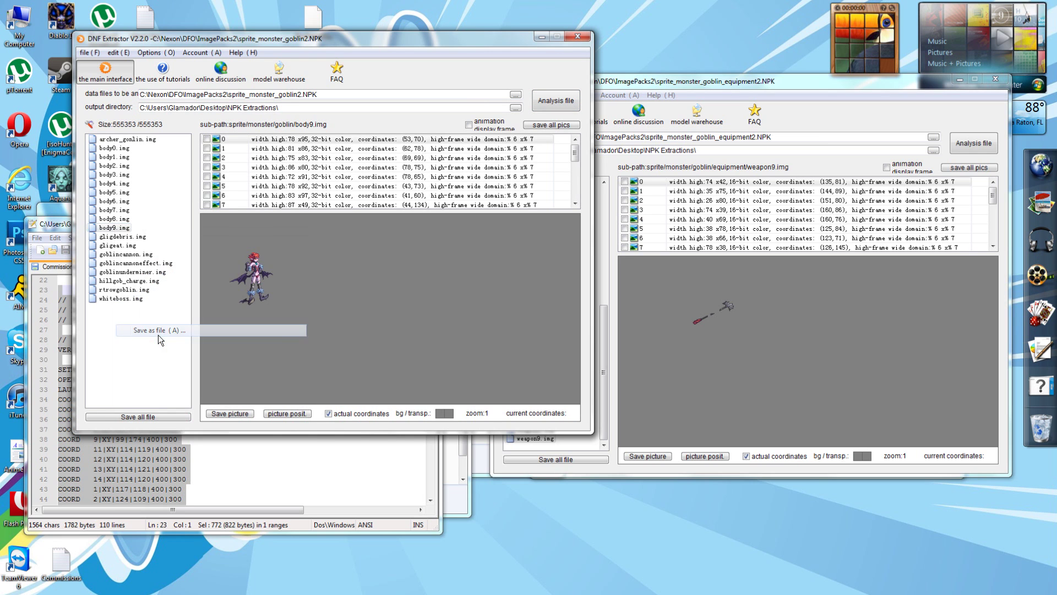
pyautogui.doubleClick(316, 155)
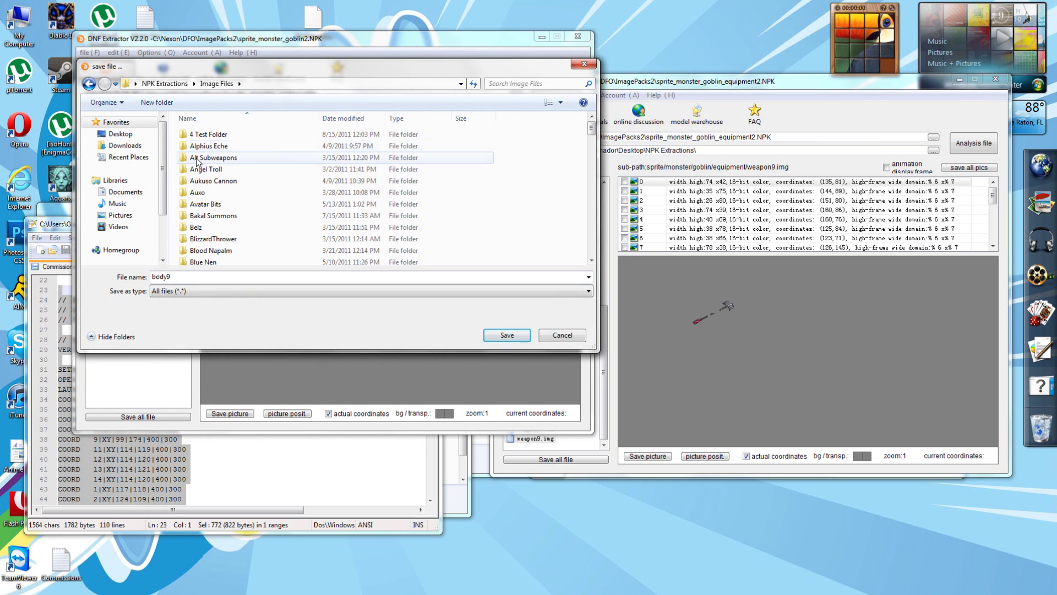
pyautogui.doubleClick(207, 135)
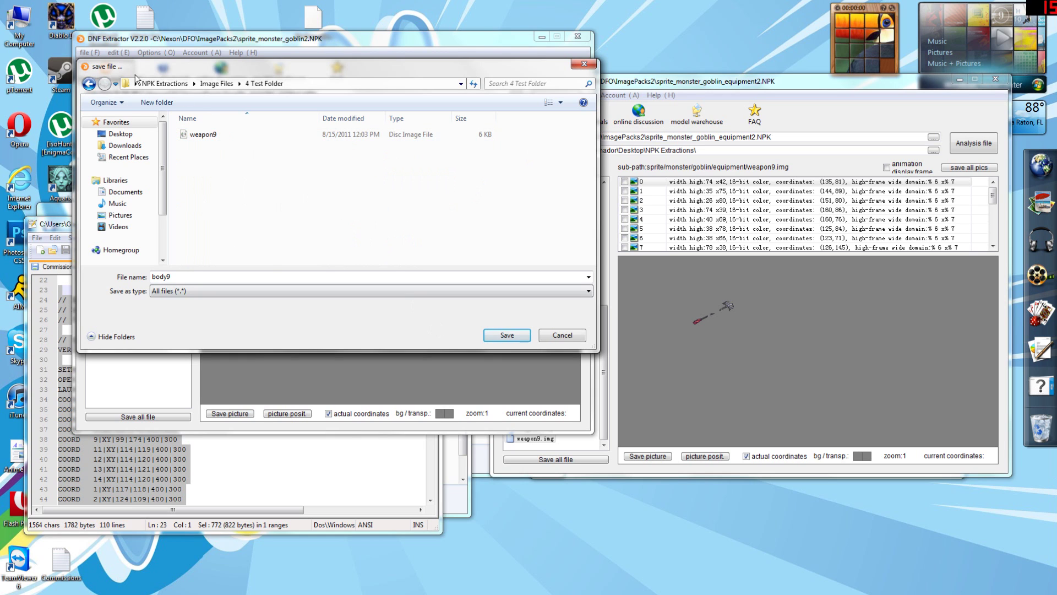
pyautogui.click(124, 84)
pyautogui.hotkey('ctrl', 'c')
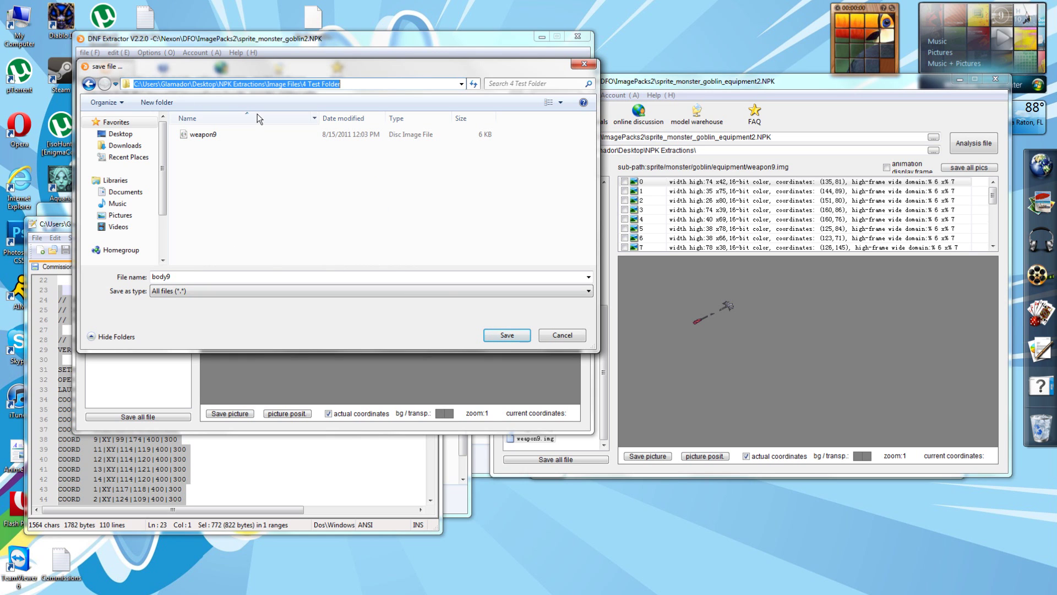
pyautogui.click(507, 335)
# - Set the output directory to the copied path of NPK Extractions\Image Files\4 Test Folder
pyautogui.moveTo(279, 107); pyautogui.dragTo(77, 108)
pyautogui.hotkey('ctrl', 'v')
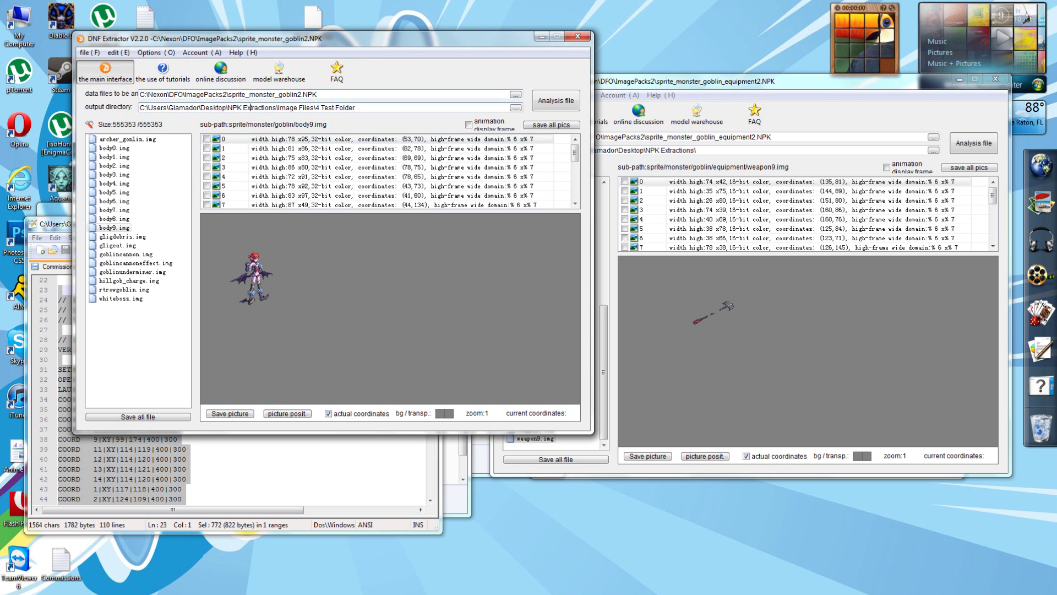
pyautogui.moveTo(278, 108); pyautogui.dragTo(357, 108)
pyautogui.click(357, 107)
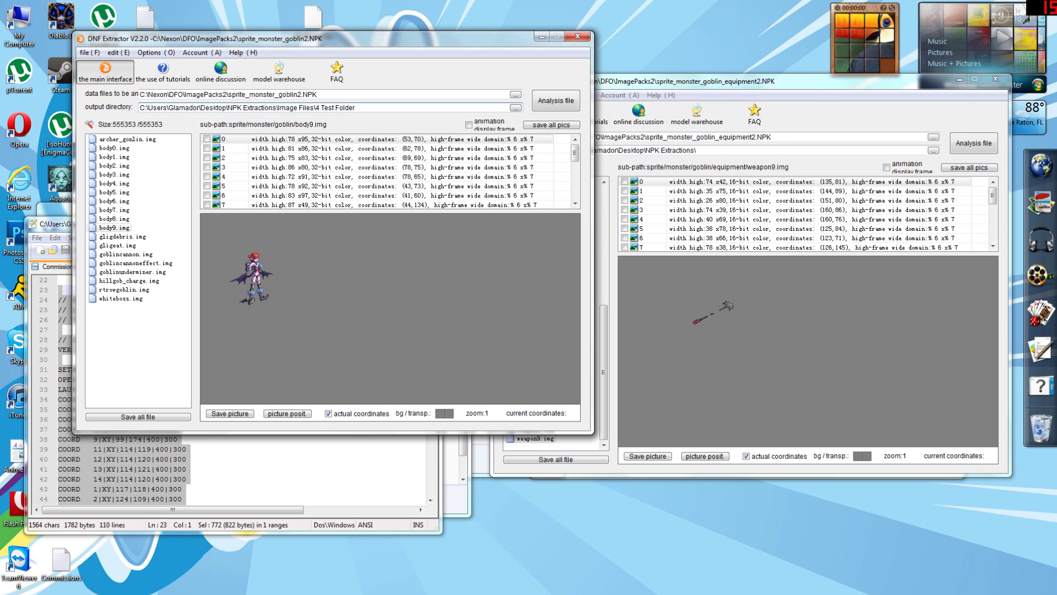
# - Check which folder the save dialog for body9.img opens in, and cancel without saving
pyautogui.rightClick(126, 232)
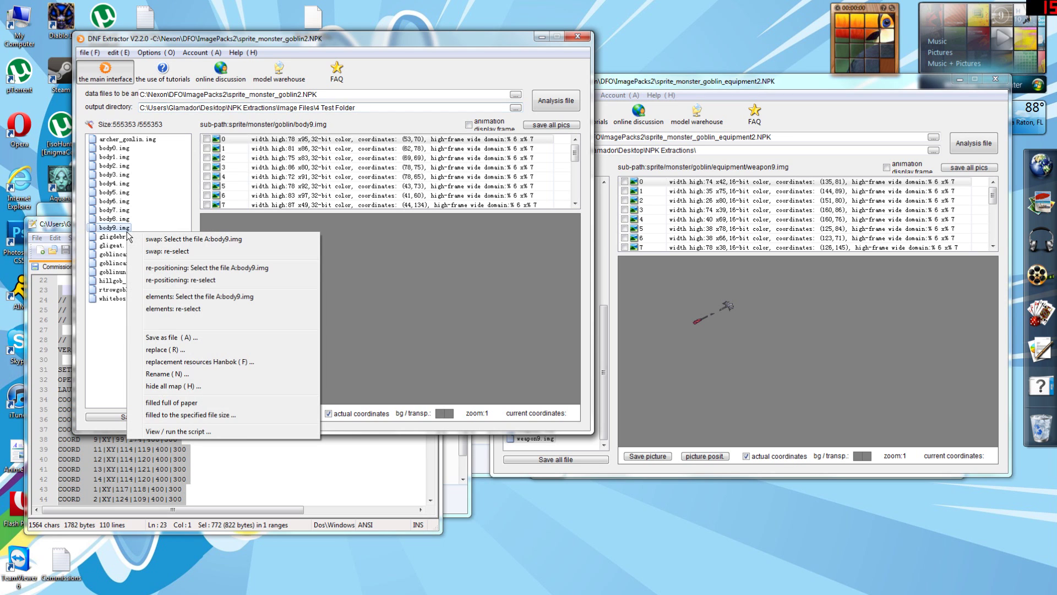
pyautogui.click(160, 337)
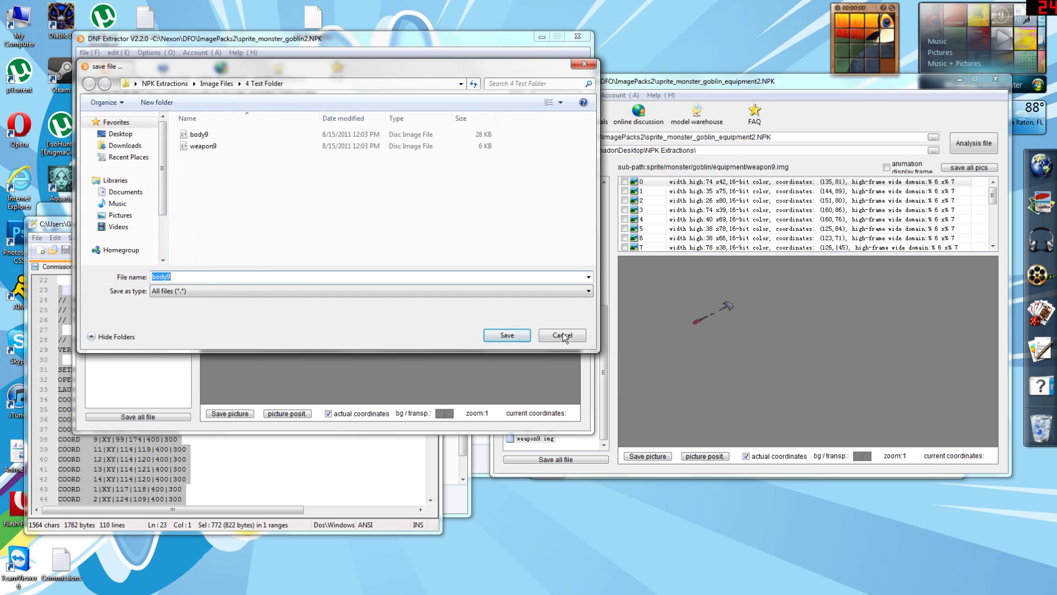
pyautogui.click(564, 335)
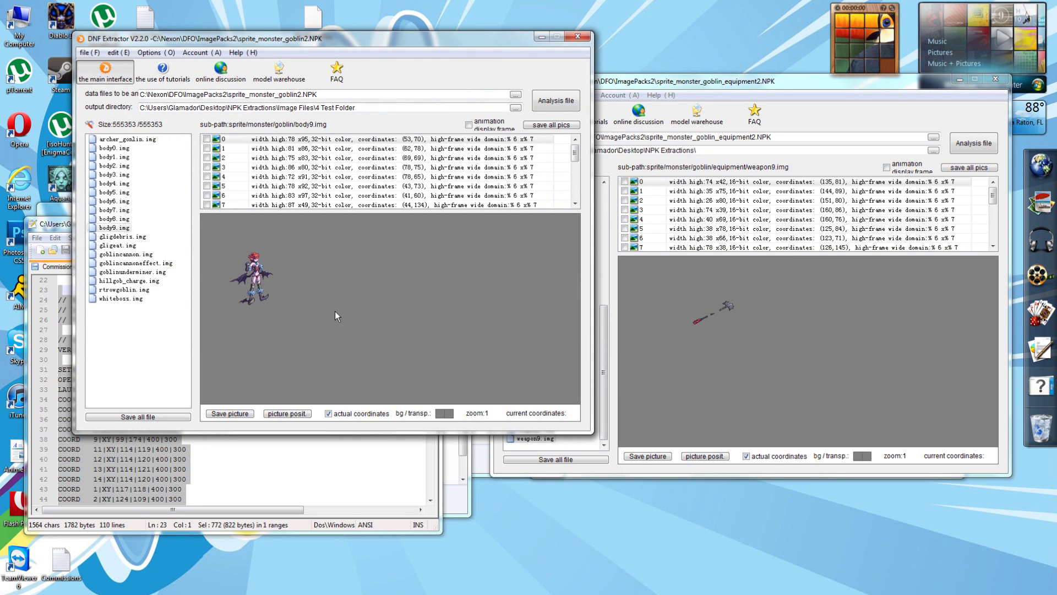
pyautogui.click(832, 368)
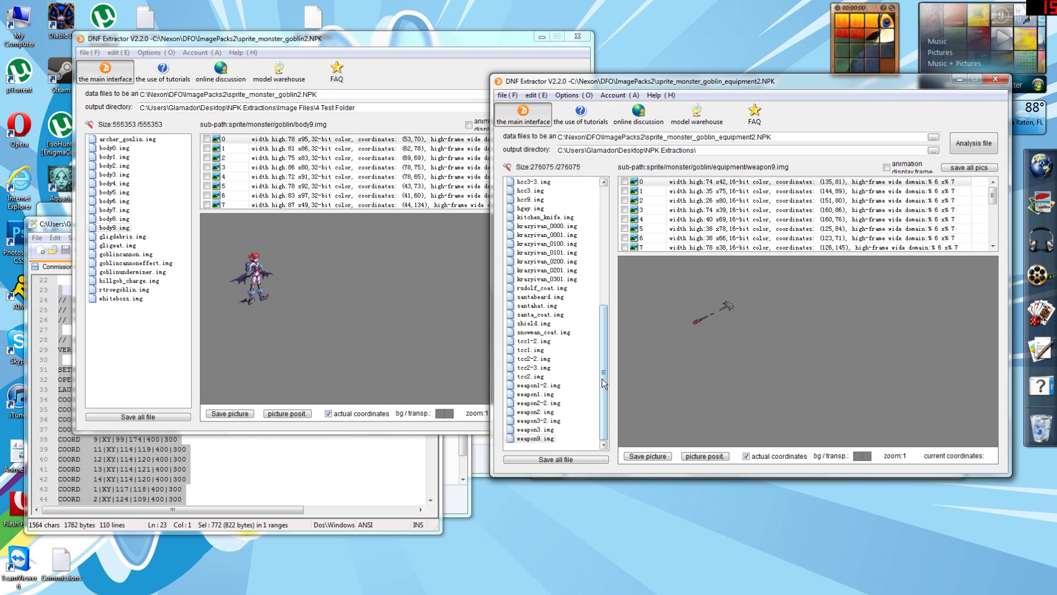
pyautogui.click(531, 430)
pyautogui.click(530, 422)
pyautogui.click(532, 441)
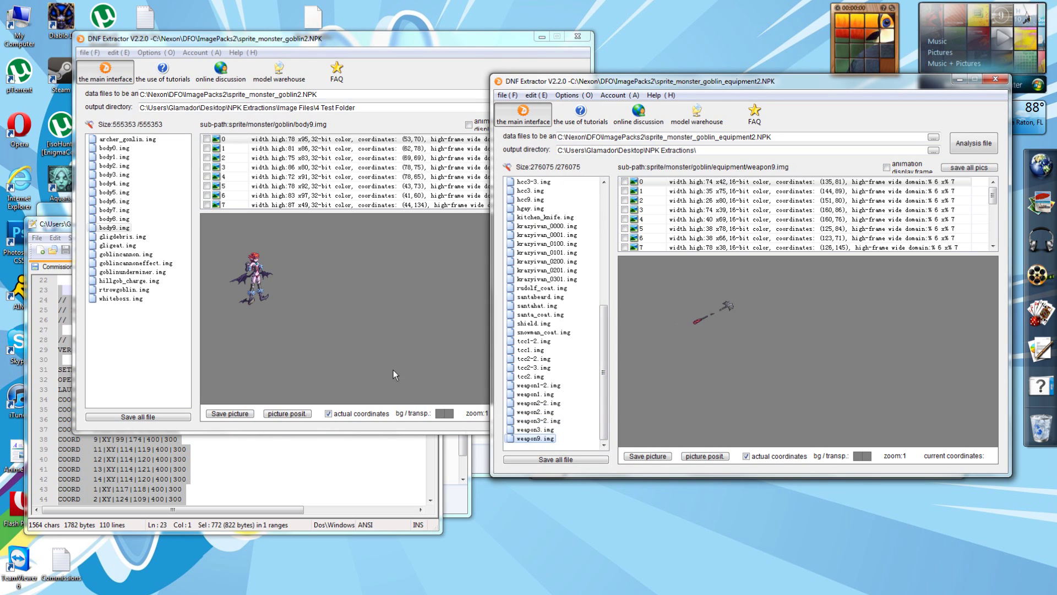
# - Replace body8.img in sprite_monster_goblin2.NPK with the saved weapon9 file from the 4 Test Folder
pyautogui.click(309, 295)
pyautogui.click(112, 219)
pyautogui.rightClick(111, 220)
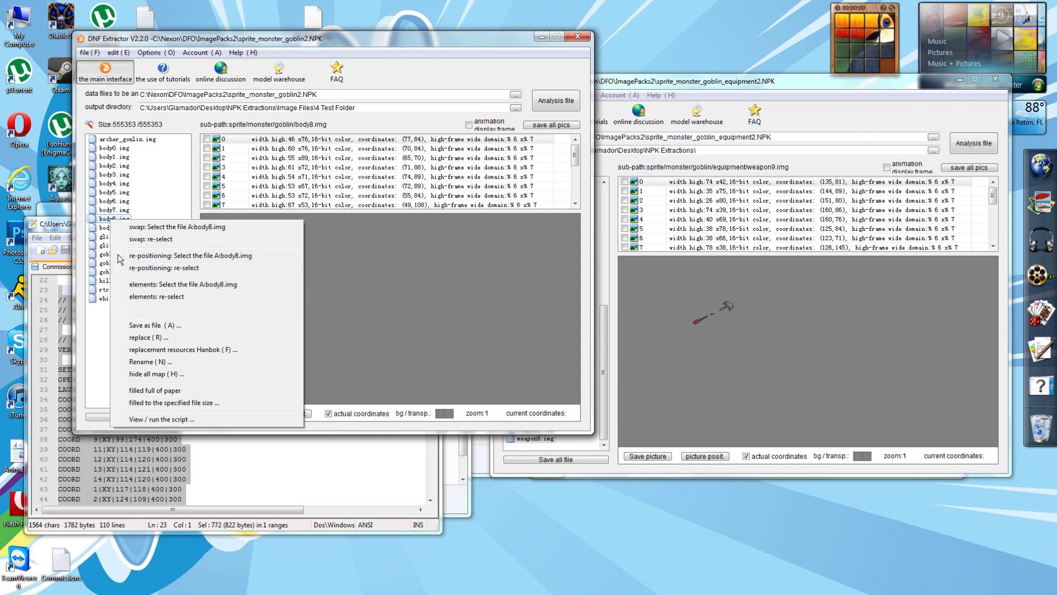
pyautogui.click(133, 338)
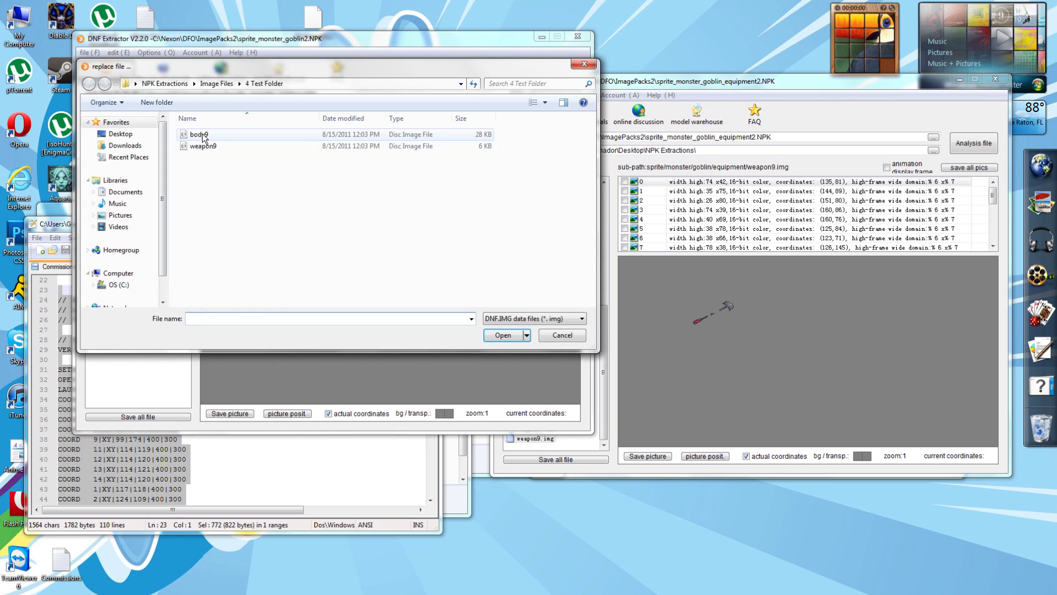
pyautogui.click(204, 146)
pyautogui.doubleClick(204, 146)
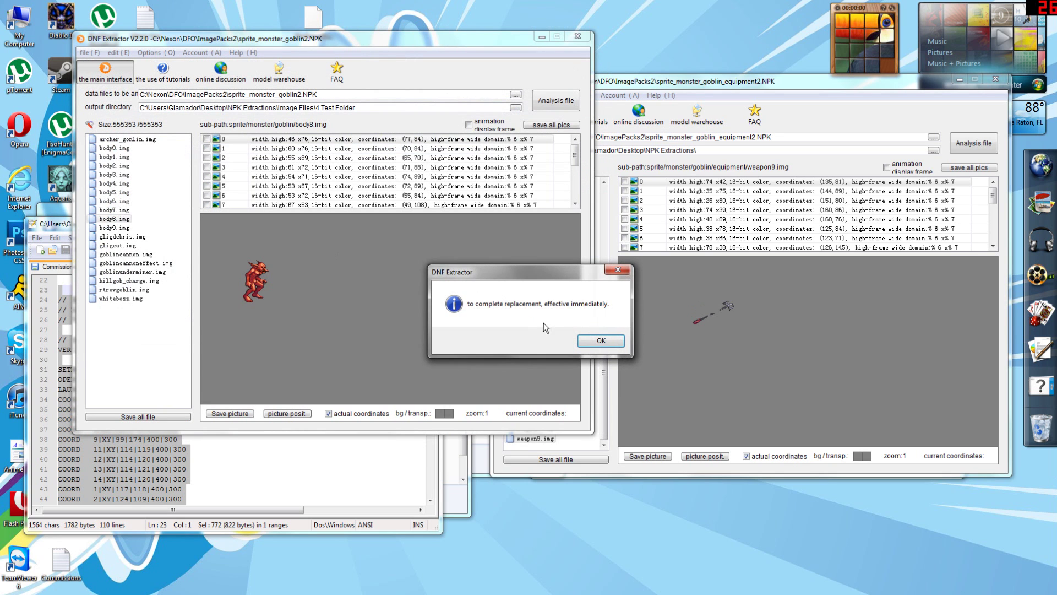
pyautogui.click(606, 336)
# - Switch repeatedly between body8.img and body9.img to compare the weapon's position with the body in frame 0
pyautogui.click(113, 228)
pyautogui.click(113, 219)
pyautogui.click(113, 226)
pyautogui.click(113, 219)
pyautogui.click(114, 227)
pyautogui.click(113, 220)
pyautogui.click(114, 228)
pyautogui.click(113, 219)
pyautogui.click(114, 227)
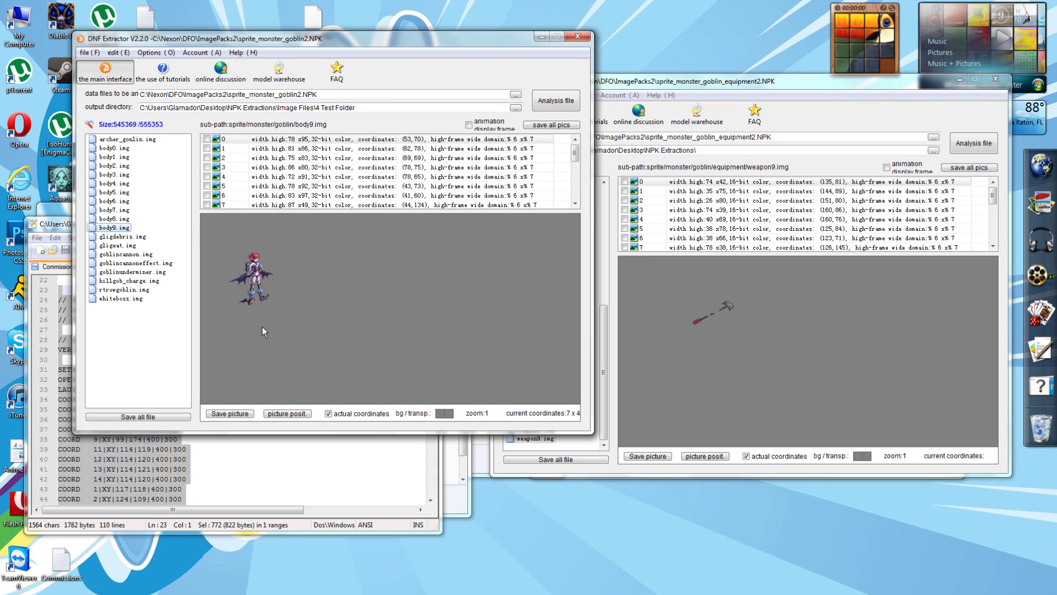
# - Shift all frames of body8.img by relative offsets of X -55 and Y -40
pyautogui.click(114, 219)
pyautogui.rightClick(315, 136)
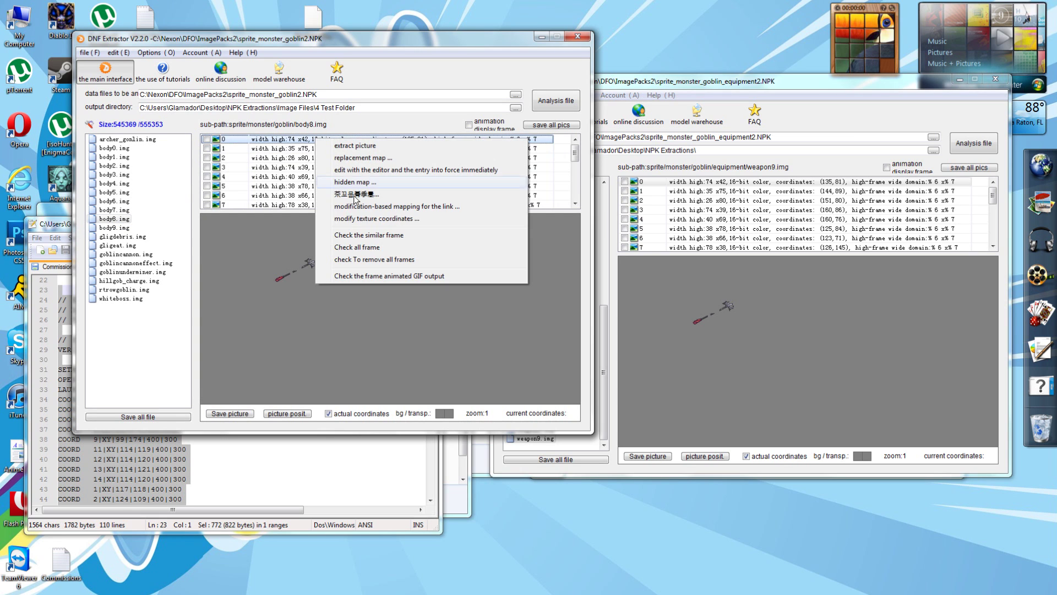
pyautogui.click(342, 218)
pyautogui.click(226, 202)
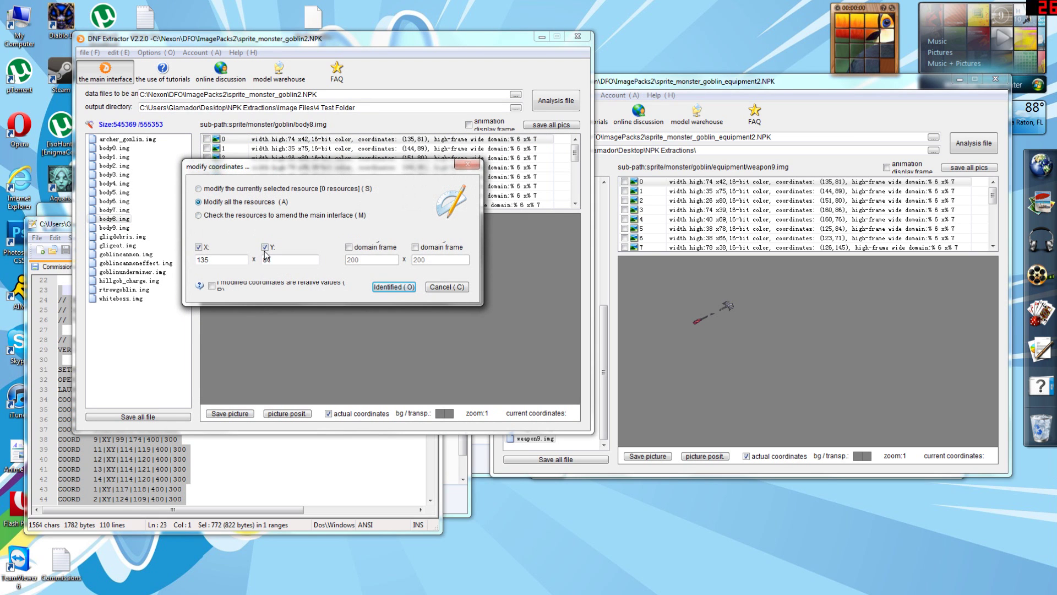
pyautogui.click(240, 287)
pyautogui.click(222, 259)
pyautogui.write('-55')
pyautogui.click(387, 287)
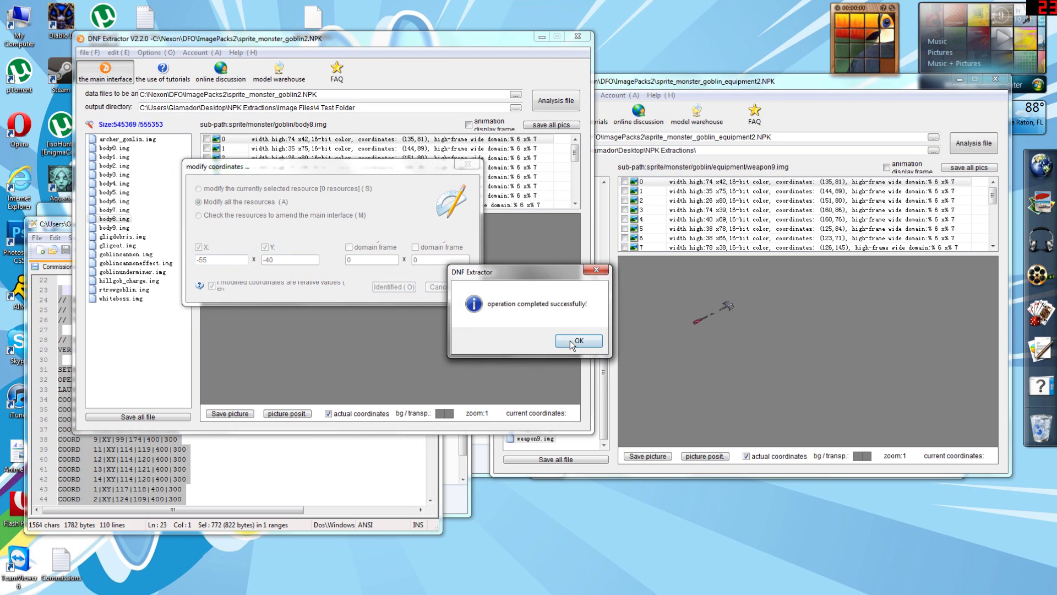
pyautogui.click(573, 342)
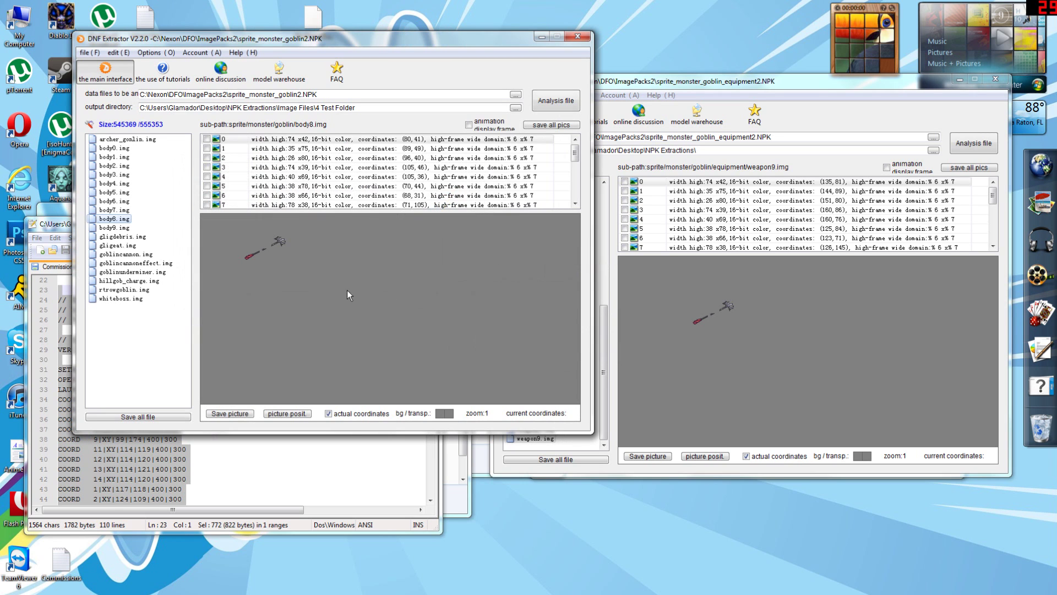
# - Compare the shifted weapon in body8.img with the succubus body in body9.img by alternating between them
pyautogui.click(115, 228)
pyautogui.click(115, 218)
pyautogui.click(117, 227)
pyautogui.click(116, 219)
pyautogui.click(116, 228)
pyautogui.click(117, 220)
pyautogui.click(119, 228)
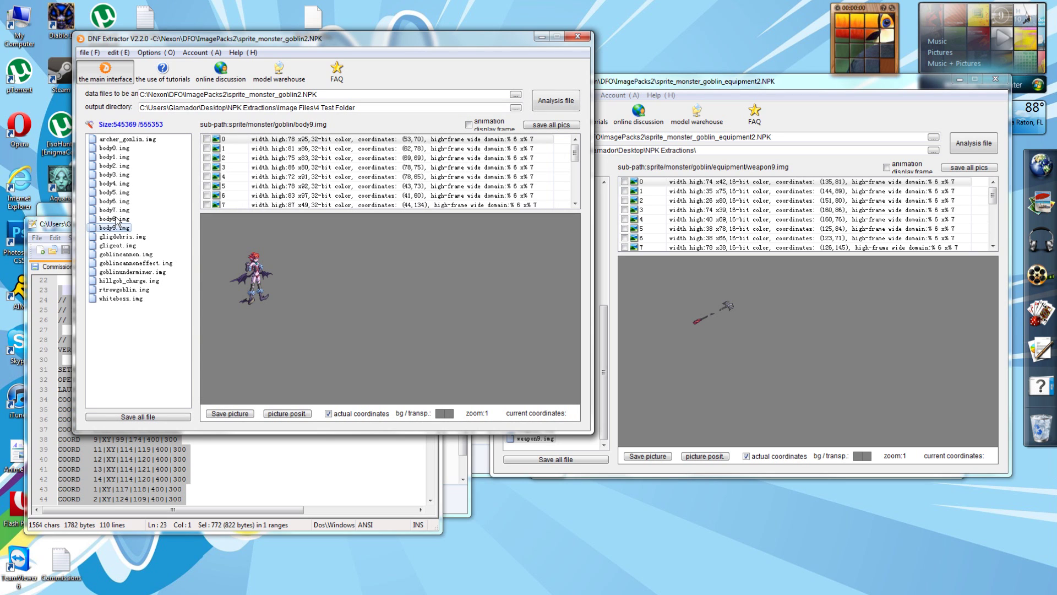
# - Alternate between body8.img and body9.img to recheck how the weapon lines up with the succubus's hands
pyautogui.click(117, 219)
pyautogui.click(116, 228)
pyautogui.click(114, 220)
pyautogui.click(114, 228)
pyautogui.click(115, 219)
pyautogui.click(114, 227)
pyautogui.click(115, 219)
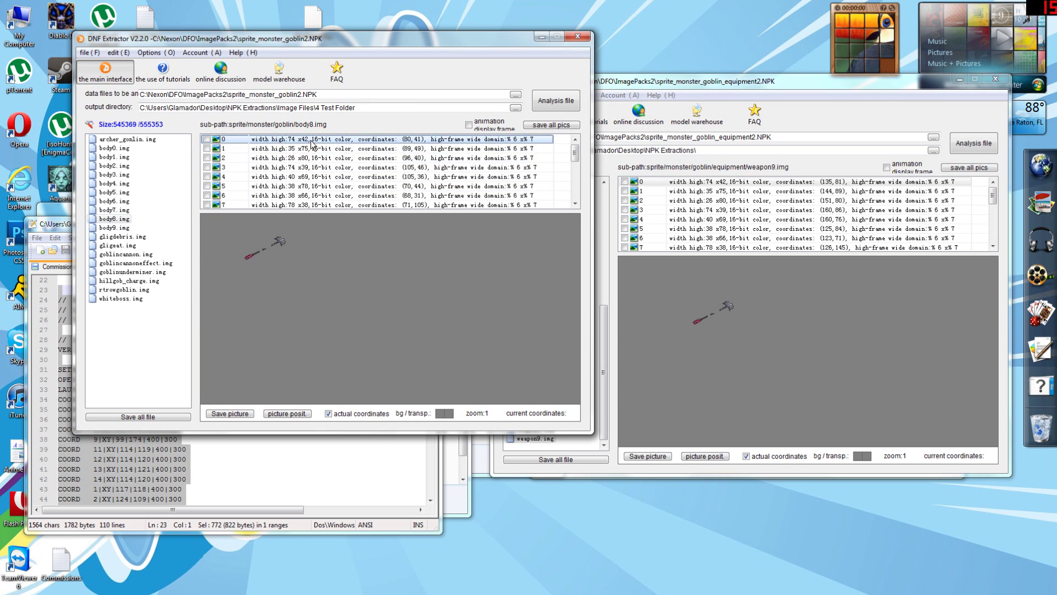
# - Shift the coordinates of all frames in body8.img by relative offsets of X -10 and Y 20
pyautogui.rightClick(311, 139)
pyautogui.click(348, 220)
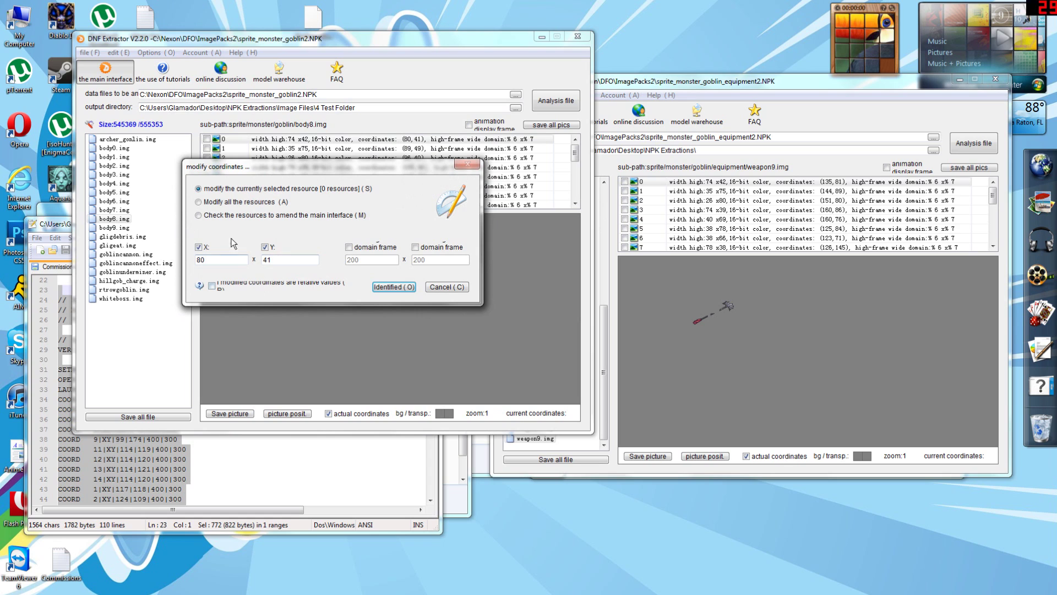
pyautogui.click(228, 283)
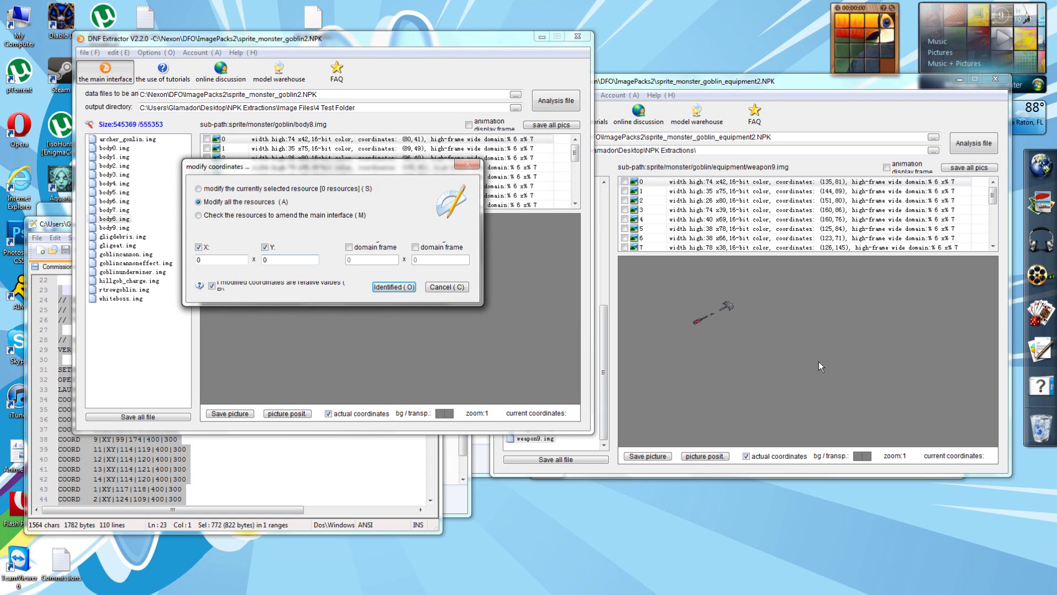
pyautogui.click(760, 365)
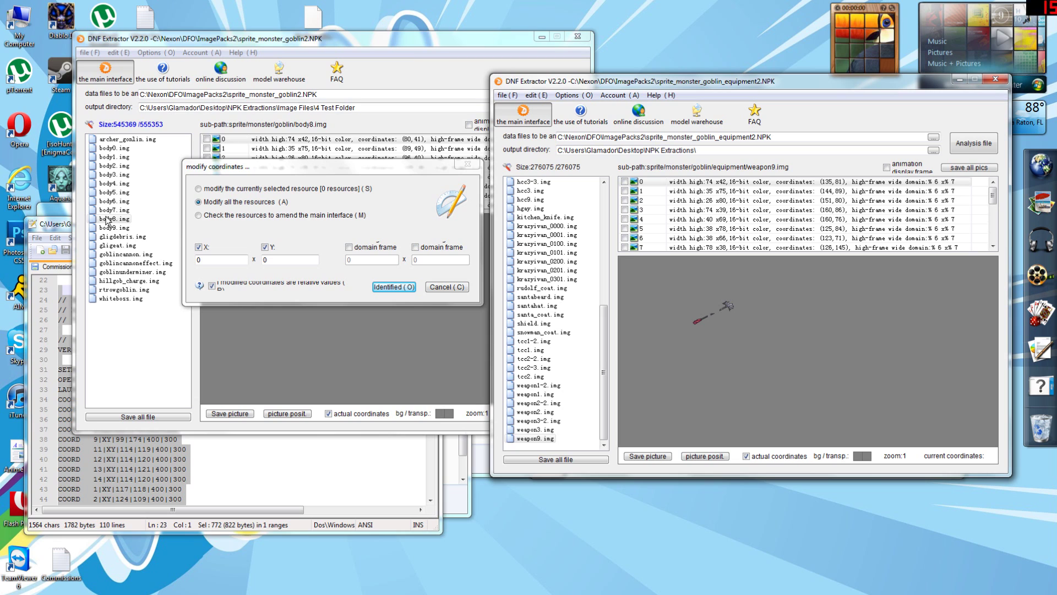
pyautogui.moveTo(236, 171); pyautogui.dragTo(426, 232)
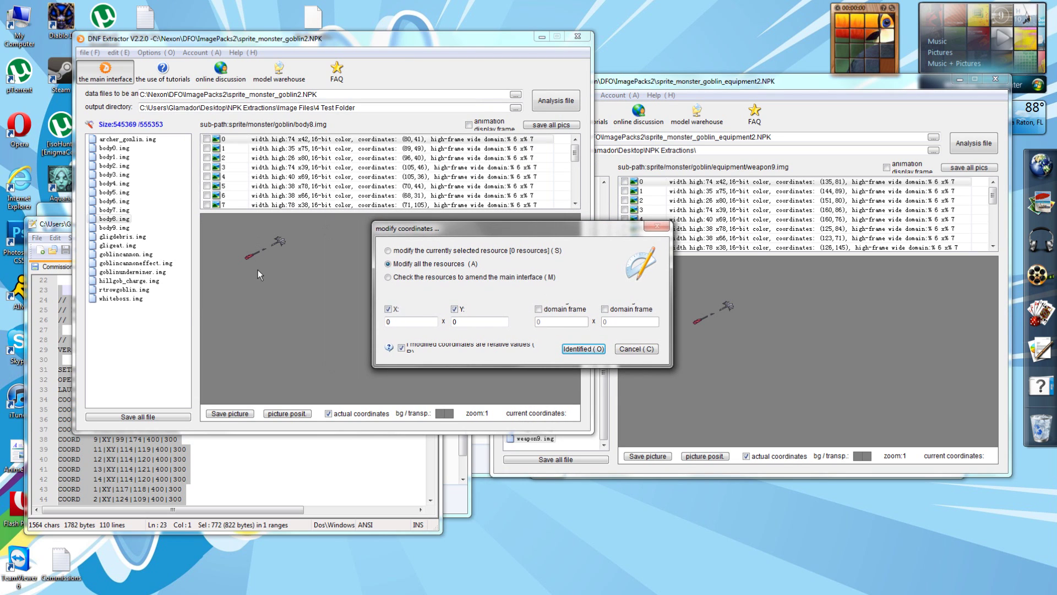
pyautogui.doubleClick(457, 322)
pyautogui.write('-10')
pyautogui.moveTo(413, 322); pyautogui.dragTo(365, 322)
pyautogui.moveTo(493, 322); pyautogui.dragTo(368, 318)
pyautogui.write('20-10')
pyautogui.click(573, 348)
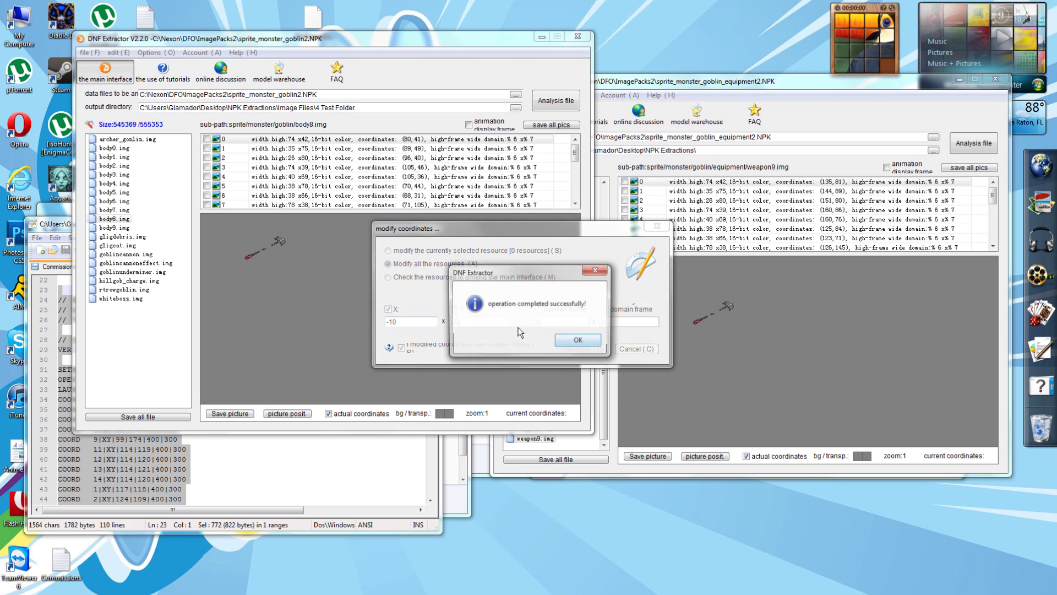
pyautogui.click(578, 338)
# - Compare the weapon's new position in body8.img with the body in body9.img
pyautogui.click(119, 227)
pyautogui.click(117, 220)
pyautogui.click(117, 227)
pyautogui.click(115, 219)
# - Shift all frames of body8.img by further relative offsets of X -10 and Y 10
pyautogui.rightClick(275, 139)
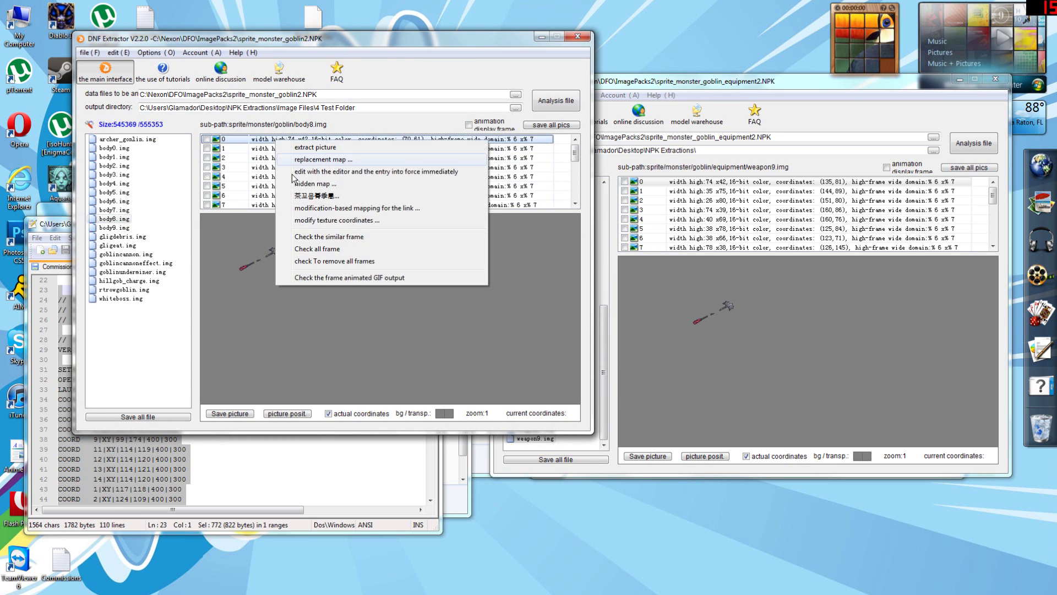
pyautogui.click(311, 221)
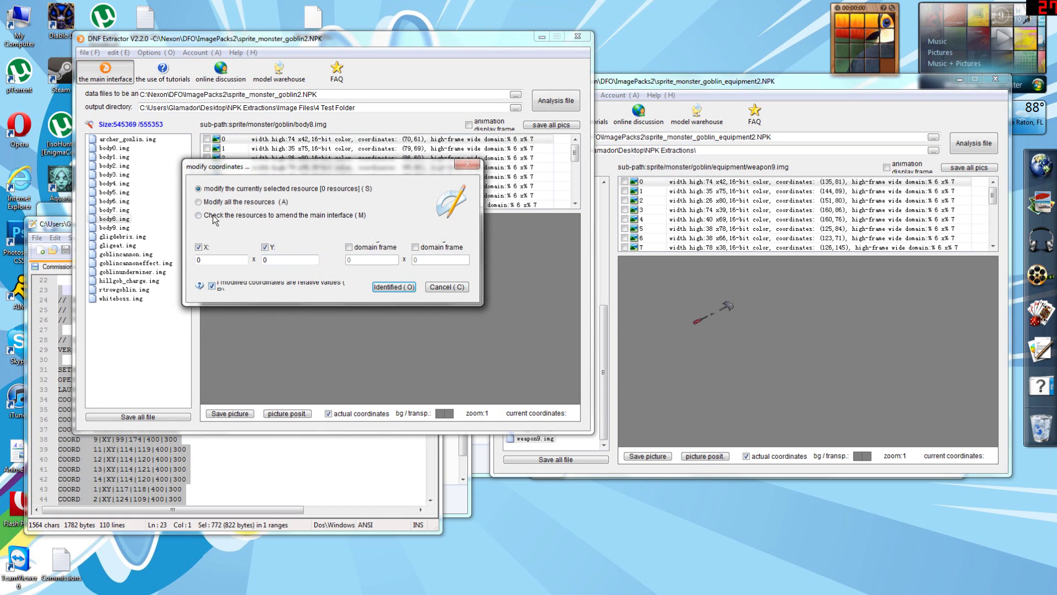
pyautogui.moveTo(271, 260); pyautogui.dragTo(254, 259)
pyautogui.write('10')
pyautogui.click(197, 259)
pyautogui.write('-10')
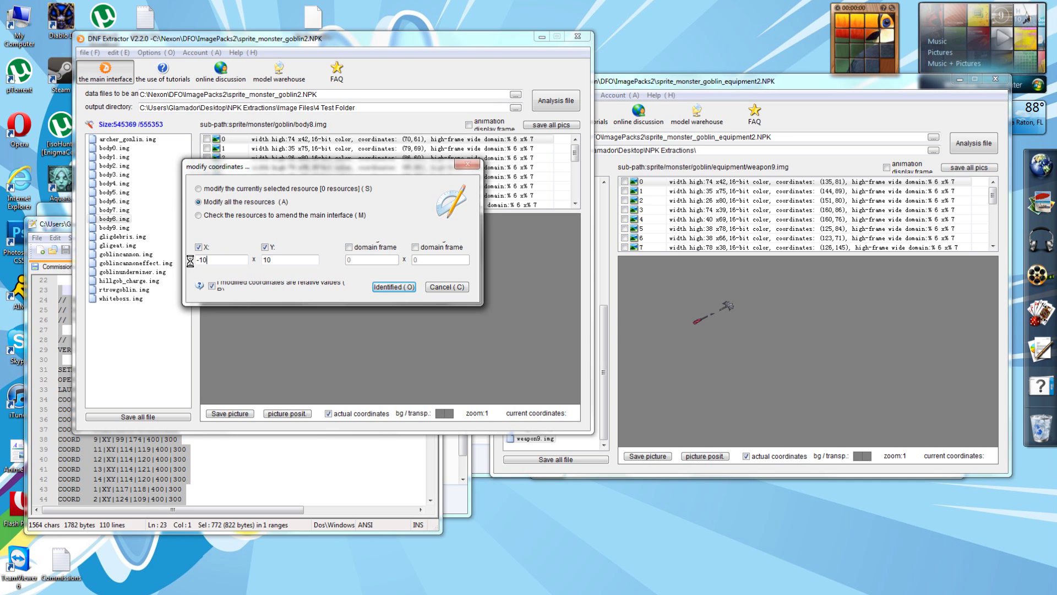
pyautogui.press('Return')
# - Check the weapon's alignment again by viewing body9.img and body8.img in turn
pyautogui.click(114, 210)
pyautogui.click(114, 219)
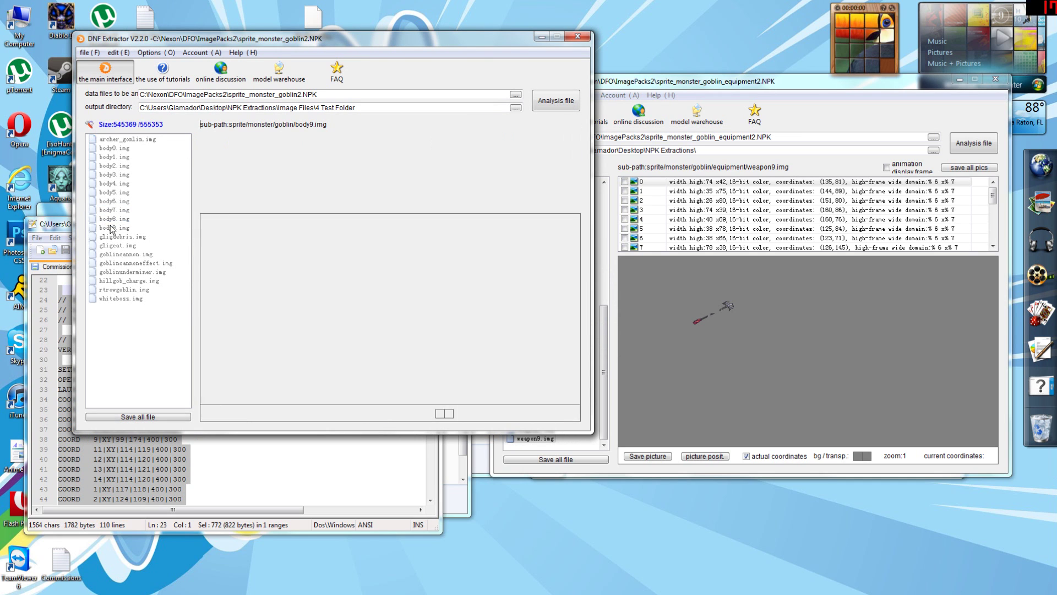
pyautogui.click(112, 229)
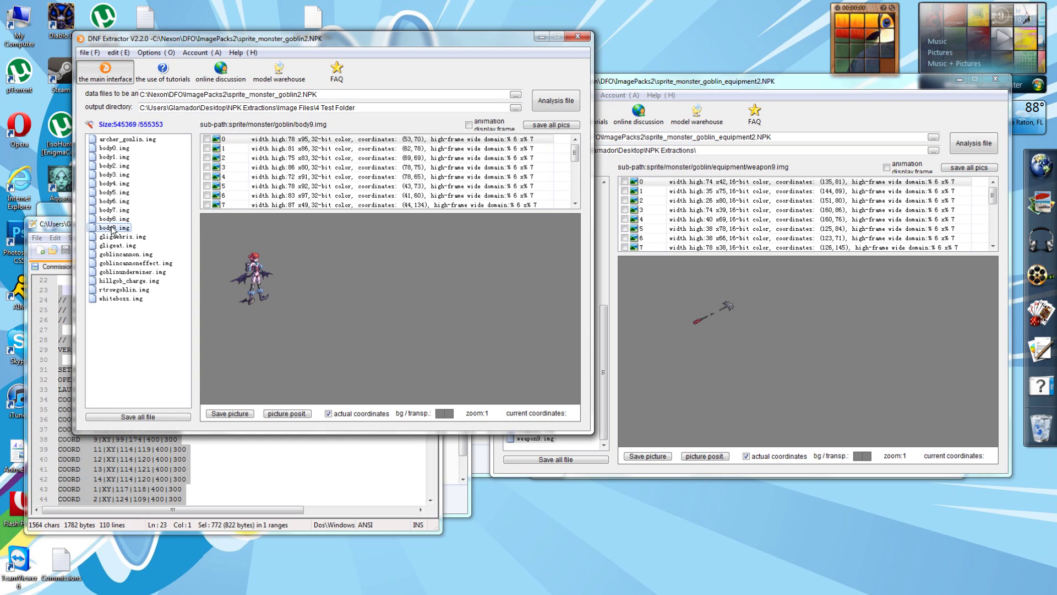
pyautogui.click(114, 221)
# - Save body8.img as weapon9 in the 4 Test Folder, overwriting the existing file
pyautogui.rightClick(114, 222)
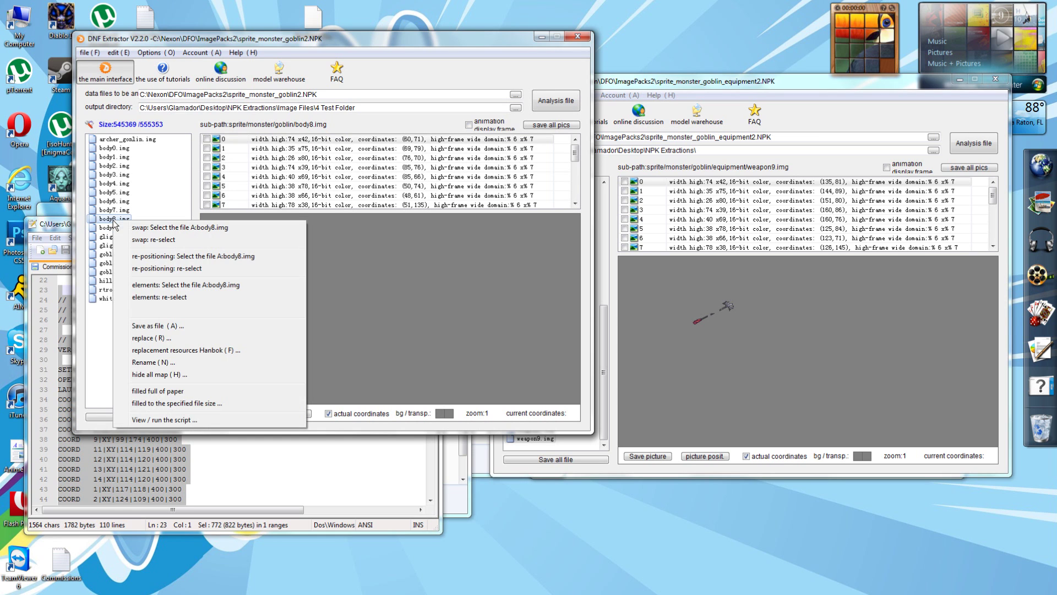
pyautogui.click(155, 325)
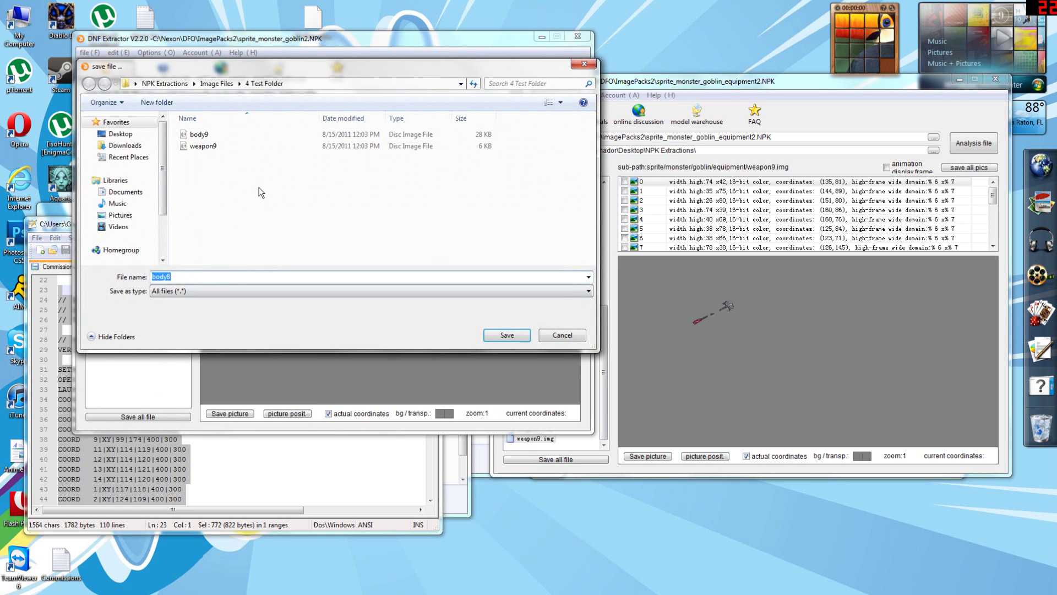
pyautogui.doubleClick(214, 144)
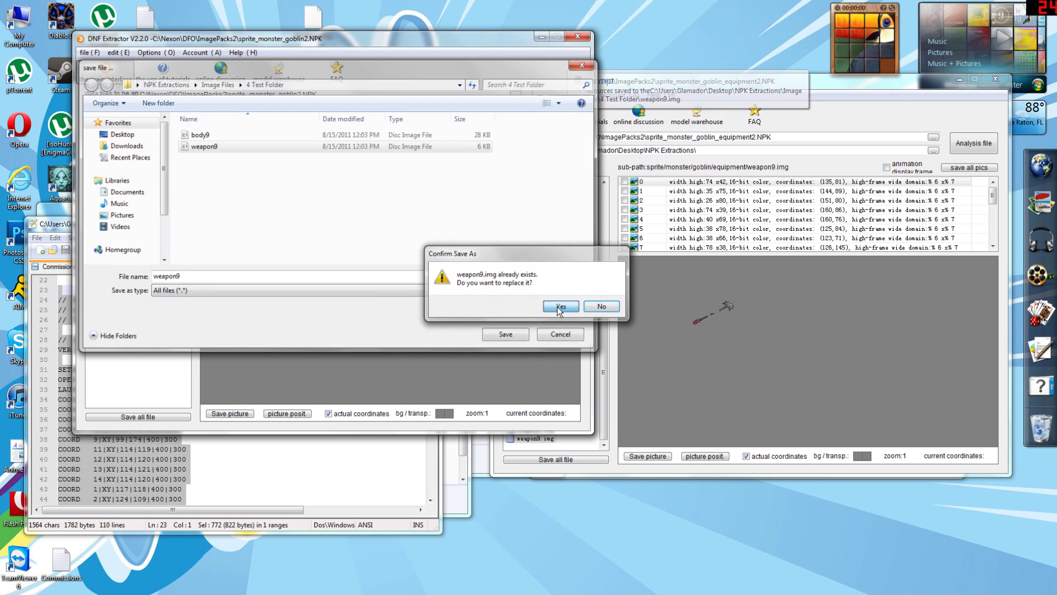
pyautogui.click(561, 307)
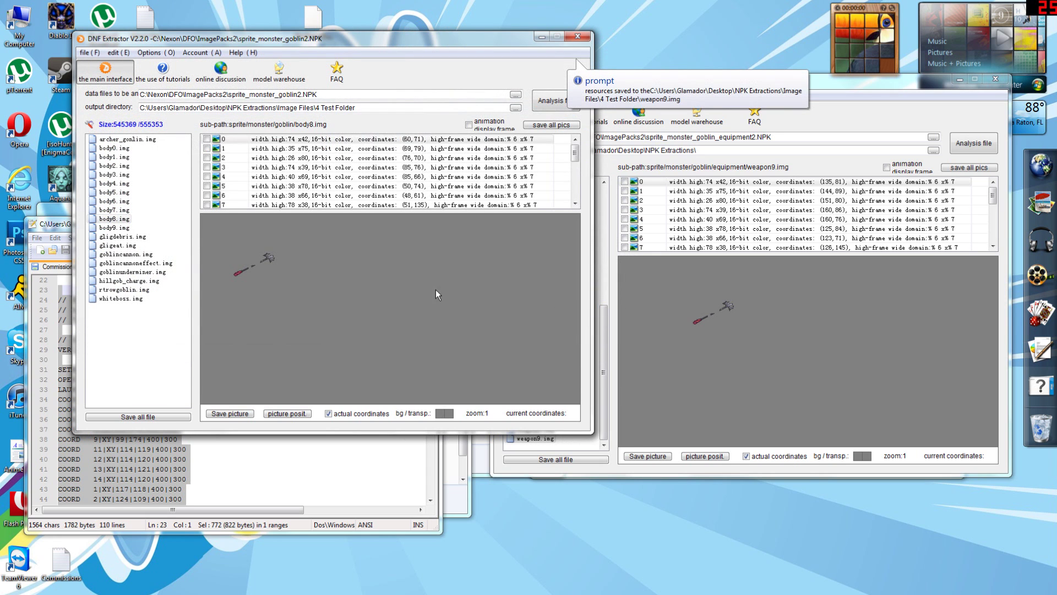
# - Merge body8.img as layer A on top of body9.img as layer B, with automatic coordinates and hiding of layer A's images
pyautogui.click(114, 228)
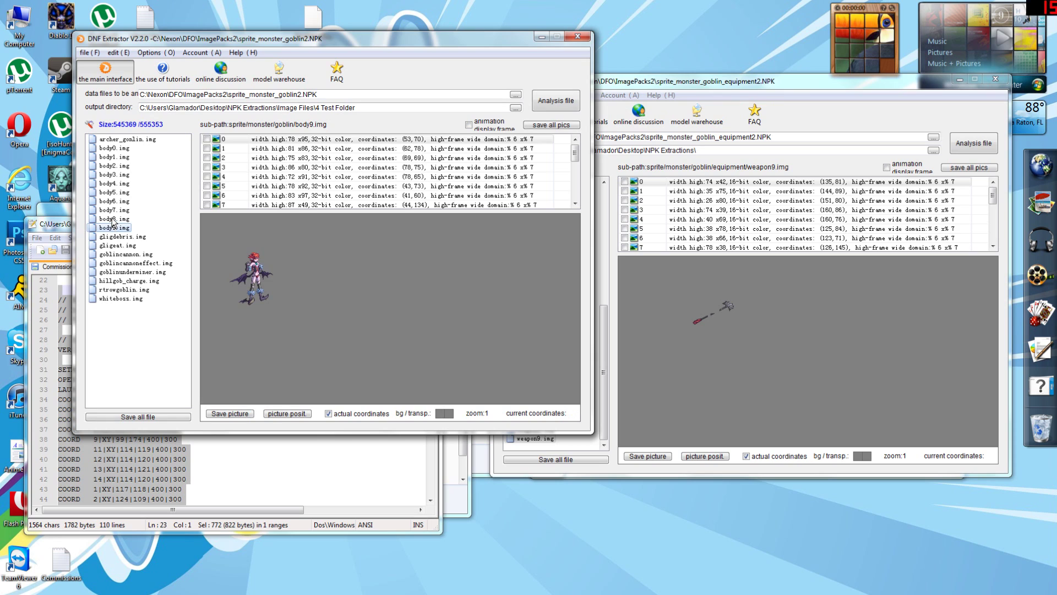
pyautogui.click(113, 219)
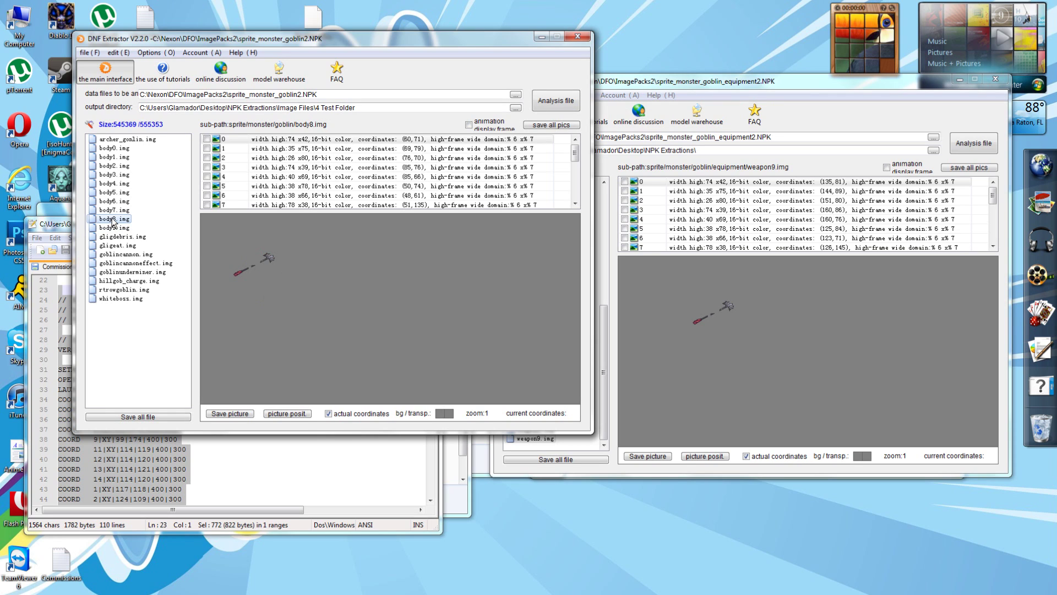
pyautogui.rightClick(113, 220)
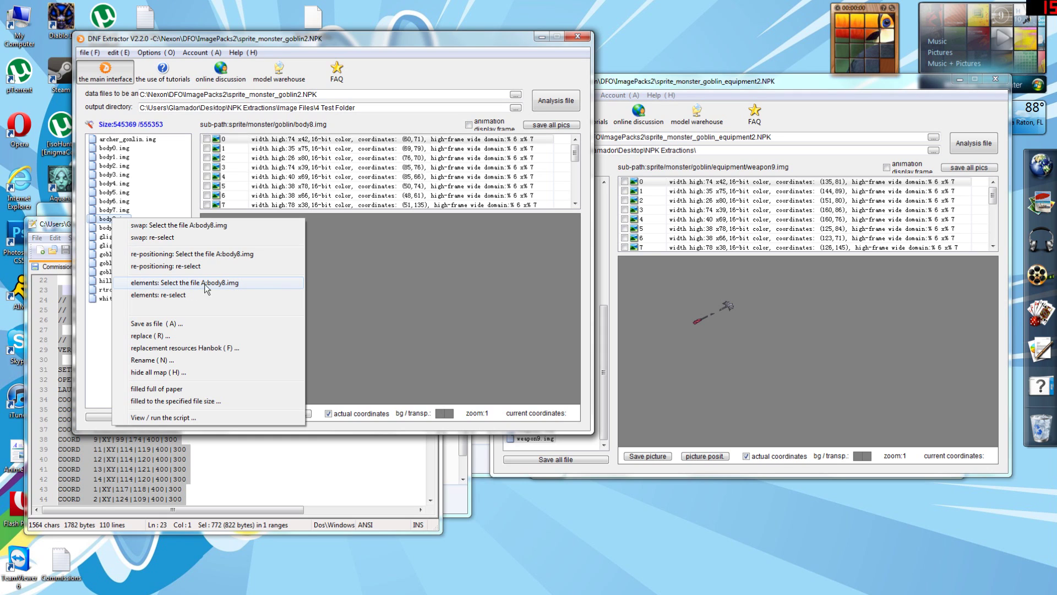
pyautogui.click(167, 282)
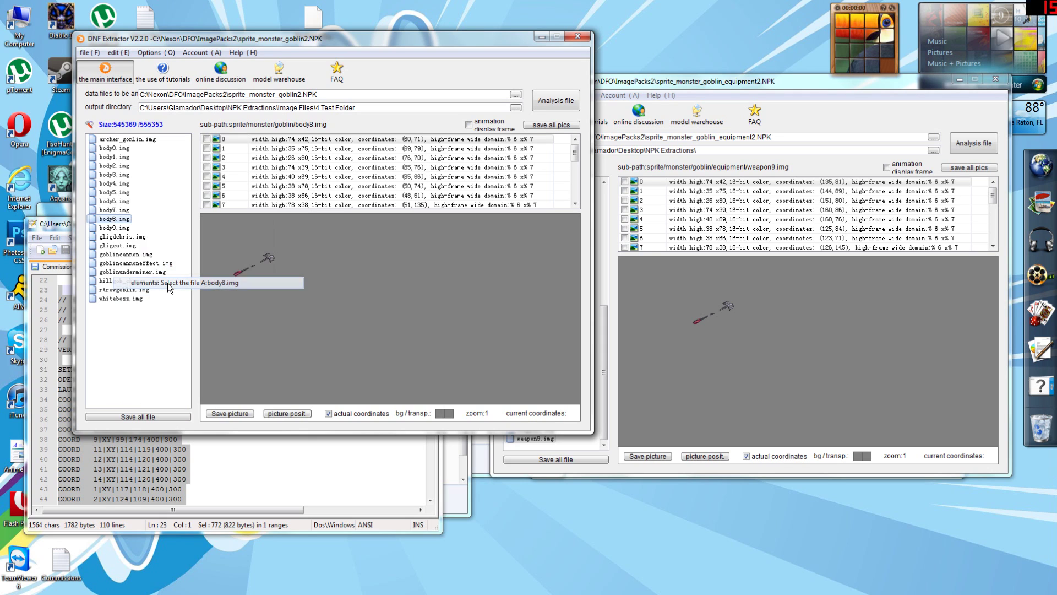
pyautogui.click(117, 227)
pyautogui.rightClick(118, 227)
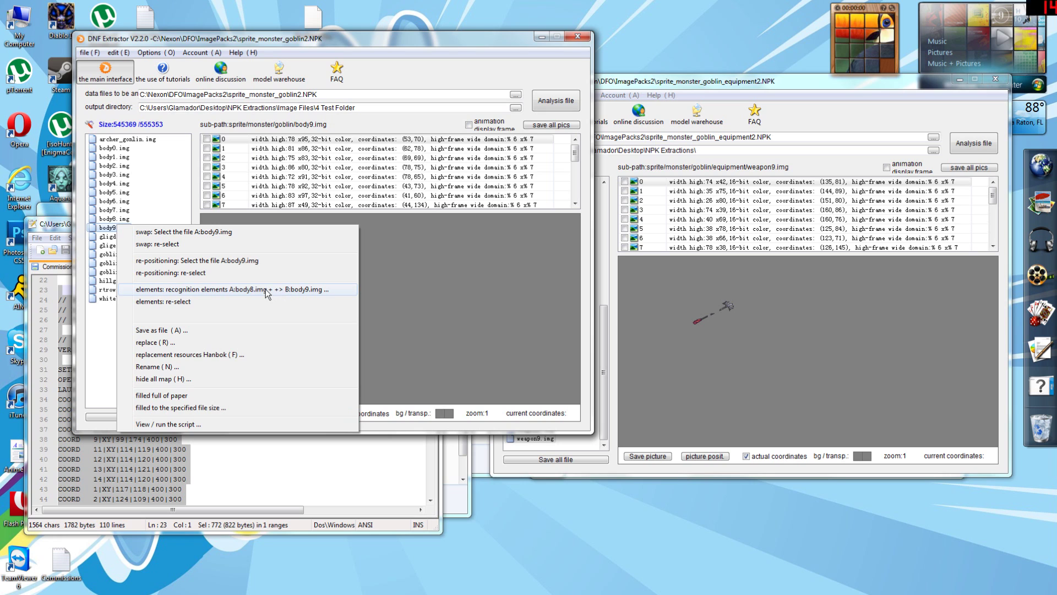
pyautogui.click(331, 289)
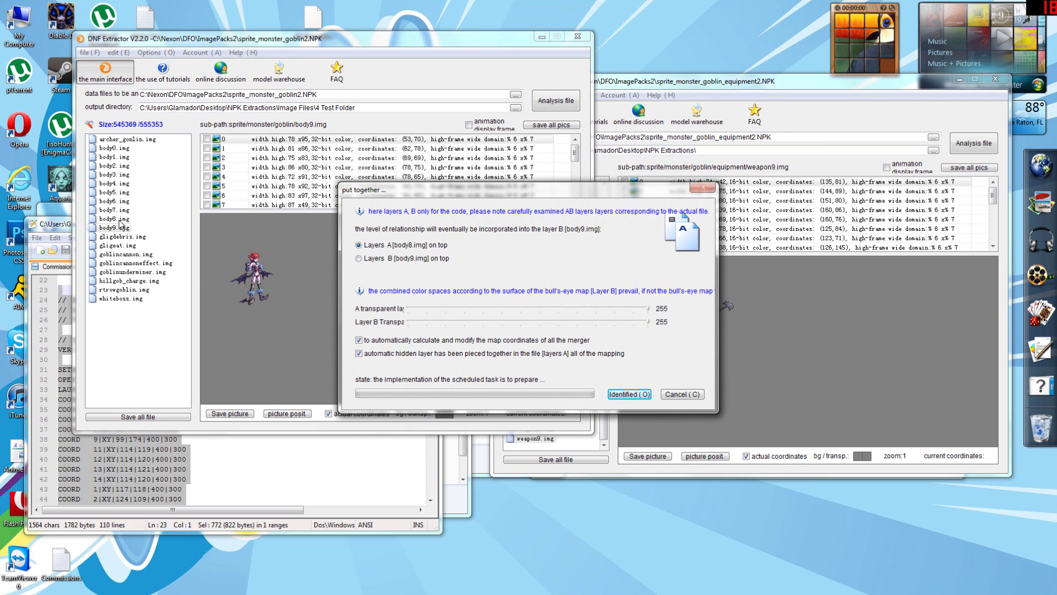
pyautogui.moveTo(434, 196); pyautogui.dragTo(477, 132)
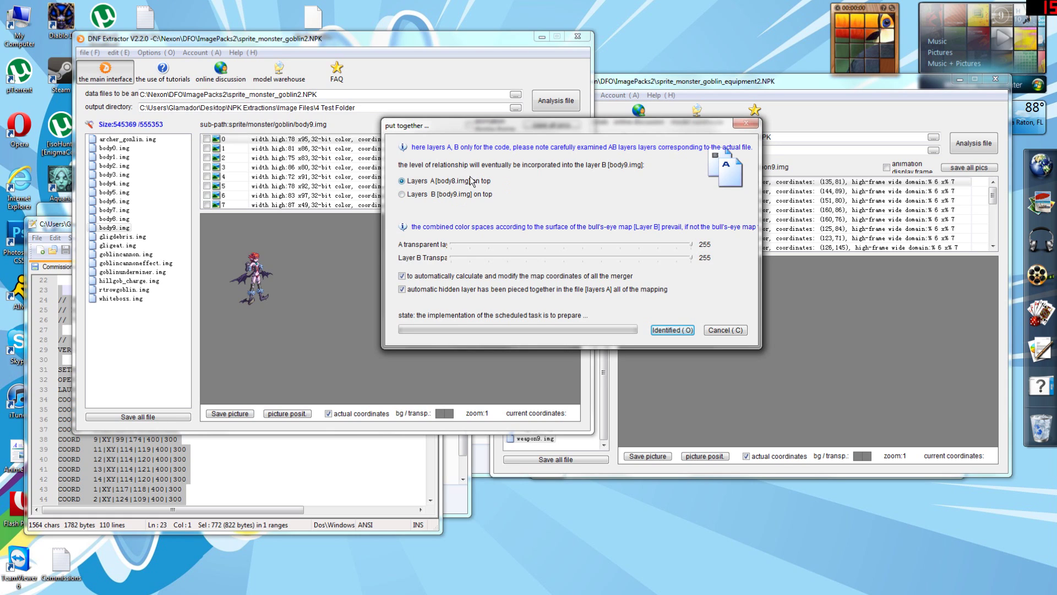
pyautogui.click(667, 330)
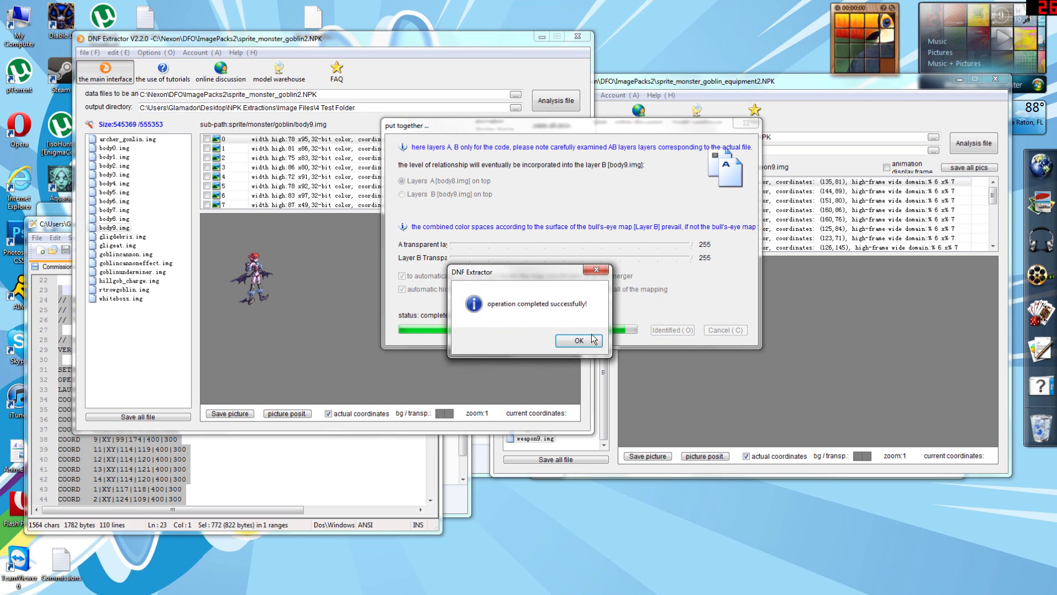
pyautogui.click(559, 343)
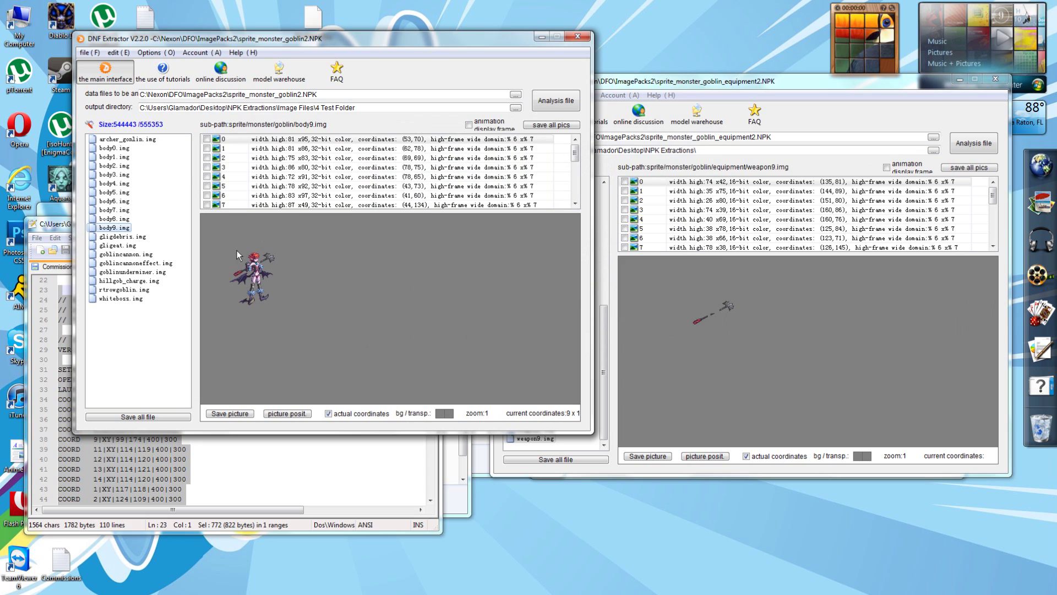
# - Preview the merged body9.img frames as an animation using actual coordinates, and stop the animation
pyautogui.click(359, 414)
pyautogui.click(469, 124)
pyautogui.click(372, 414)
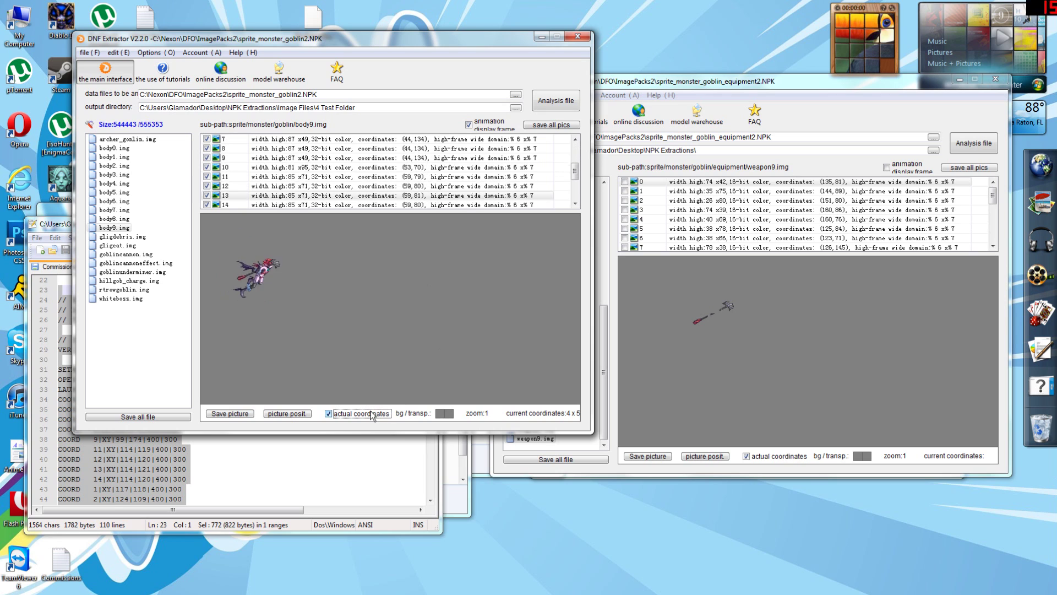
pyautogui.click(372, 414)
pyautogui.click(469, 125)
pyautogui.click(337, 413)
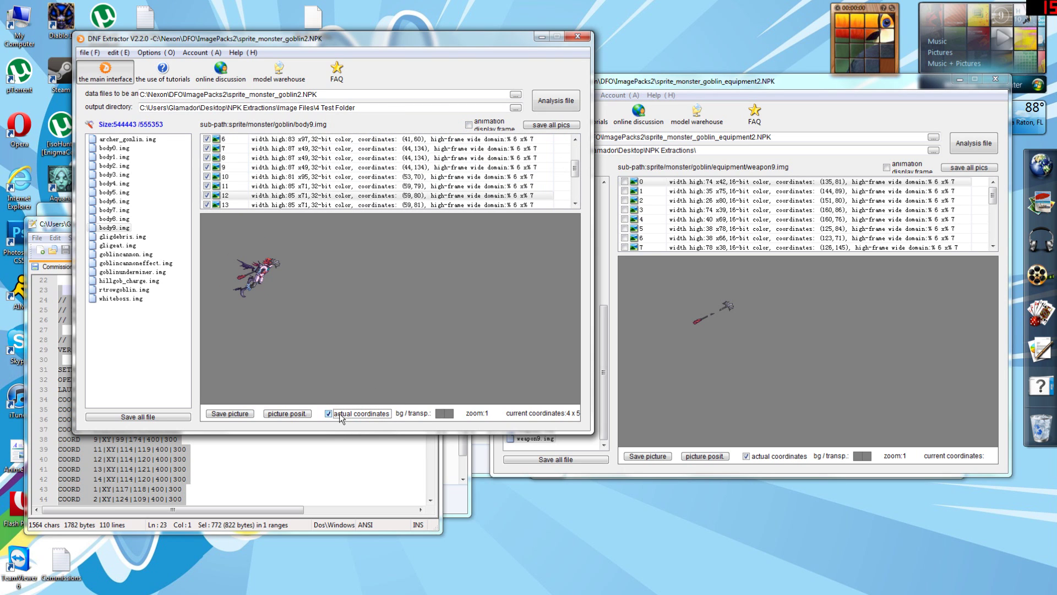
# - Inspect the contents of body8.img and the combined sprite in body9.img after the merge
pyautogui.click(112, 227)
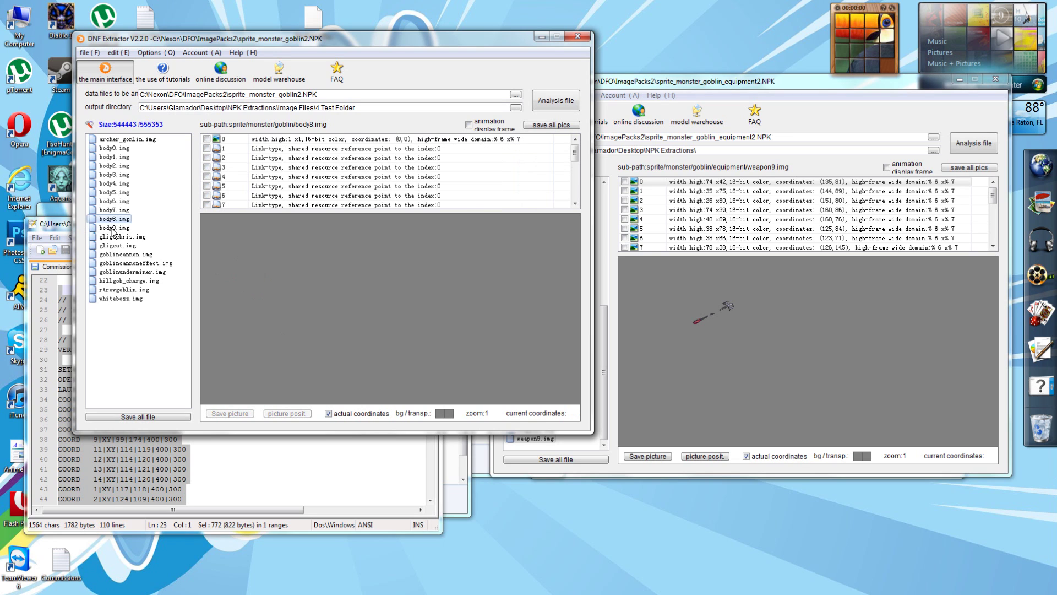
pyautogui.click(113, 226)
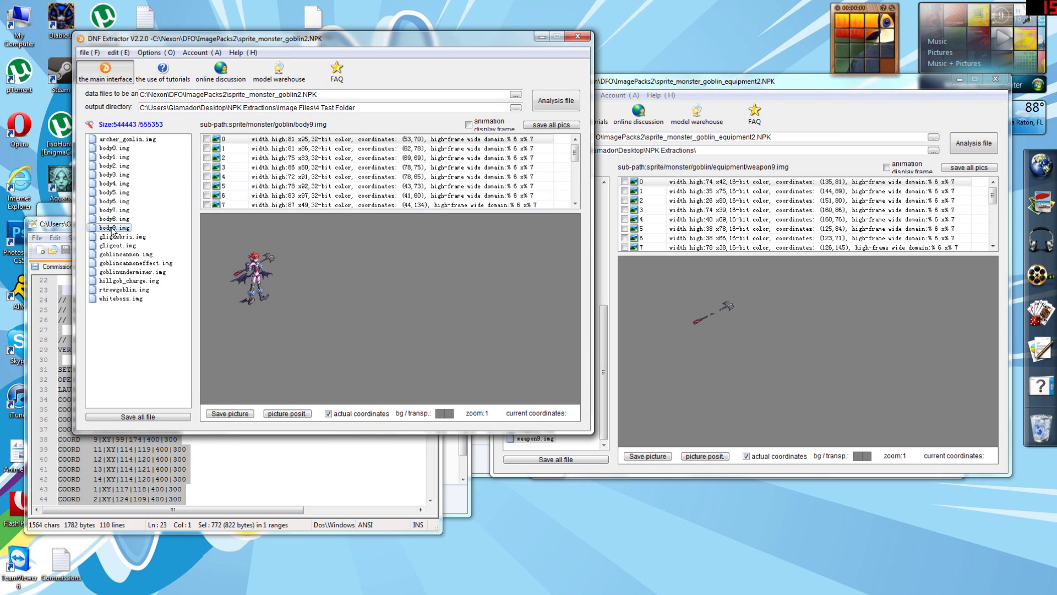
pyautogui.click(329, 413)
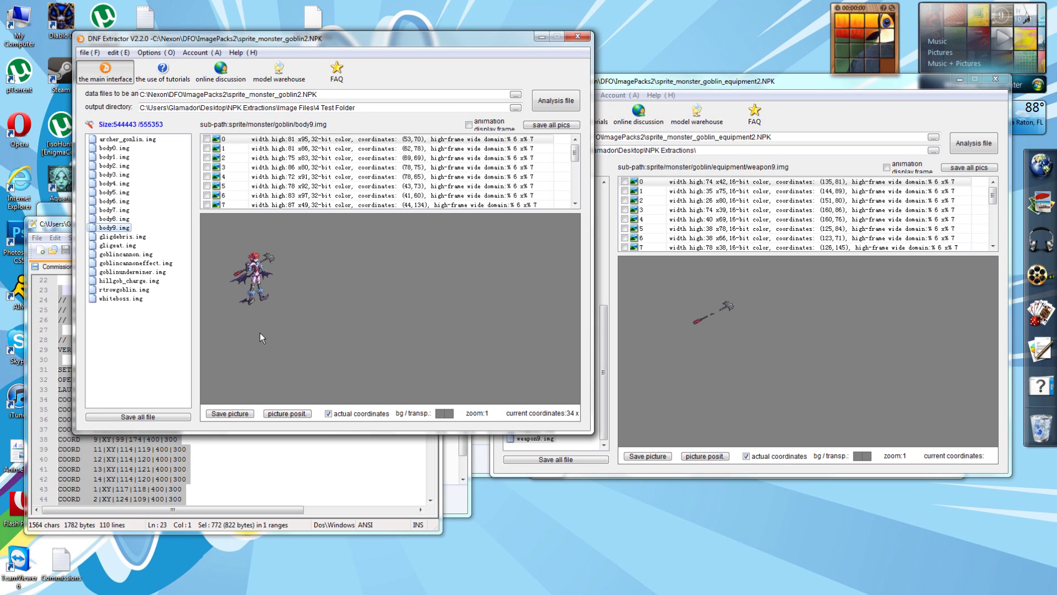
# - Replace the merged body9.img with the saved body9 file from the 4 Test Folder
pyautogui.rightClick(113, 227)
pyautogui.click(154, 343)
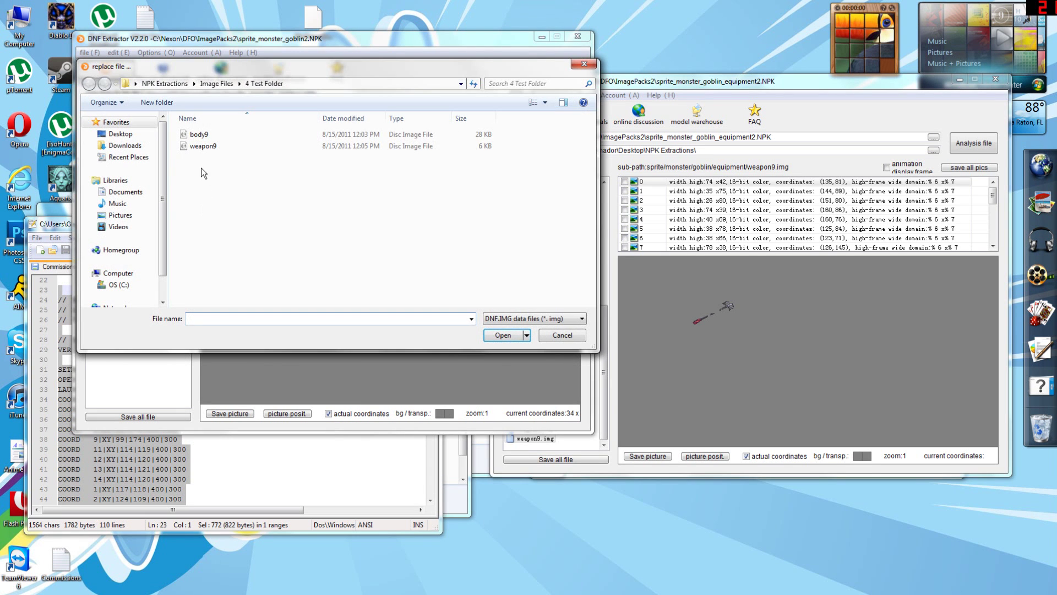
pyautogui.doubleClick(198, 137)
pyautogui.click(586, 338)
pyautogui.click(112, 219)
pyautogui.rightClick(113, 218)
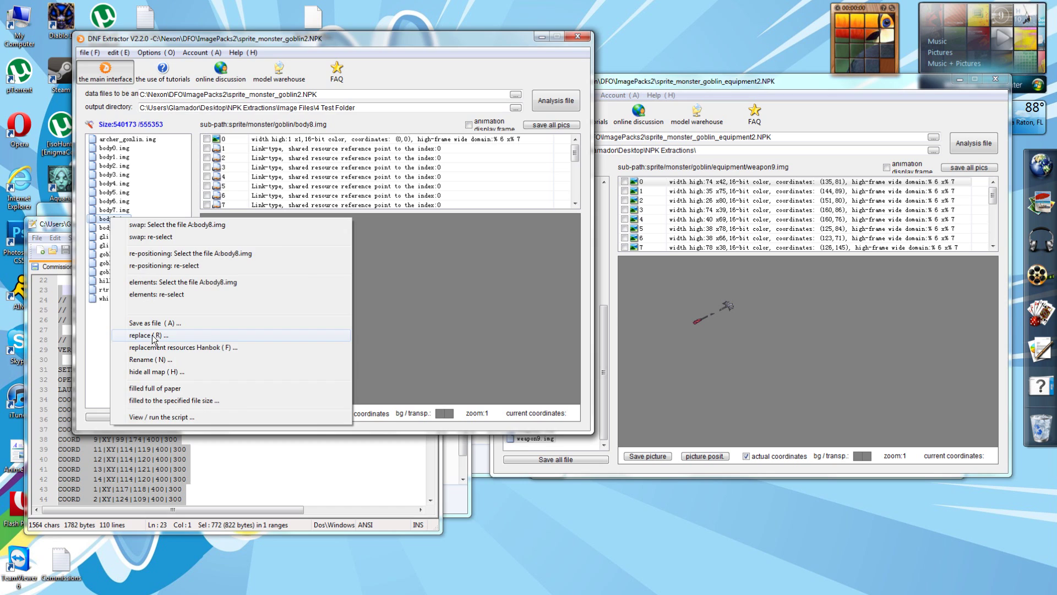
pyautogui.click(152, 335)
pyautogui.click(498, 332)
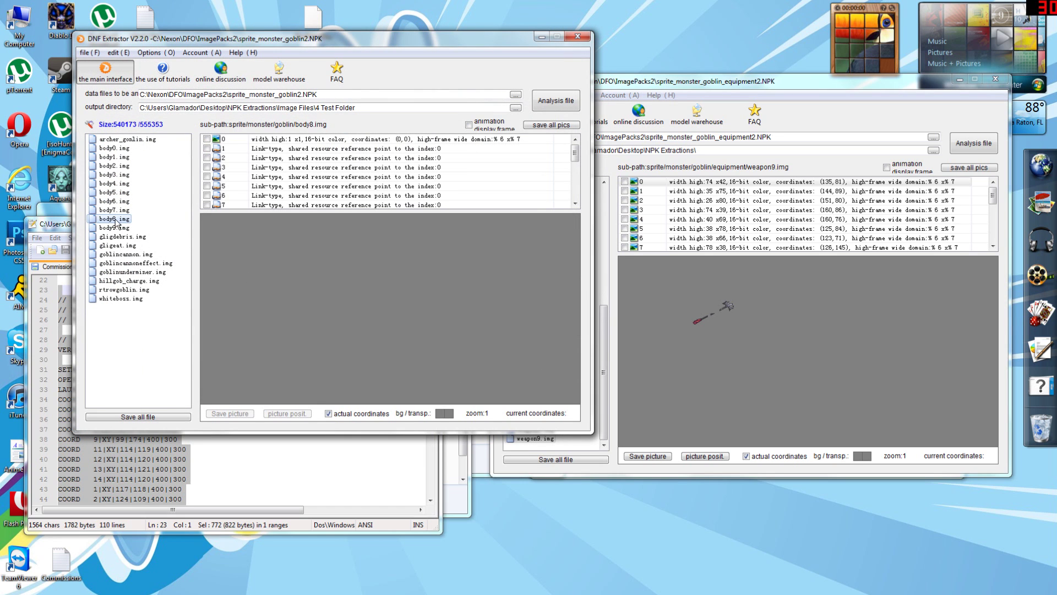
pyautogui.press('Down')
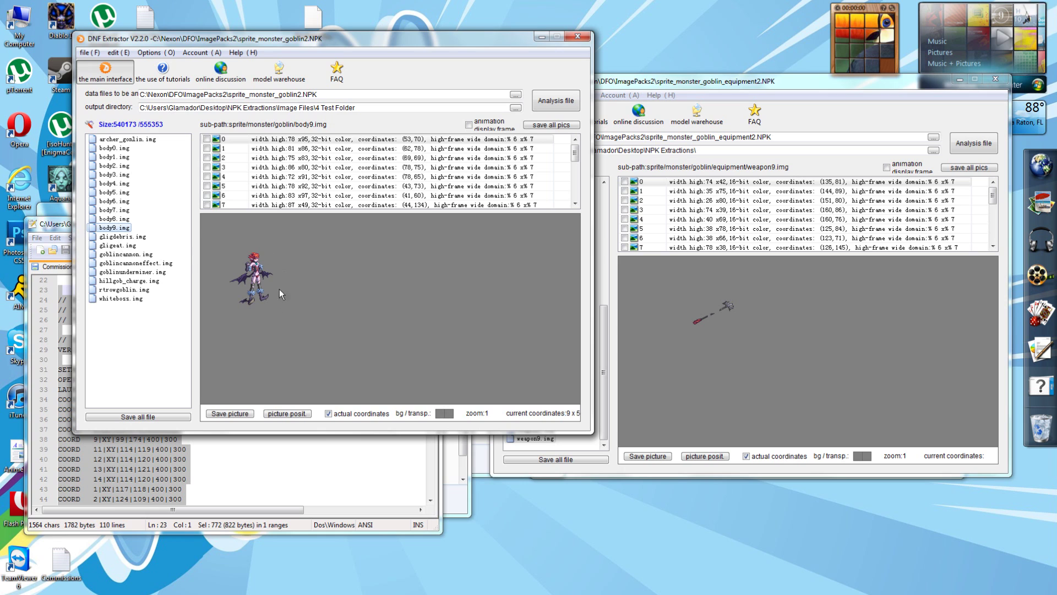
# - Replace body8.img with the weapon9 file from the 4 Test Folder
pyautogui.click(114, 219)
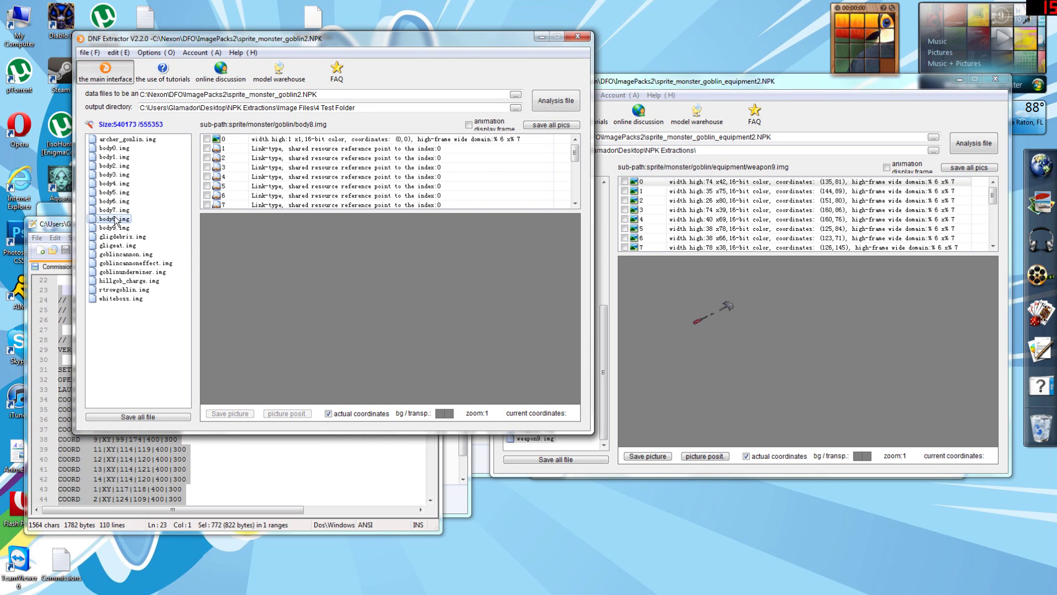
pyautogui.rightClick(114, 219)
pyautogui.click(165, 331)
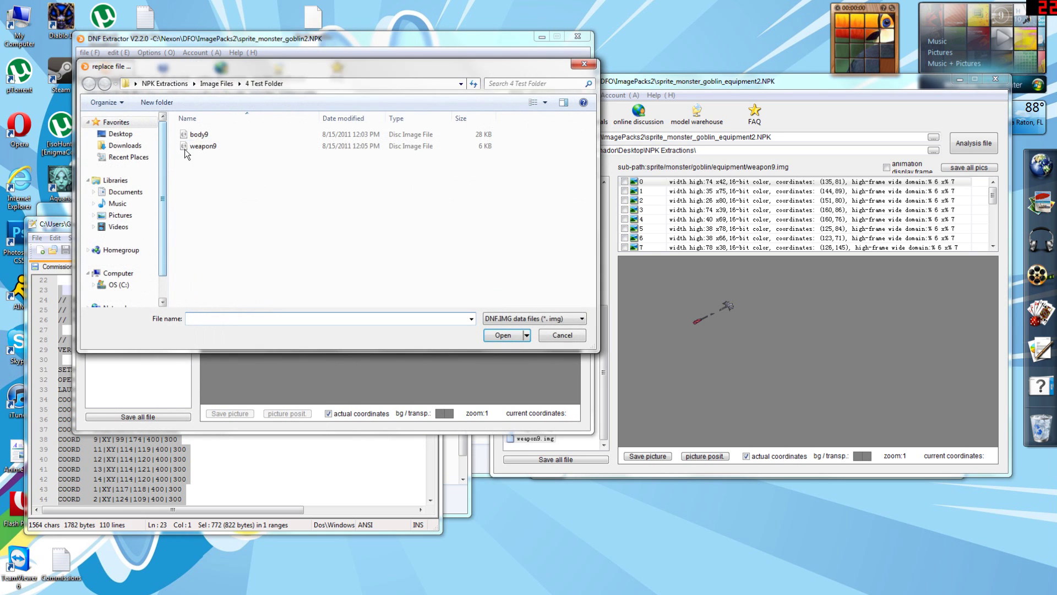
pyautogui.click(206, 144)
pyautogui.click(500, 333)
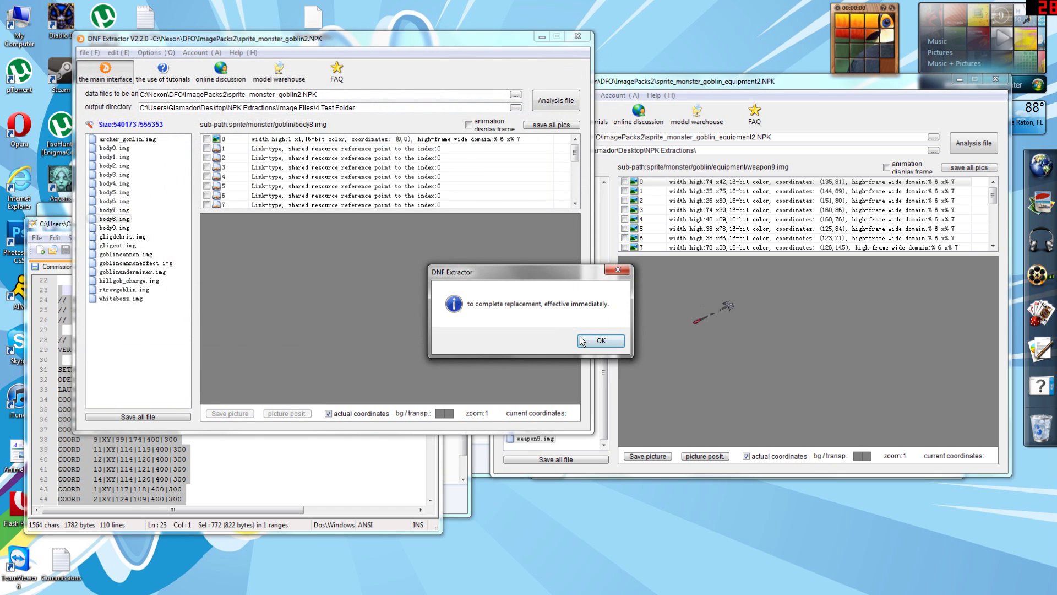
pyautogui.click(600, 341)
# - Shift the coordinates of all body8.img resources by relative values of X -5 and Y -5
pyautogui.rightClick(249, 137)
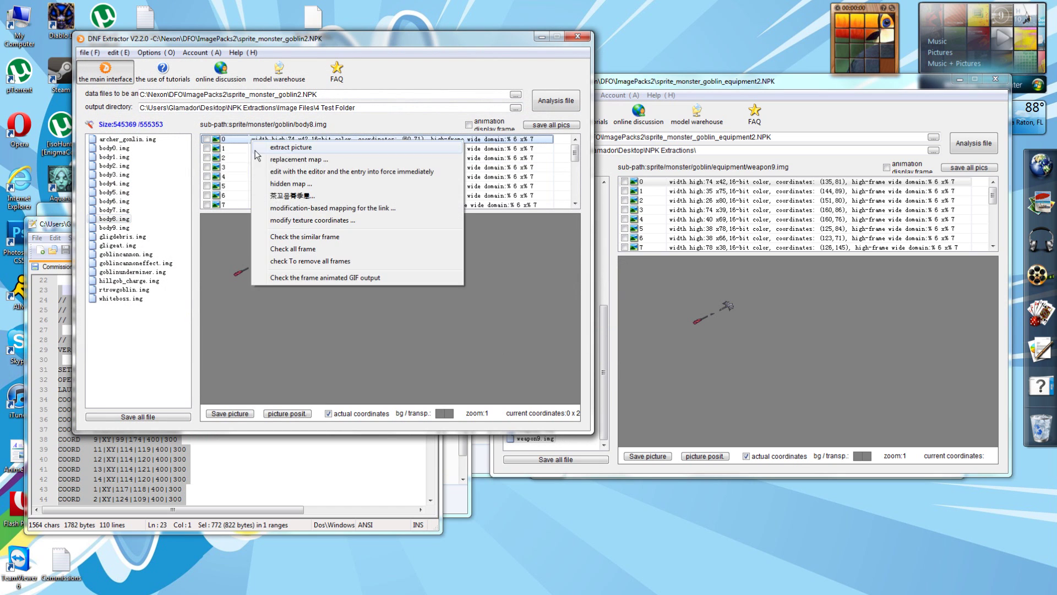
pyautogui.click(281, 223)
pyautogui.click(223, 284)
pyautogui.click(205, 202)
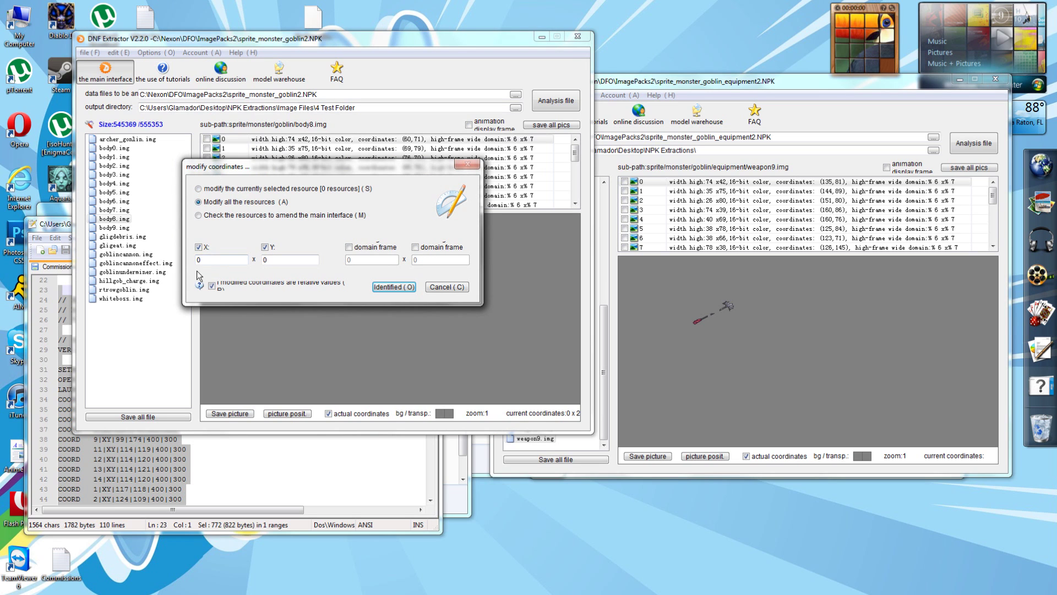
pyautogui.moveTo(254, 174); pyautogui.dragTo(498, 253)
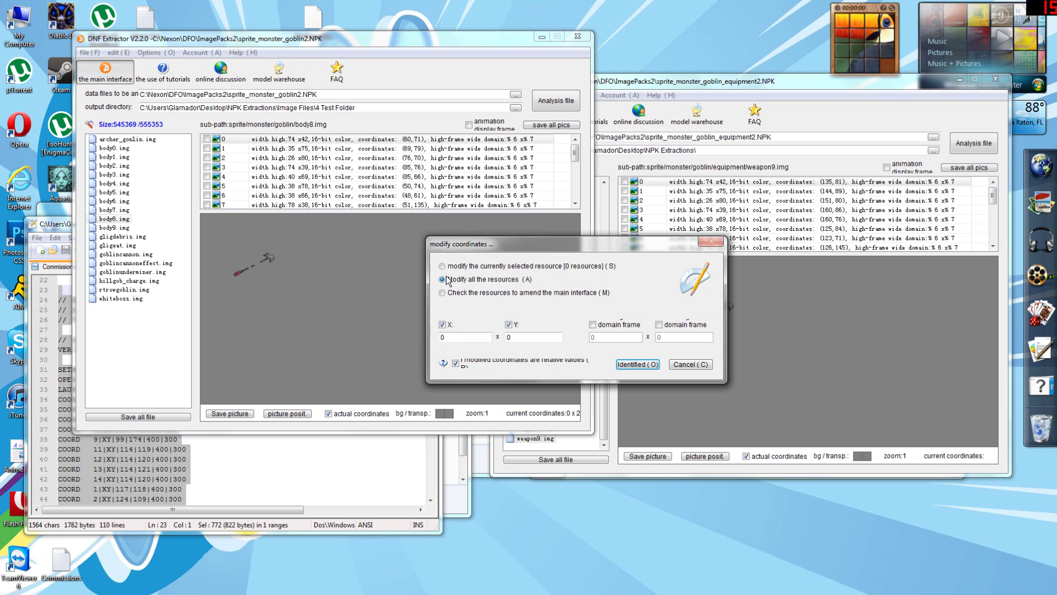
pyautogui.doubleClick(445, 337)
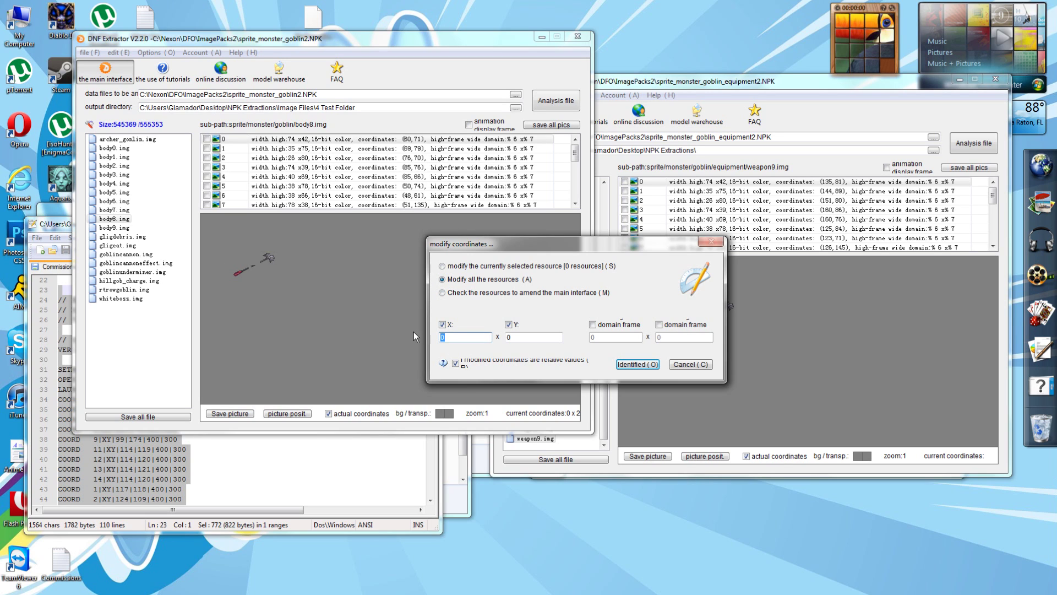
pyautogui.write('-5')
pyautogui.press('Tab')
pyautogui.write('-5')
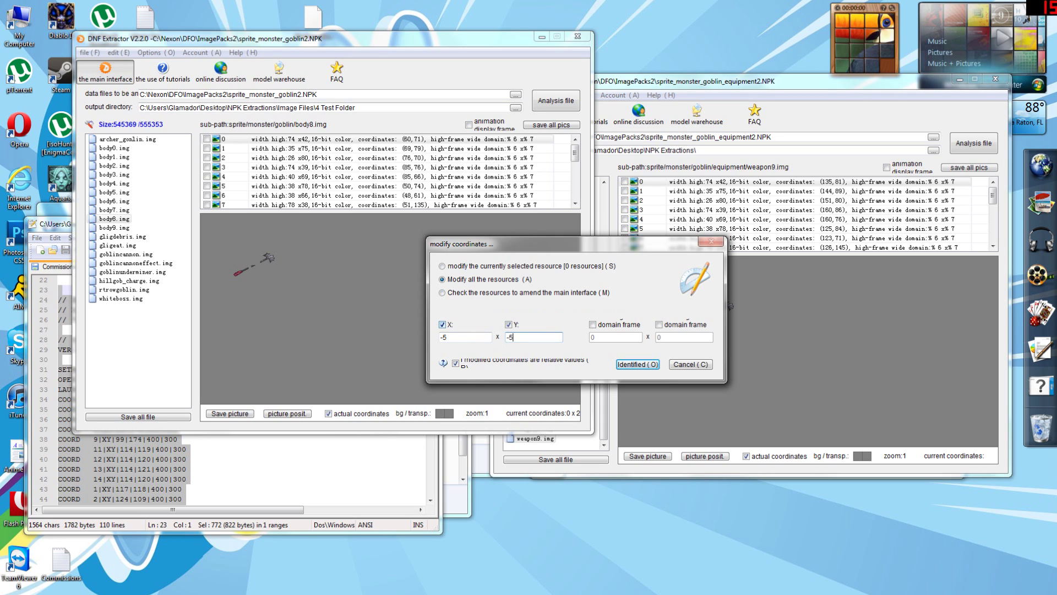
pyautogui.click(632, 362)
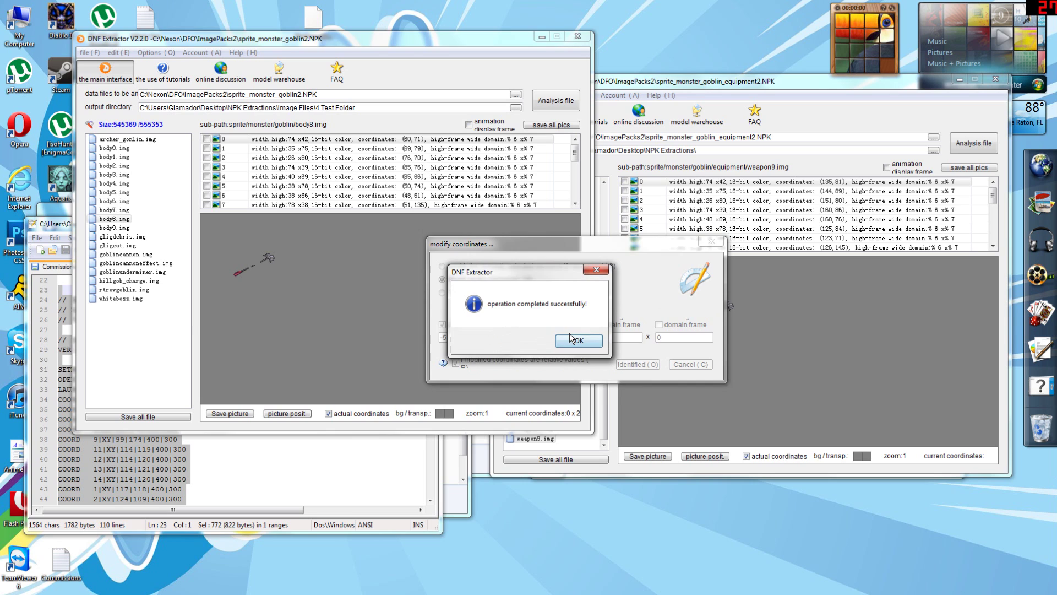
pyautogui.click(578, 341)
# - Save body8.img as weapon9 in the 4 Test Folder, overwriting the existing file
pyautogui.rightClick(116, 219)
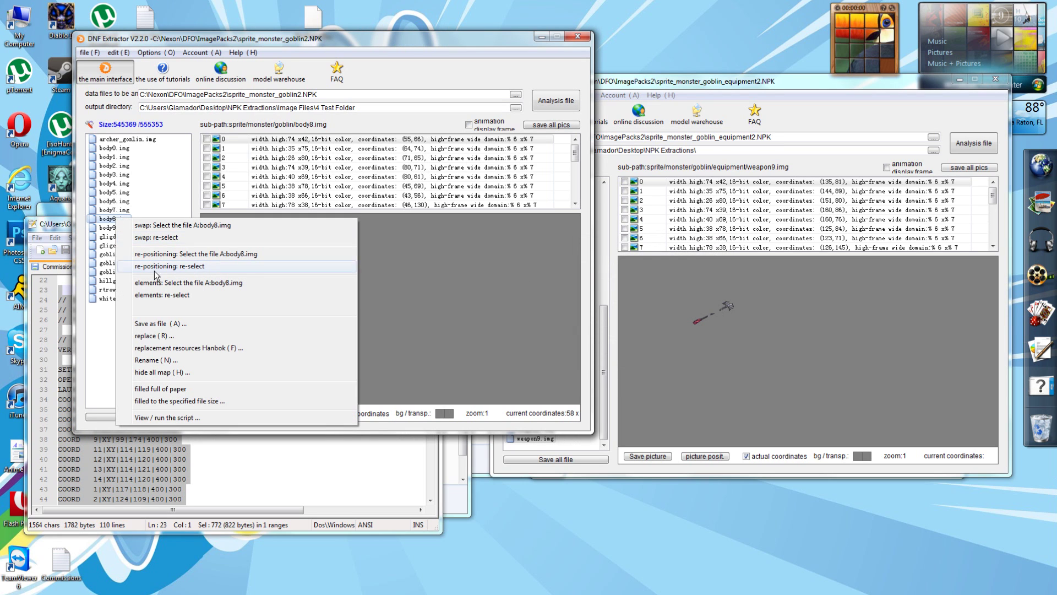
pyautogui.click(160, 330)
pyautogui.doubleClick(210, 147)
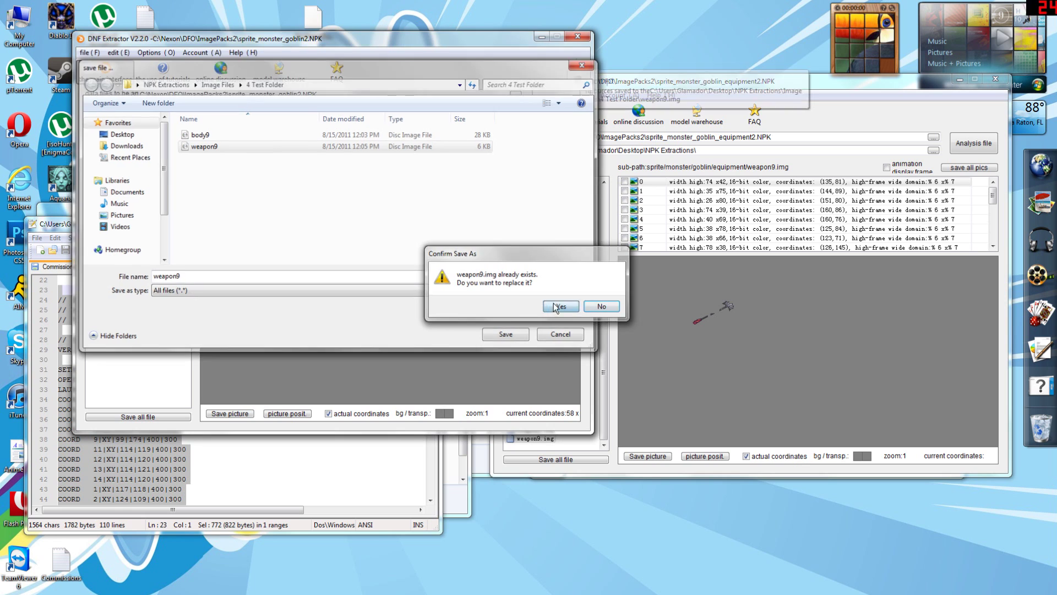
pyautogui.click(557, 303)
# - Merge the shifted body8.img as layer A on top of body9.img, with automatic coordinates and hiding of layer A's images
pyautogui.rightClick(116, 219)
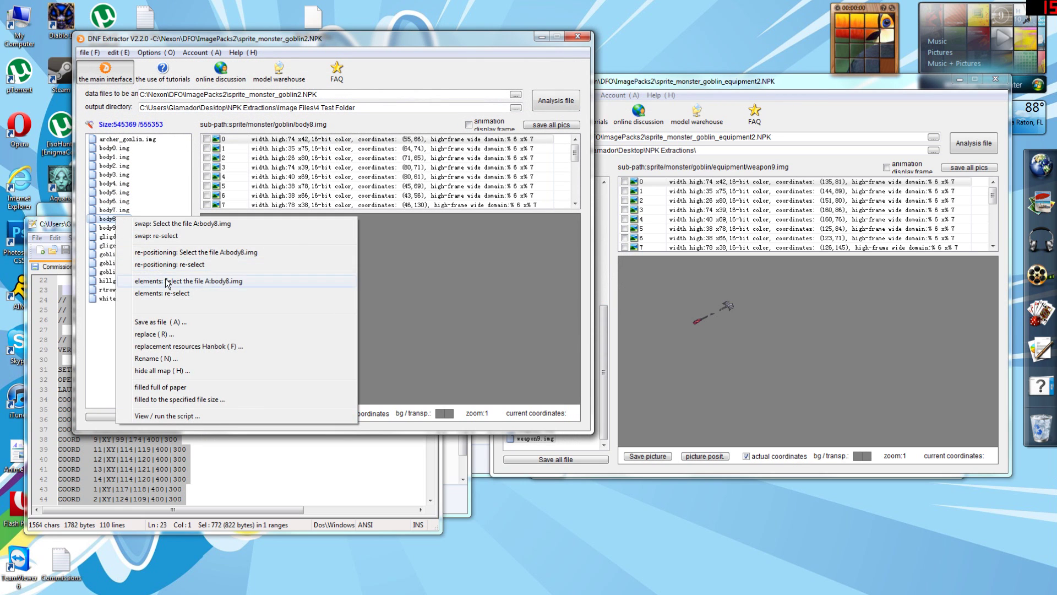
pyautogui.click(181, 281)
pyautogui.rightClick(116, 228)
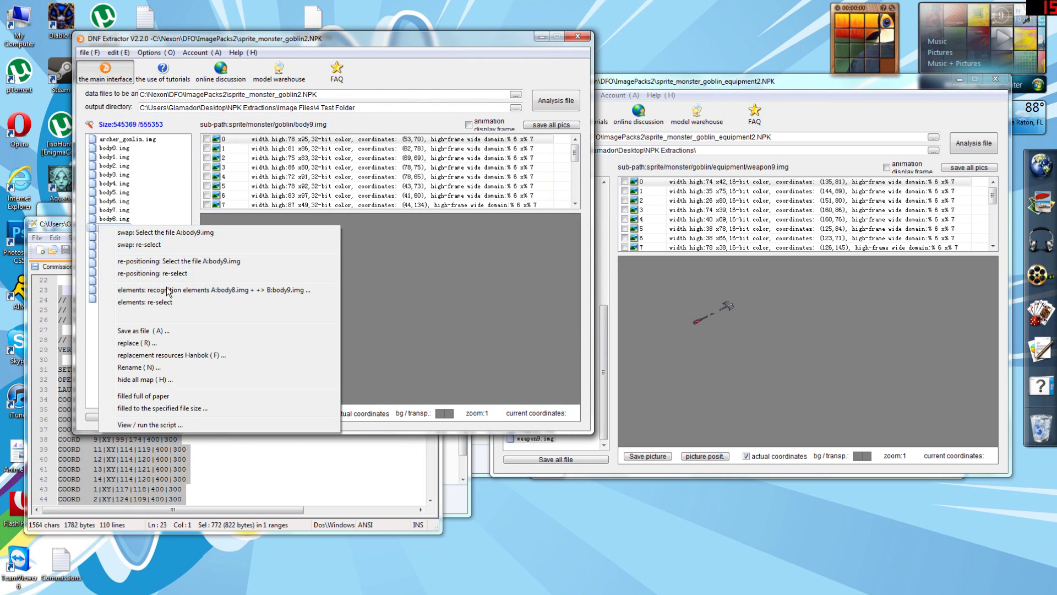
pyautogui.click(225, 289)
pyautogui.click(616, 390)
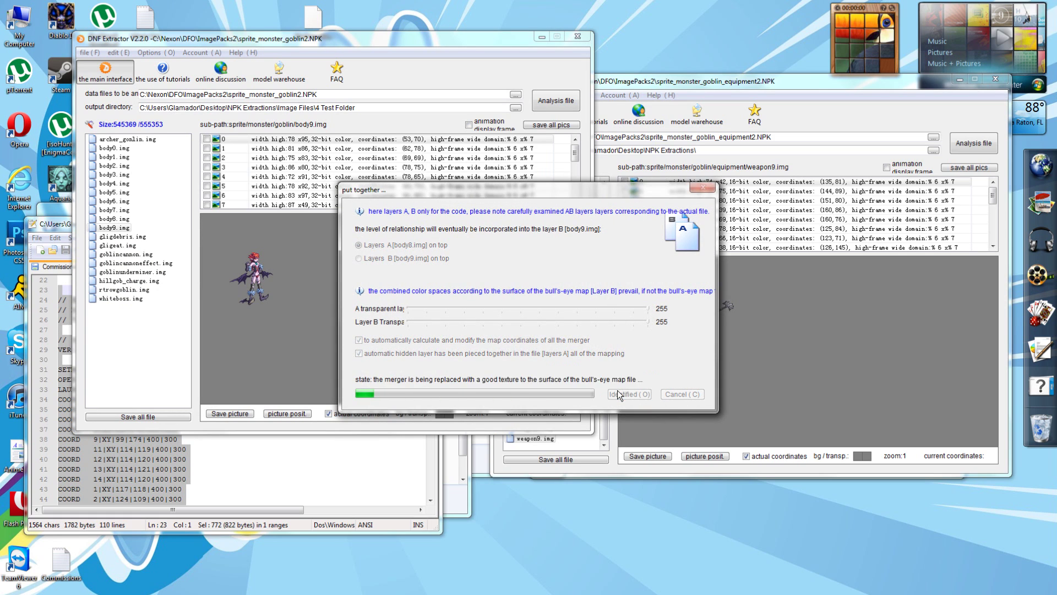
pyautogui.click(577, 342)
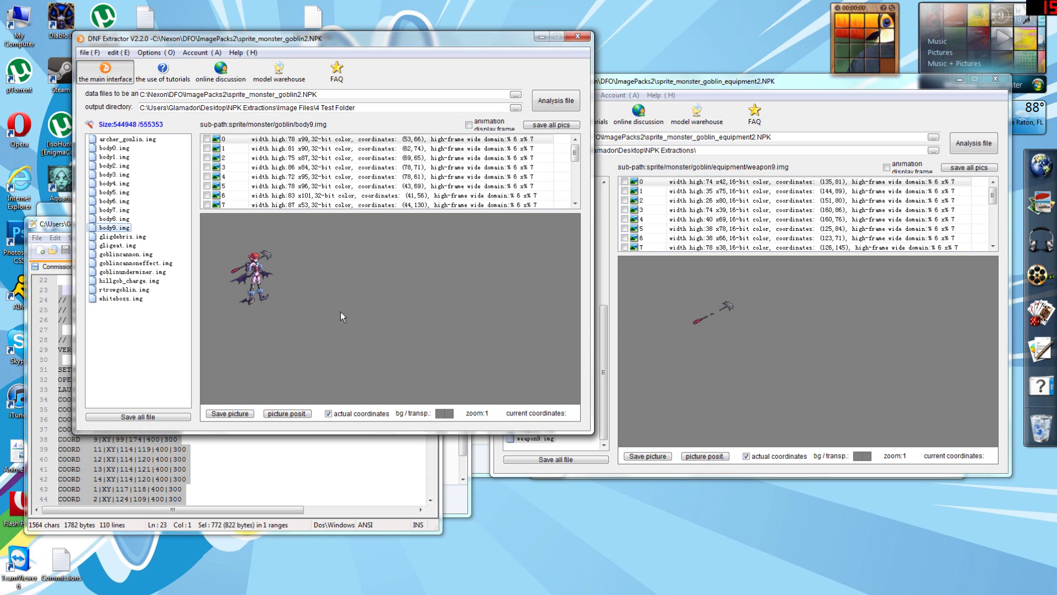
# - Play the merged body9.img frames as an animation to check the weapon alignment, and stop the animation
pyautogui.click(468, 125)
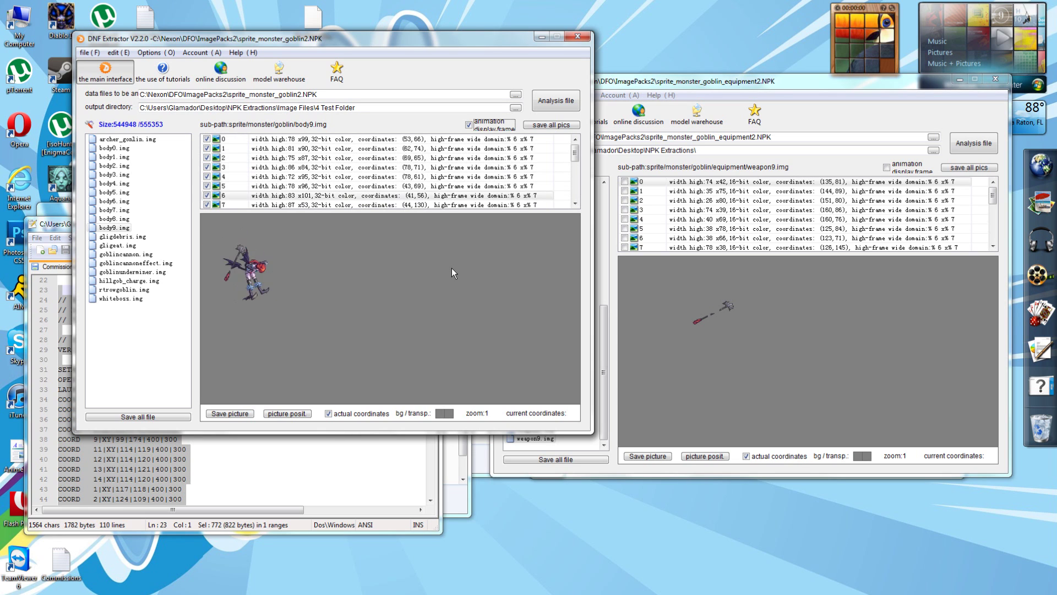
pyautogui.click(478, 124)
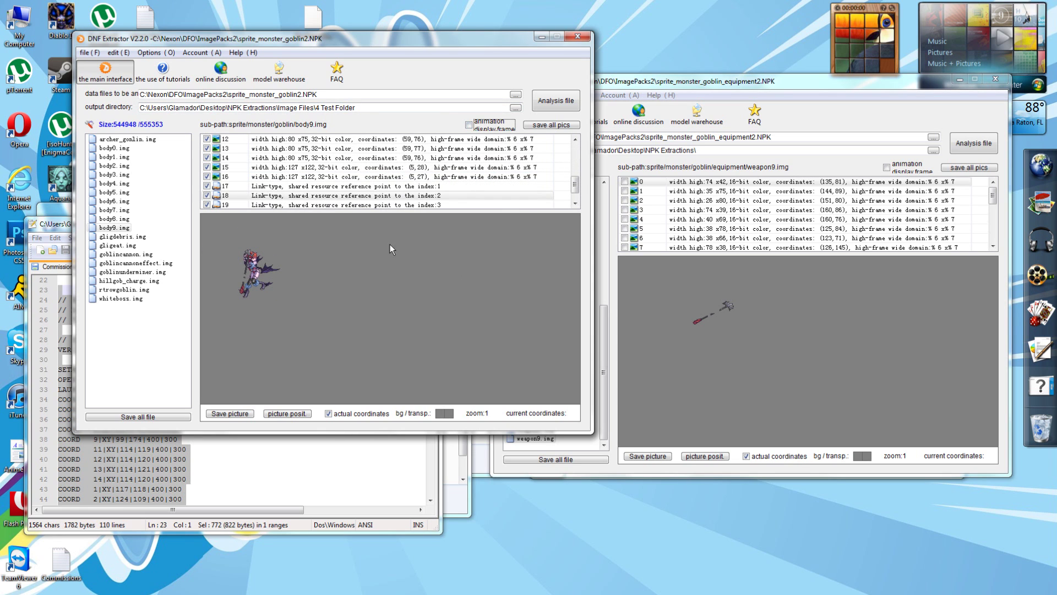
pyautogui.click(762, 359)
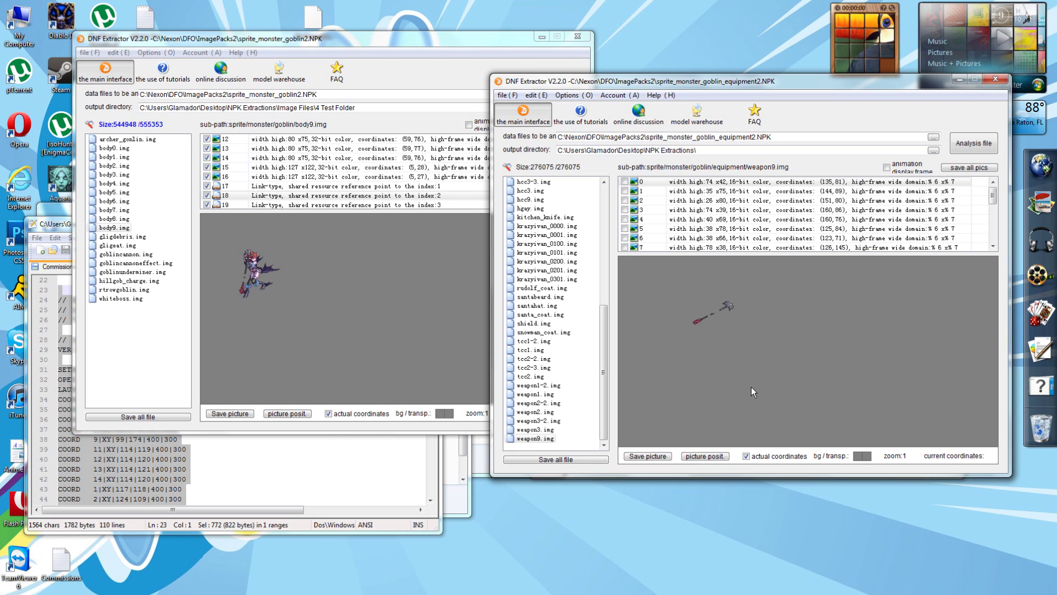
pyautogui.click(229, 303)
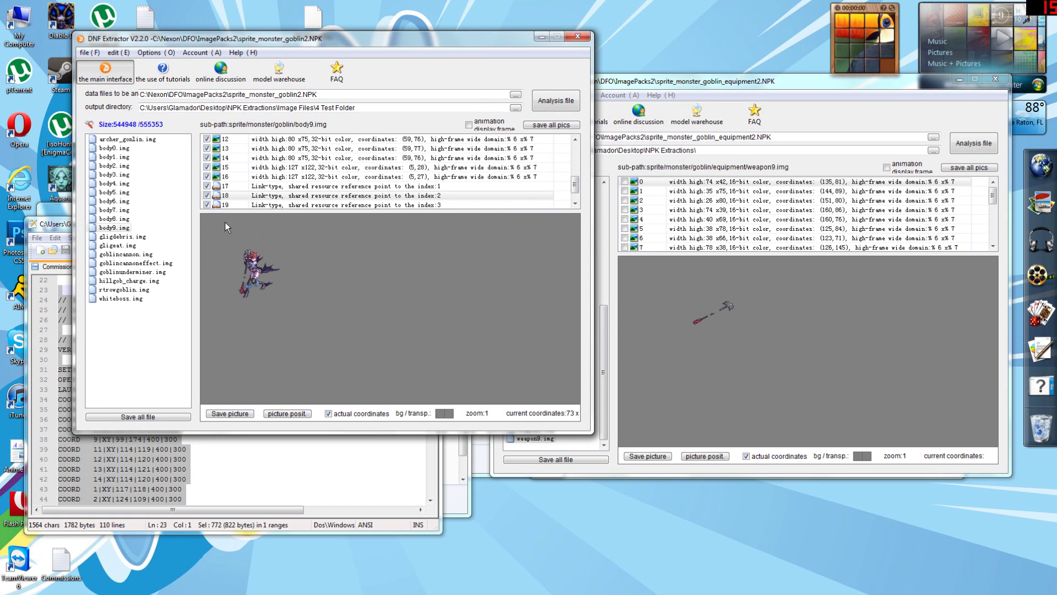
# - Examine the first frames of the merged body9.img one by one to check how the weapon lines up with the body
pyautogui.moveTo(574, 184); pyautogui.dragTo(575, 153)
pyautogui.click(300, 140)
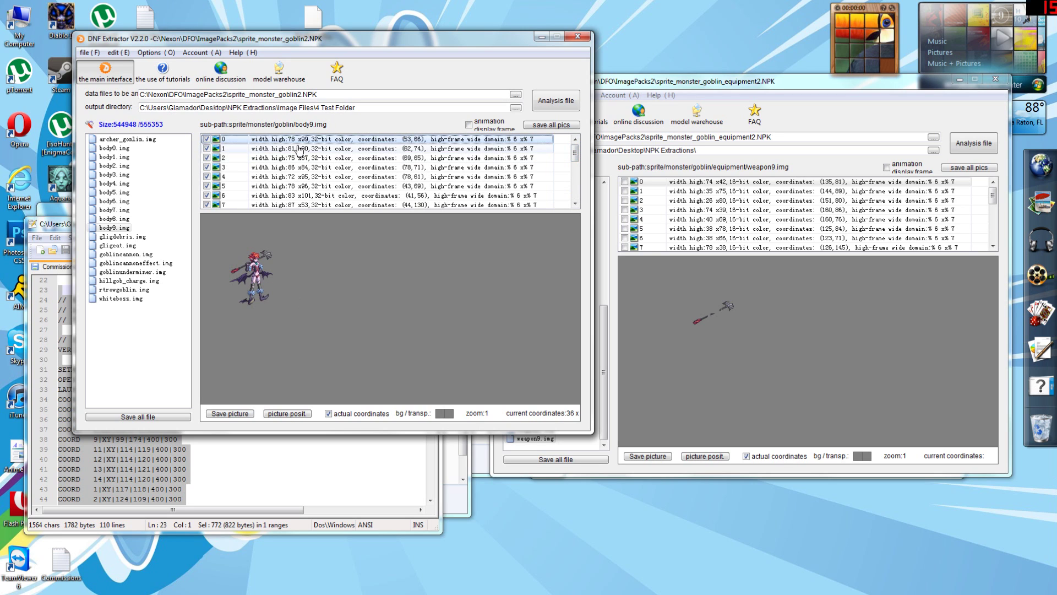
pyautogui.click(296, 148)
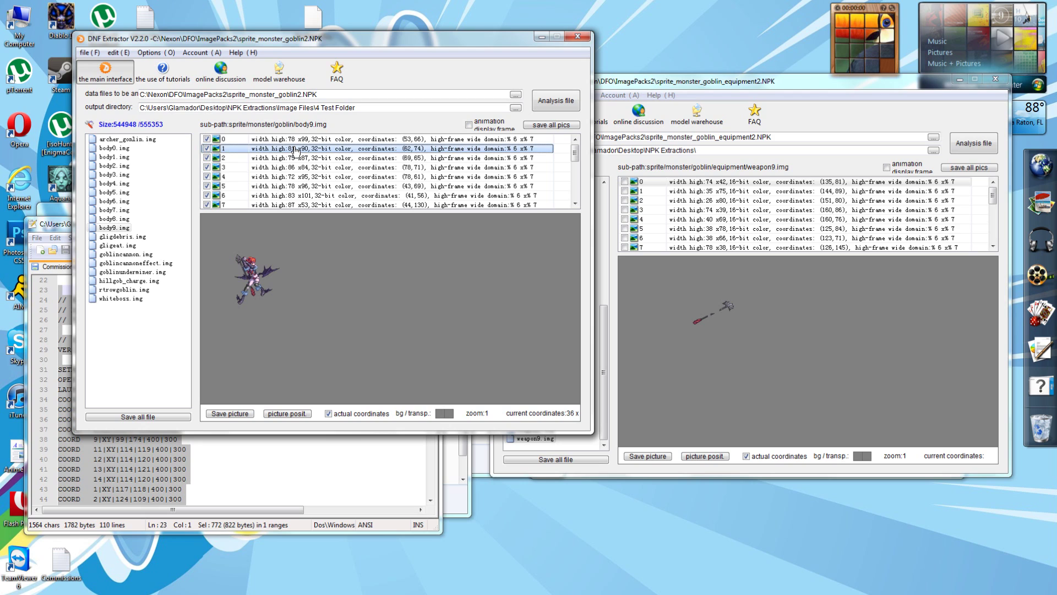
pyautogui.click(290, 140)
pyautogui.click(290, 149)
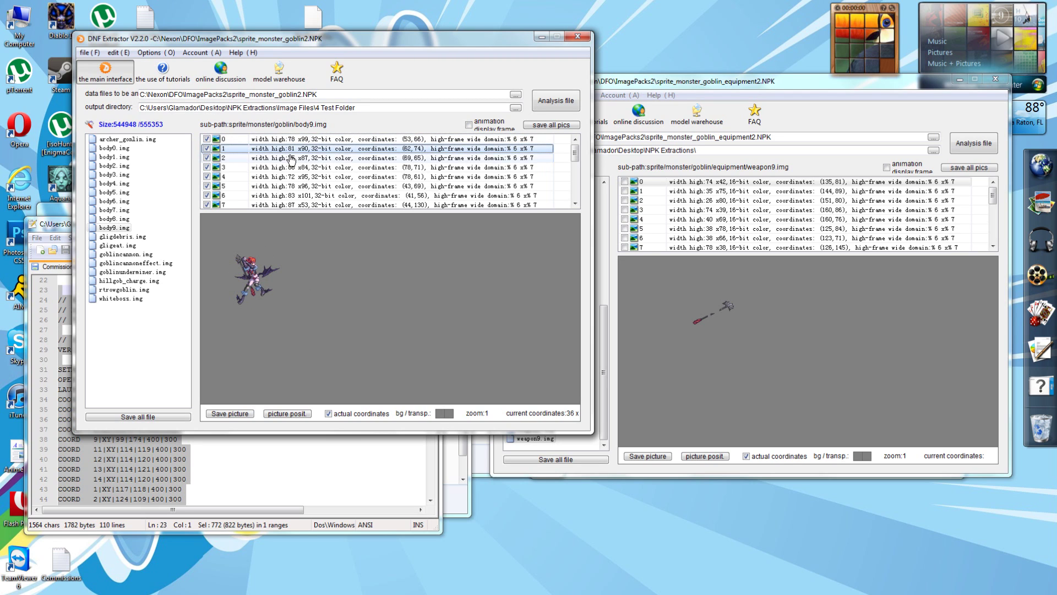
pyautogui.click(291, 159)
pyautogui.click(292, 168)
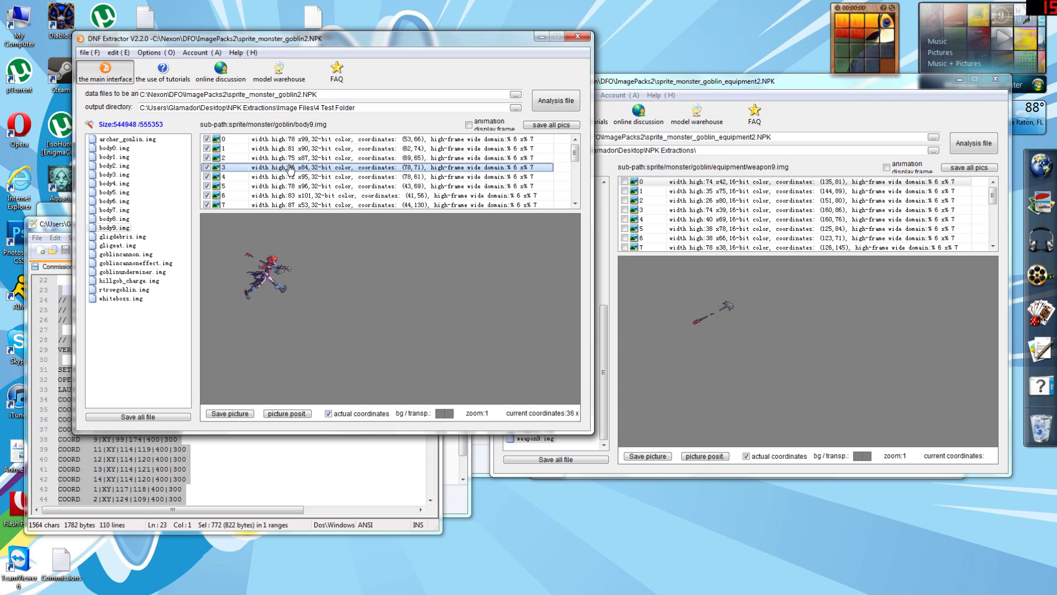
pyautogui.click(291, 176)
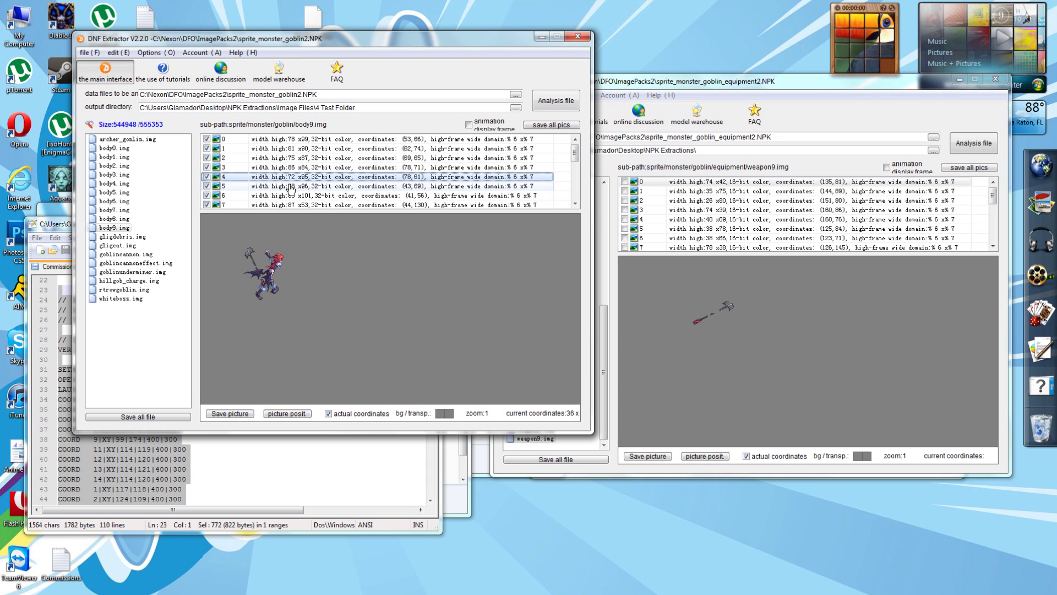
pyautogui.click(290, 186)
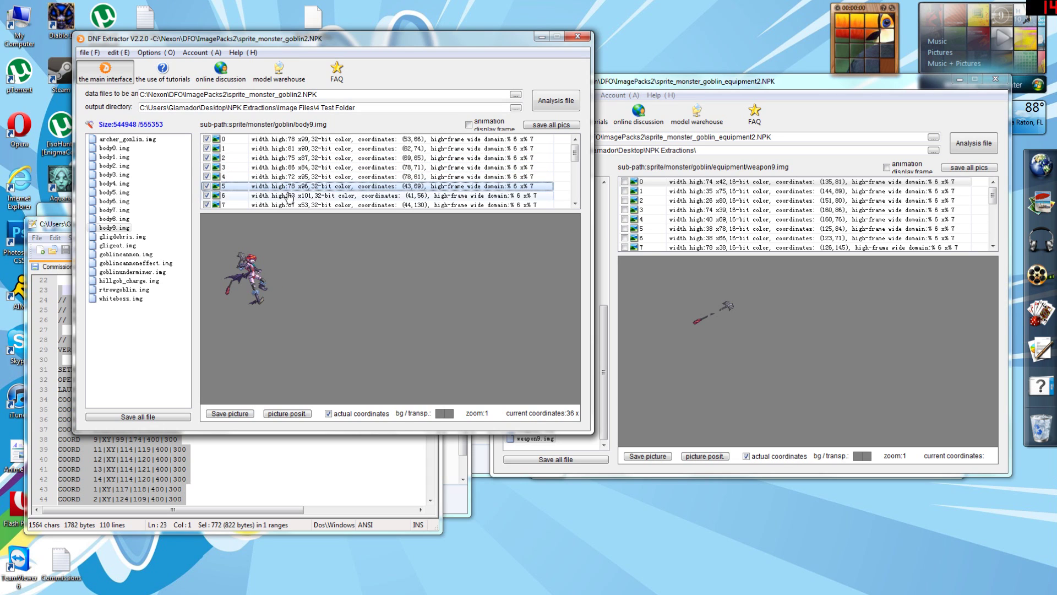
pyautogui.click(289, 196)
pyautogui.click(286, 205)
pyautogui.scroll(-5, 286, 205)
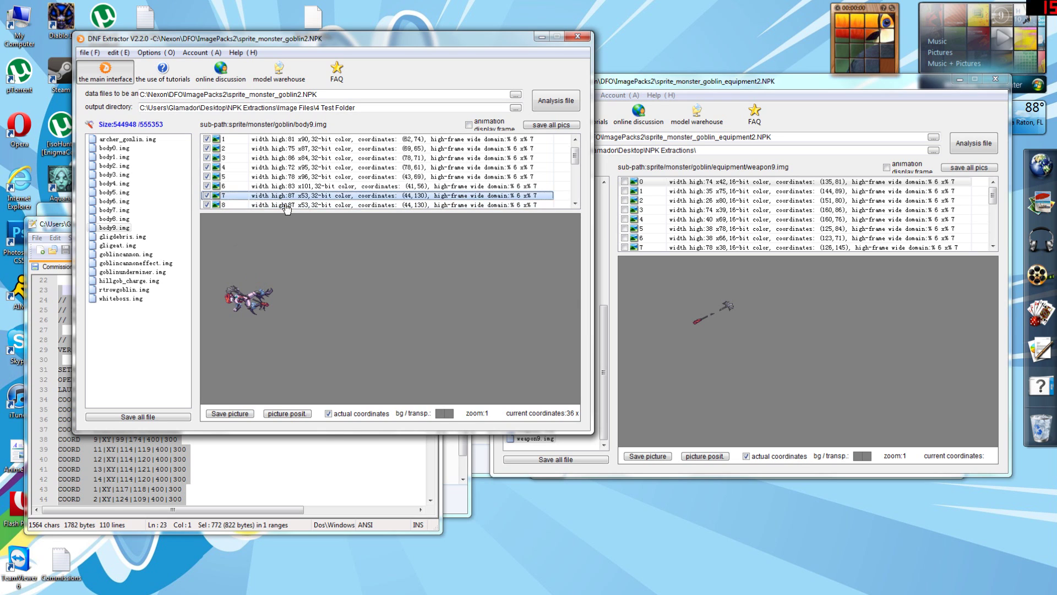
pyautogui.click(281, 158)
pyautogui.scroll(5, 282, 158)
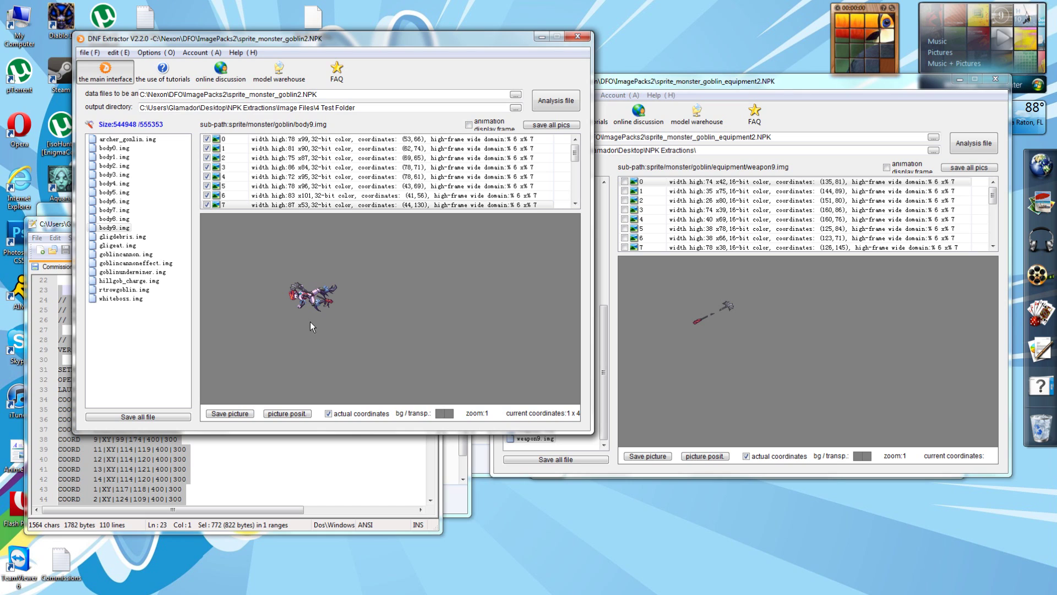
pyautogui.click(112, 228)
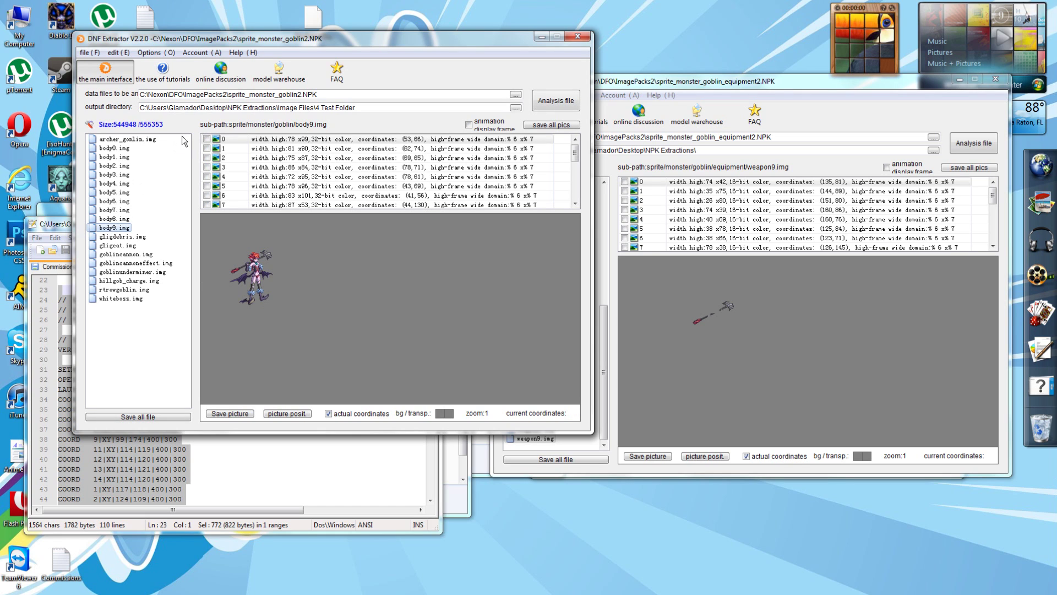
pyautogui.click(272, 148)
pyautogui.click(272, 159)
pyautogui.click(272, 167)
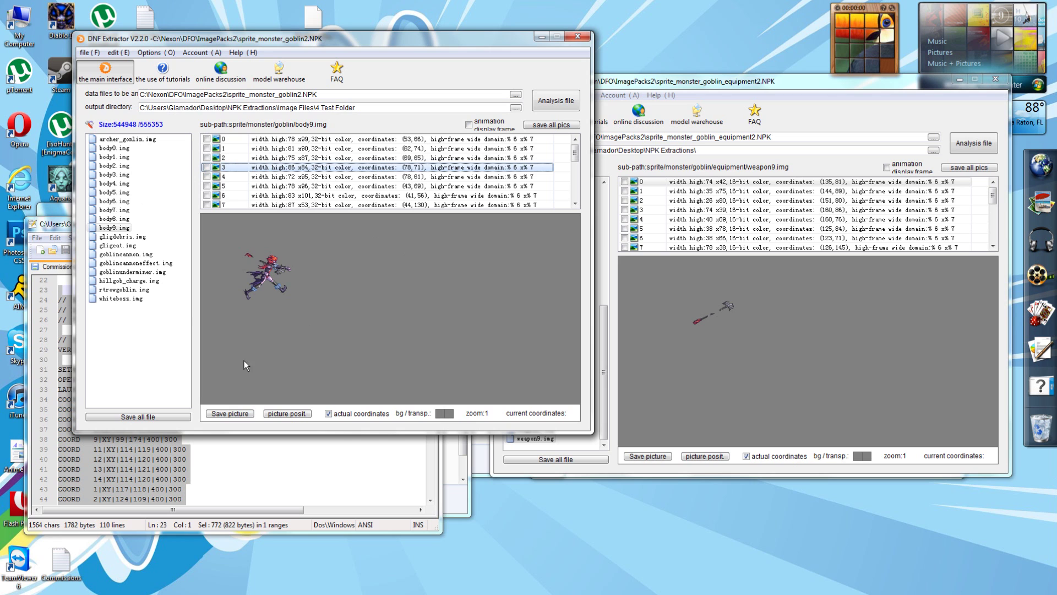
# - Replace the merged body9.img with the unmerged body9 file from the 4 Test Folder
pyautogui.rightClick(121, 228)
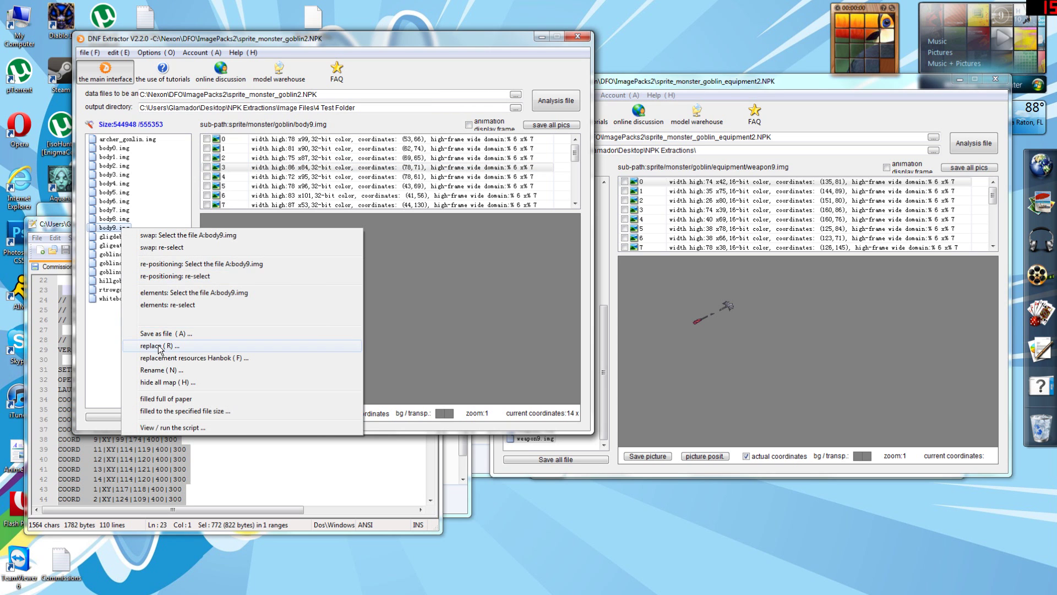
pyautogui.click(159, 346)
pyautogui.doubleClick(208, 150)
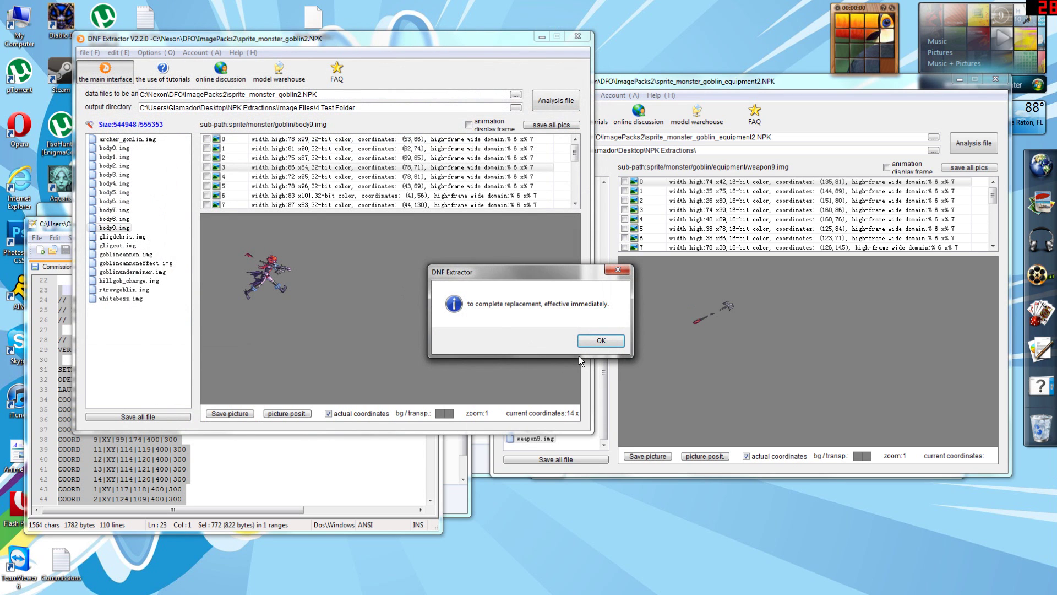
pyautogui.click(600, 341)
# - Inspect the frame list of body8.img for its hidden and linked images
pyautogui.click(124, 220)
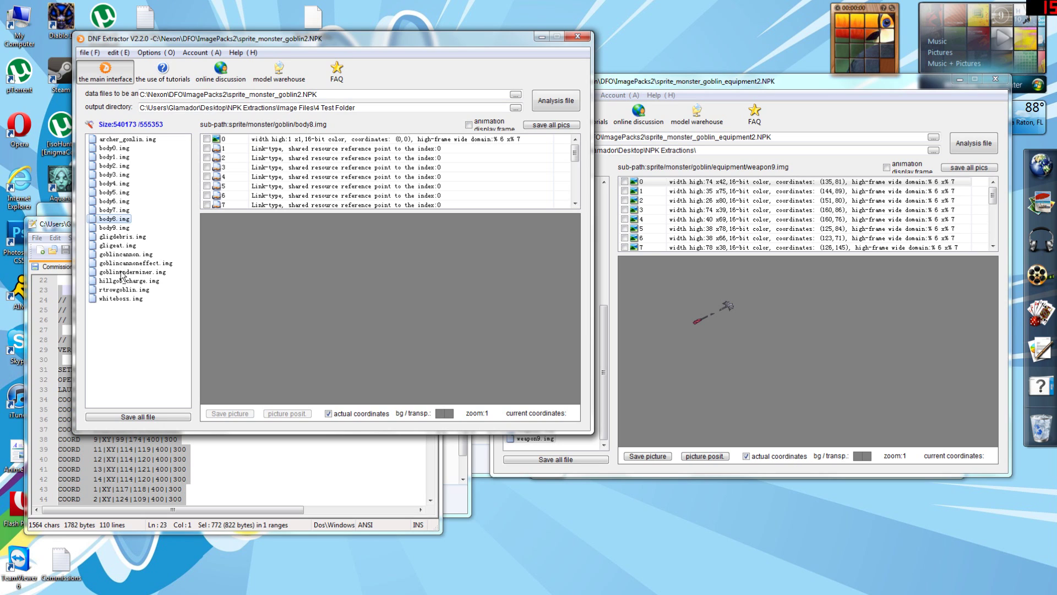
pyautogui.click(288, 180)
pyautogui.scroll(-5, 288, 185)
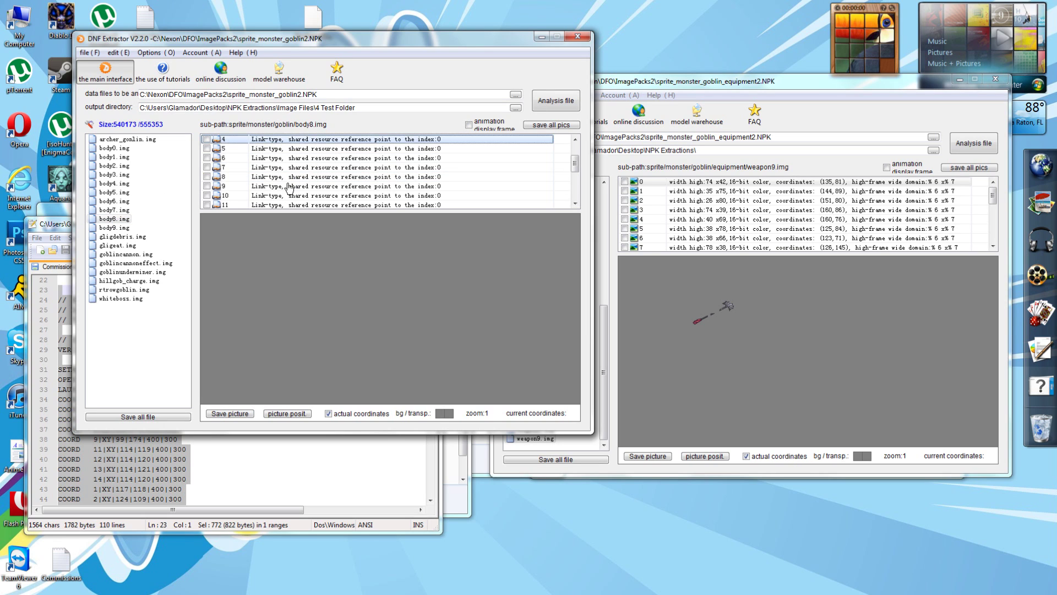
pyautogui.scroll(5, 289, 185)
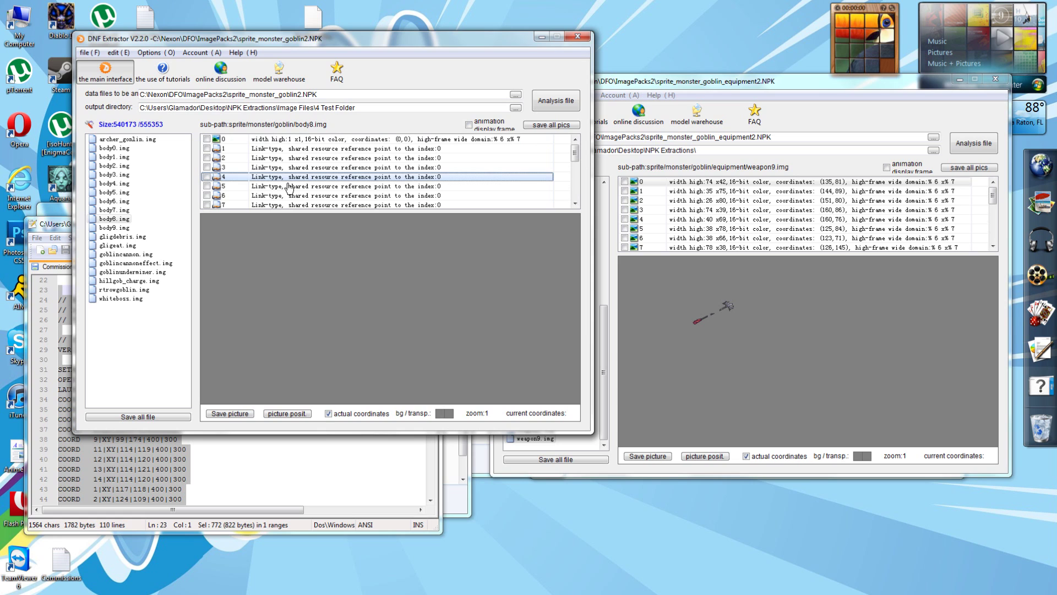
# - Restore sprite_monster_goblin2.NPK from its backup directory and bring up the original body9.img
pyautogui.click(89, 53)
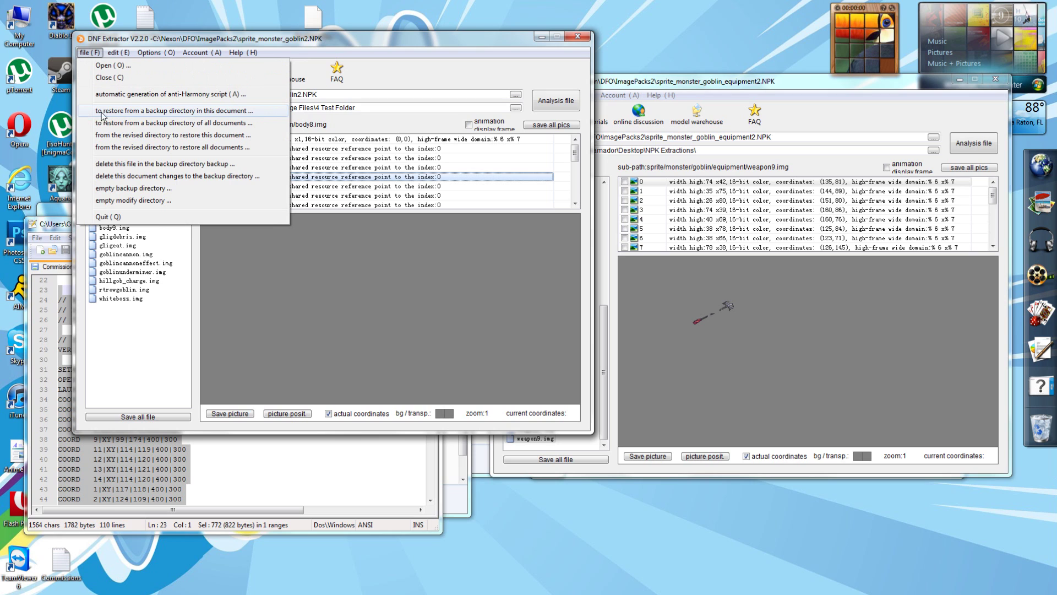
pyautogui.click(203, 109)
pyautogui.click(525, 343)
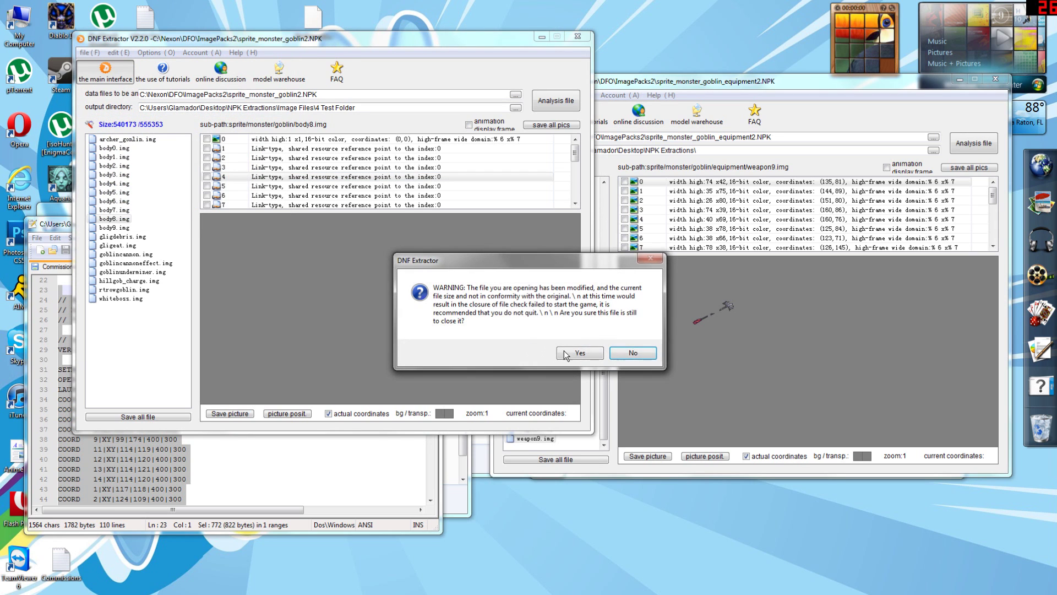
pyautogui.click(563, 352)
pyautogui.click(126, 229)
pyautogui.press('Up')
pyautogui.click(121, 228)
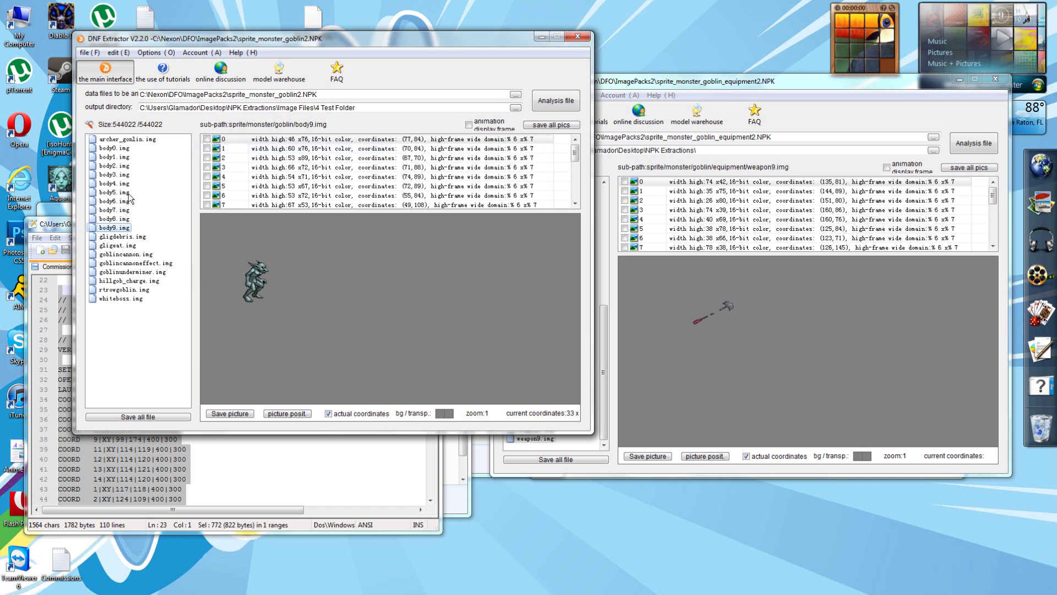
# - Look through the Extractor_Backup folder in C:\Nexon\DFO\ImagePacks2 for the backed-up monster NPK files, and close the folder window
pyautogui.doubleClick(20, 25)
pyautogui.doubleClick(279, 267)
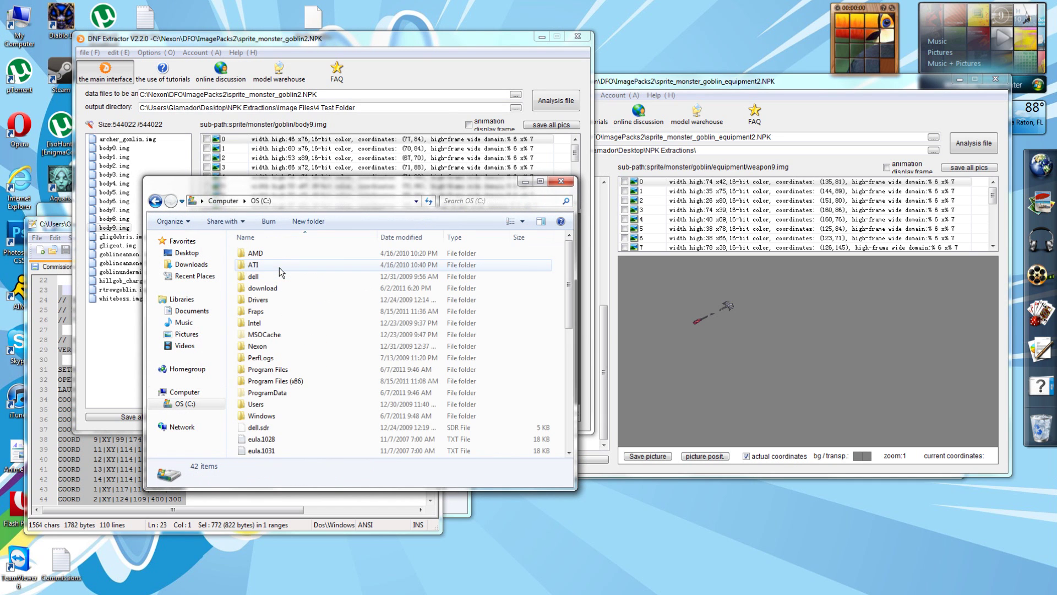
pyautogui.doubleClick(261, 347)
pyautogui.doubleClick(253, 254)
pyautogui.doubleClick(269, 263)
pyautogui.click(250, 241)
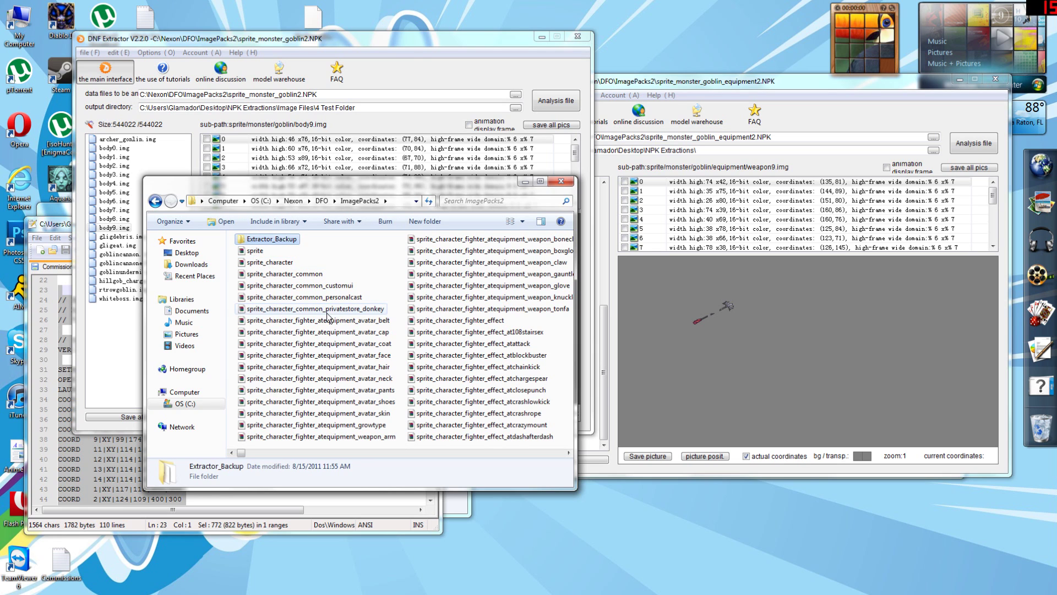
pyautogui.doubleClick(264, 241)
pyautogui.scroll(-15, 333, 318)
pyautogui.scroll(-12, 333, 318)
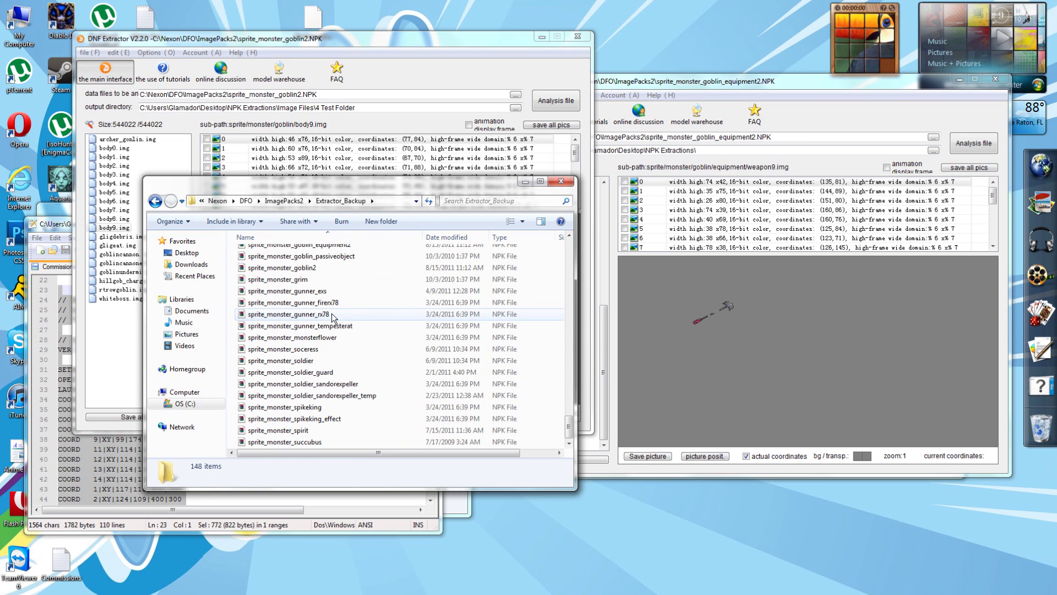
pyautogui.moveTo(569, 432)
pyautogui.mouseDown()
pyautogui.moveTo(569, 410)
pyautogui.moveTo(570, 435)
pyautogui.mouseUp()
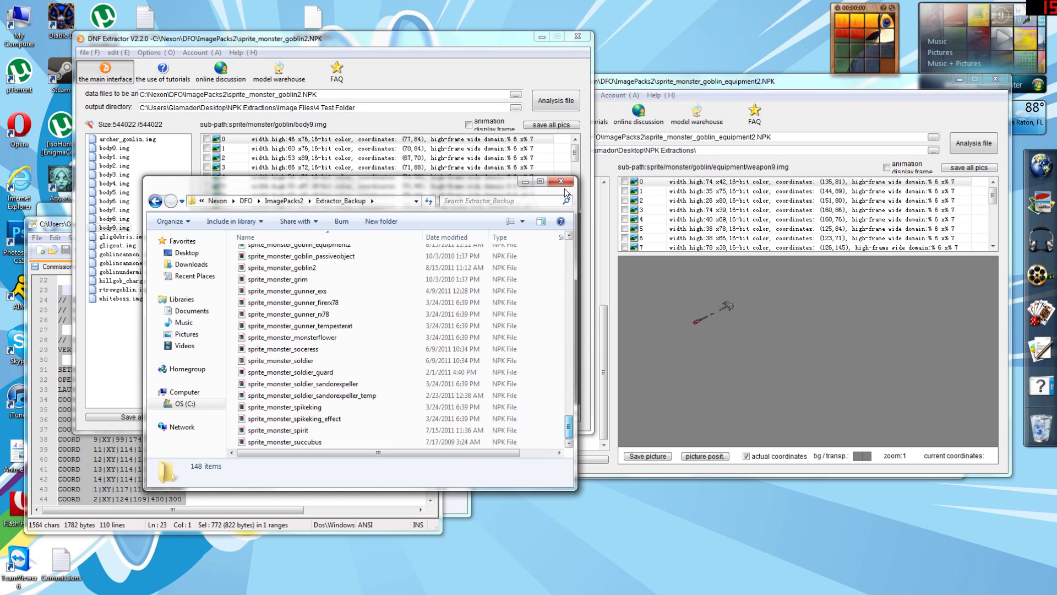
pyautogui.click(563, 182)
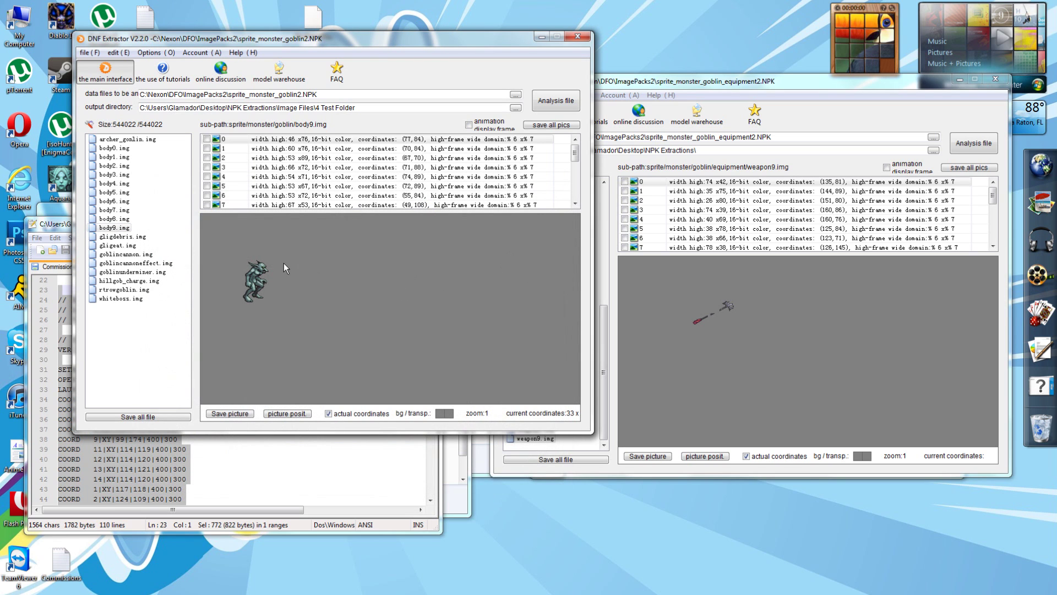
# - Replace body9.img with the body9 file from the 4 Test Folder and compare it with body8.img
pyautogui.click(113, 219)
pyautogui.click(117, 228)
pyautogui.rightClick(117, 231)
pyautogui.click(165, 345)
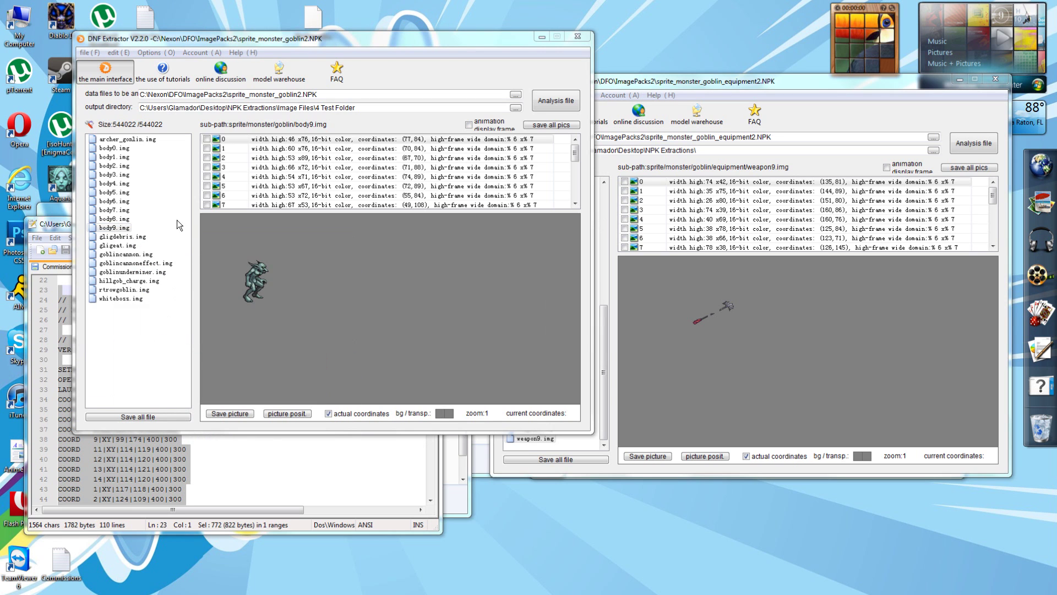
pyautogui.doubleClick(196, 134)
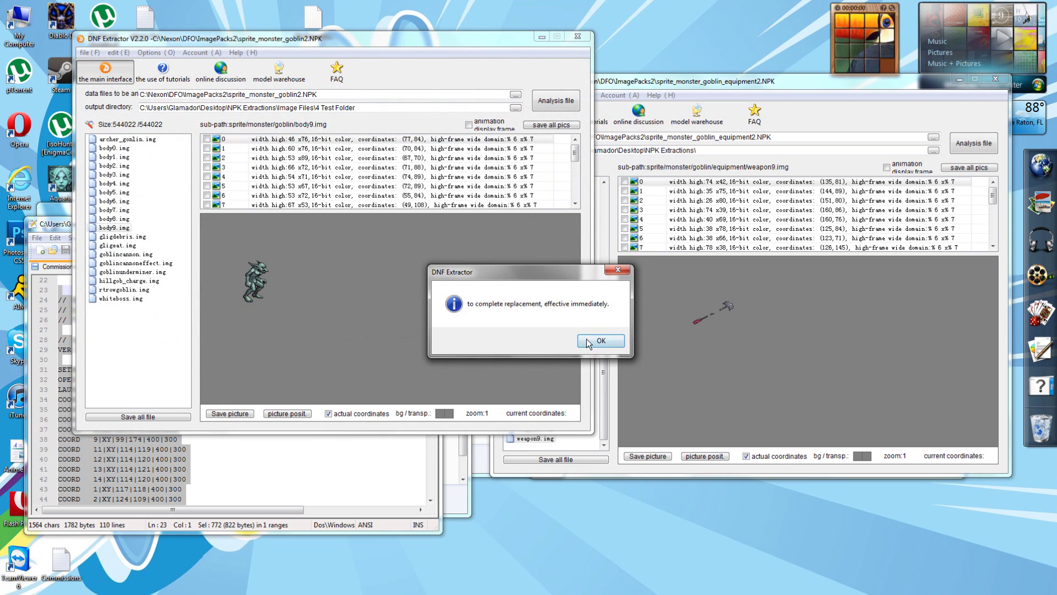
pyautogui.click(588, 342)
pyautogui.click(116, 211)
pyautogui.click(113, 218)
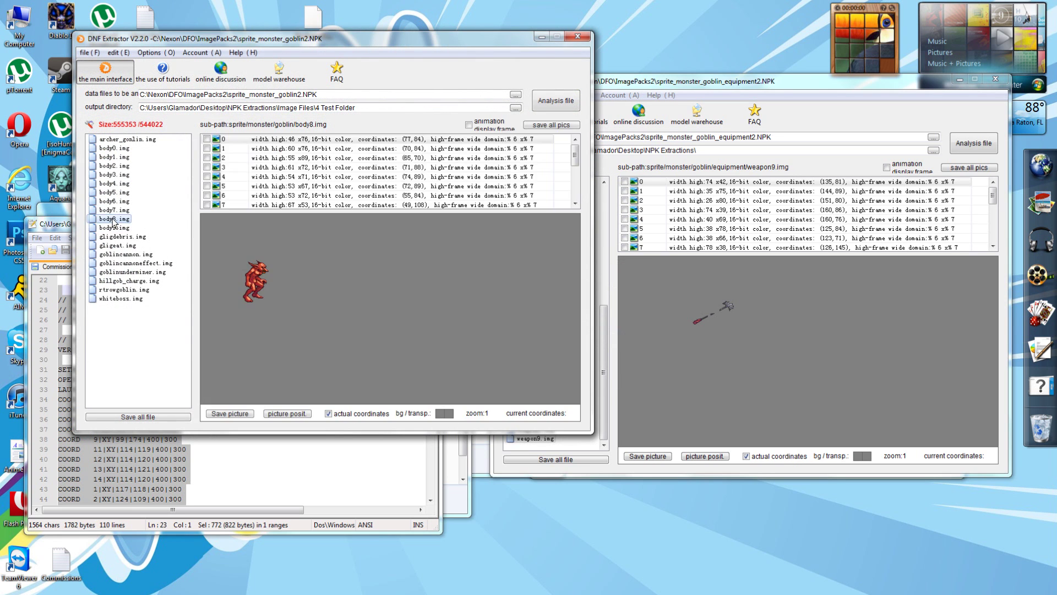
pyautogui.click(125, 228)
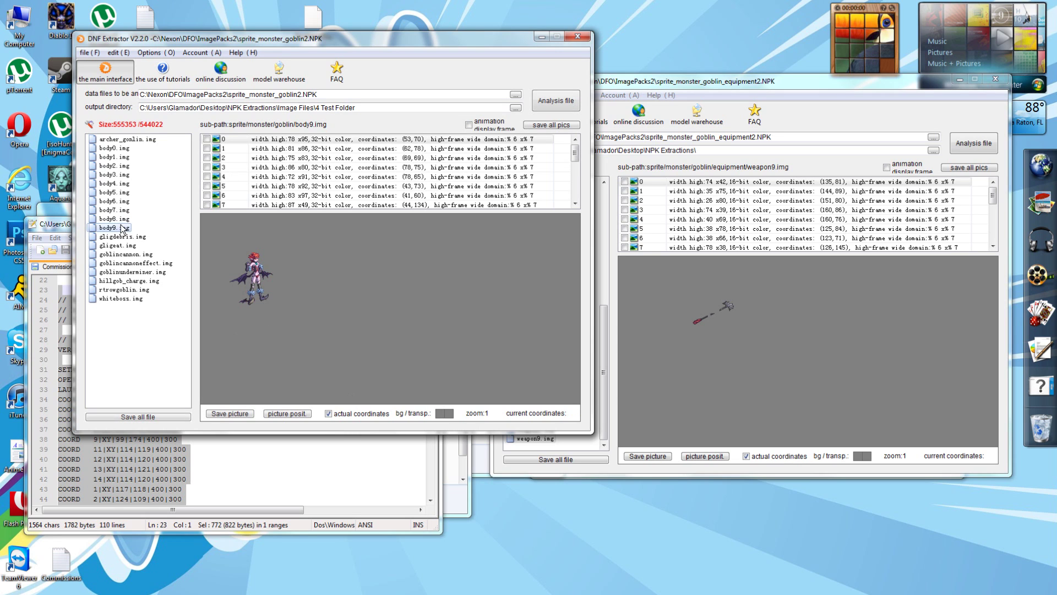
# - Replace weapon9.img in sprite_monster_goblin_equipment2.NPK with weapon9_final from the Succubus folder
pyautogui.click(815, 372)
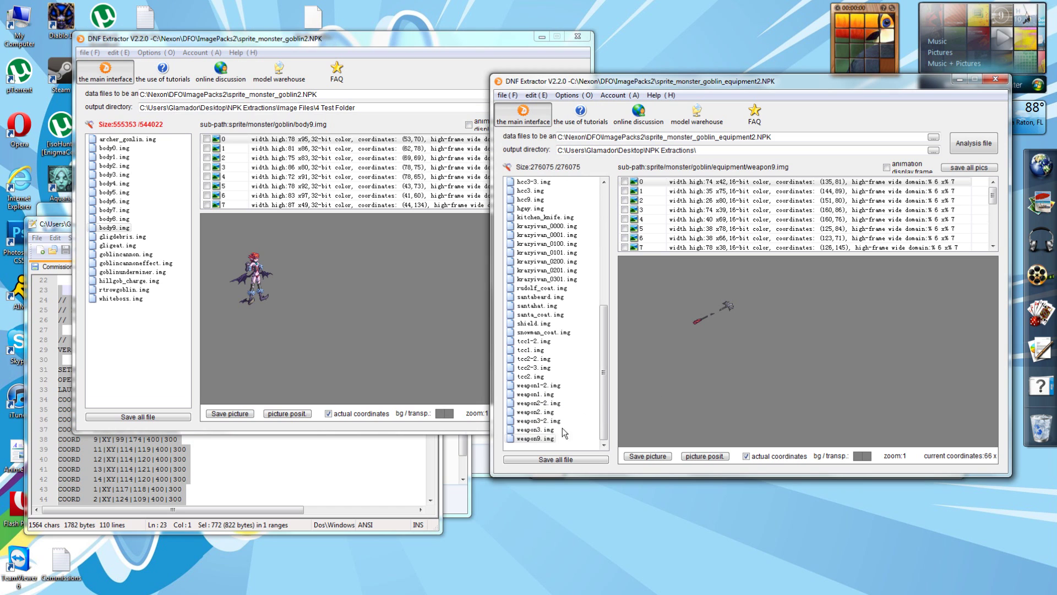
pyautogui.rightClick(547, 439)
pyautogui.click(576, 351)
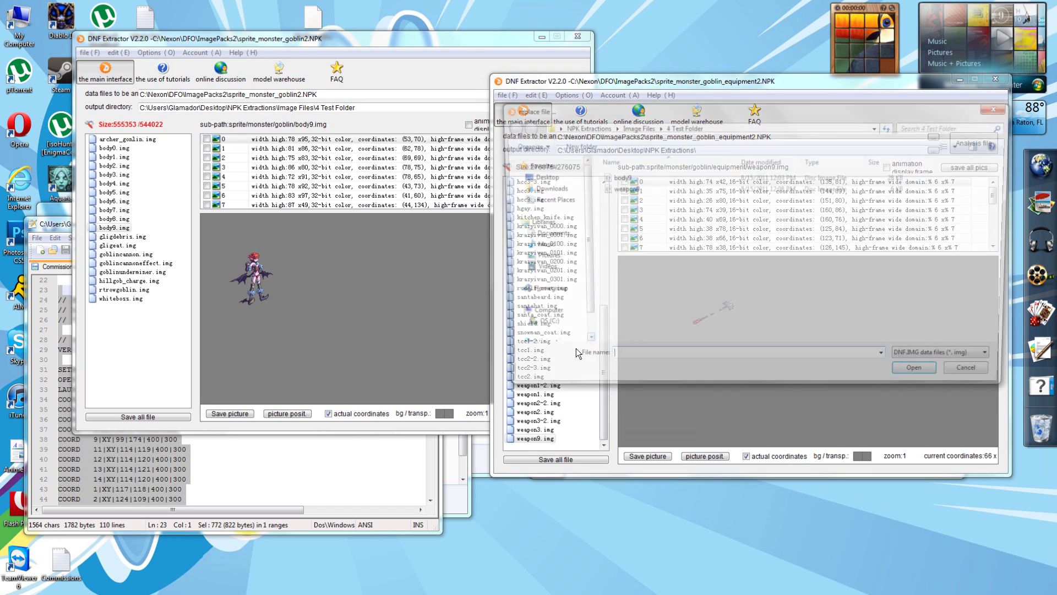
pyautogui.click(627, 192)
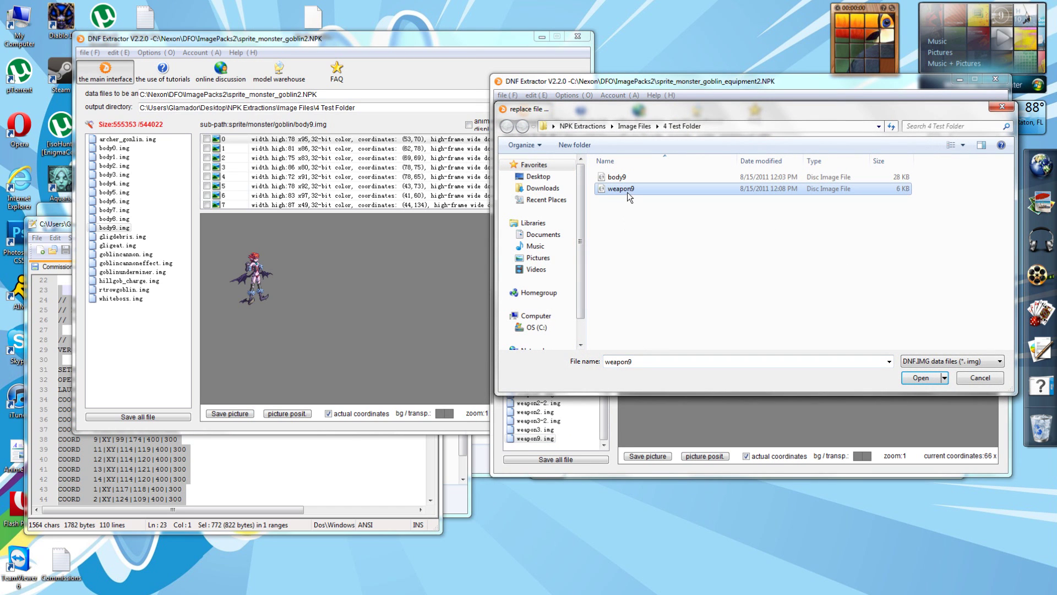
pyautogui.click(634, 126)
pyautogui.scroll(-15, 630, 226)
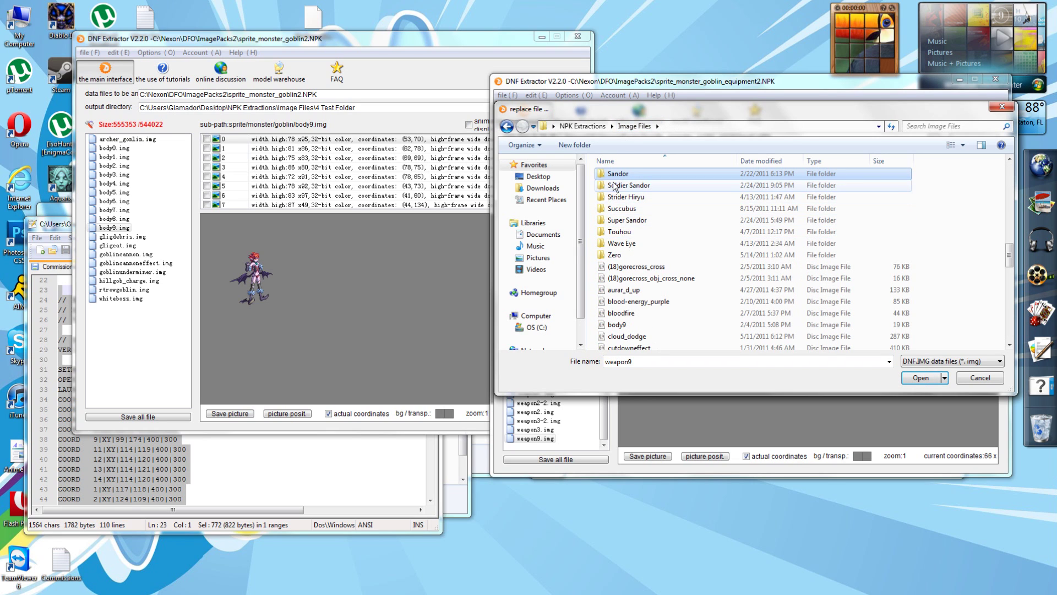
pyautogui.doubleClick(625, 209)
pyautogui.click(631, 212)
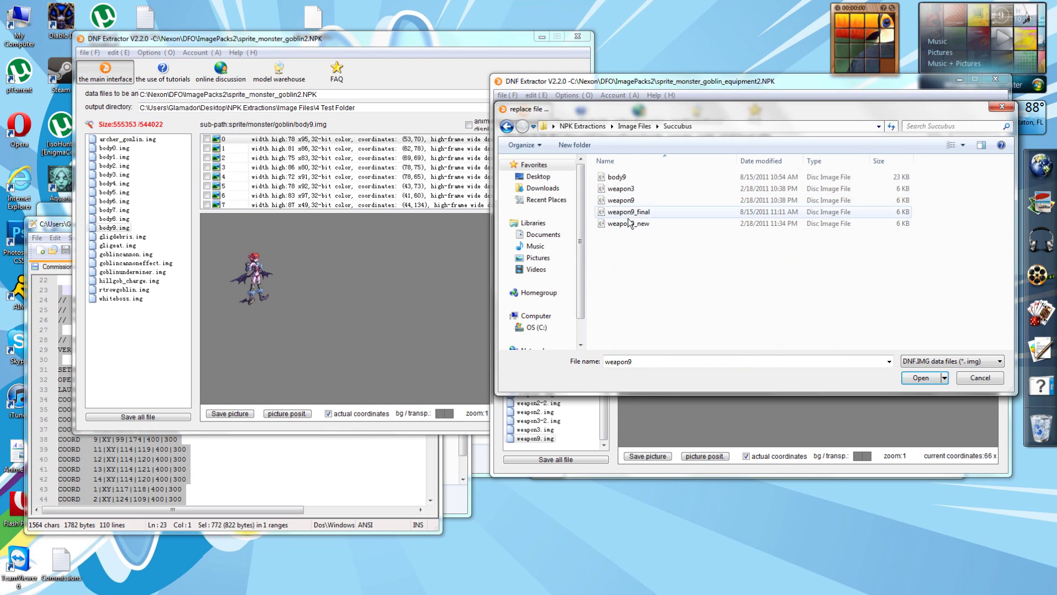
pyautogui.doubleClick(630, 213)
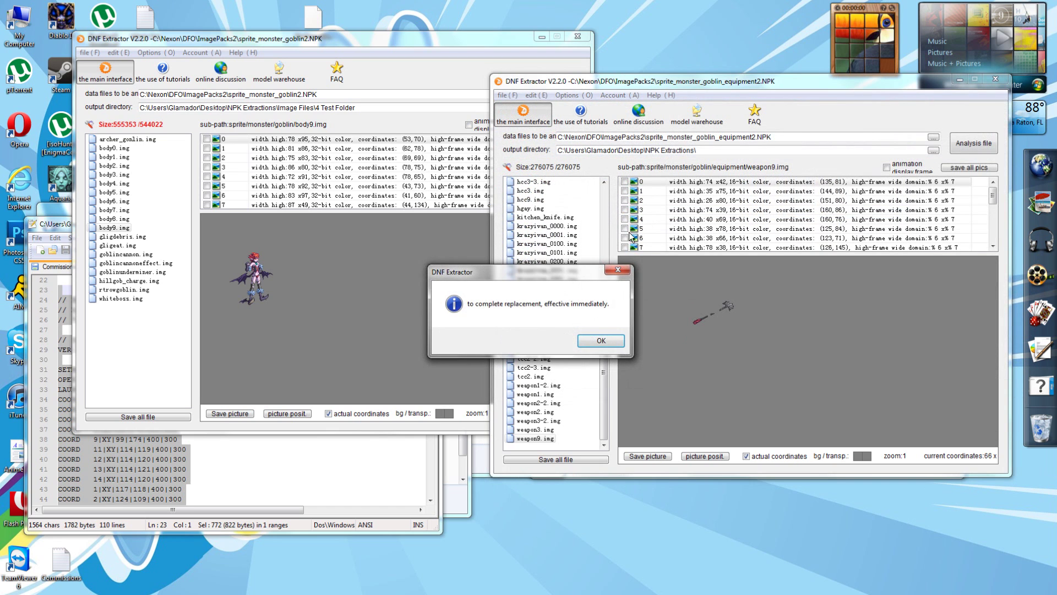
pyautogui.click(608, 342)
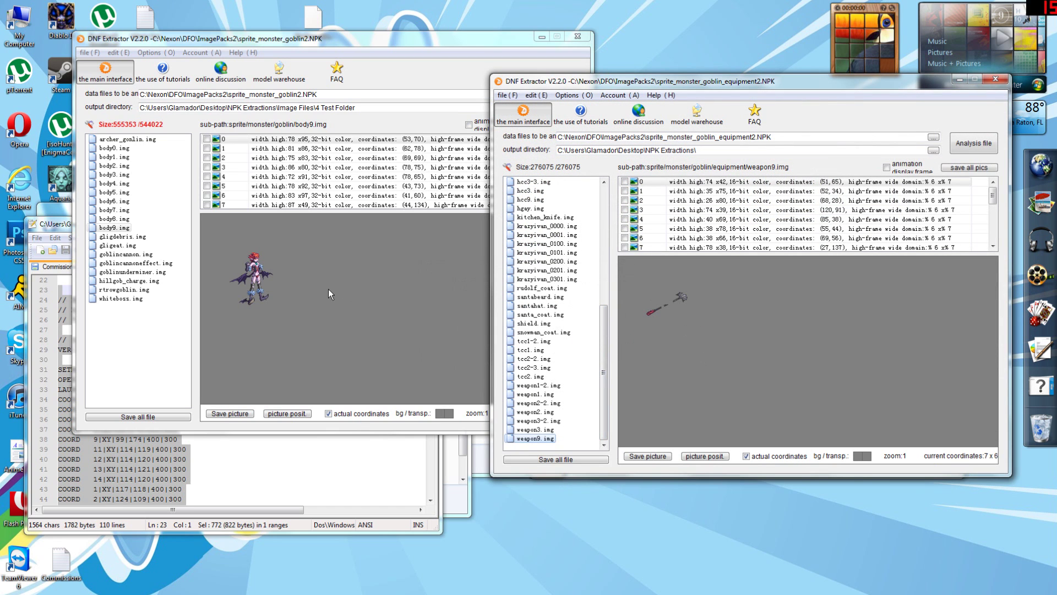
# - Replace body8.img in sprite_monster_goblin2.NPK with weapon9_final from the Succubus folder
pyautogui.click(328, 289)
pyautogui.click(111, 219)
pyautogui.rightClick(112, 221)
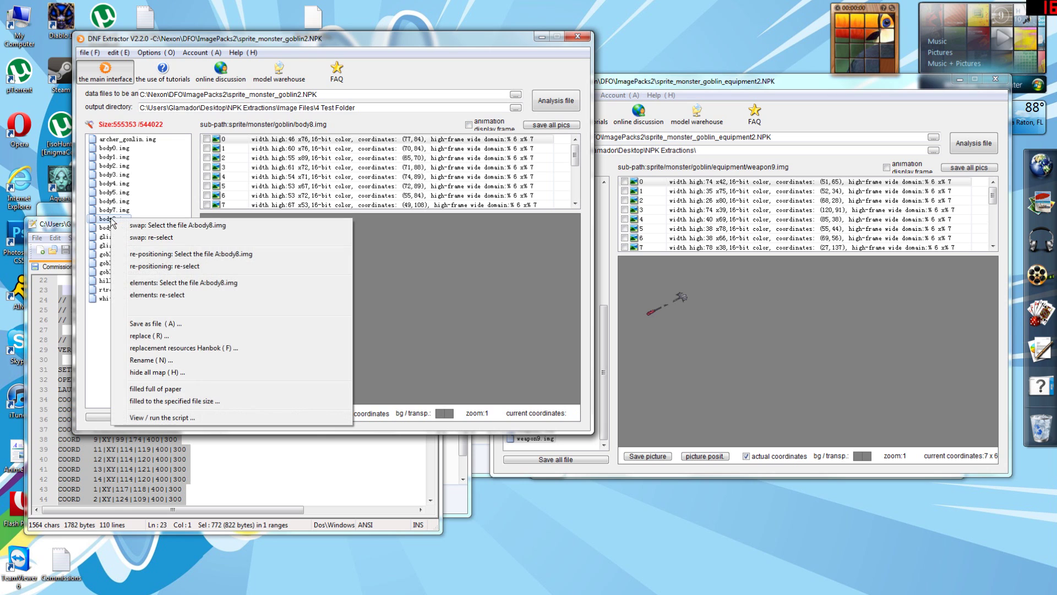
pyautogui.click(149, 335)
pyautogui.click(211, 169)
pyautogui.click(503, 334)
pyautogui.click(599, 339)
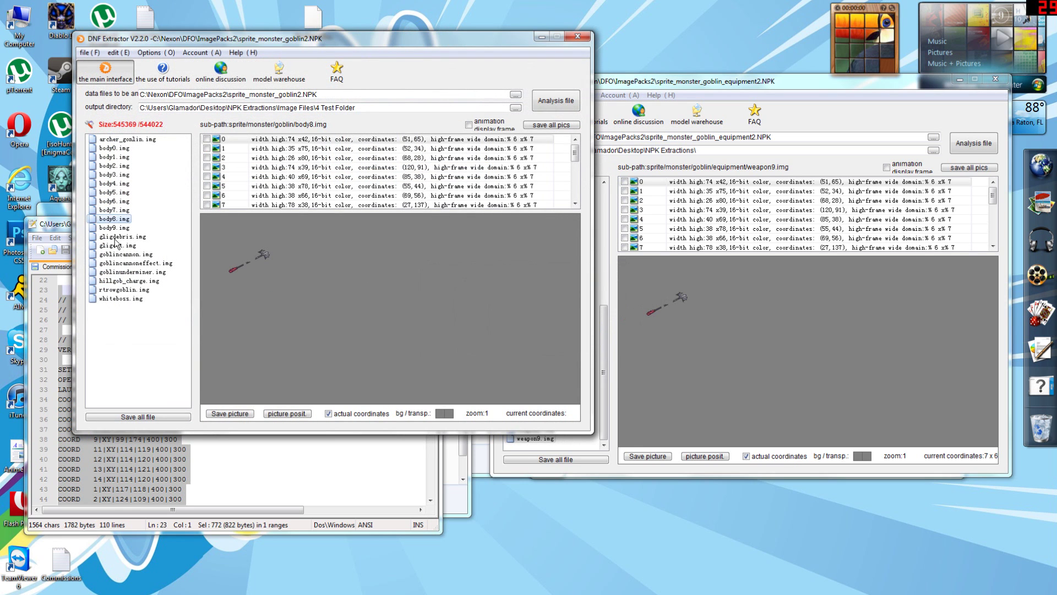
# - Merge body8.img into body9.img with body8.img on top, recalculating the coordinates and hiding the merged layer A images
pyautogui.rightClick(116, 222)
pyautogui.click(150, 289)
pyautogui.rightClick(117, 228)
pyautogui.click(172, 296)
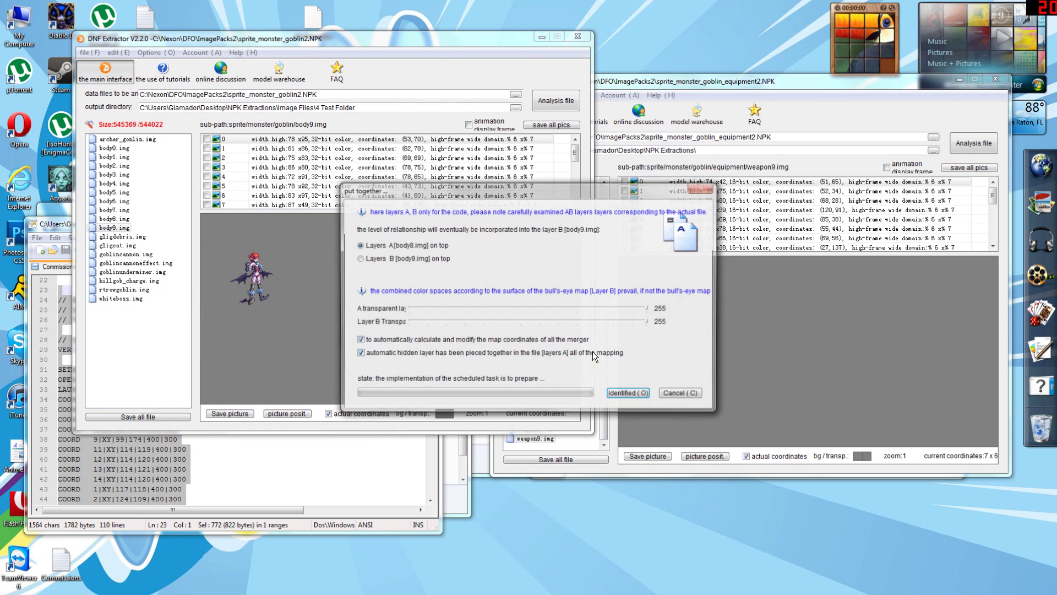
pyautogui.click(618, 393)
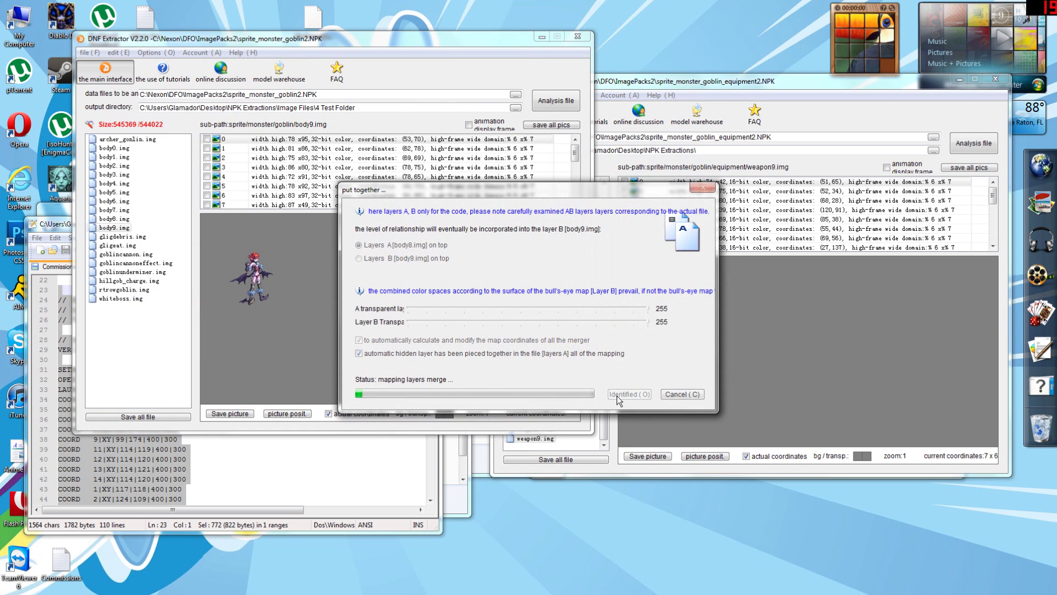
pyautogui.click(577, 343)
# - Play the merged body9.img as an animation, and compare it with body7.img and body8.img
pyautogui.click(469, 124)
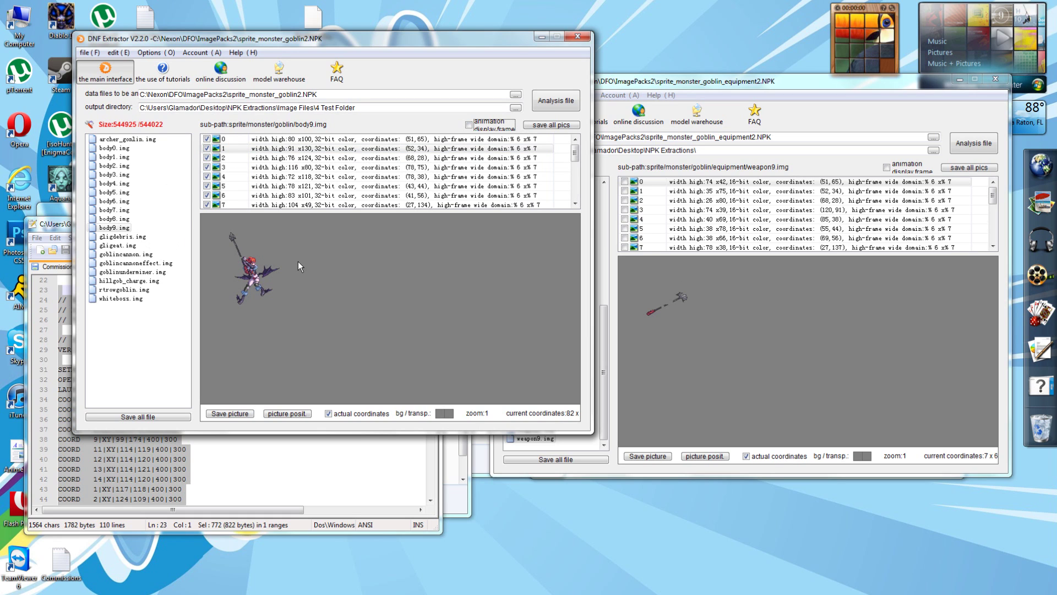
pyautogui.click(114, 219)
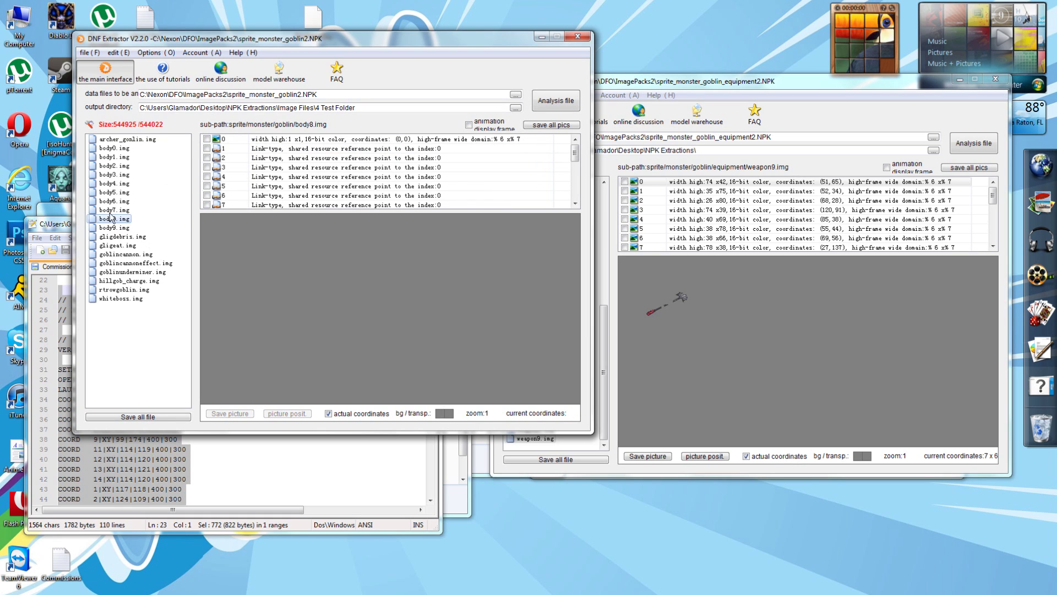
pyautogui.click(111, 212)
pyautogui.click(110, 228)
pyautogui.click(111, 212)
pyautogui.click(110, 228)
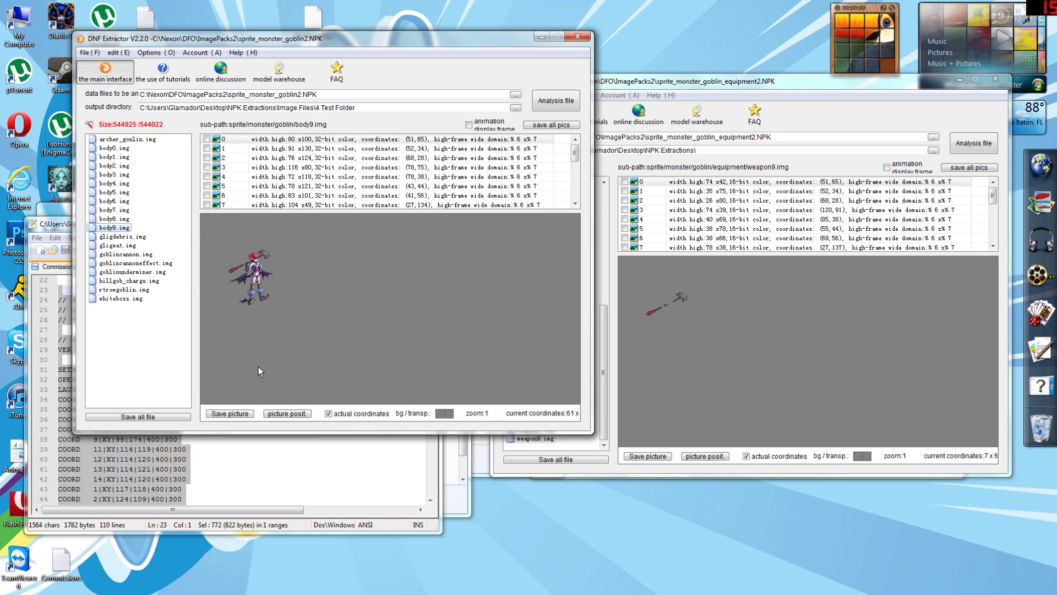
# - Examine frames 1 to 7 of the merged body9.img one by one for the weapon's alignment with the body
pyautogui.rightClick(108, 230)
pyautogui.click(280, 150)
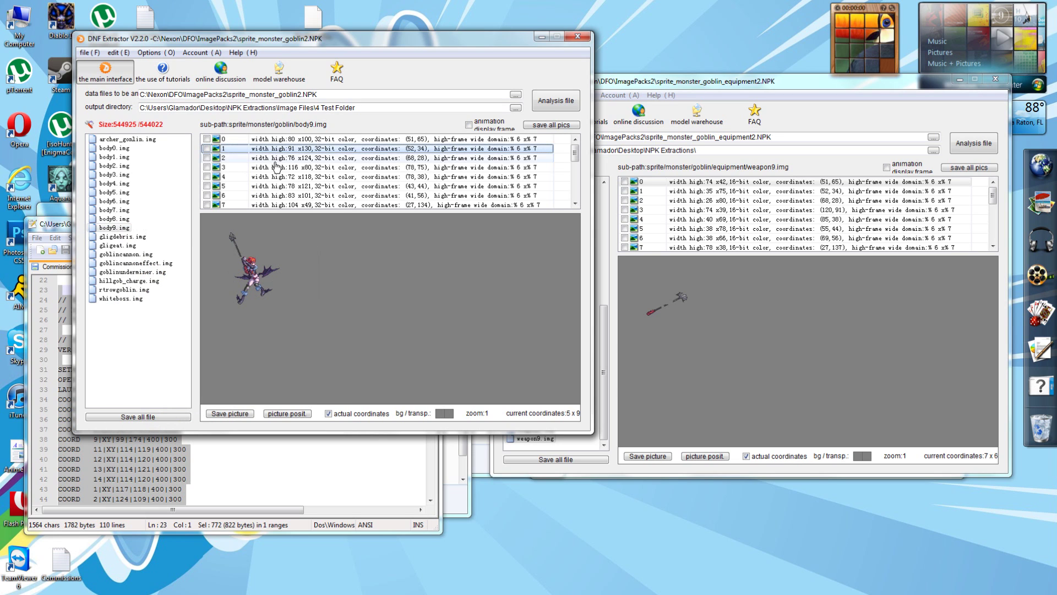
pyautogui.press('Down')
pyautogui.press('Down')
pyautogui.press('Down')
pyautogui.press('Down')
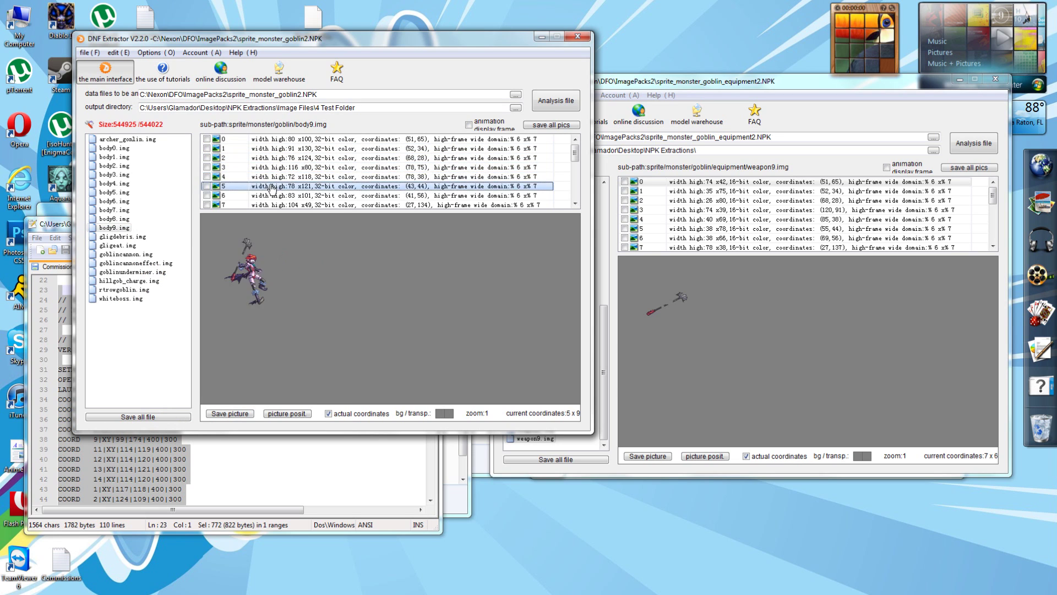
pyautogui.press('Down')
pyautogui.press('Down')
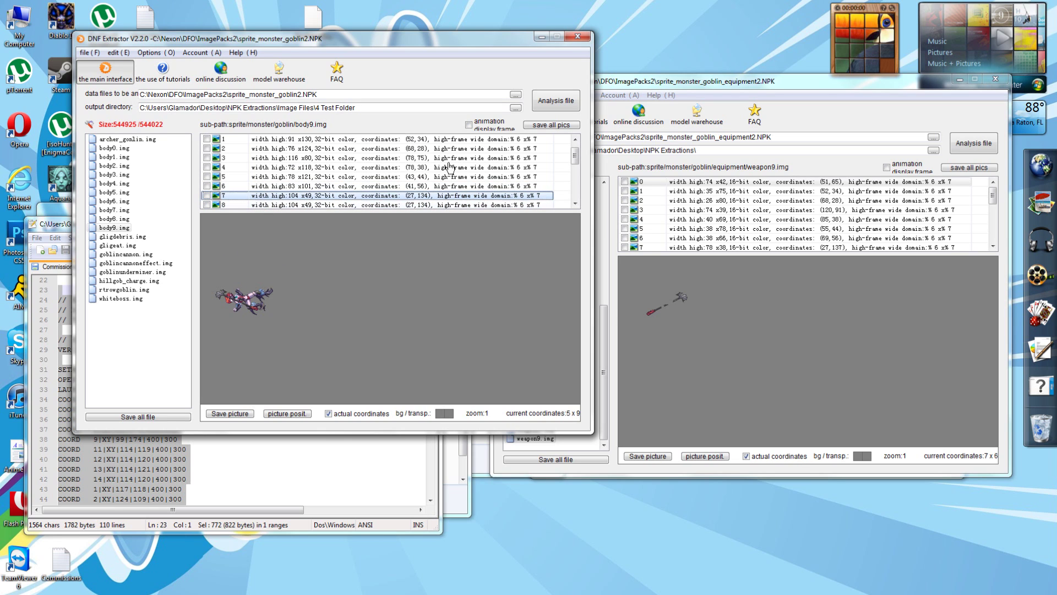
# - Restore sprite_monster_goblin2.NPK from its backup directory to discard the test merge
pyautogui.click(122, 147)
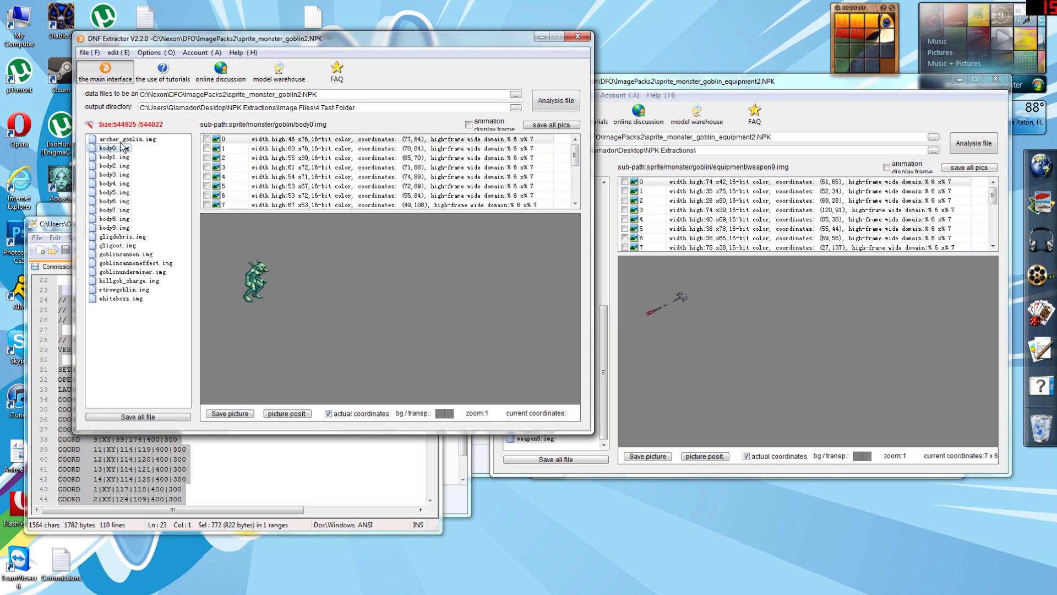
pyautogui.press('Up')
pyautogui.click(89, 52)
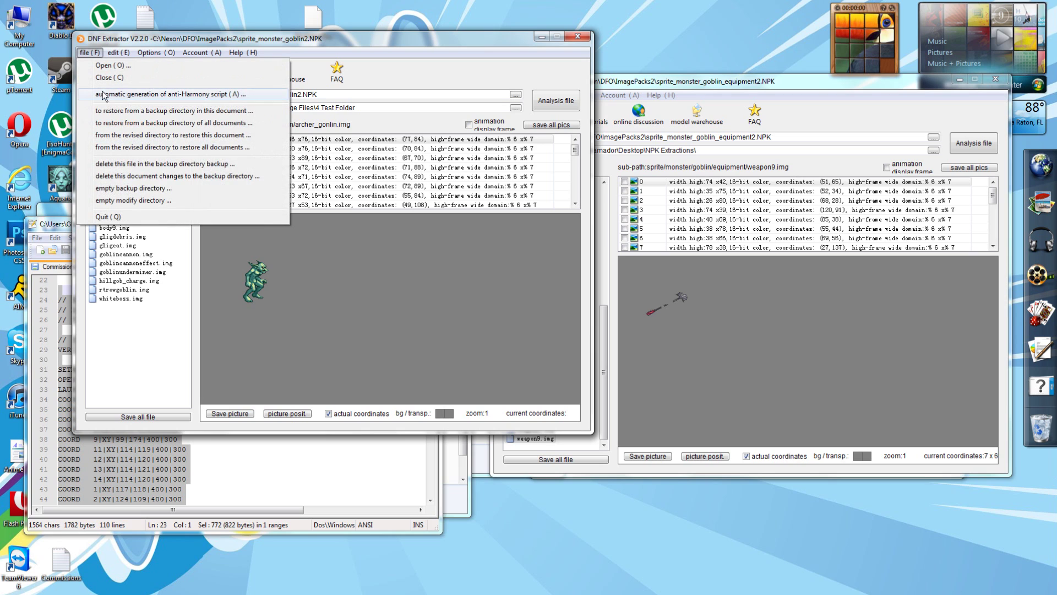
pyautogui.click(107, 111)
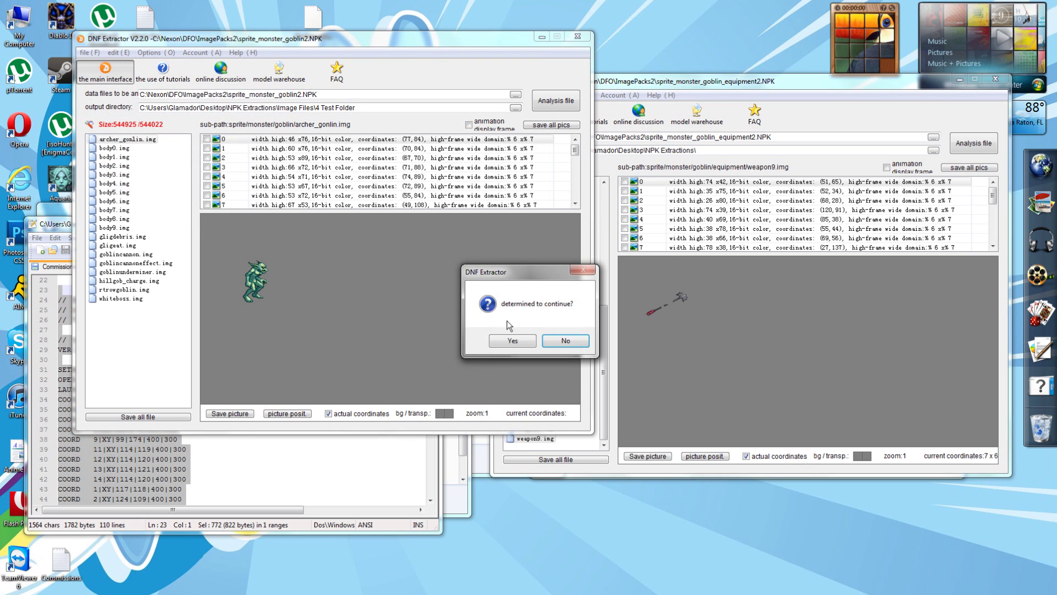
pyautogui.click(579, 352)
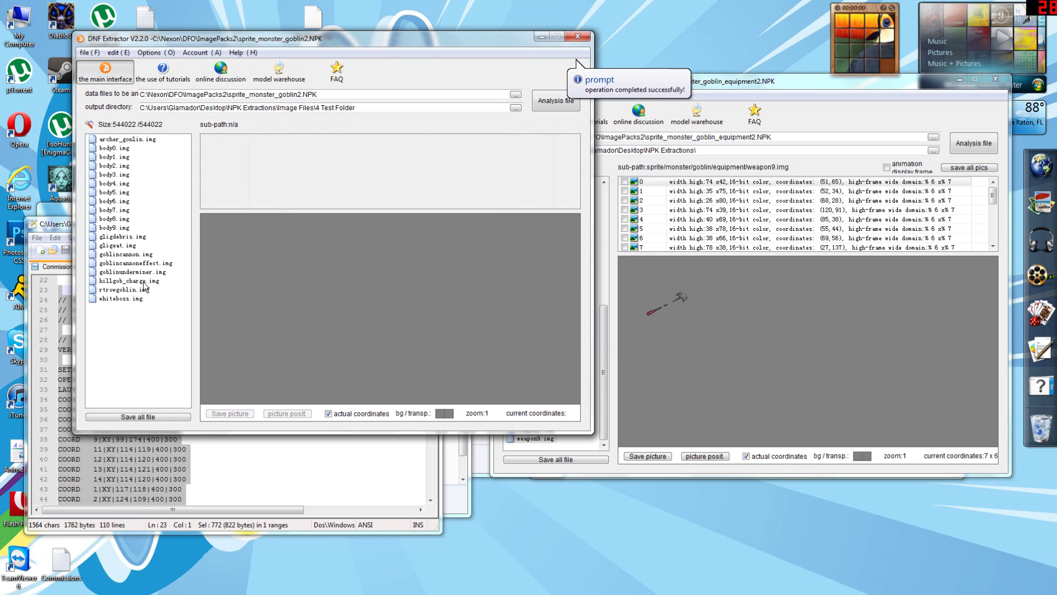
# - Replace body9.img in sprite_monster_goblin2.NPK with the body9 file from the Succubus folder
pyautogui.click(105, 228)
pyautogui.rightClick(104, 231)
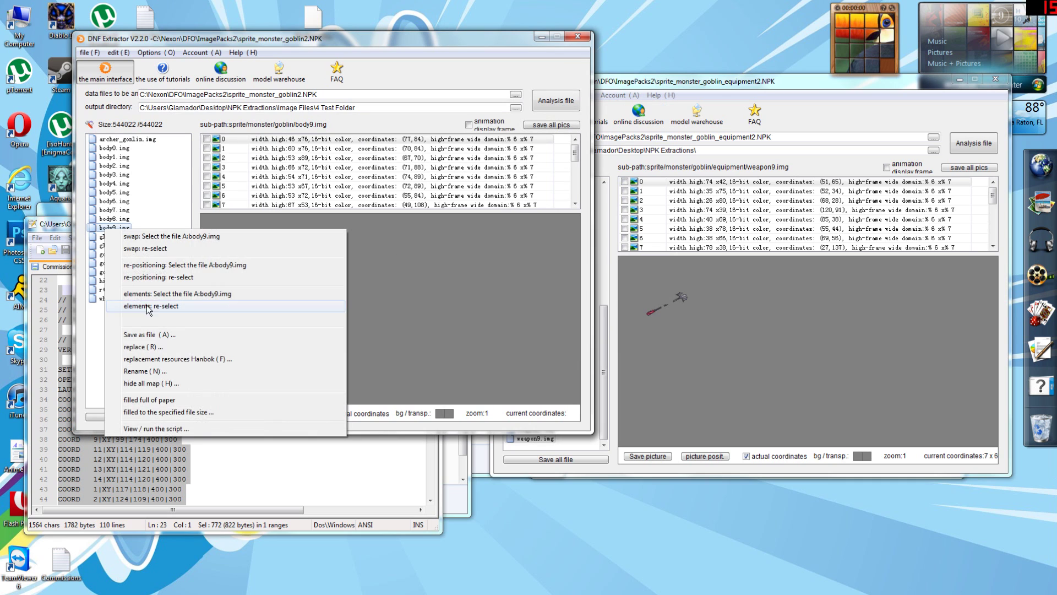
pyautogui.click(150, 348)
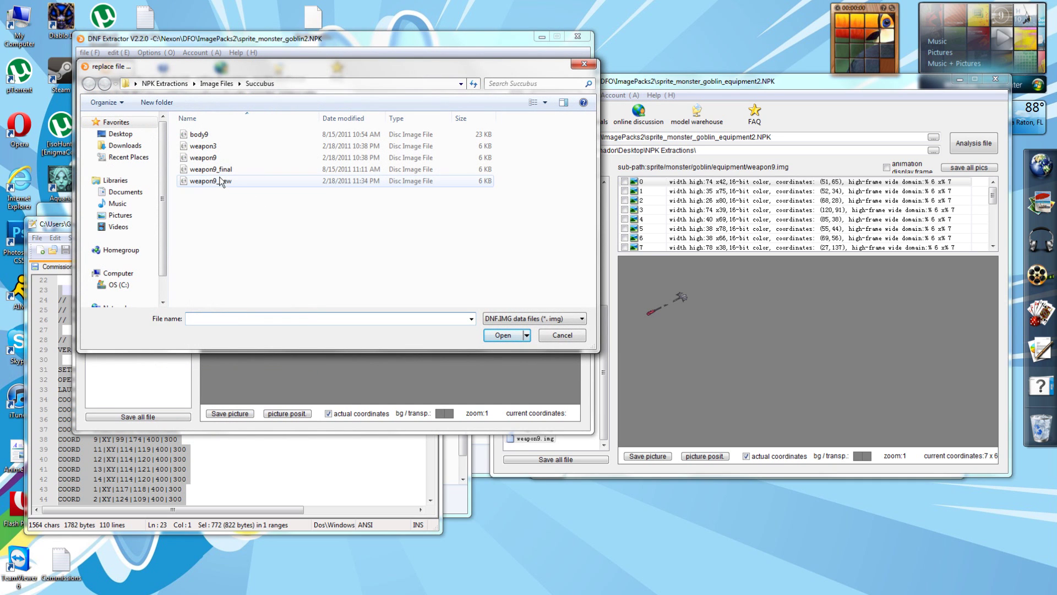
pyautogui.click(209, 85)
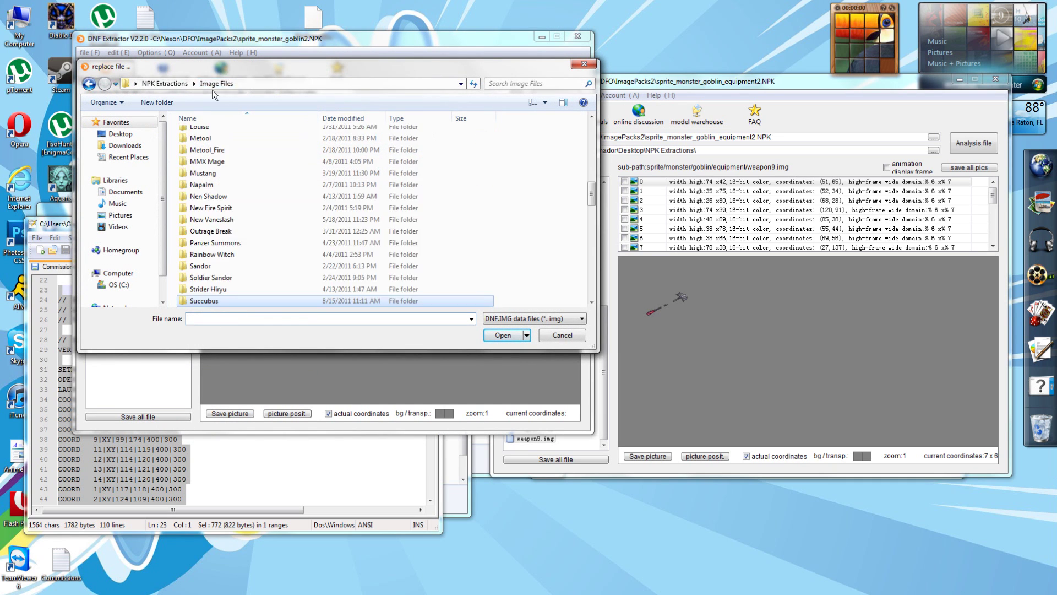
pyautogui.doubleClick(209, 301)
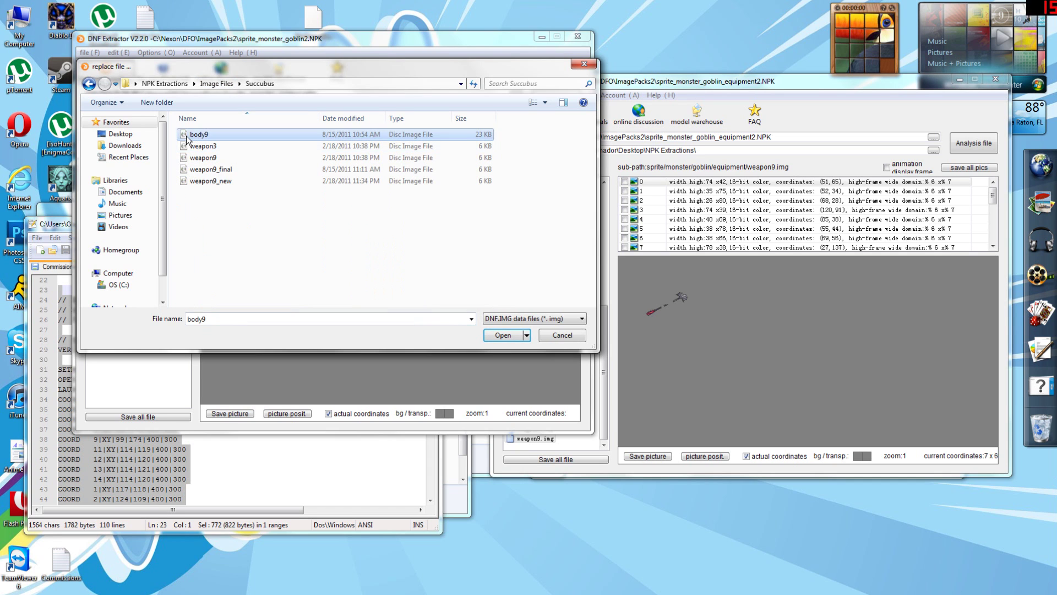
pyautogui.doubleClick(187, 139)
pyautogui.click(603, 338)
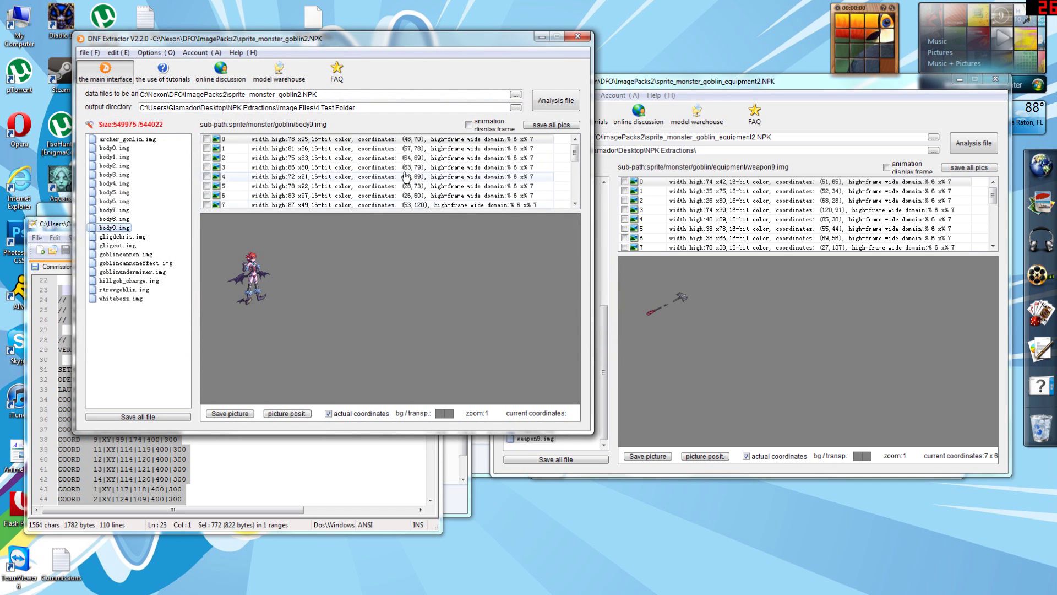
# - Check weapon9.img in the equipment package against the succubus body, and close the sprite_monster_goblin2.NPK window
pyautogui.click(634, 346)
pyautogui.click(531, 441)
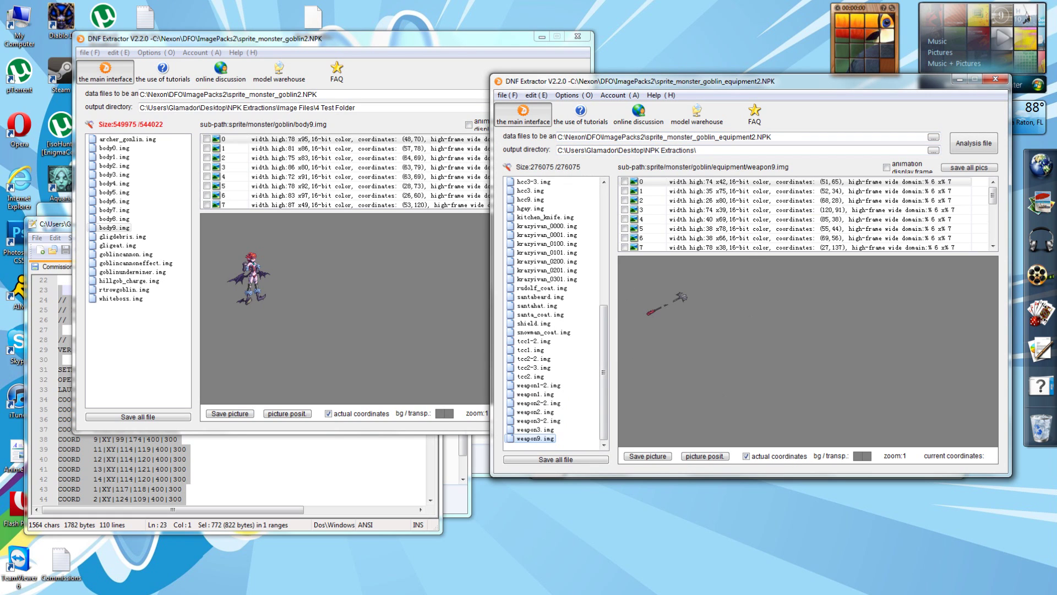
pyautogui.click(132, 121)
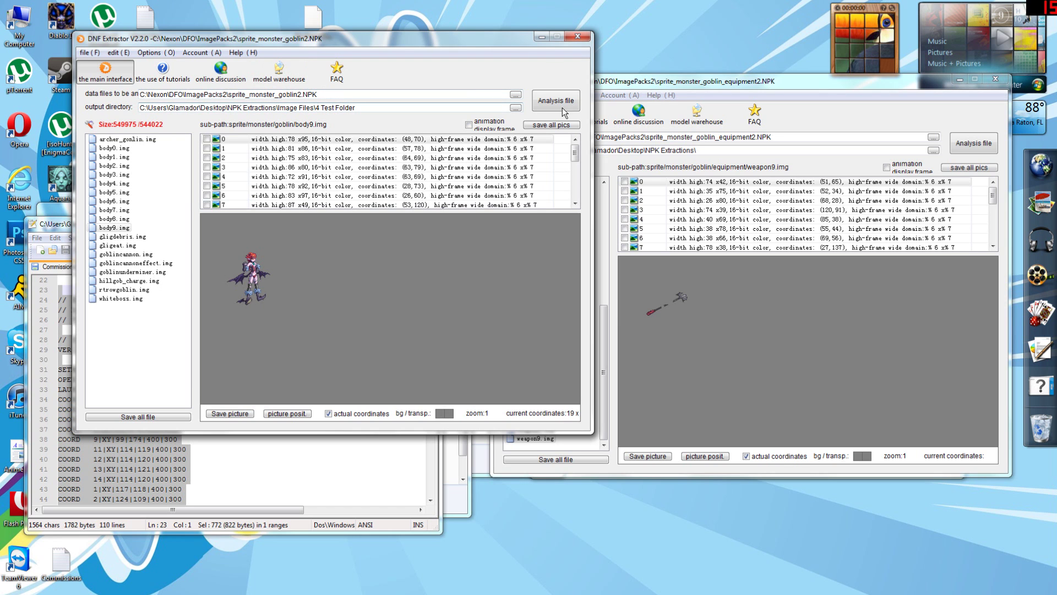
pyautogui.click(576, 35)
pyautogui.click(584, 350)
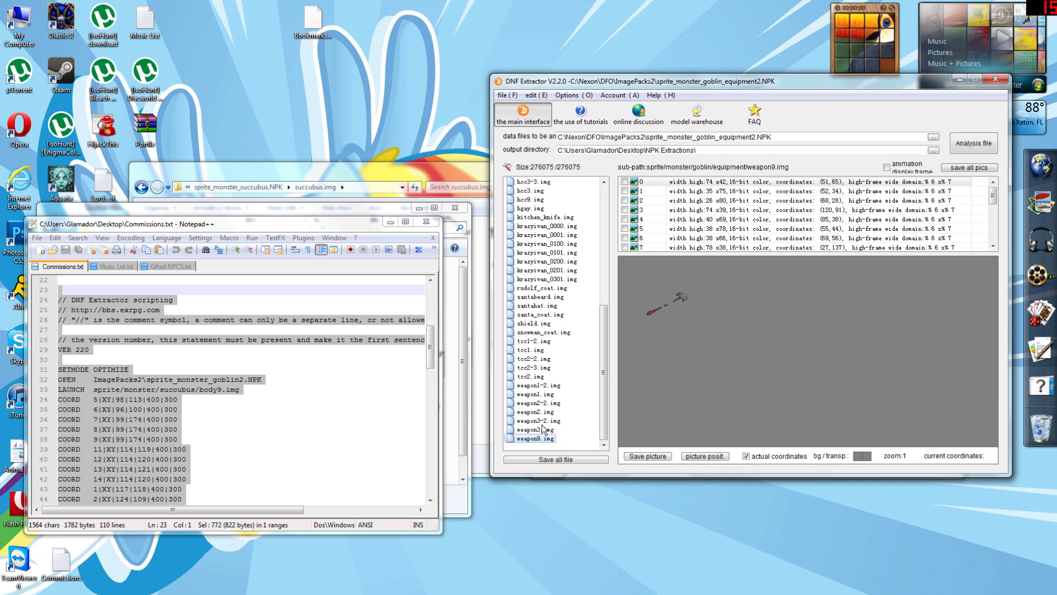
# - Inspect the number 9 equipment images bcc9, gcc9-1, gcc9-3 and hcc9, and close the equipment package window
pyautogui.moveTo(603, 376); pyautogui.dragTo(601, 264)
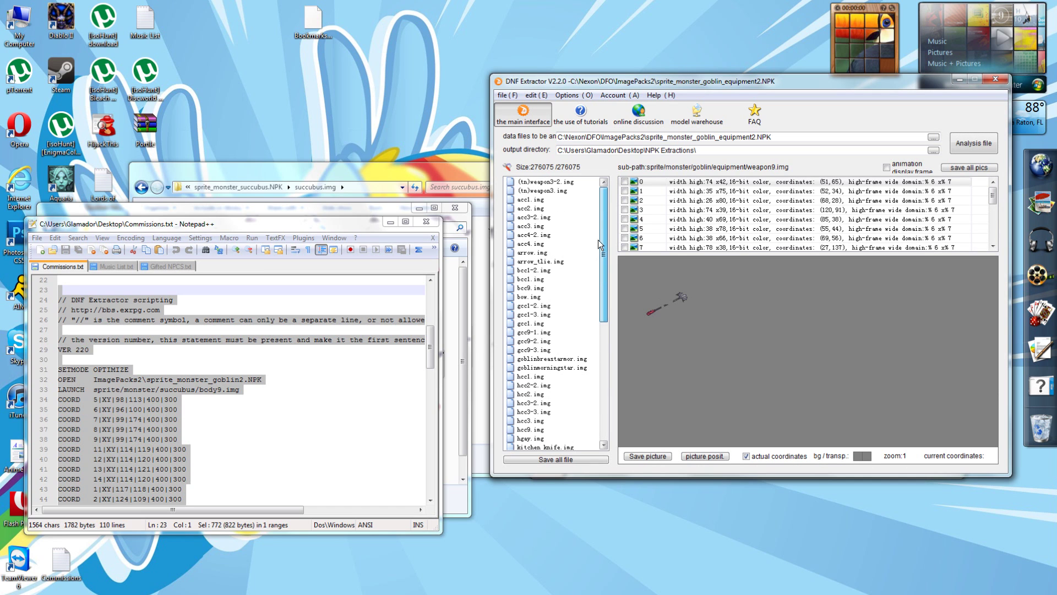
pyautogui.click(530, 288)
pyautogui.click(531, 333)
pyautogui.click(532, 351)
pyautogui.click(529, 430)
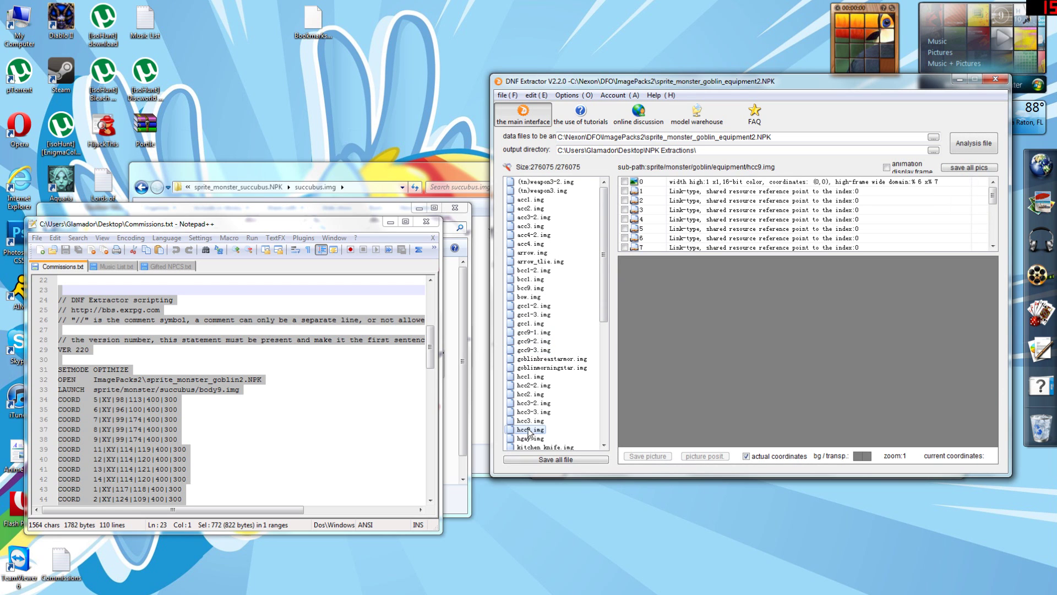
pyautogui.click(994, 80)
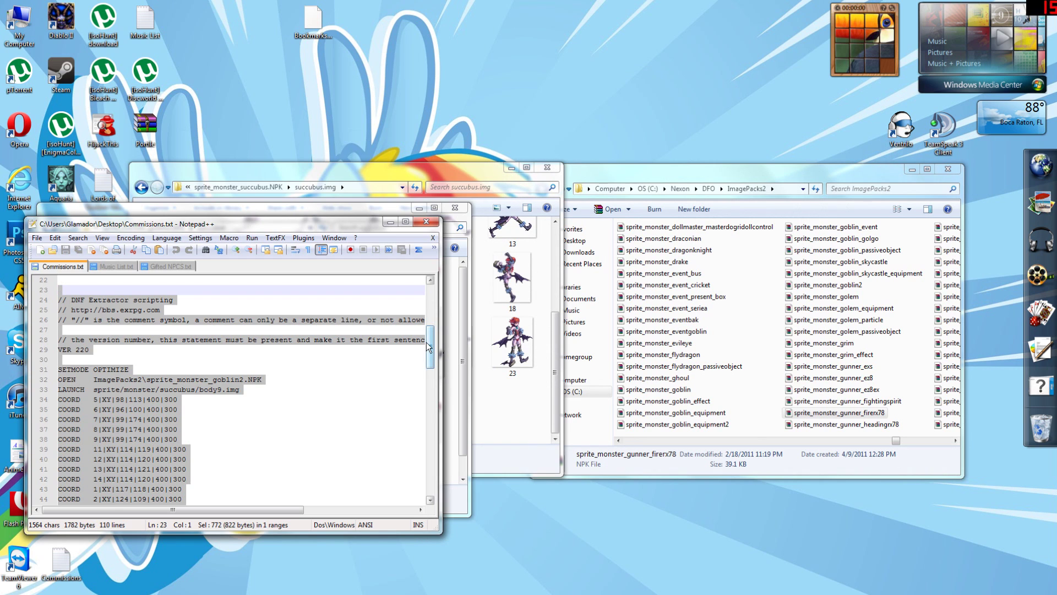
# - Close Commissions.txt and both folder windows showing the extracted succubus frames, keeping the ImagePacks2 folder open
pyautogui.moveTo(429, 341)
pyautogui.mouseDown()
pyautogui.moveTo(431, 360)
pyautogui.moveTo(426, 349)
pyautogui.mouseUp()
pyautogui.click(512, 408)
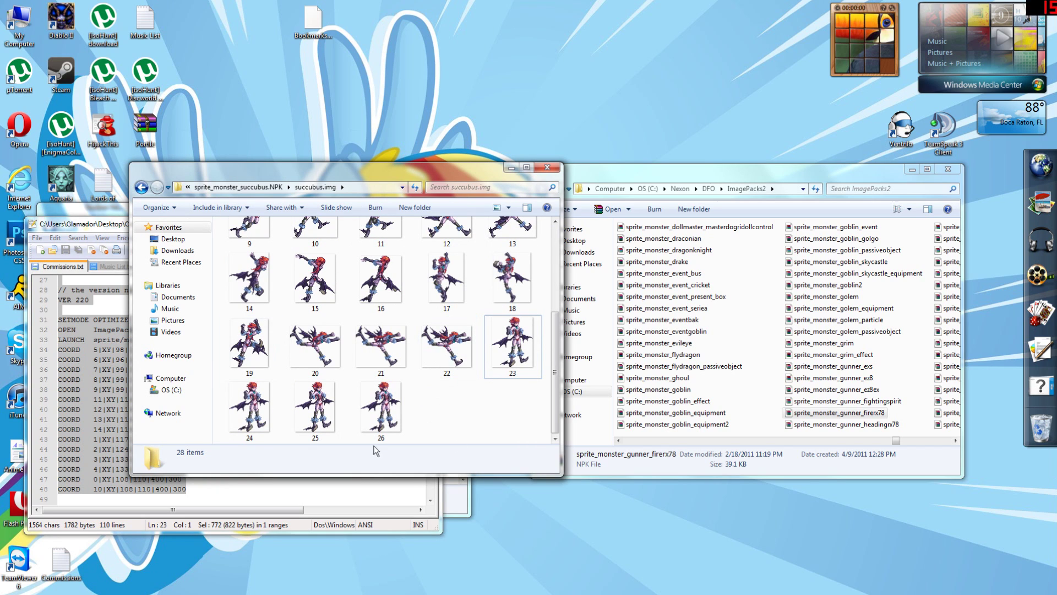
pyautogui.click(437, 507)
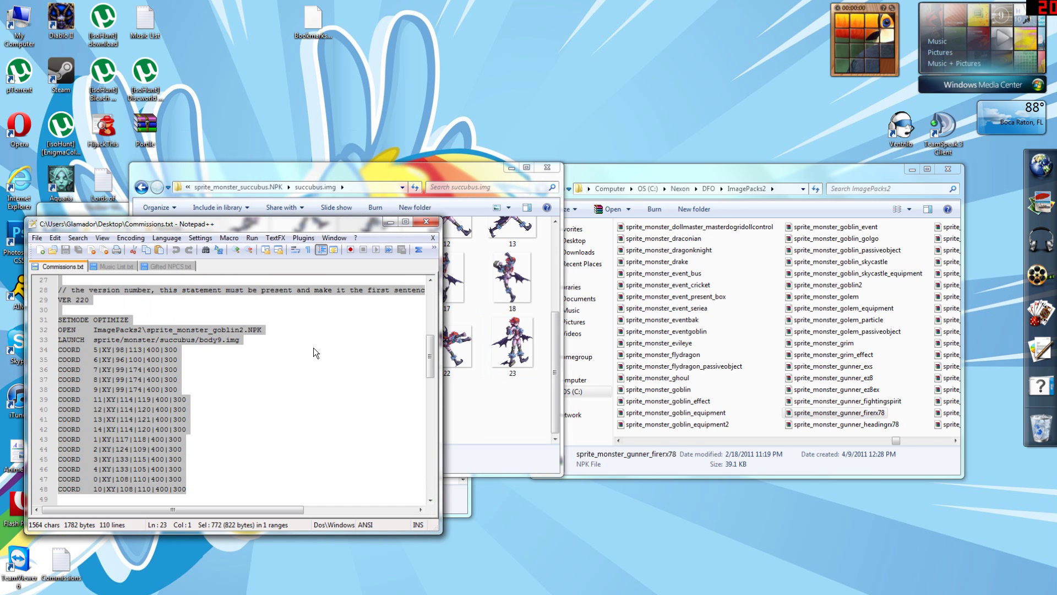
pyautogui.click(427, 220)
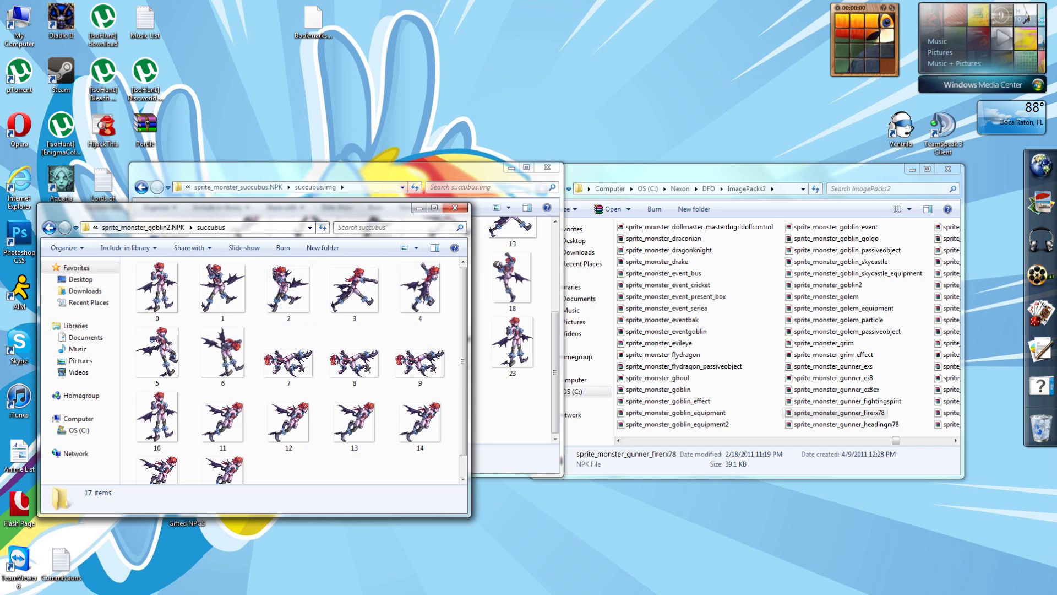
pyautogui.click(455, 208)
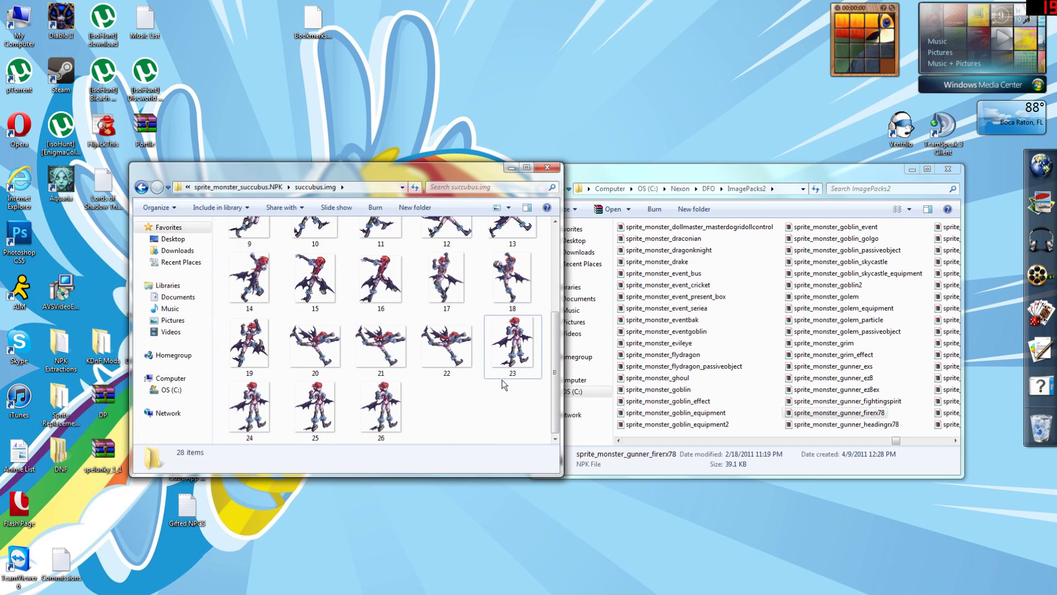
pyautogui.click(547, 167)
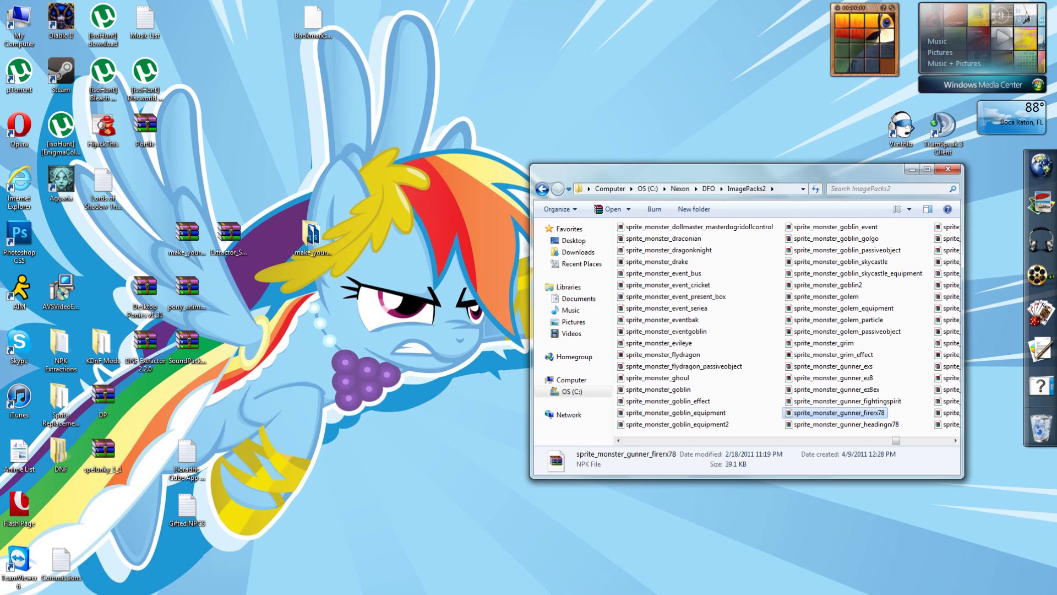
# - Reopen the Commissions file in Notepad++ and review the Ch. 5 topics on untrimmed frames and centering sprites
pyautogui.doubleClick(60, 558)
pyautogui.moveTo(430, 363); pyautogui.dragTo(430, 312)
pyautogui.click(242, 429)
pyautogui.click(66, 350)
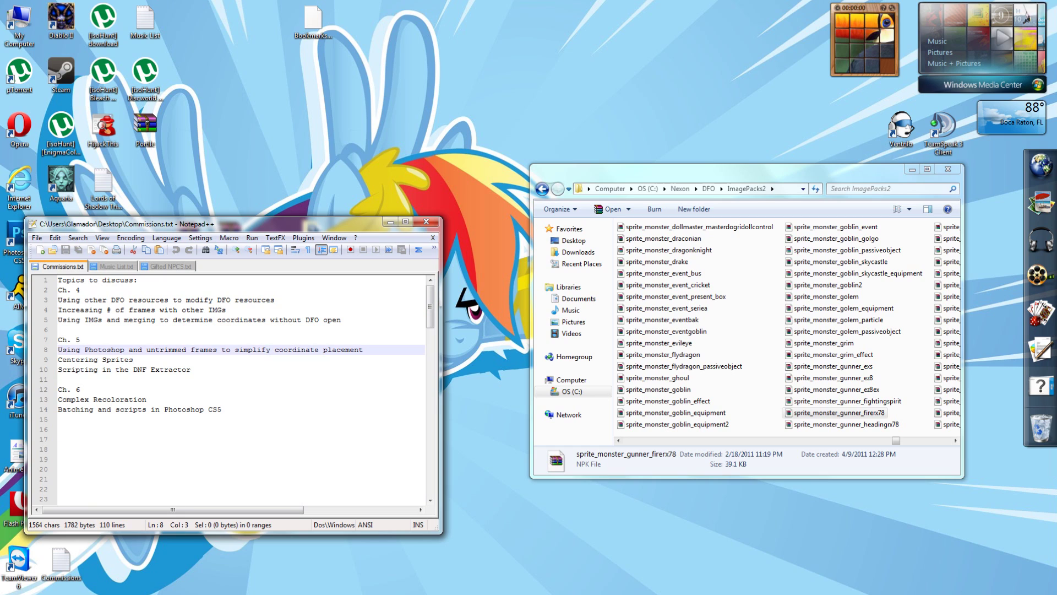
pyautogui.click(363, 350)
pyautogui.click(134, 359)
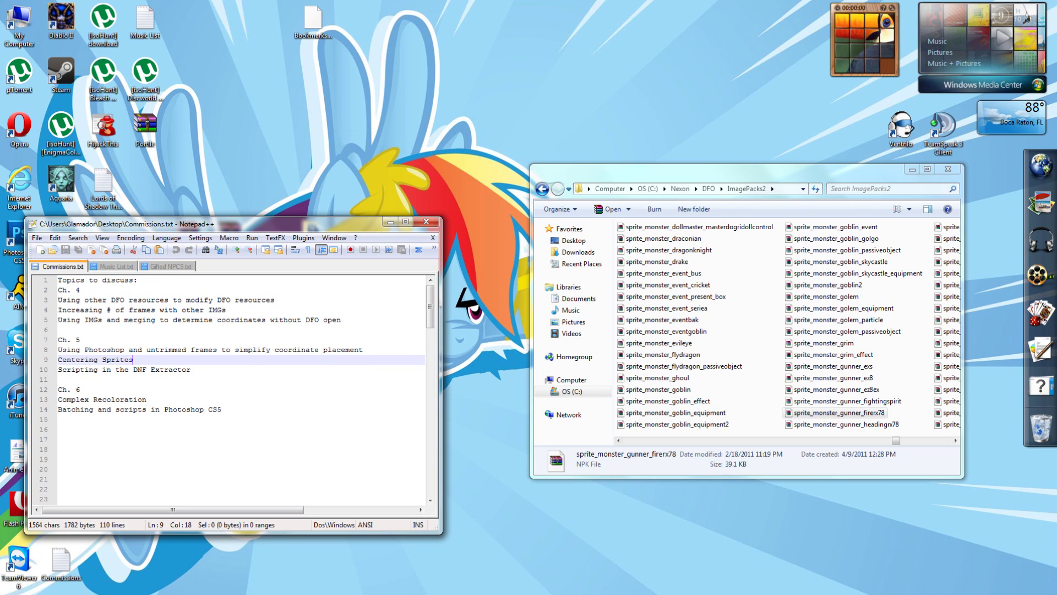
# - Delete the "Scripting in the DNF Extractor" line from the Ch. 5 topics
pyautogui.click(98, 369)
pyautogui.moveTo(191, 369); pyautogui.dragTo(58, 370)
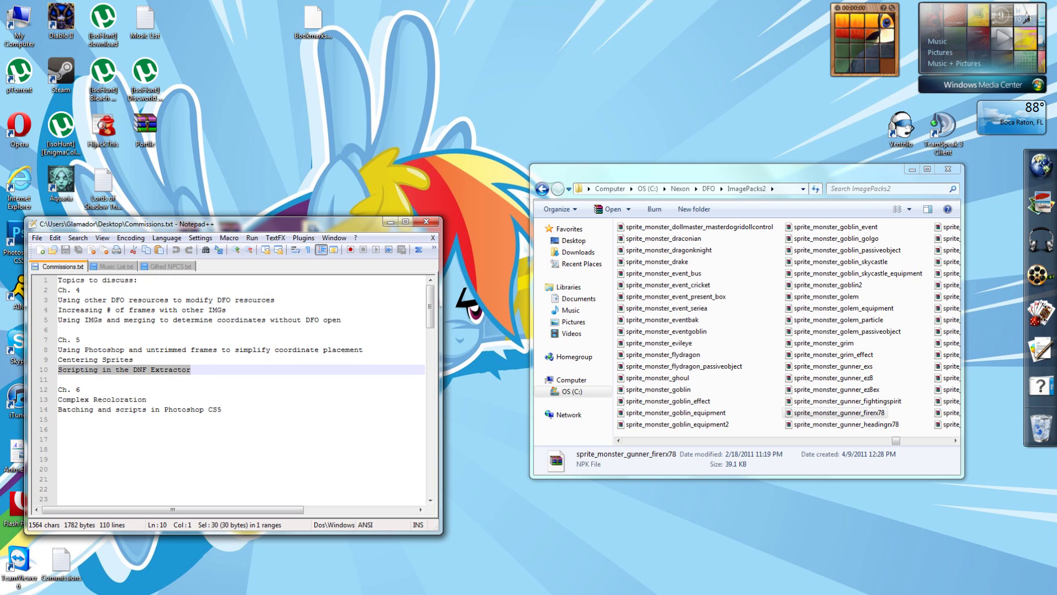
pyautogui.press('BackSpace')
pyautogui.press('BackSpace')
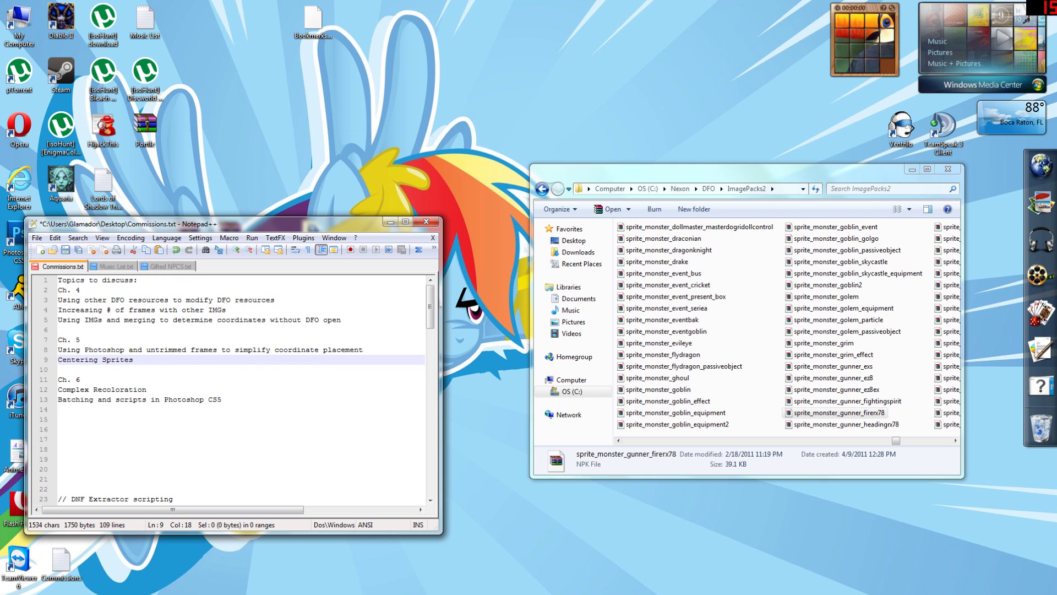